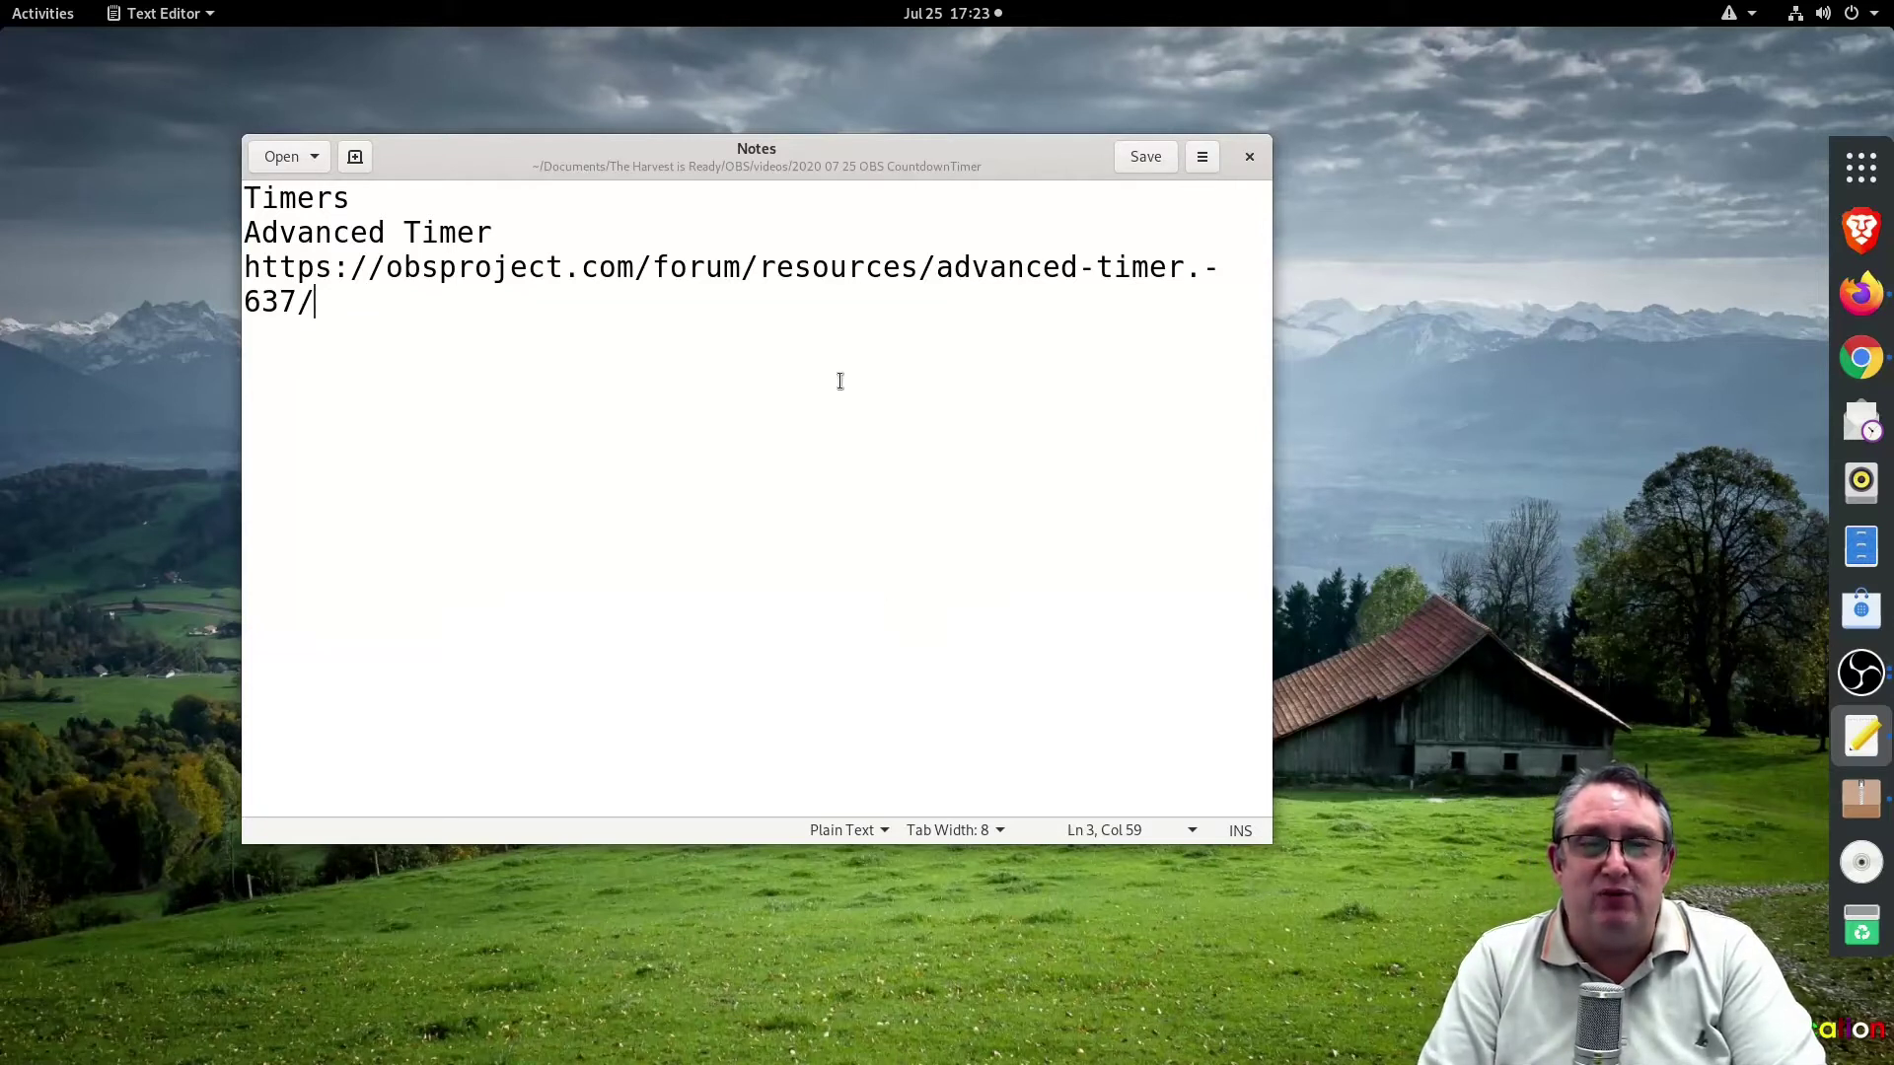
# In Chrome, go from the Advanced Timer forum page to its GitHub download page, then switch to OBS Studio
pyautogui.moveTo(914, 158); pyautogui.dragTo(1220, 161)
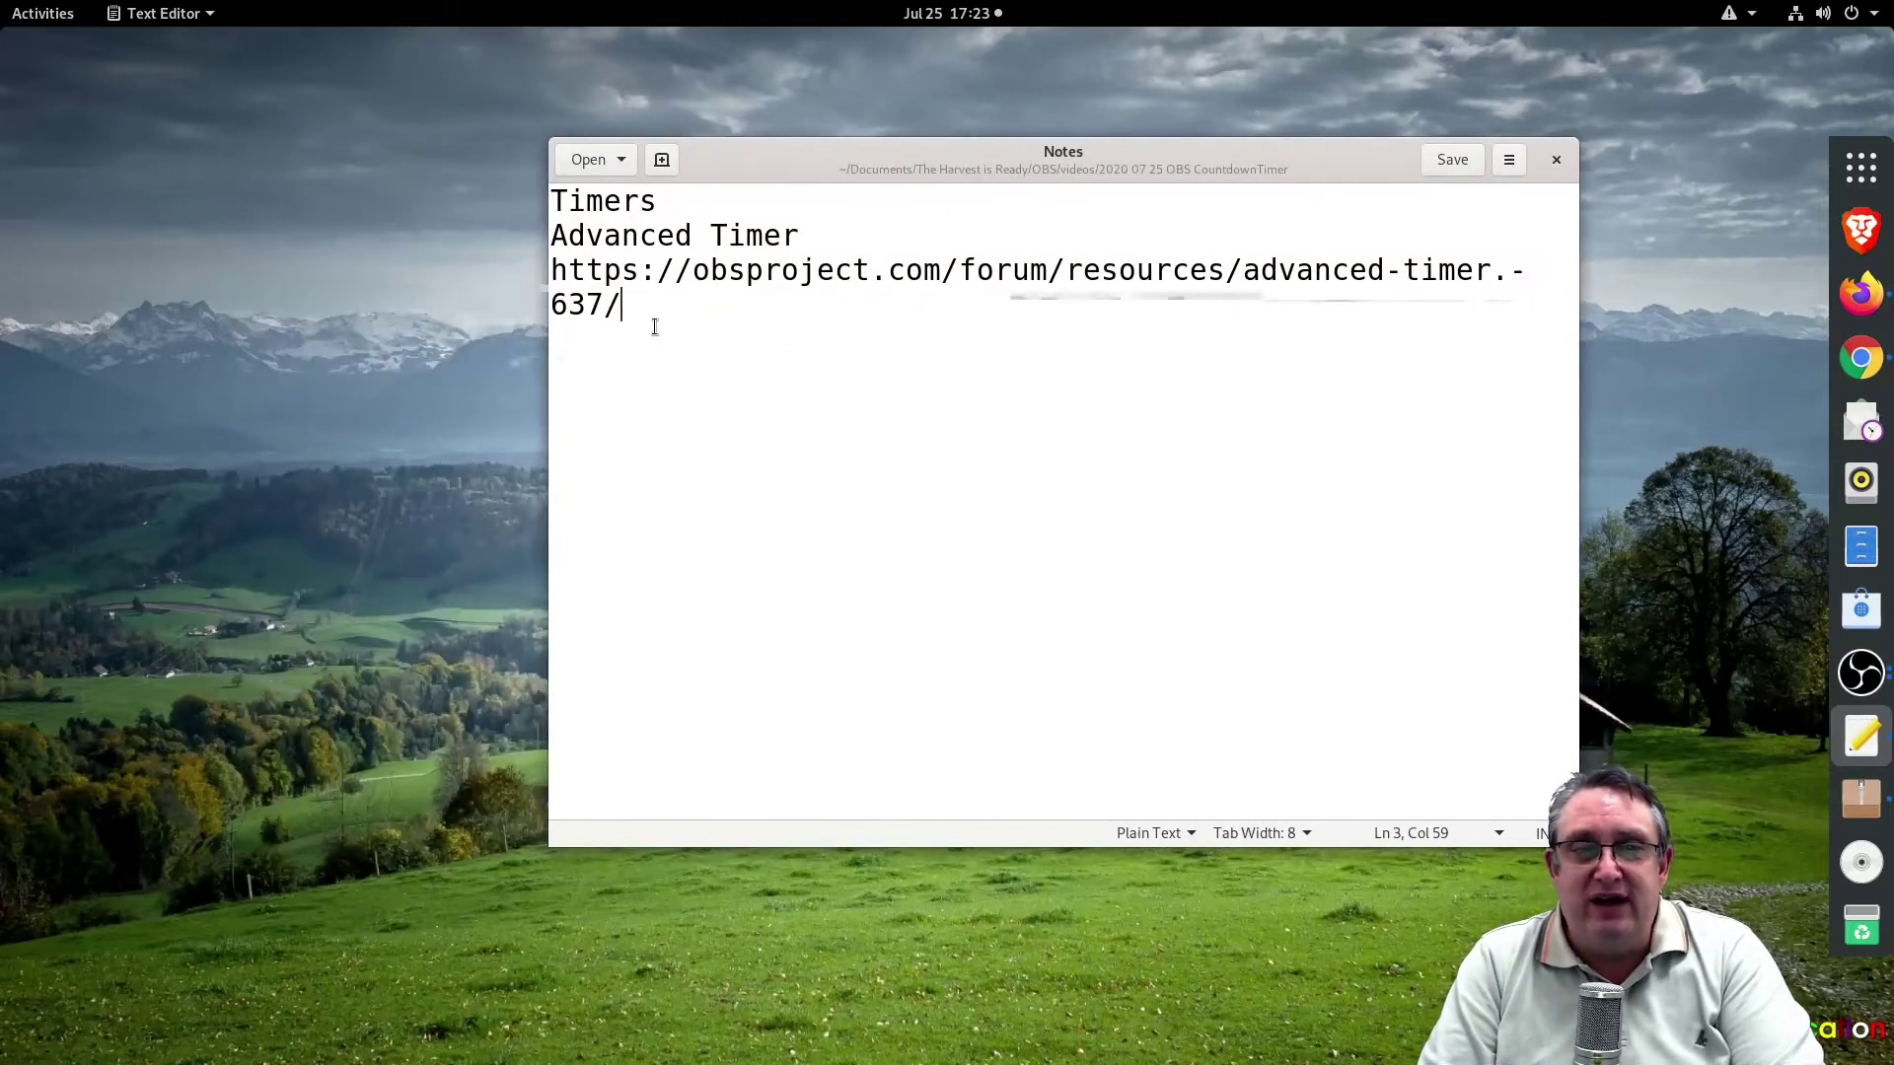
pyautogui.moveTo(655, 305); pyautogui.dragTo(541, 275)
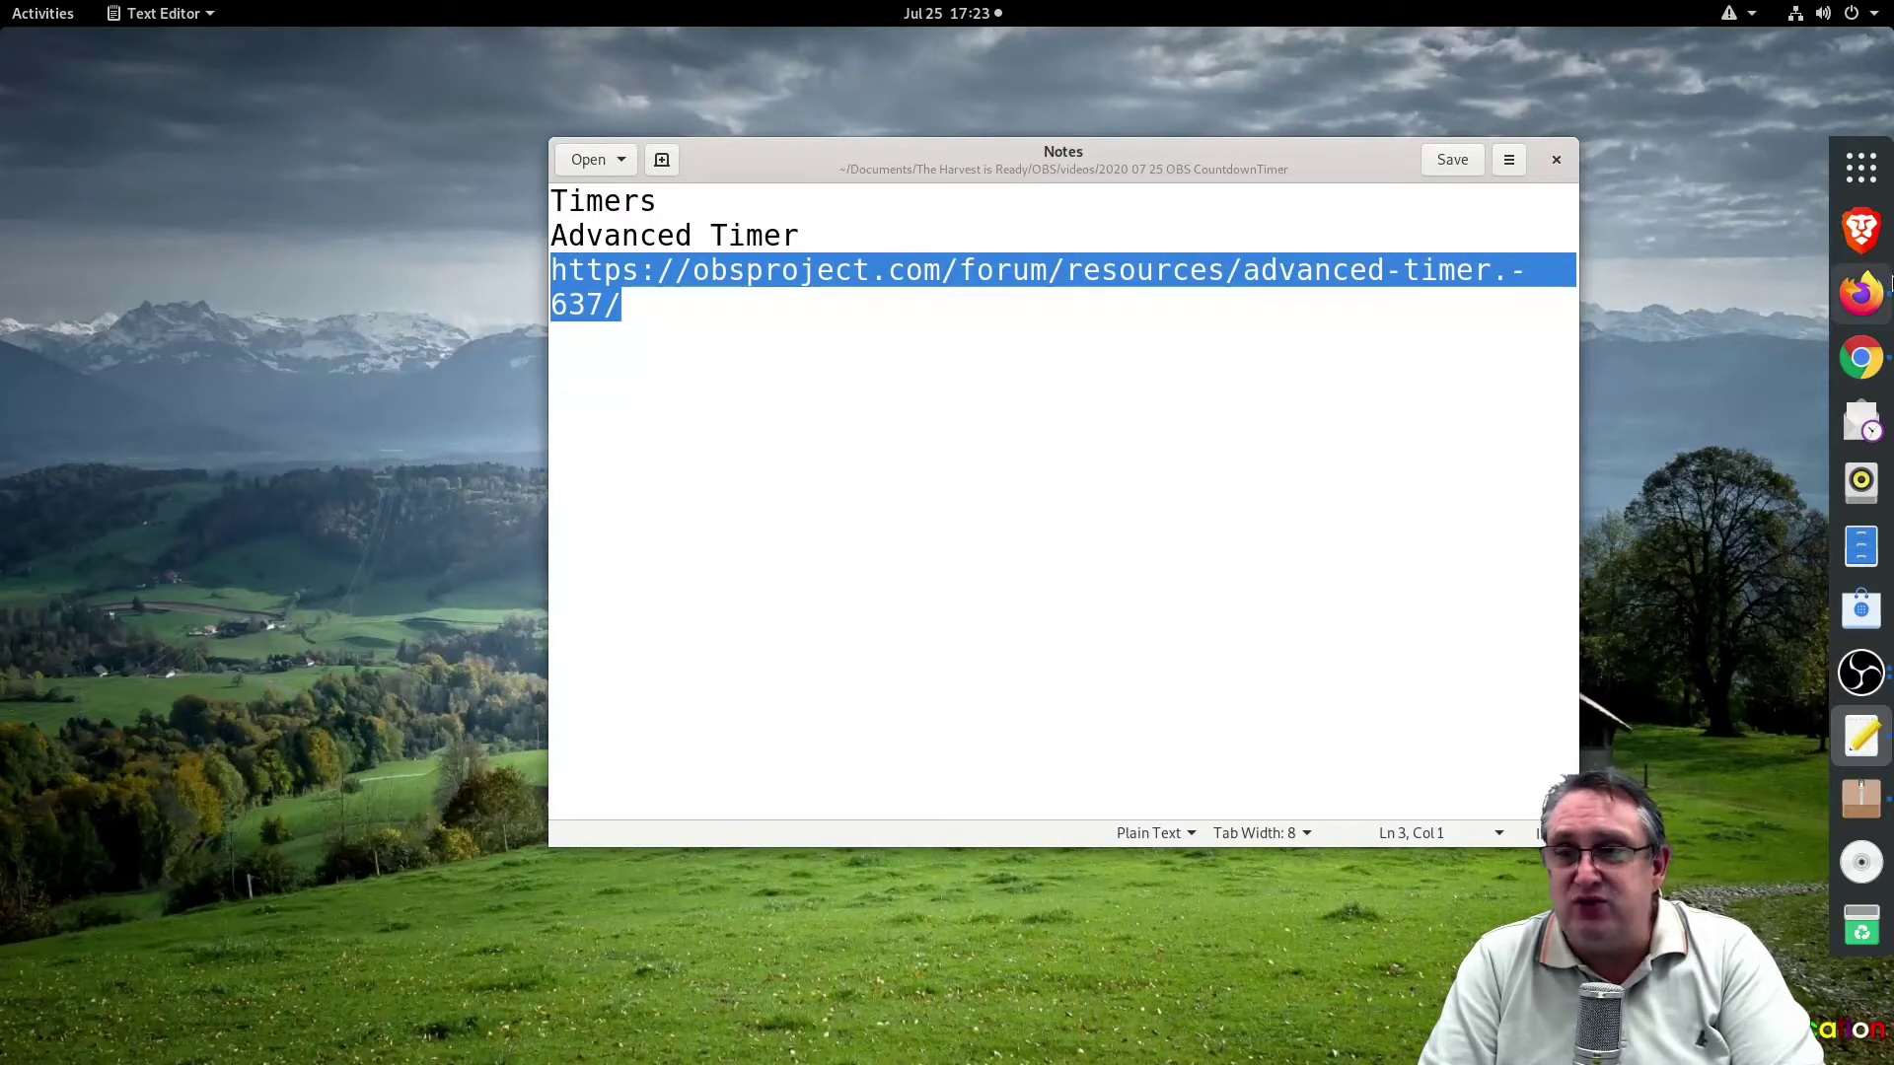
pyautogui.click(1865, 363)
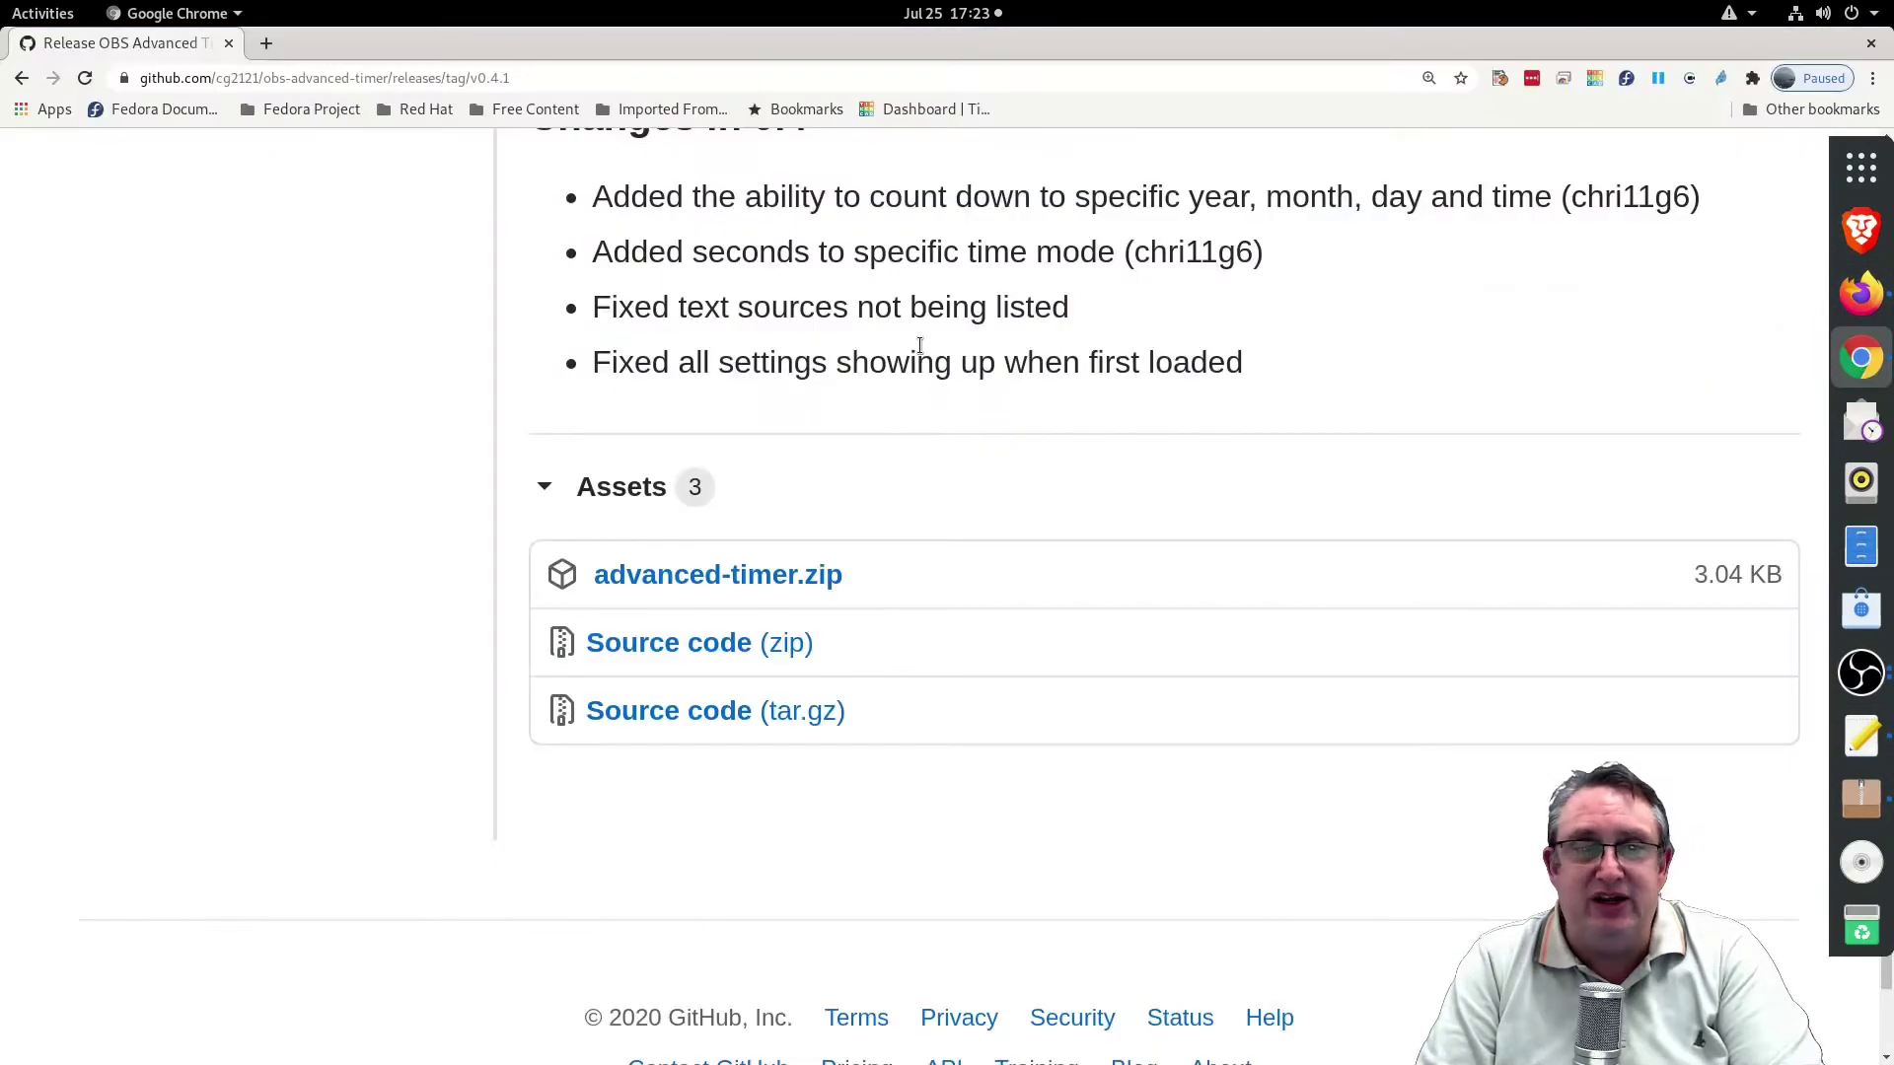
pyautogui.click(20, 79)
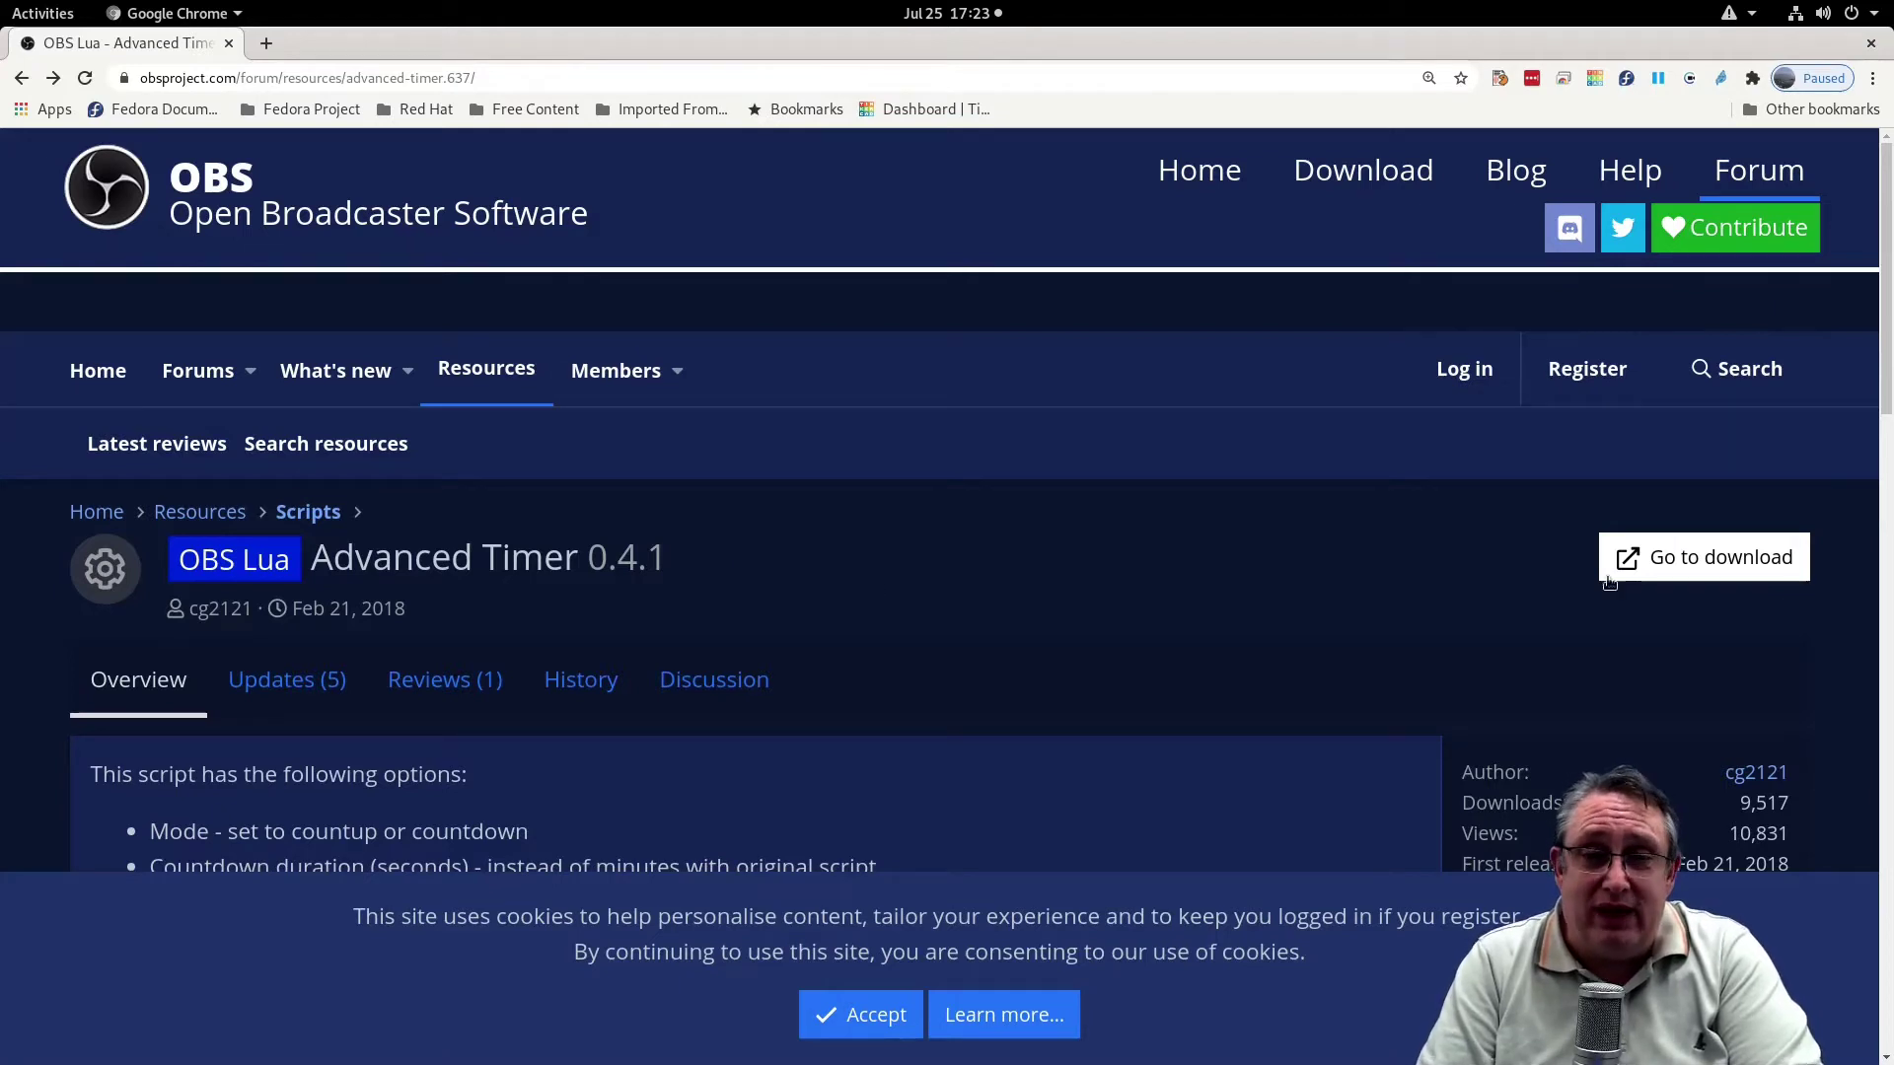
pyautogui.click(1741, 554)
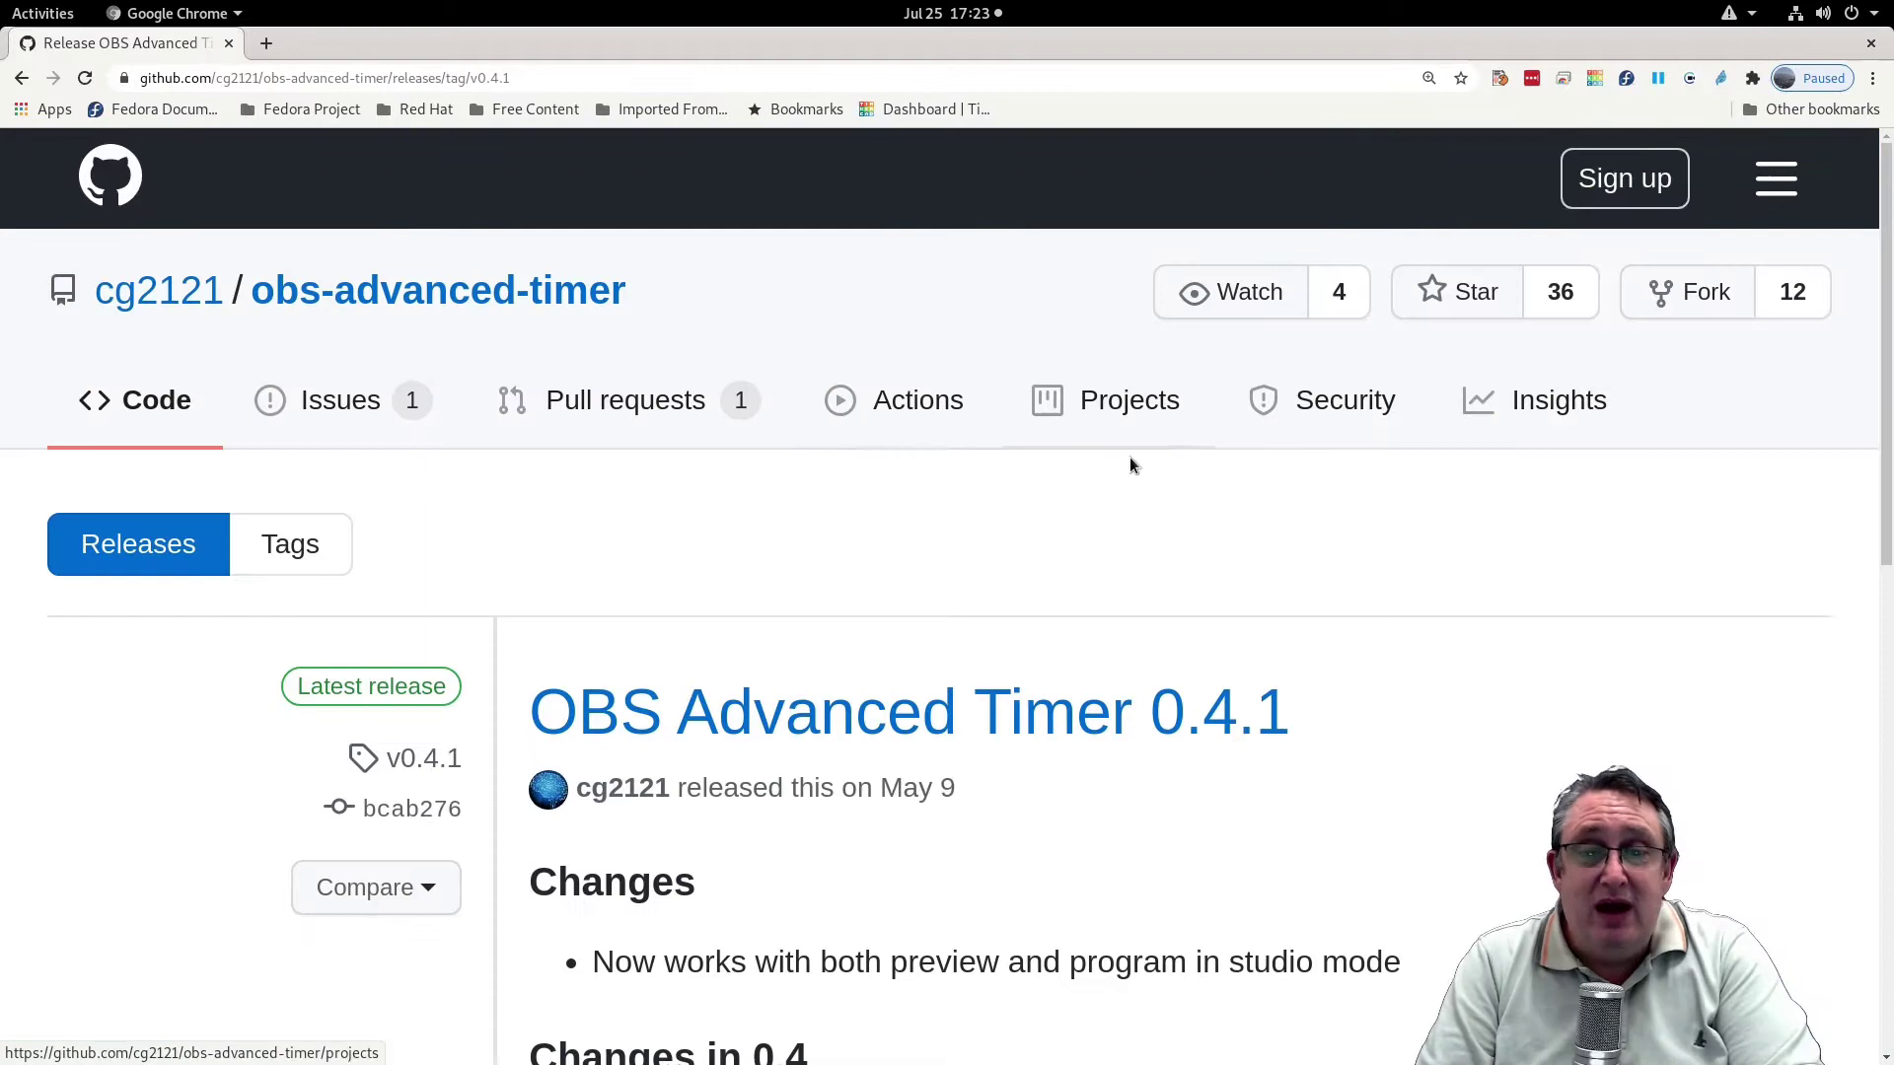
pyautogui.moveTo(1888, 646)
pyautogui.click(1884, 691)
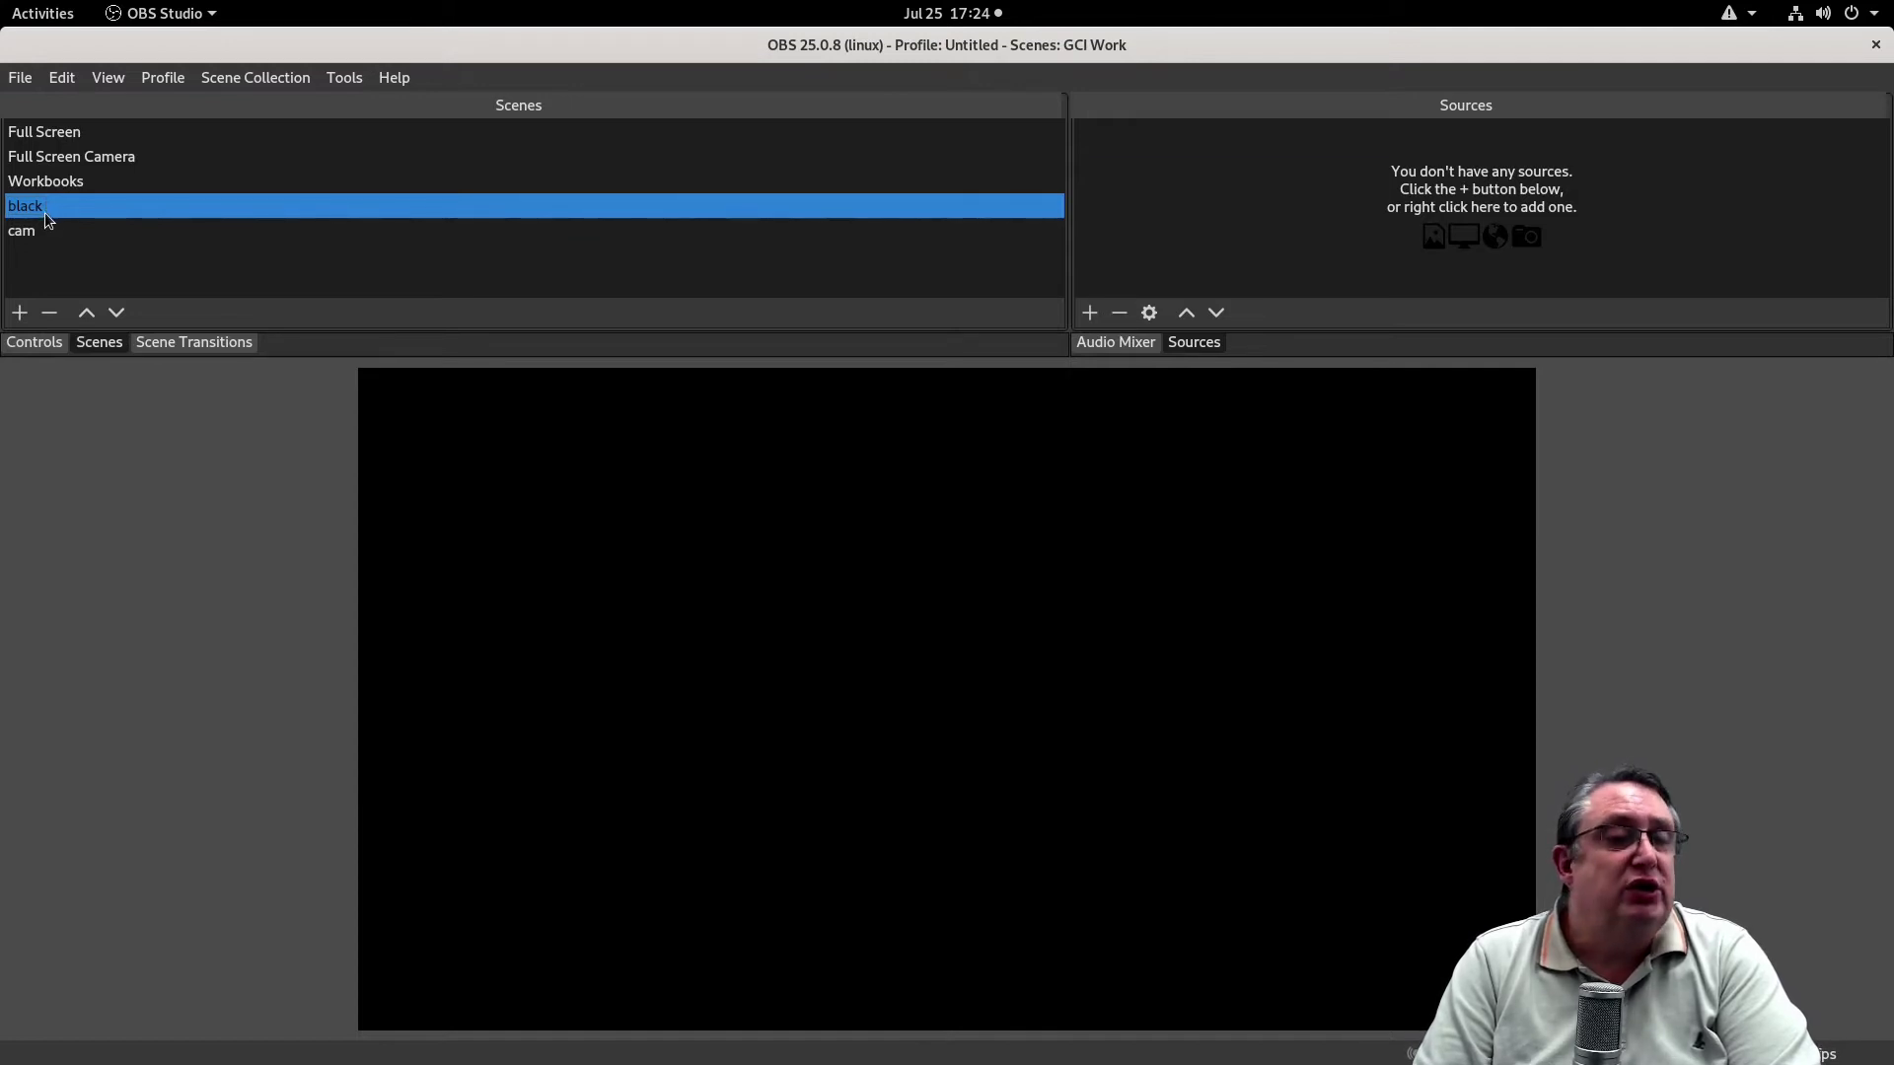
# Create a new scene collection named 'Timmer'
pyautogui.click(337, 81)
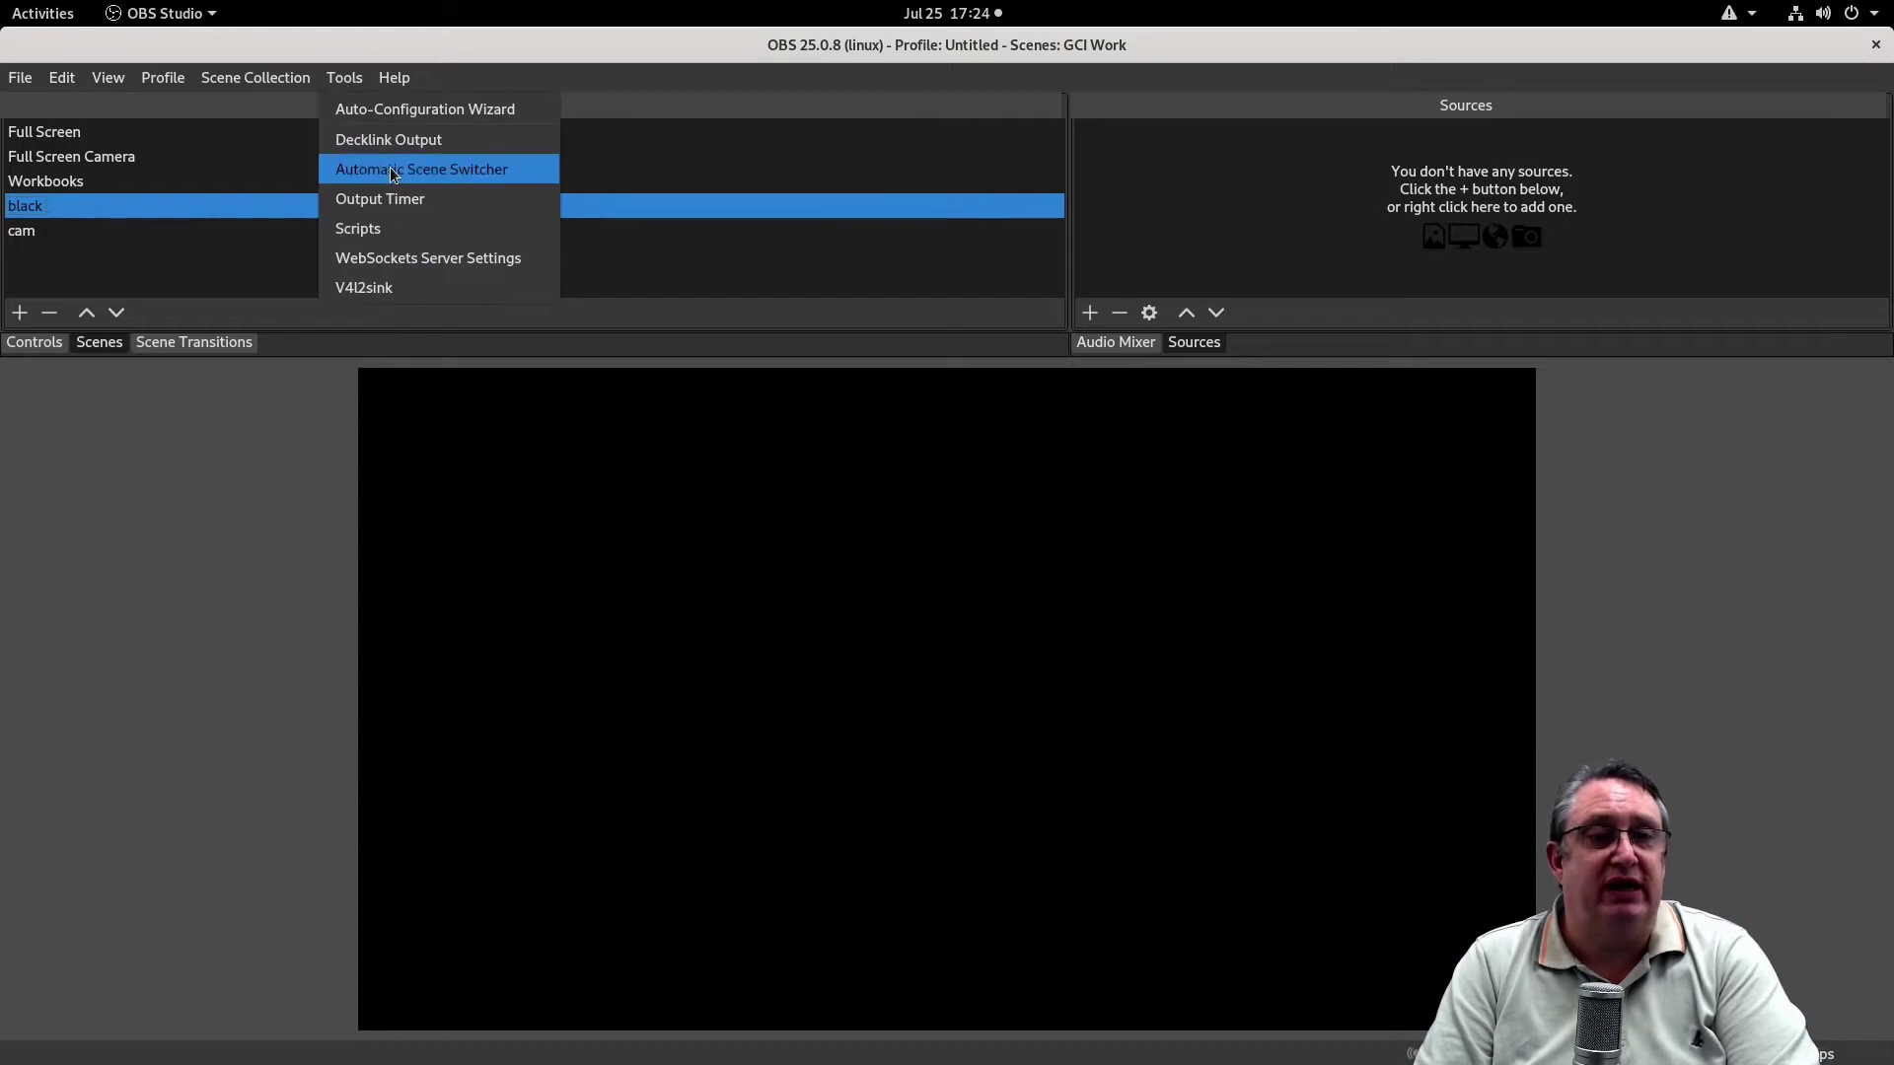
pyautogui.click(268, 95)
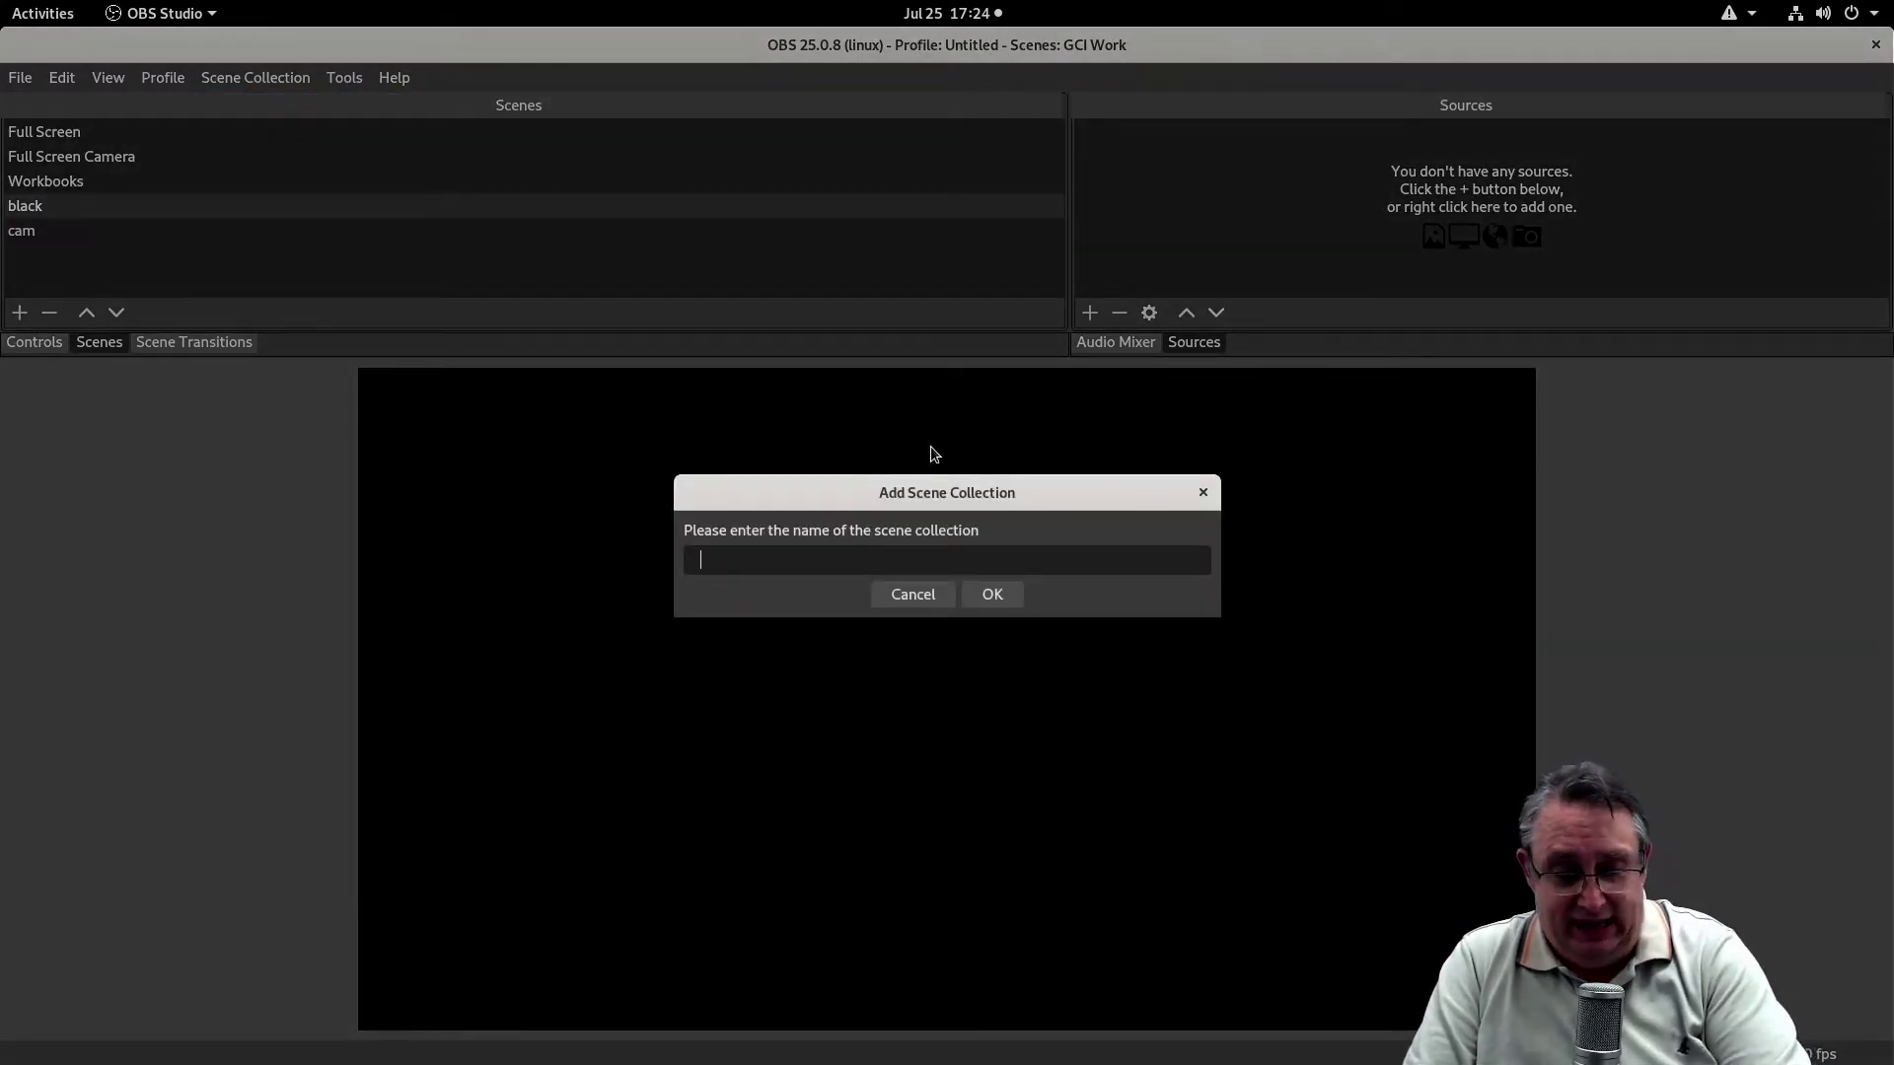
pyautogui.write('Timmer')
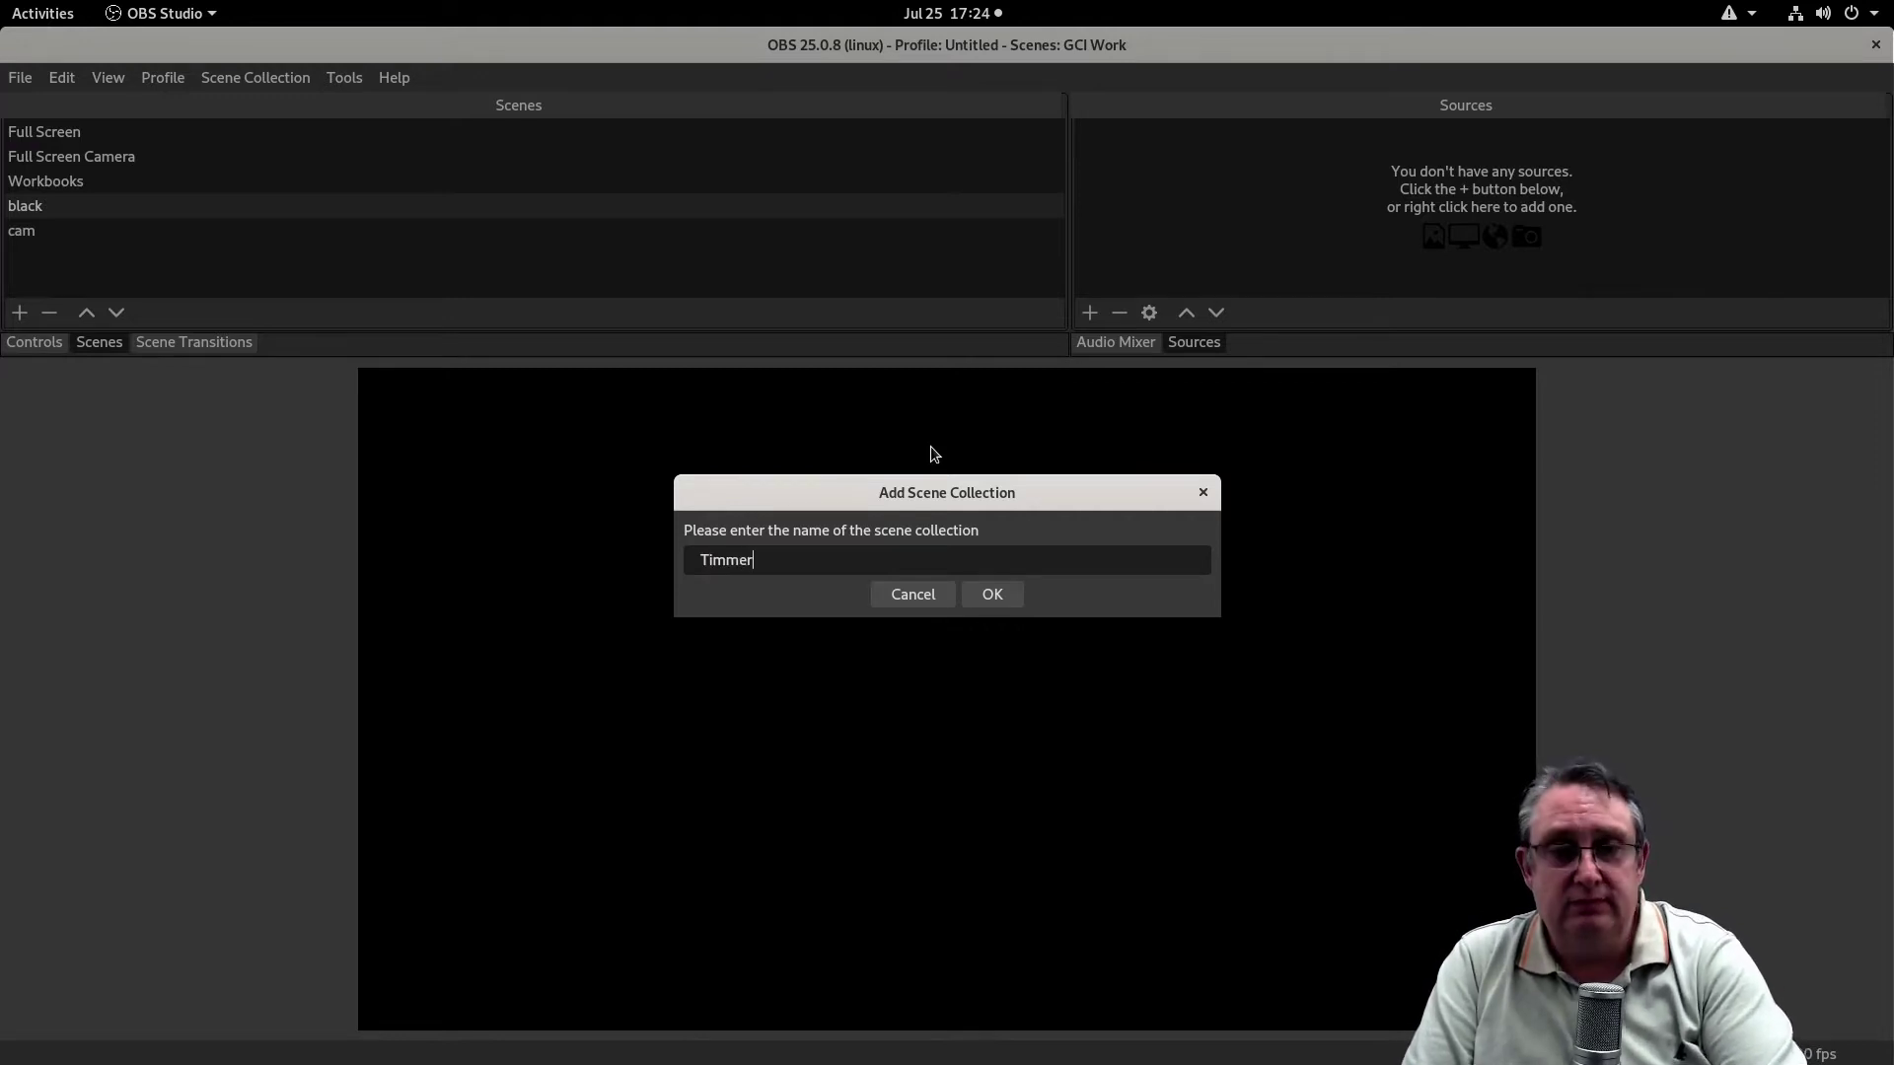
pyautogui.click(991, 593)
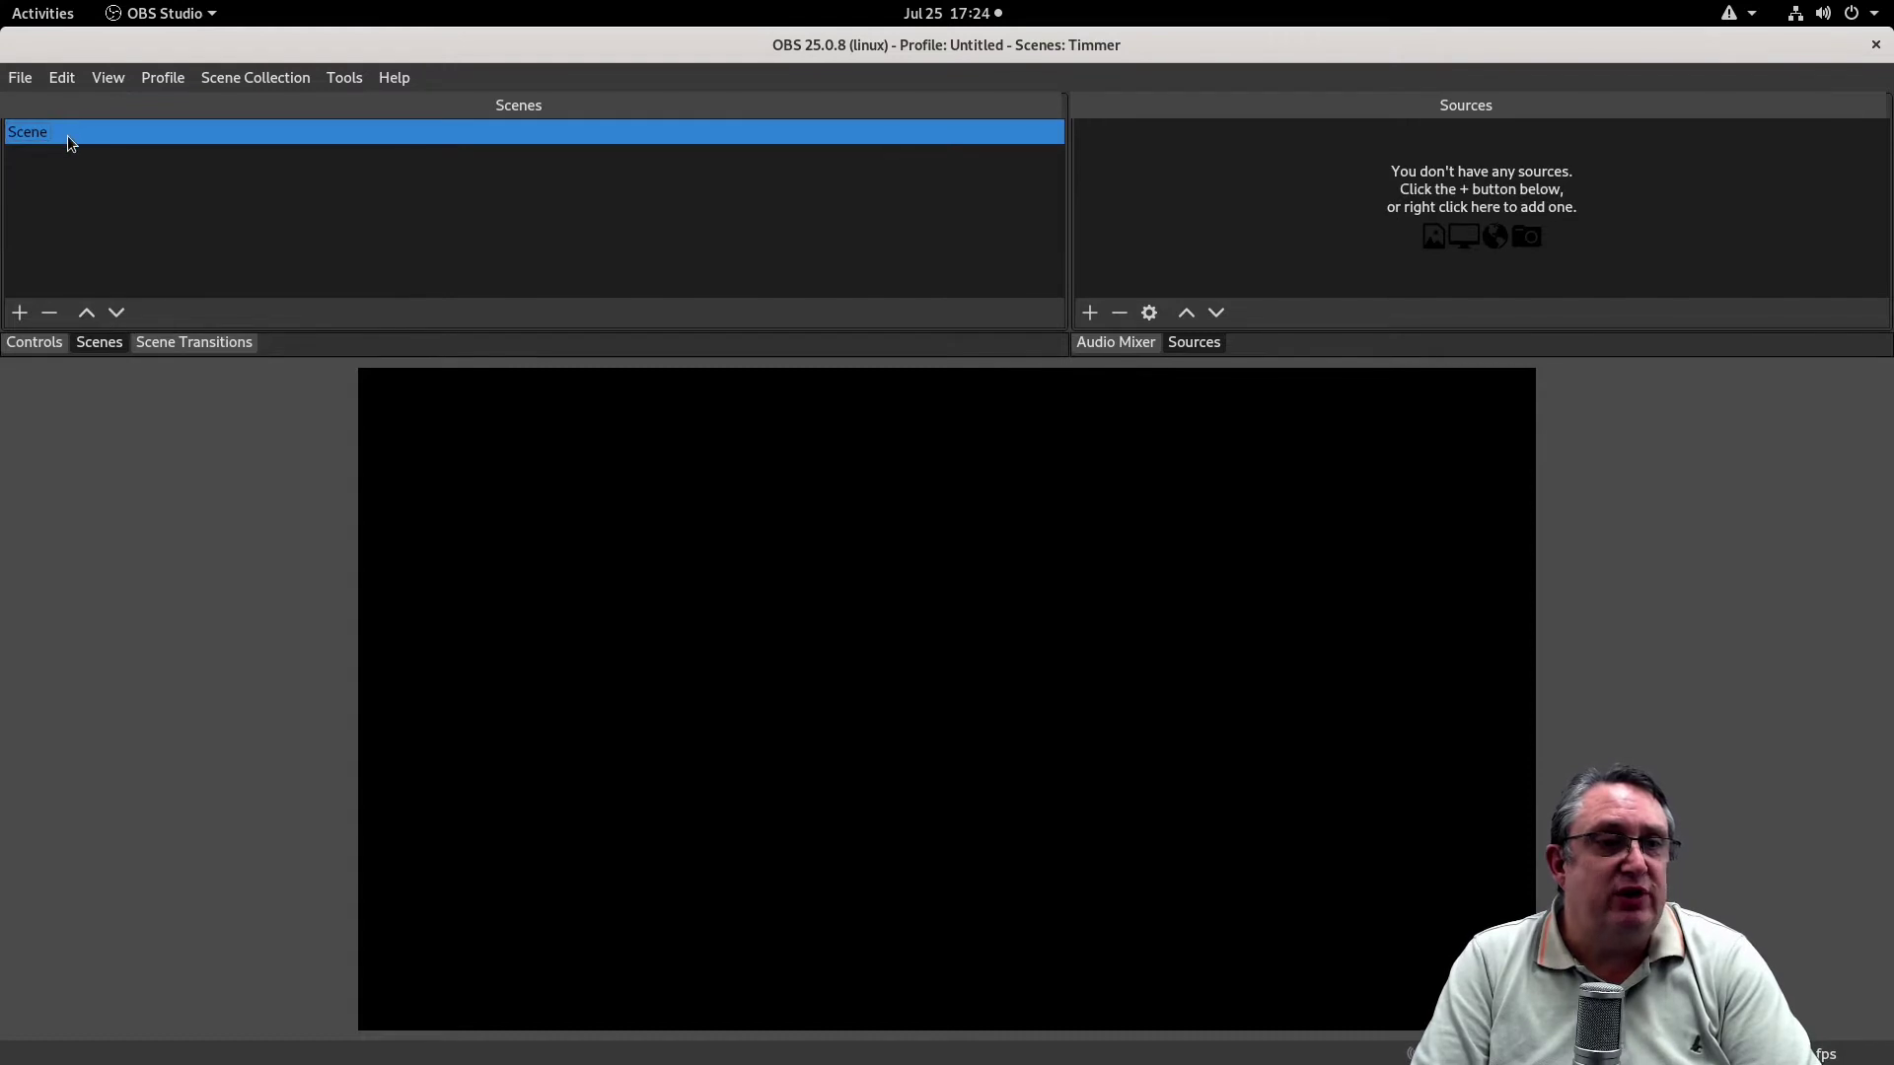
# Rename the default scene to 'BG Timer'
pyautogui.rightClick(67, 134)
pyautogui.click(124, 273)
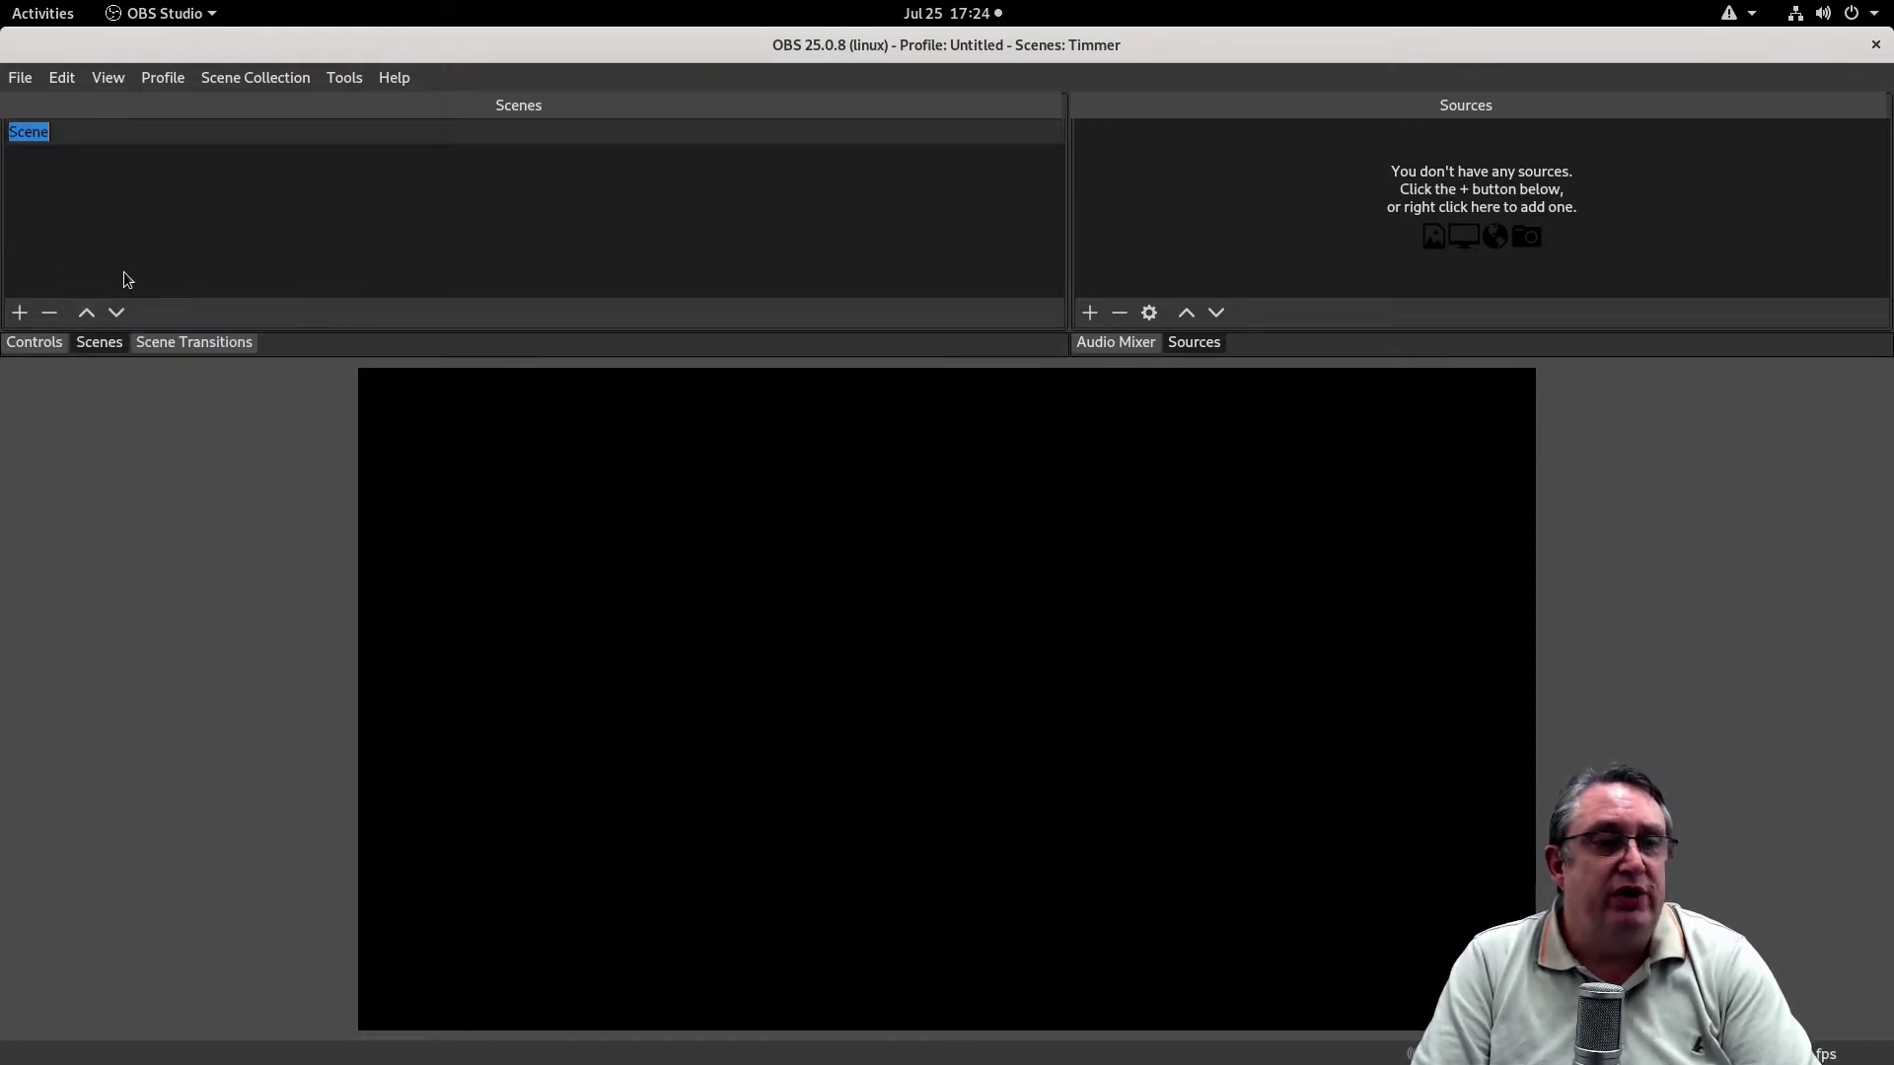
pyautogui.write('B')
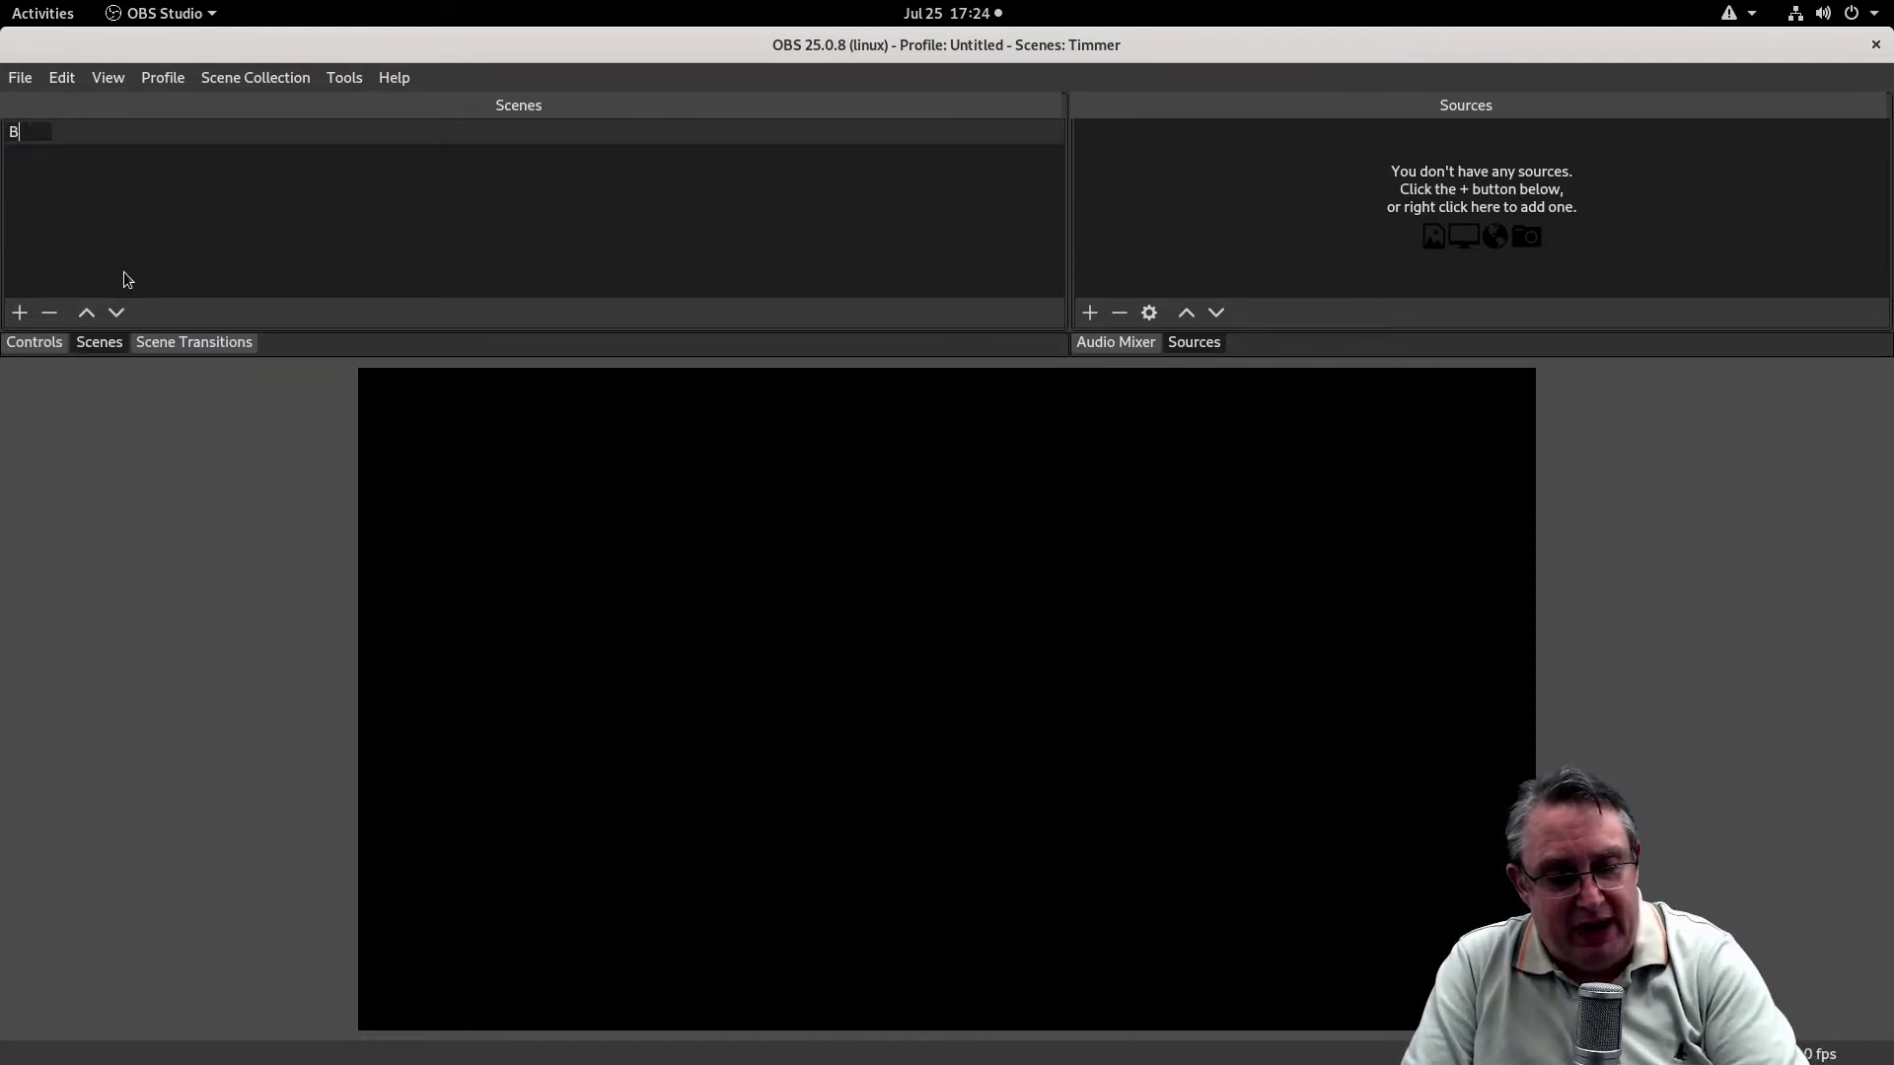
pyautogui.write('G Timer')
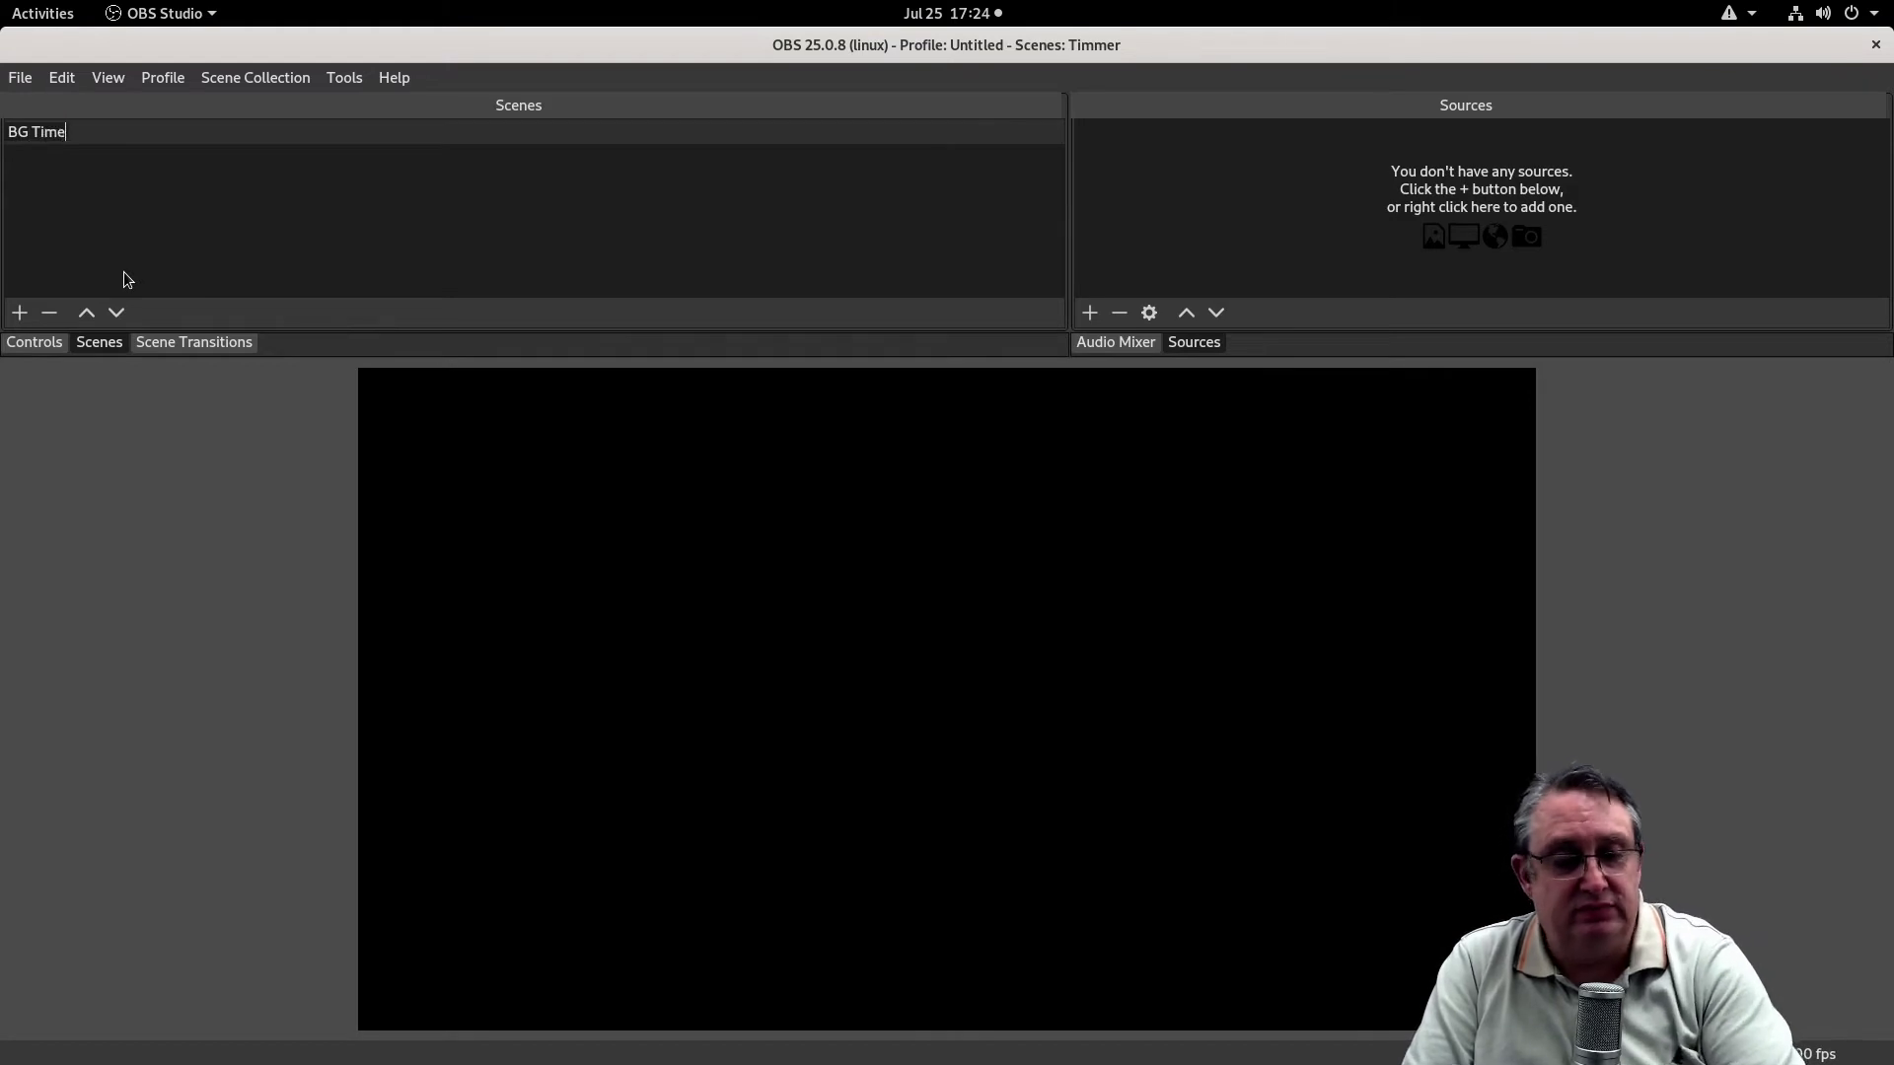
# Add a media source 'BG' that loops the Saber Lighting Frame background video
pyautogui.click(1089, 319)
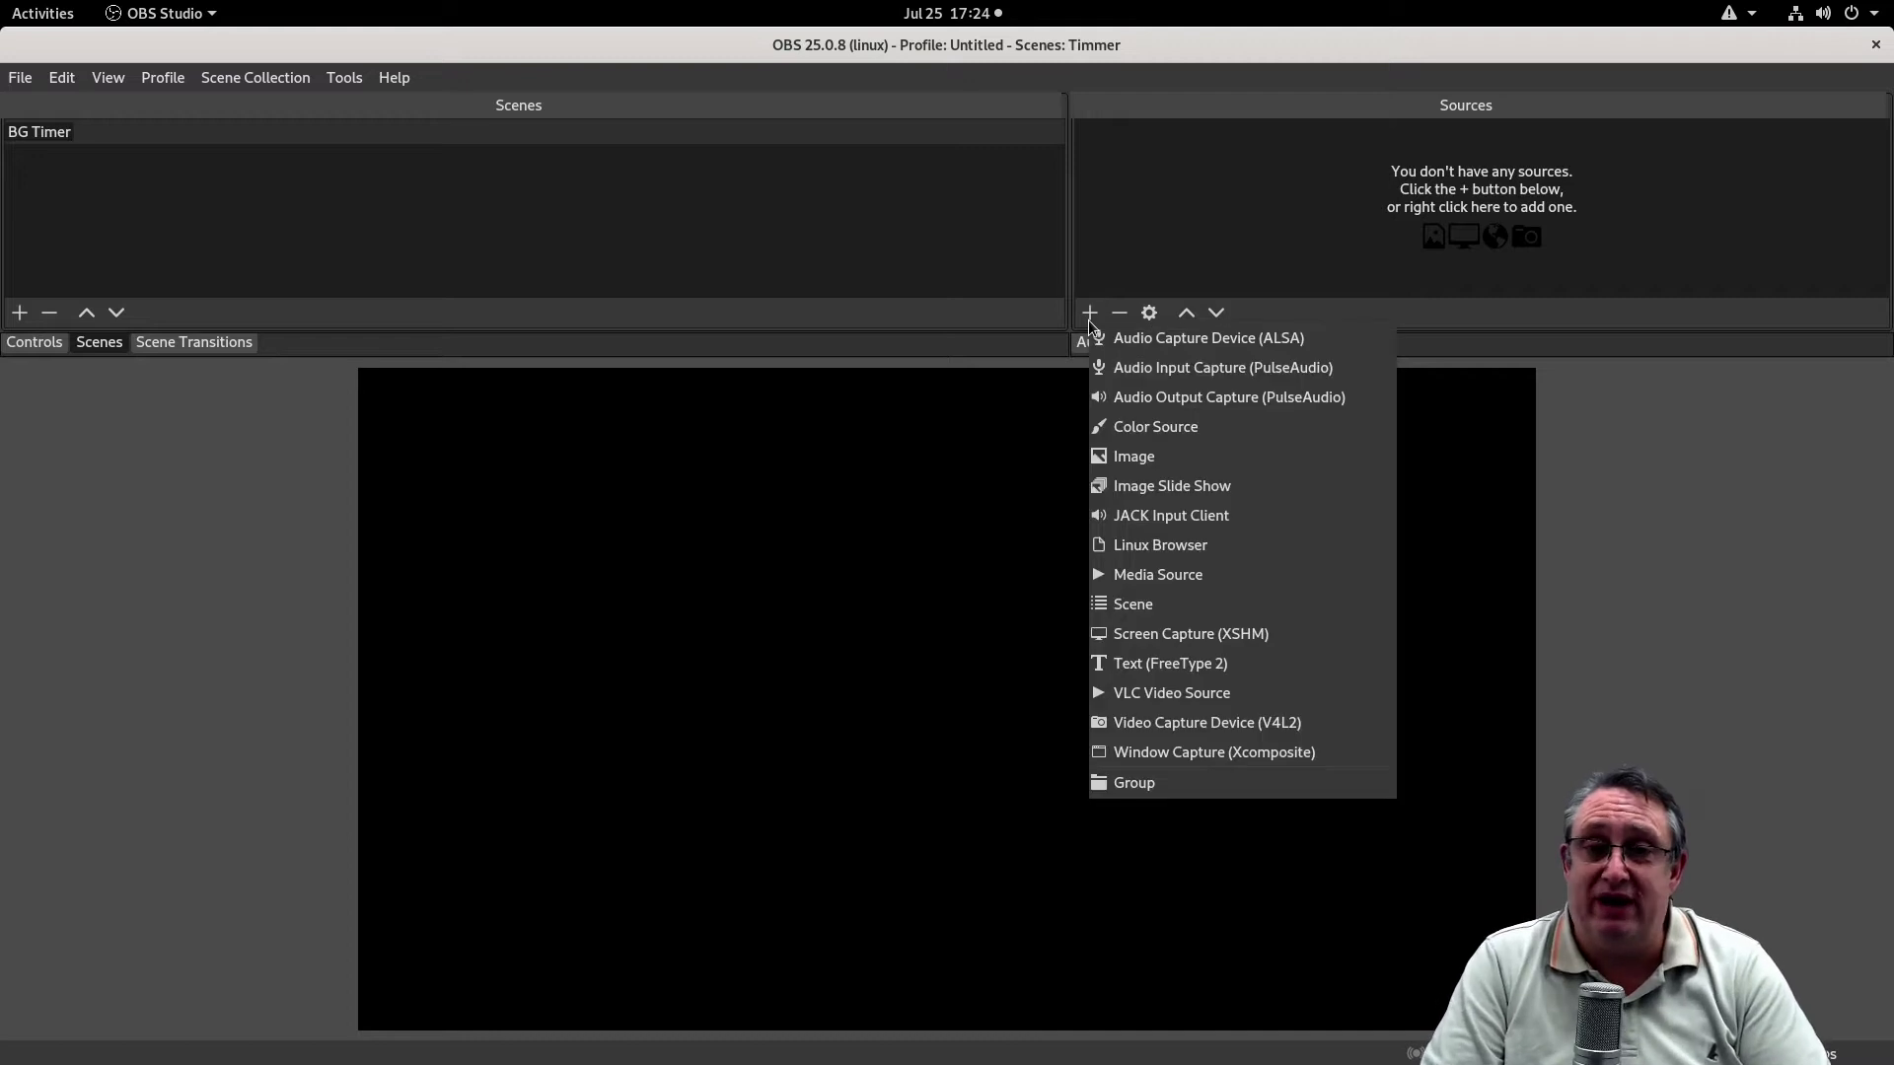
pyautogui.click(1204, 572)
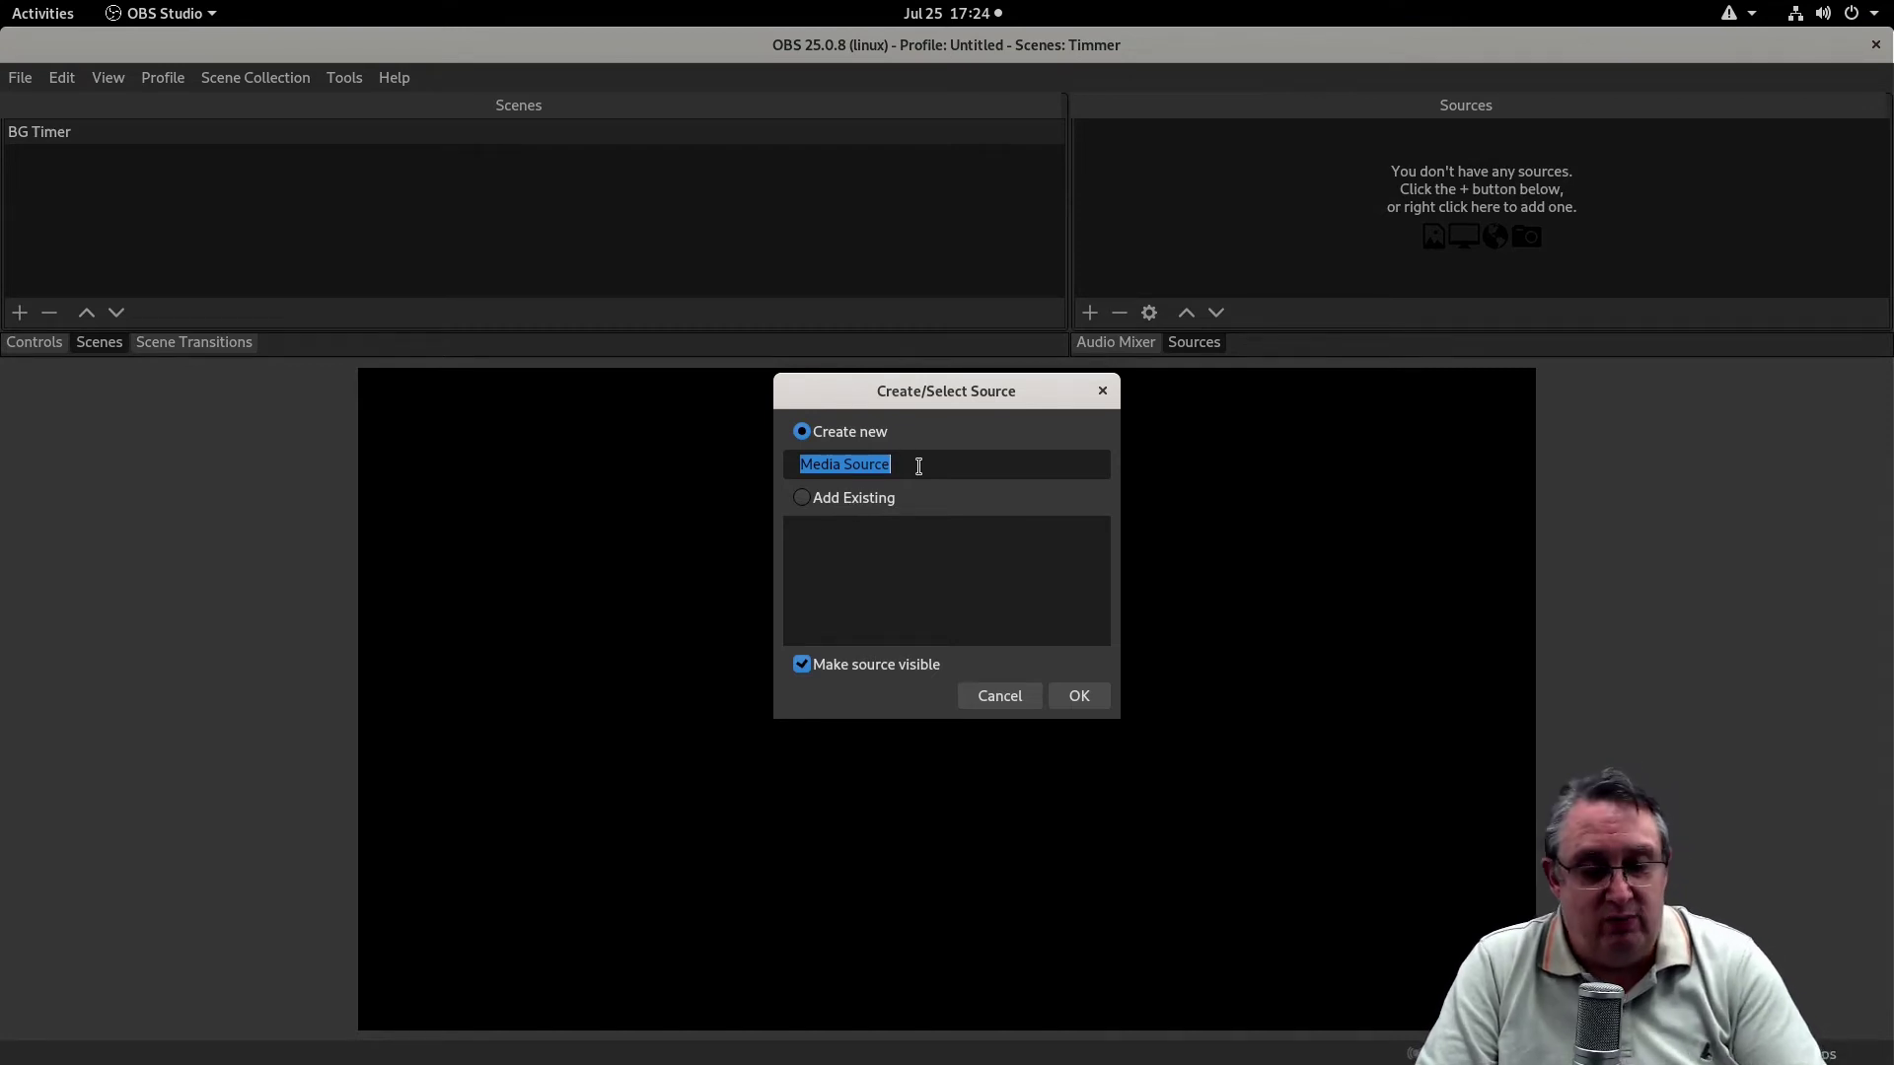
pyautogui.write('BG')
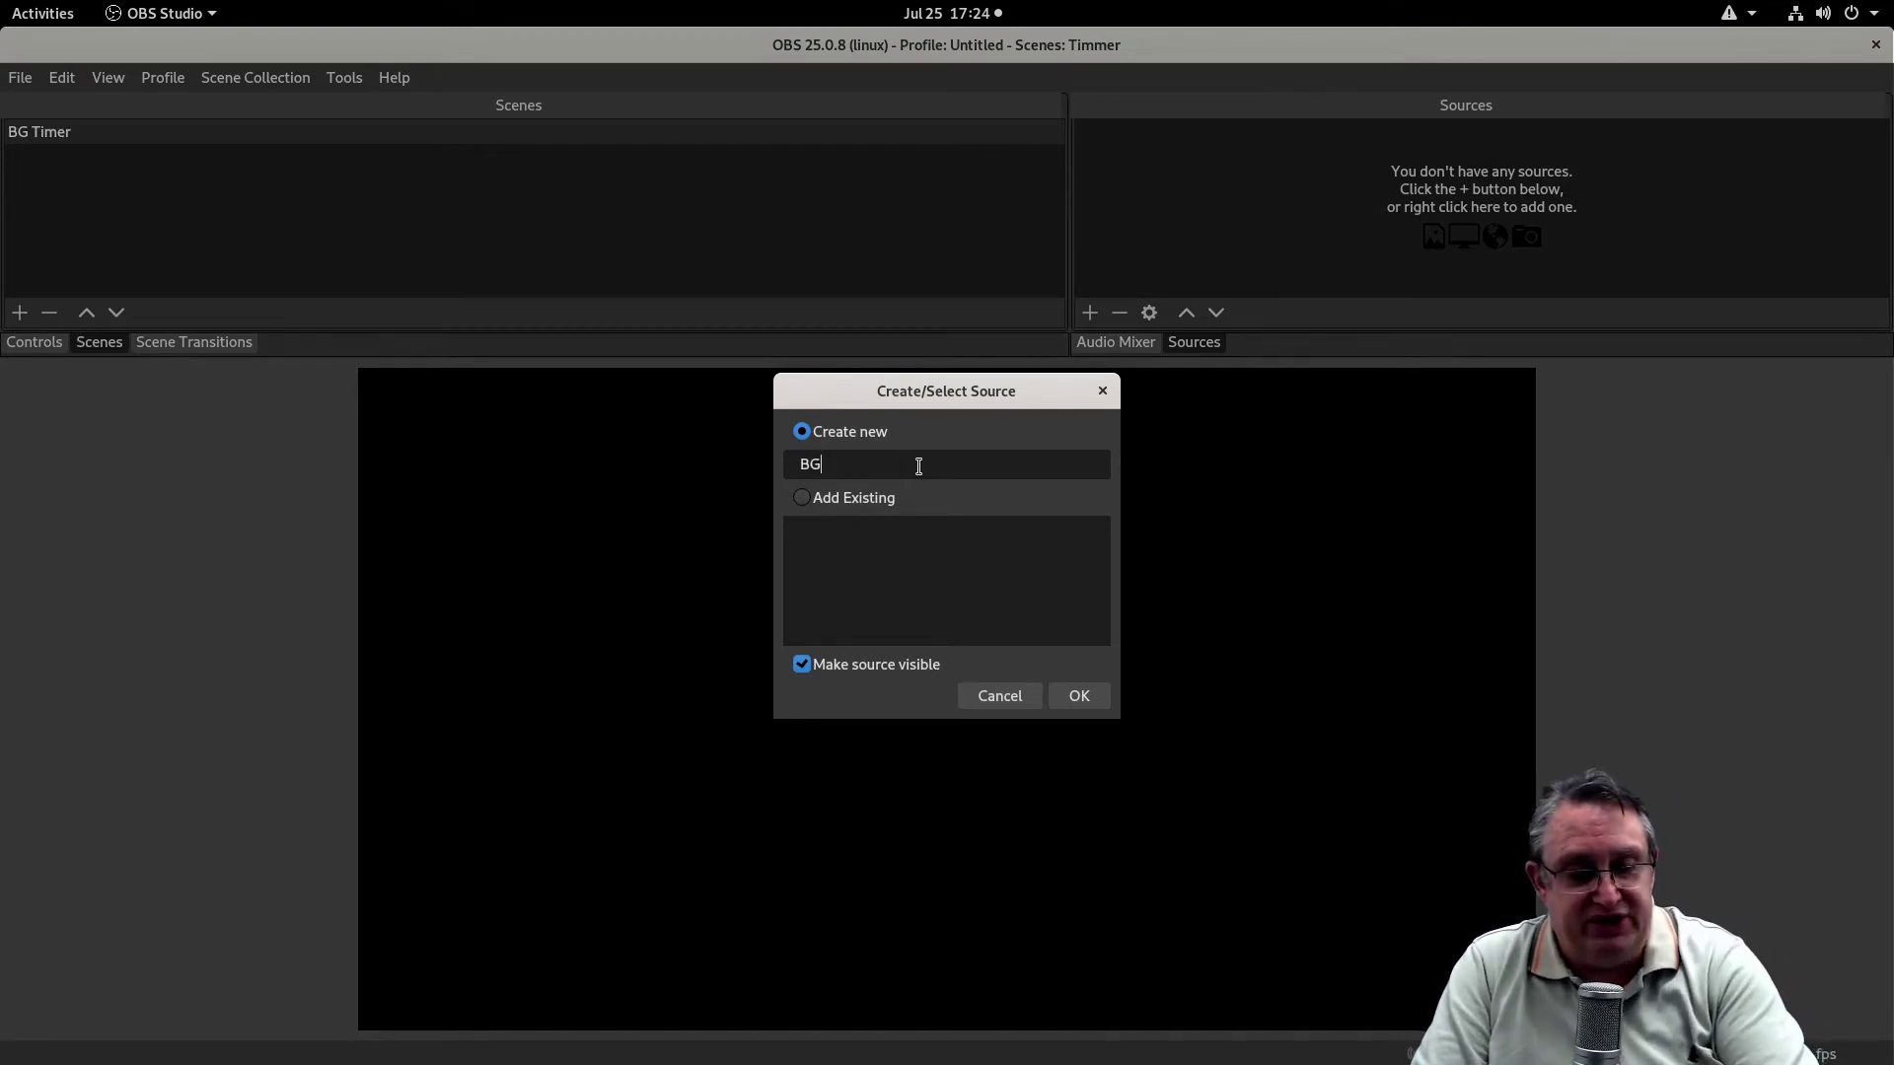
pyautogui.click(1071, 701)
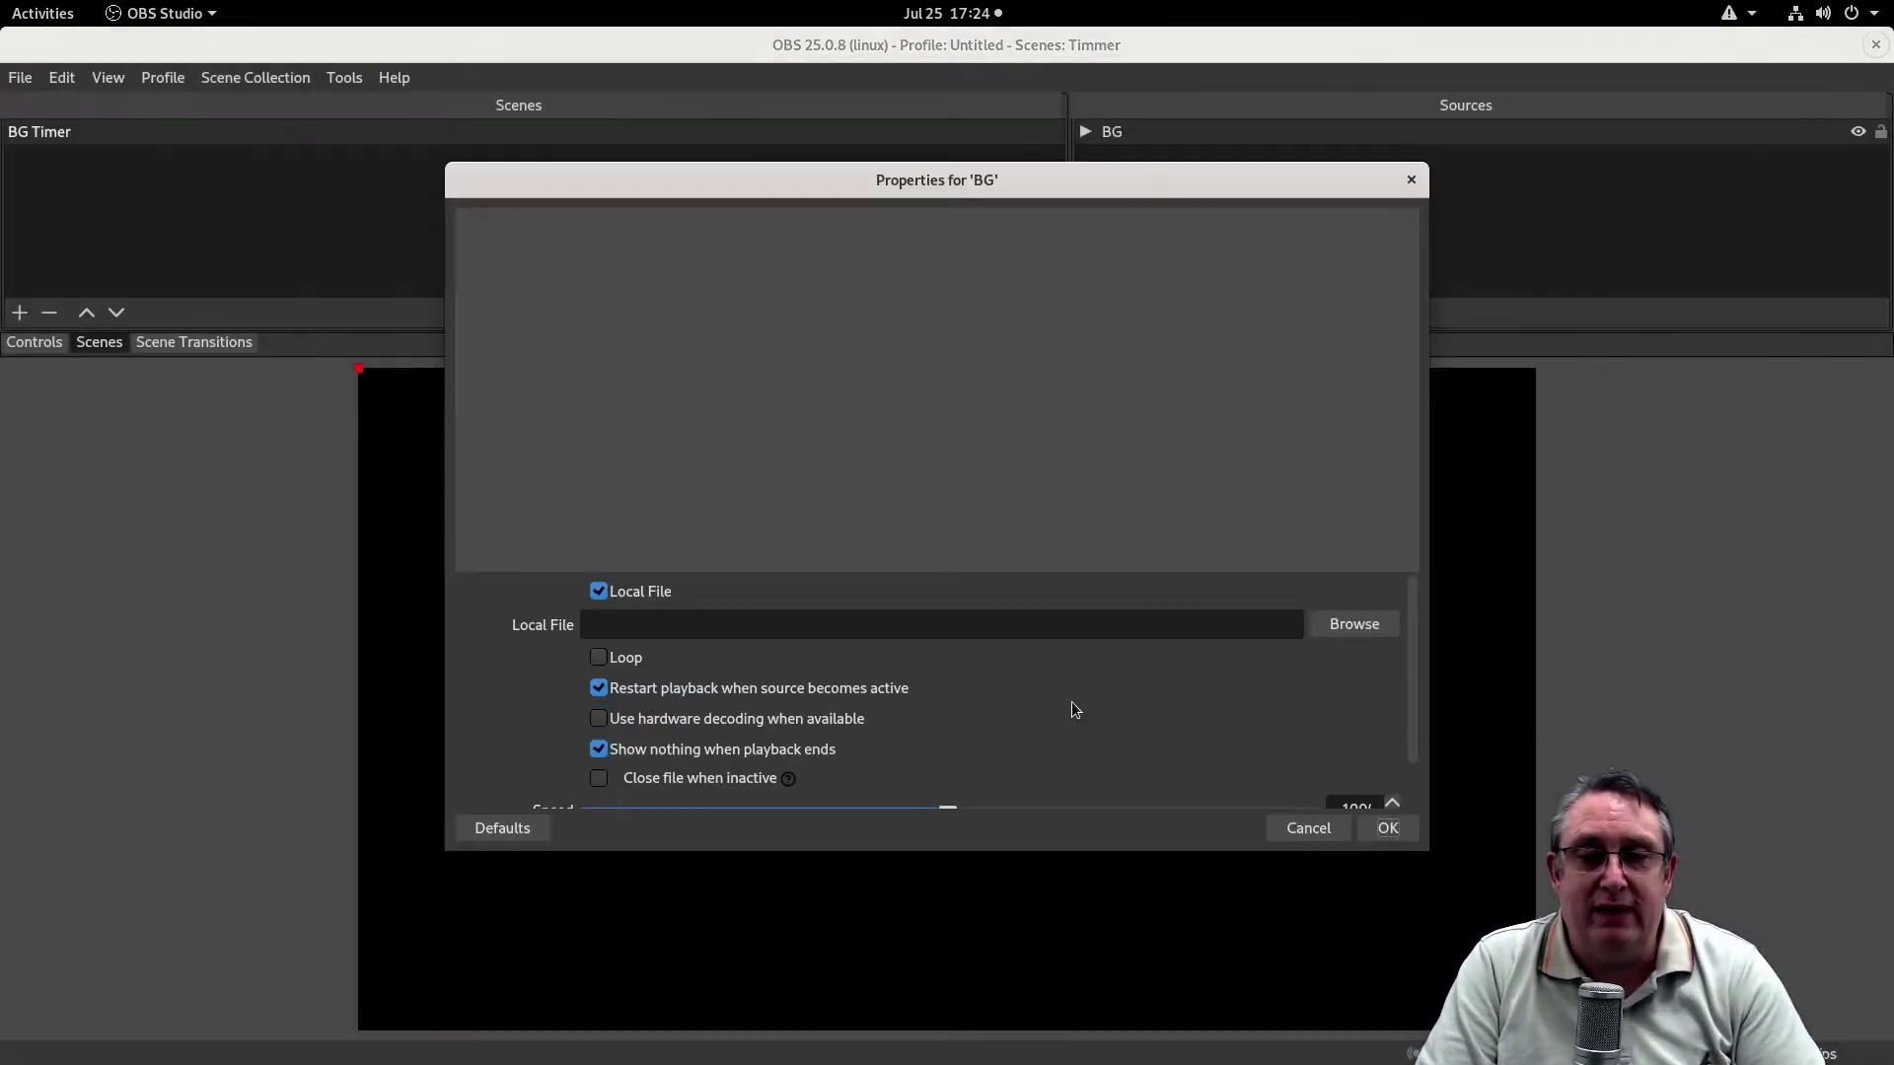
pyautogui.click(1351, 623)
pyautogui.click(653, 221)
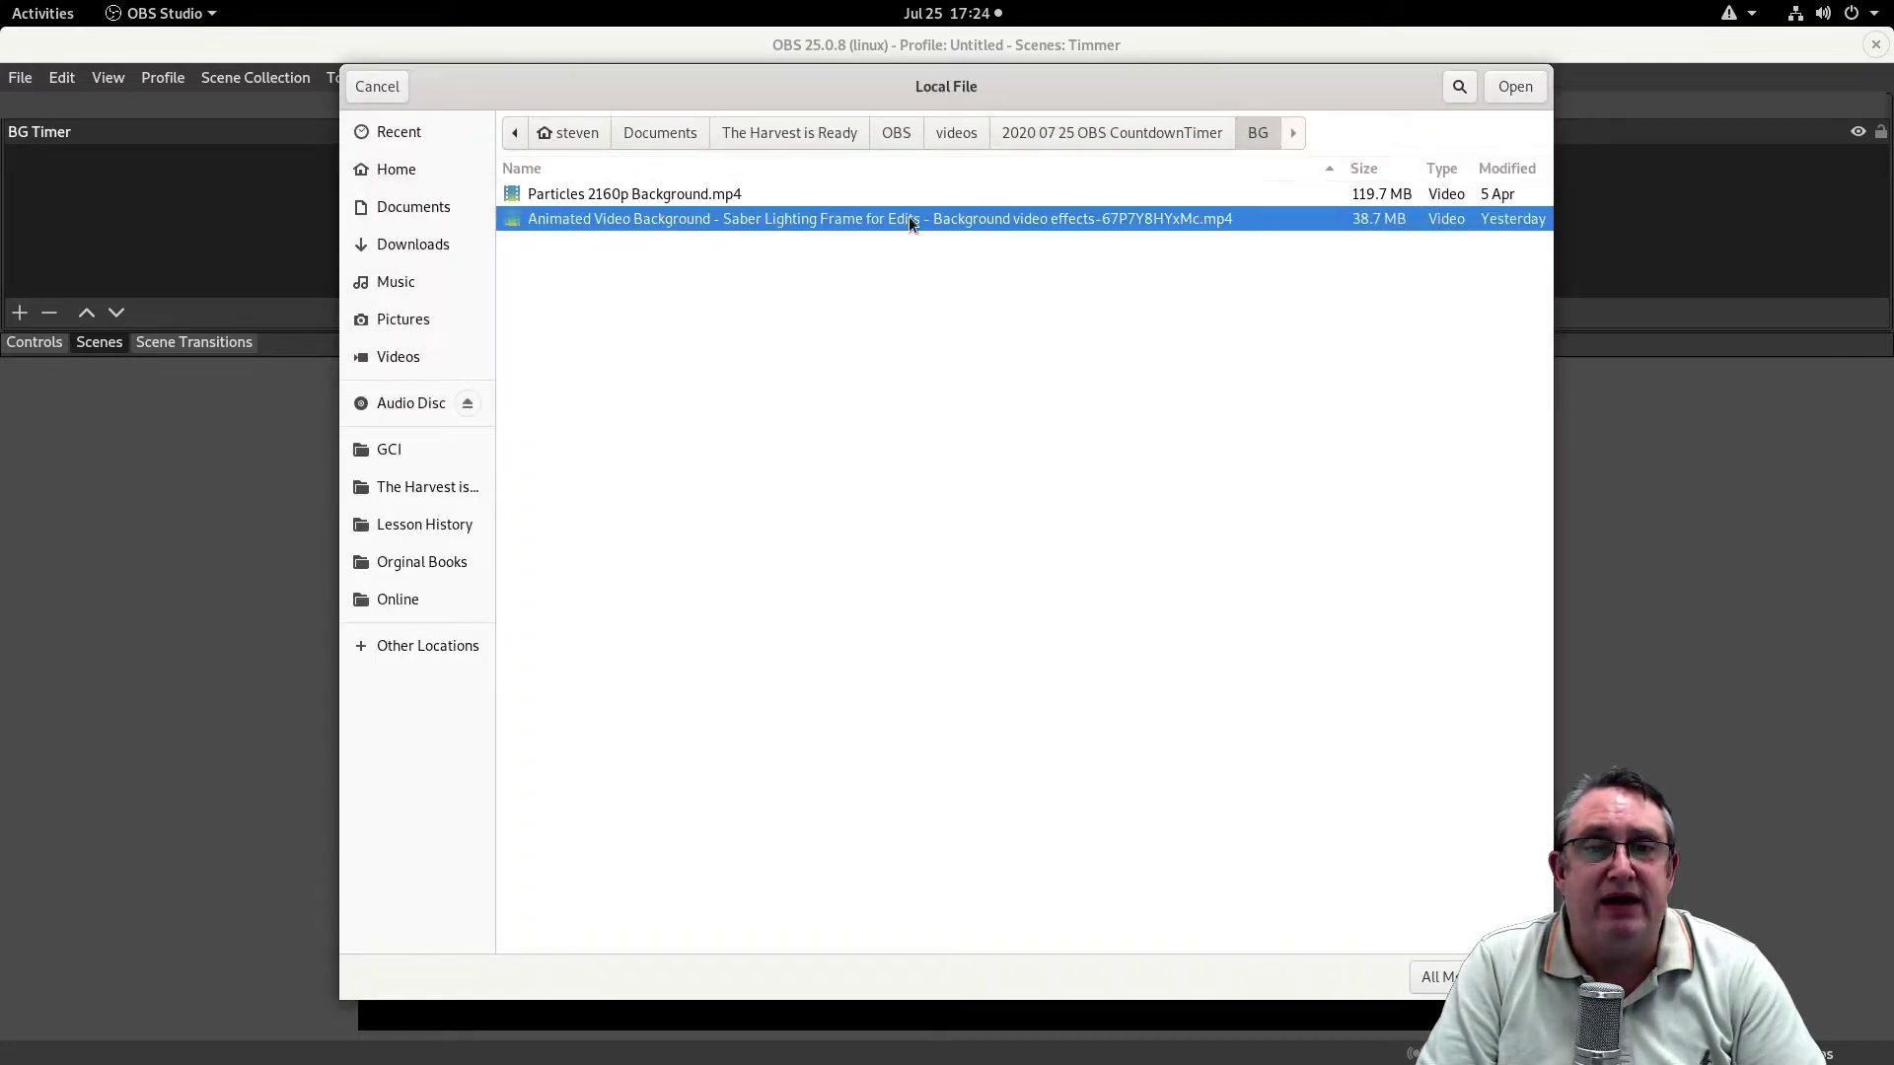
pyautogui.click(1515, 87)
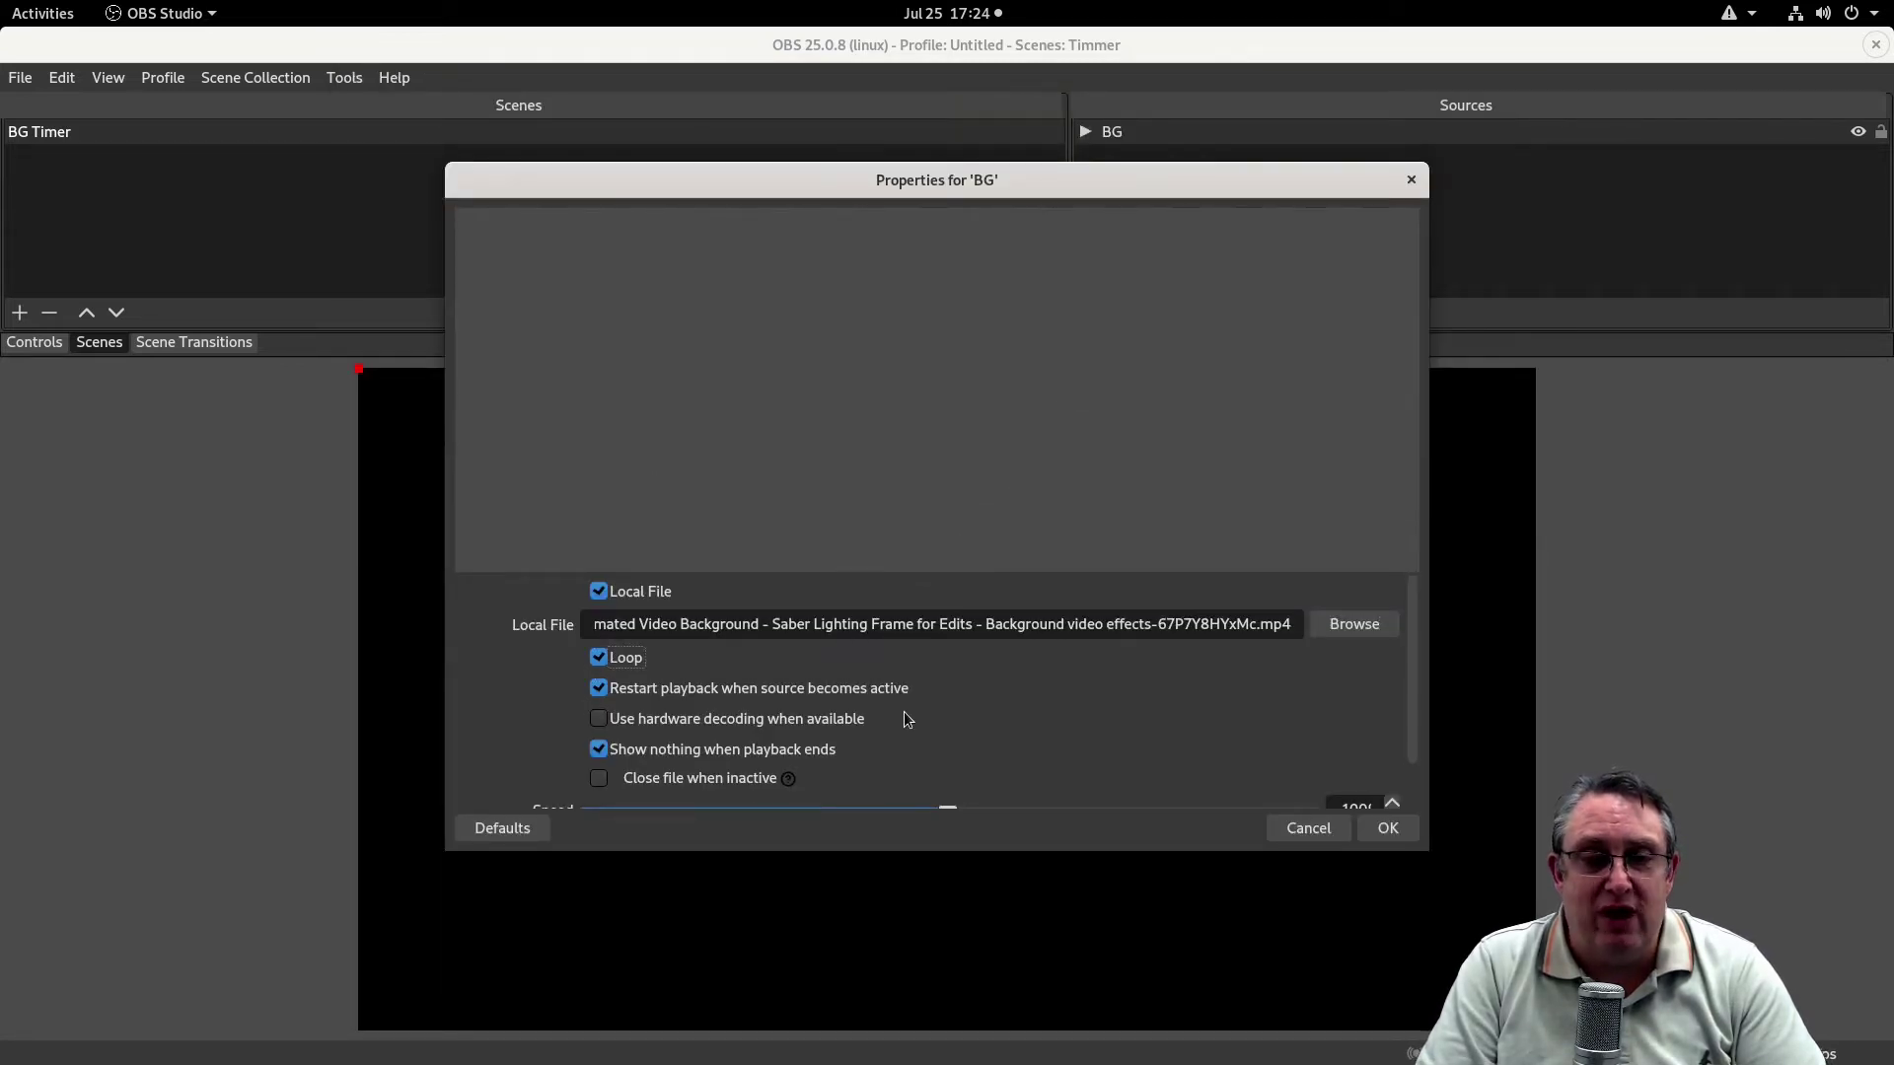
pyautogui.click(1399, 830)
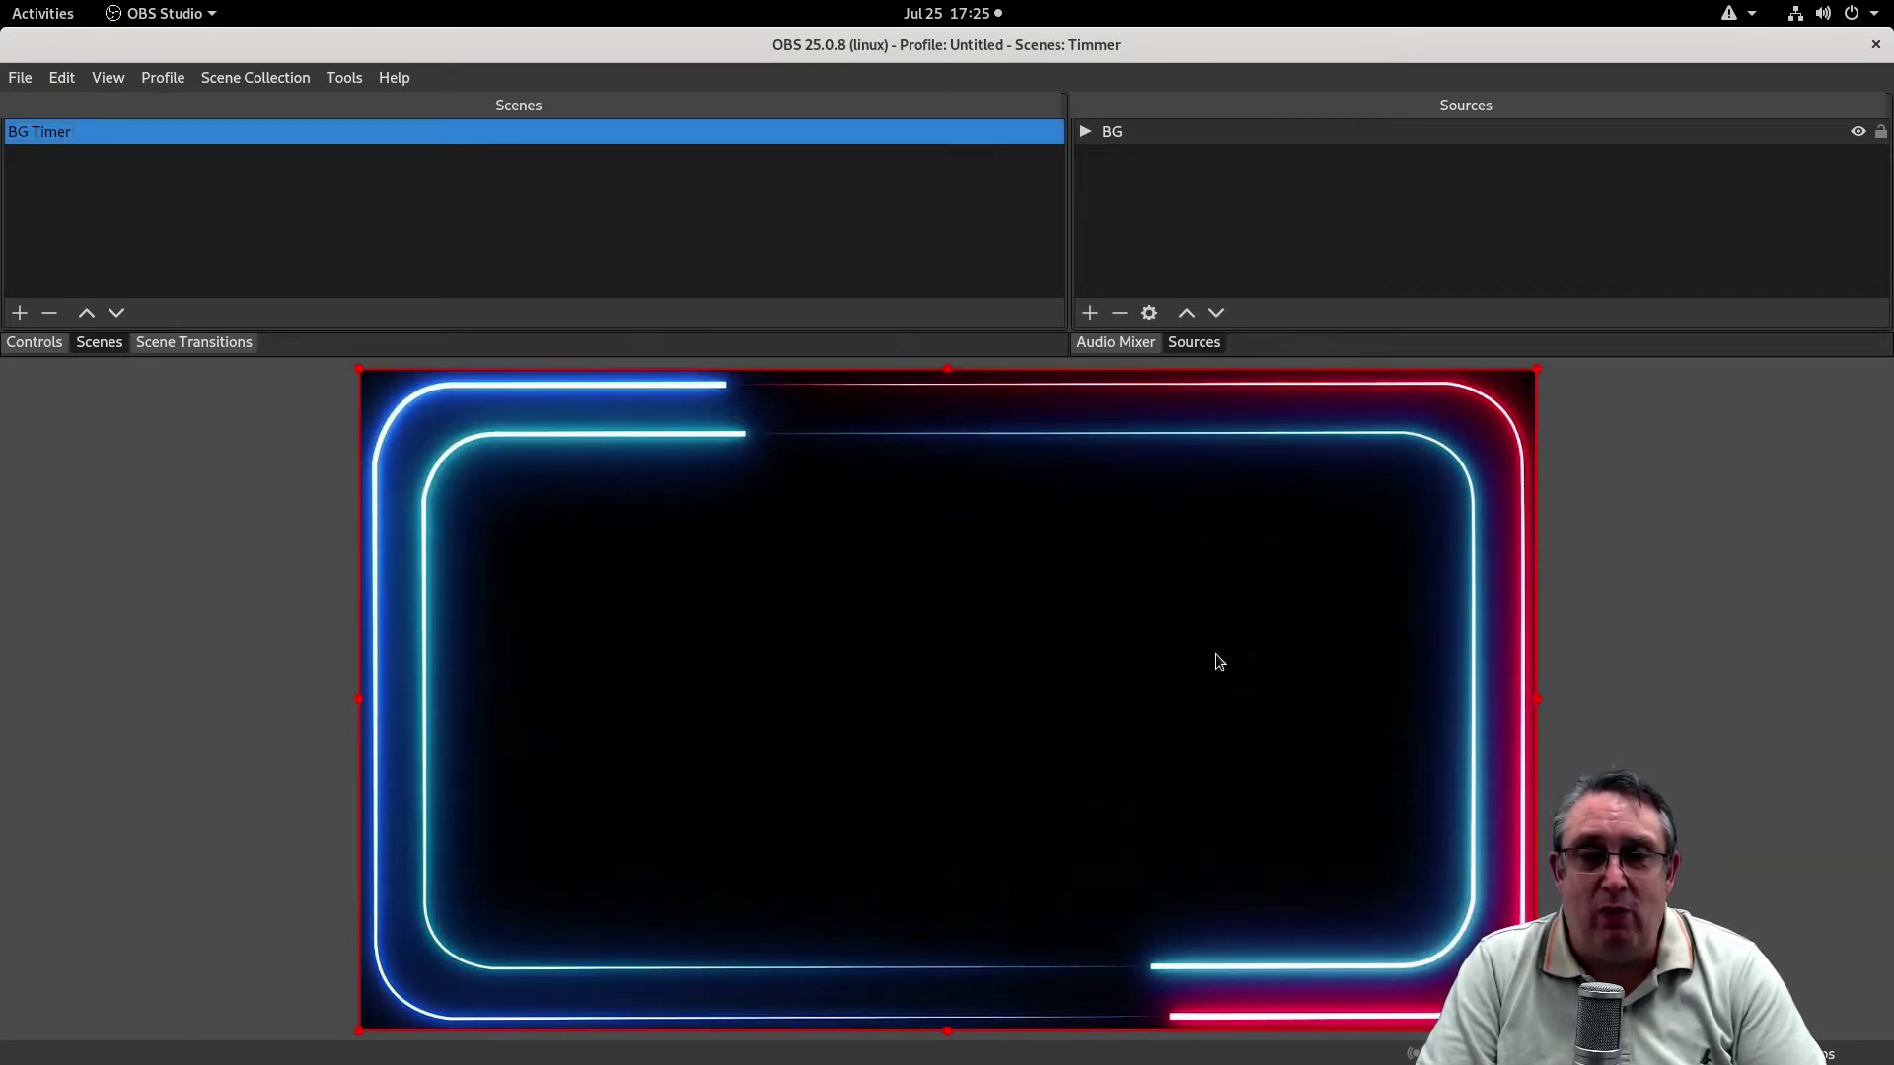
# Add a text source 'Header' reading 'Service to start' with 'in' on a second line
pyautogui.click(1089, 312)
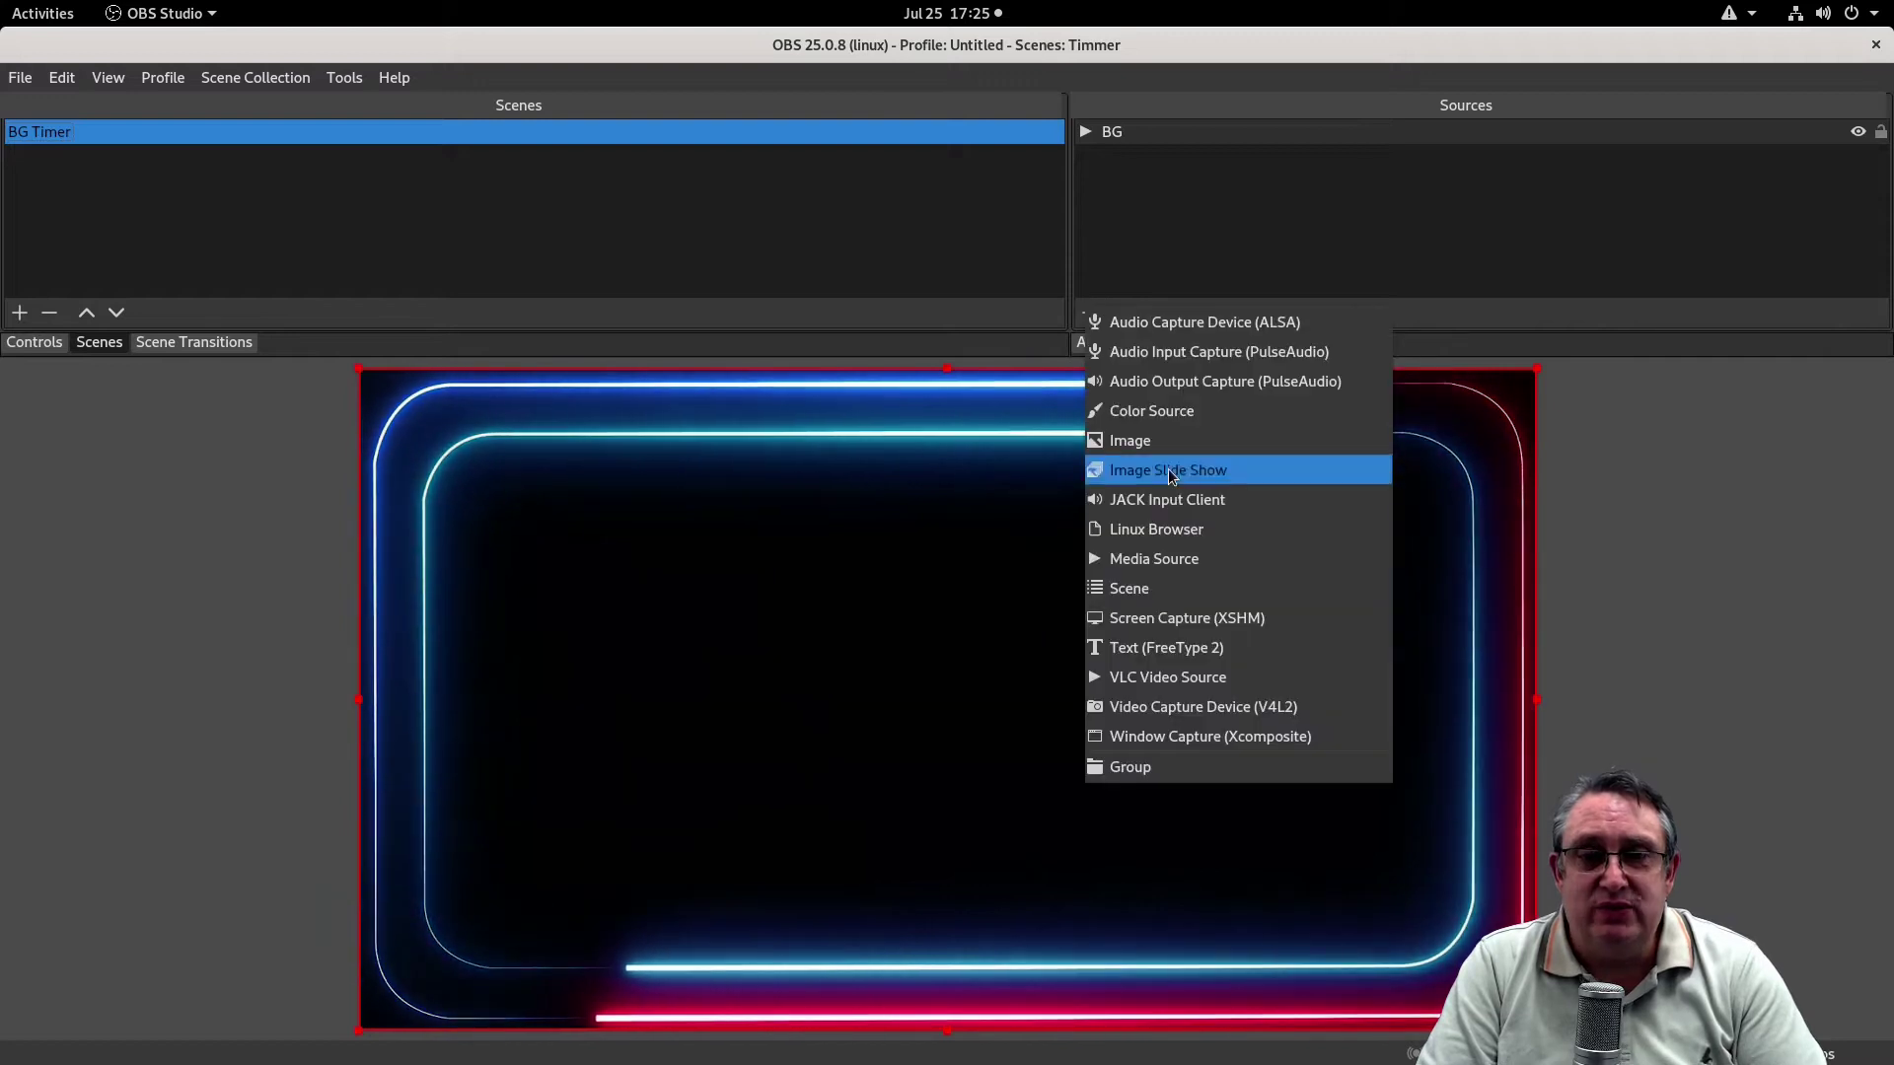
pyautogui.click(1164, 647)
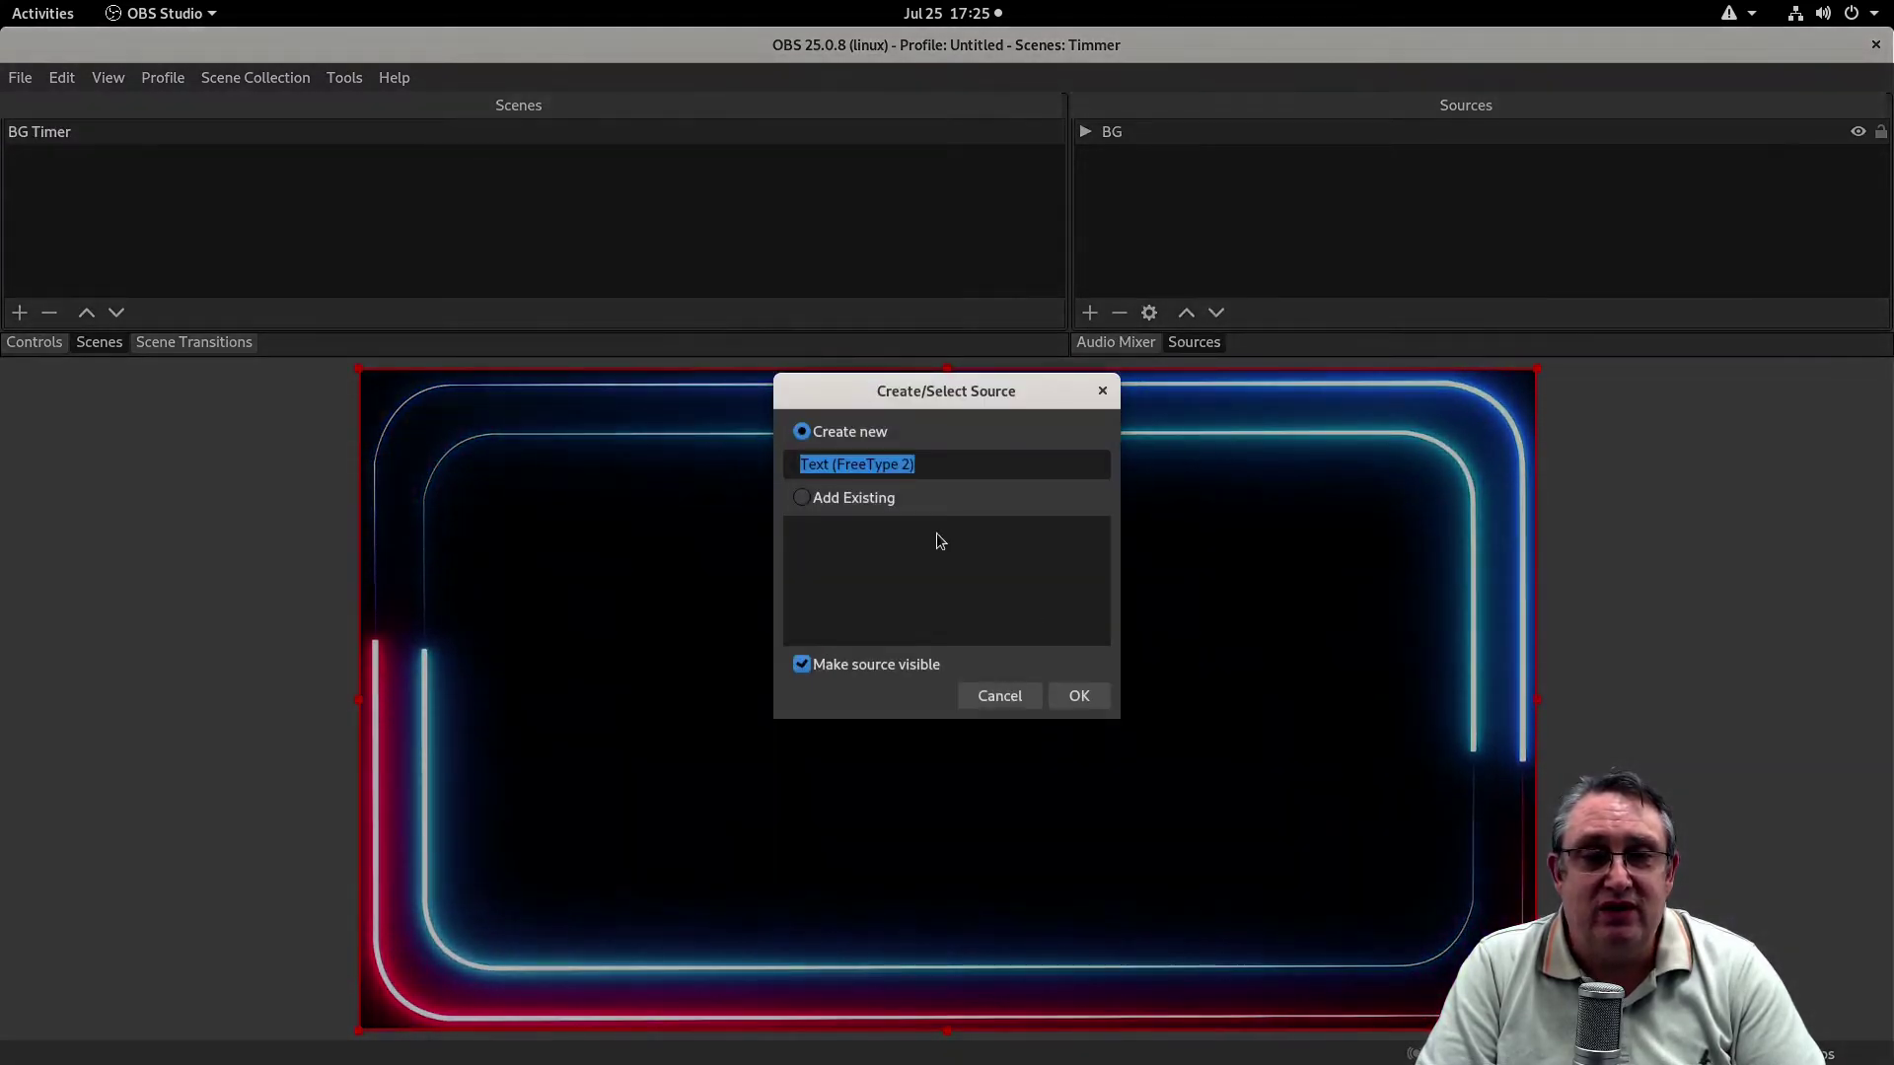
pyautogui.write('He')
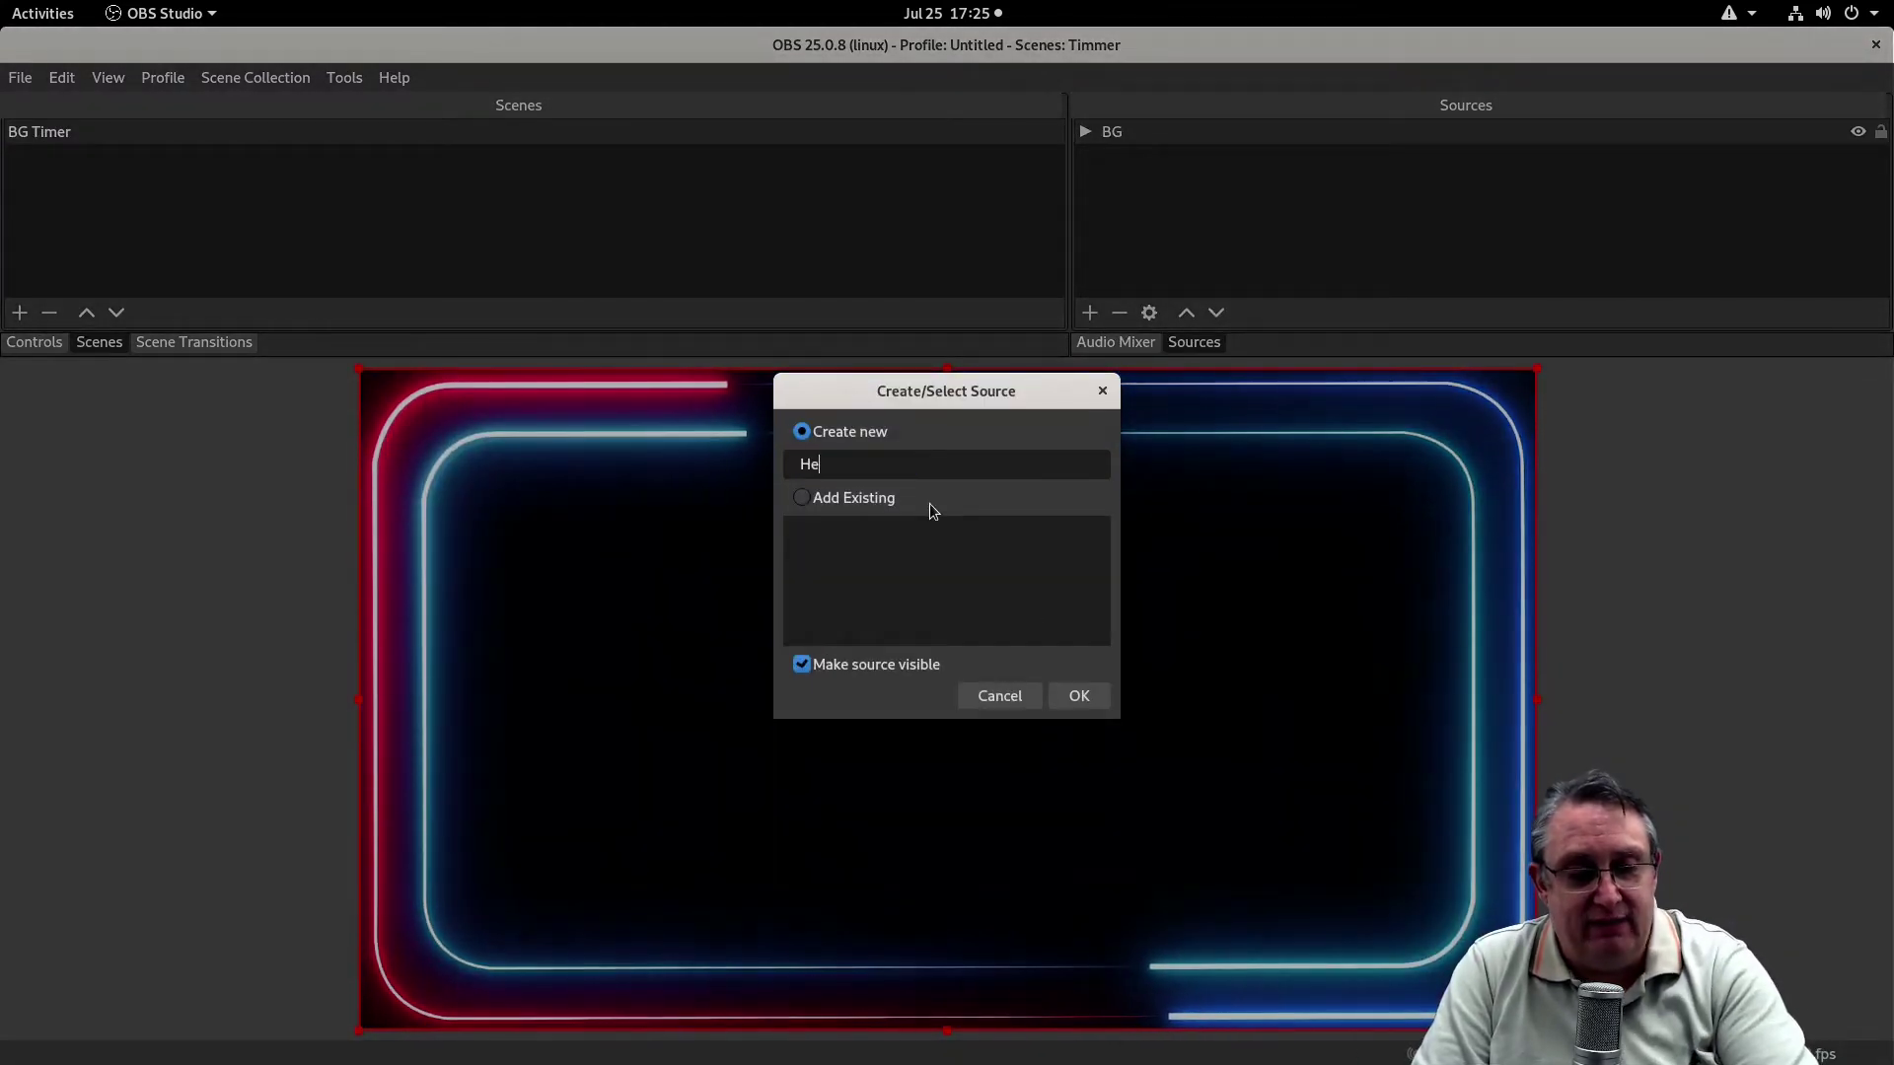
pyautogui.write('ader')
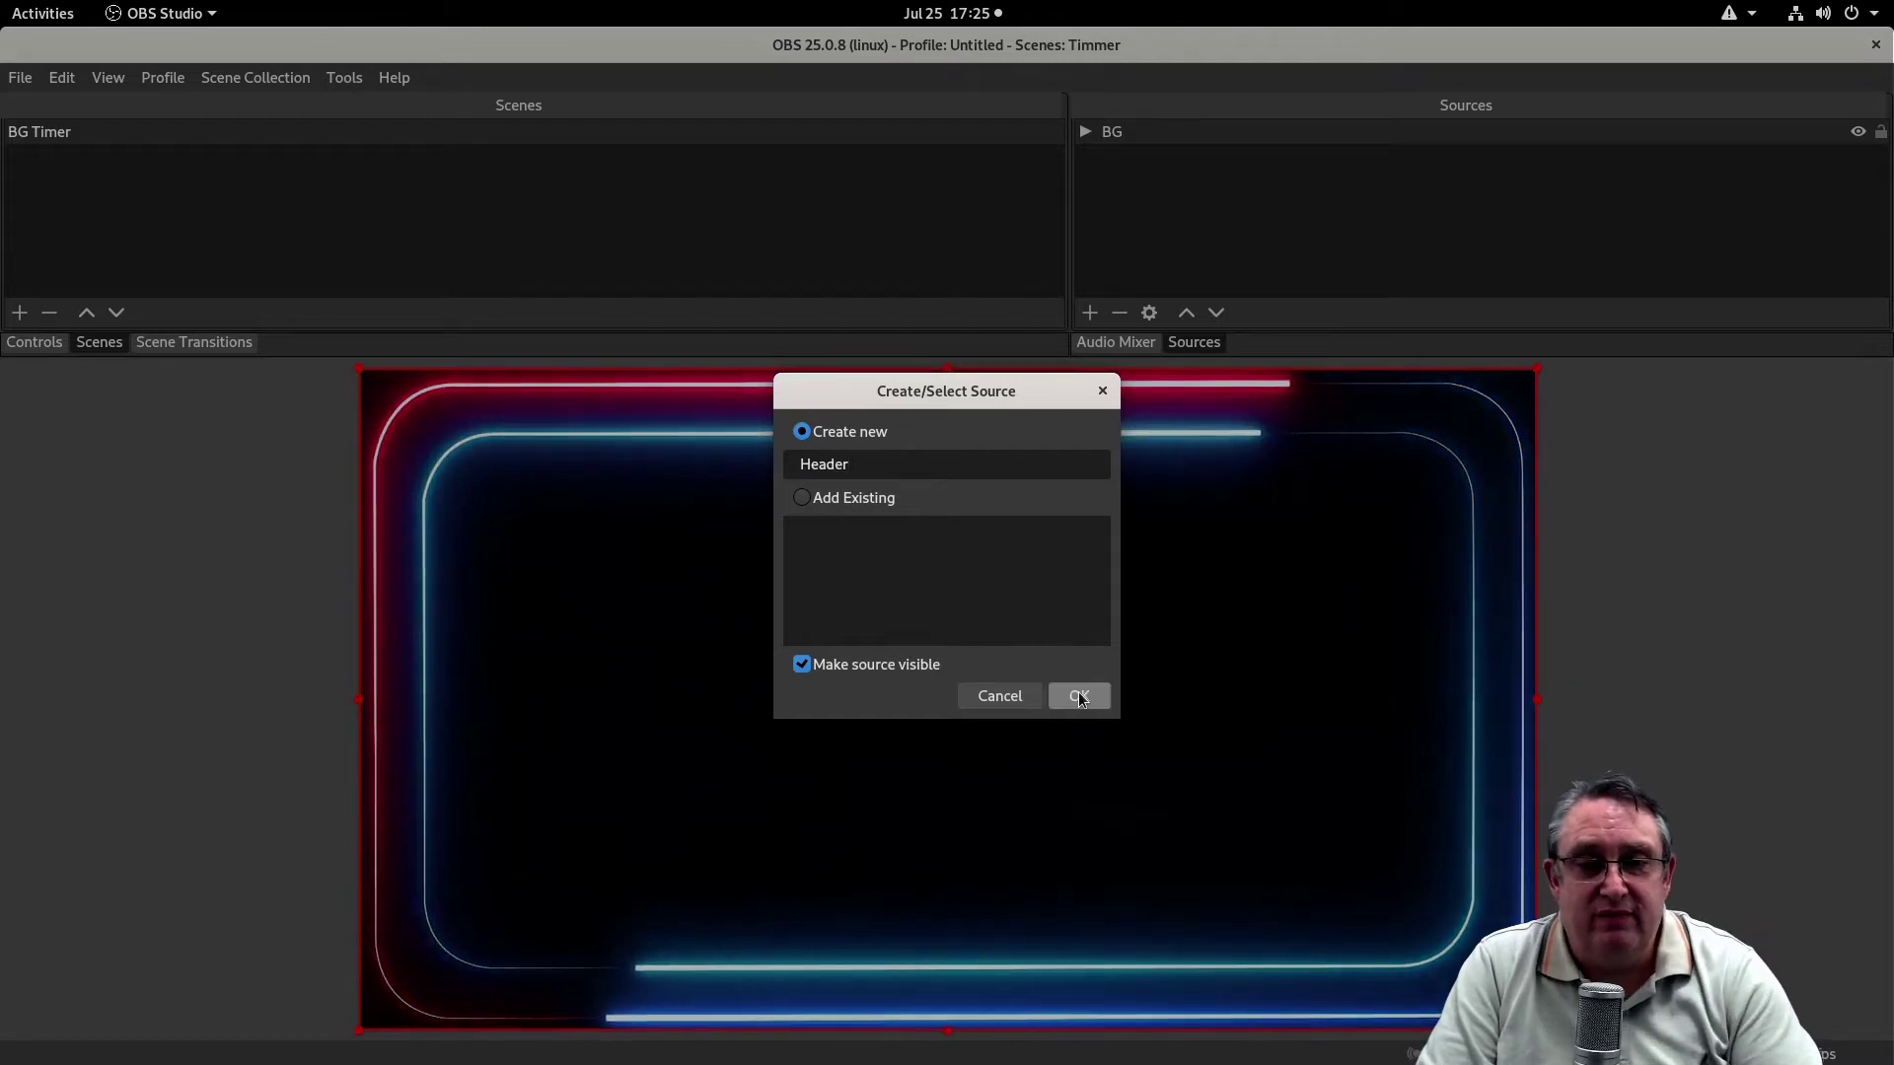
pyautogui.click(1079, 696)
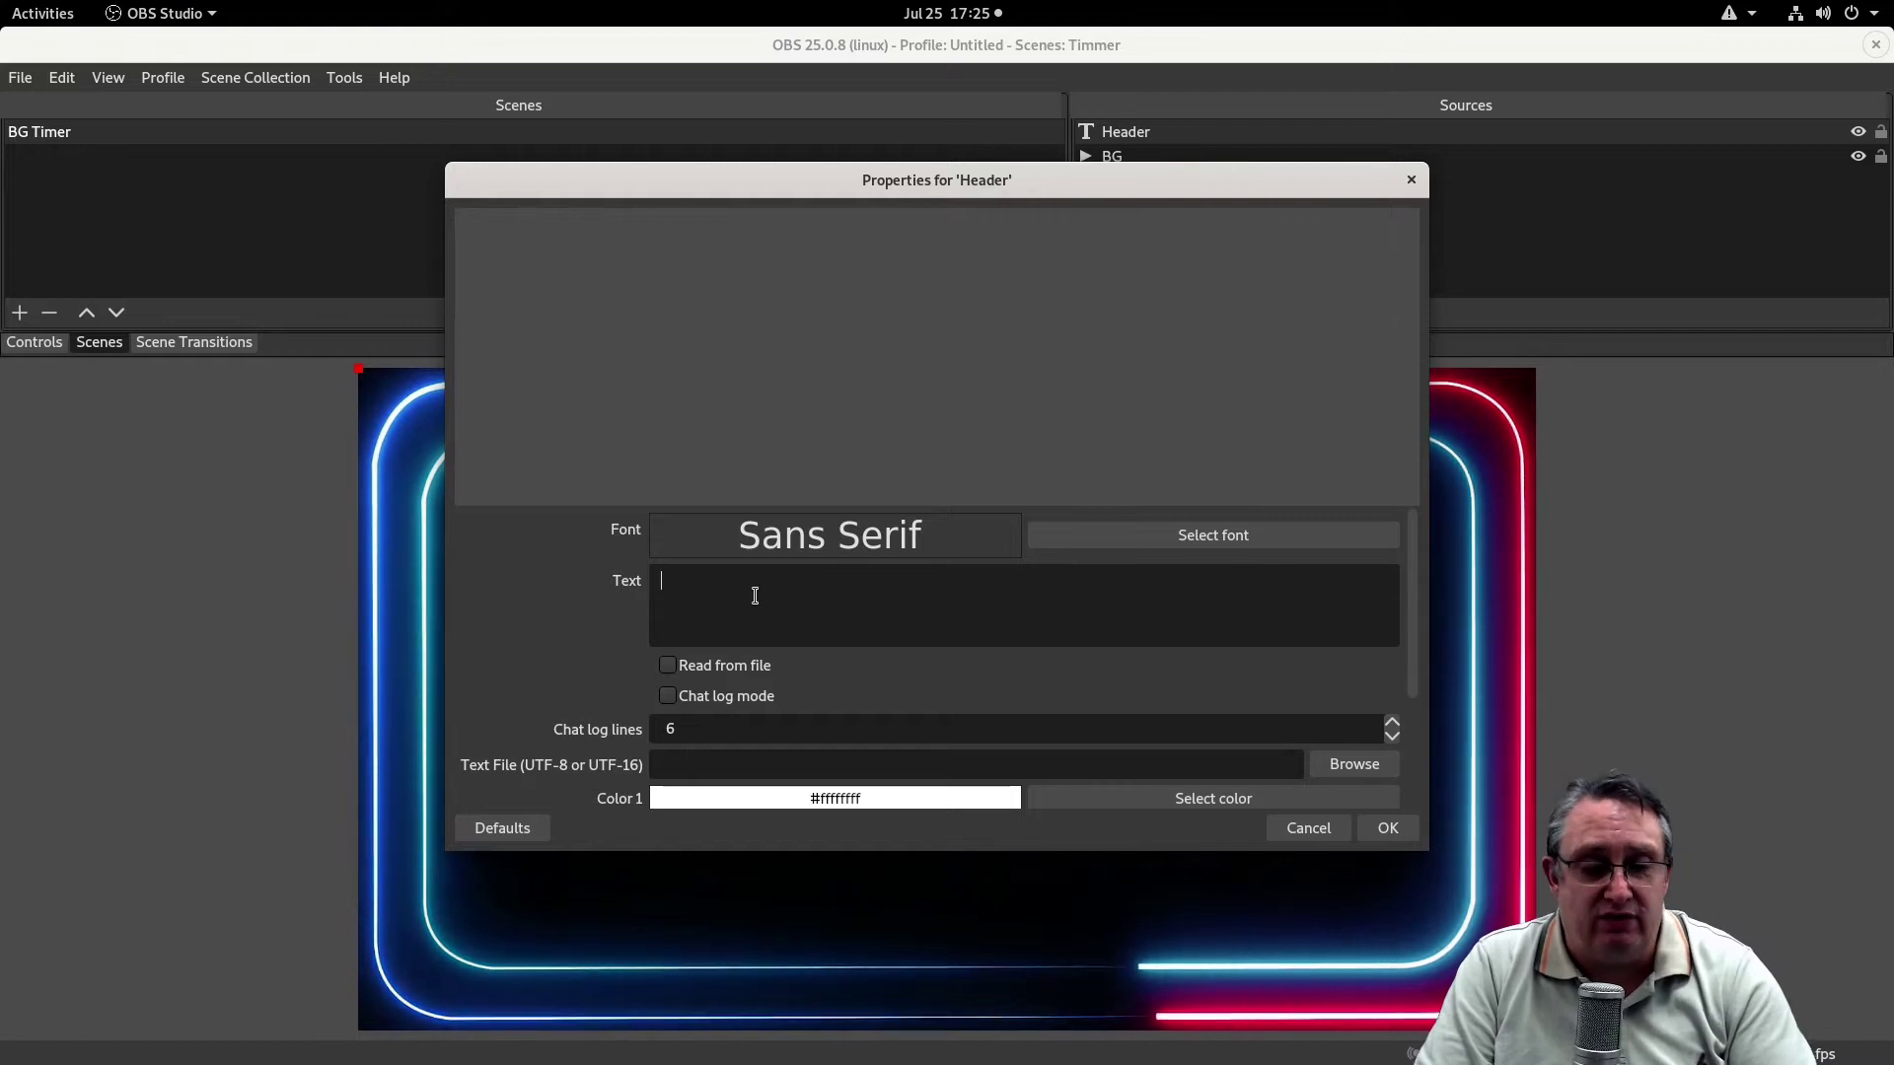
pyautogui.write('Ser')
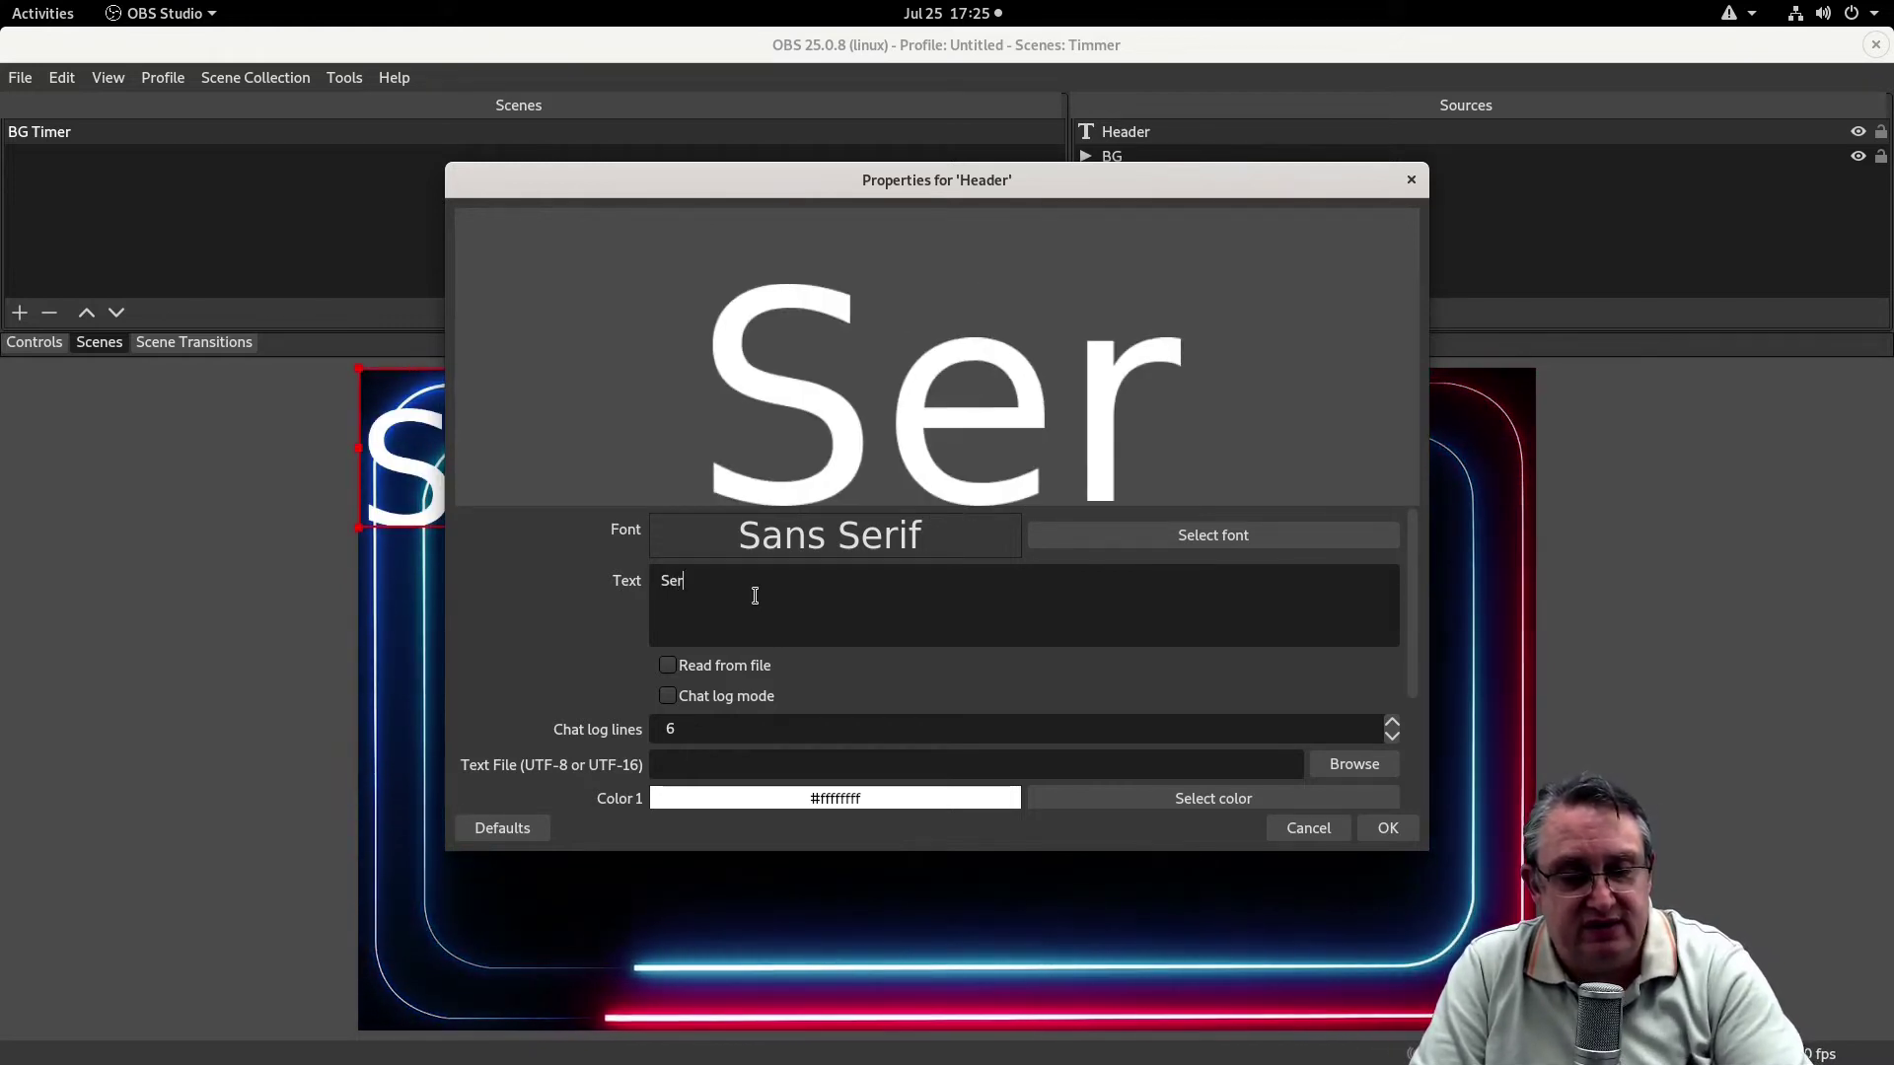
pyautogui.write('vi')
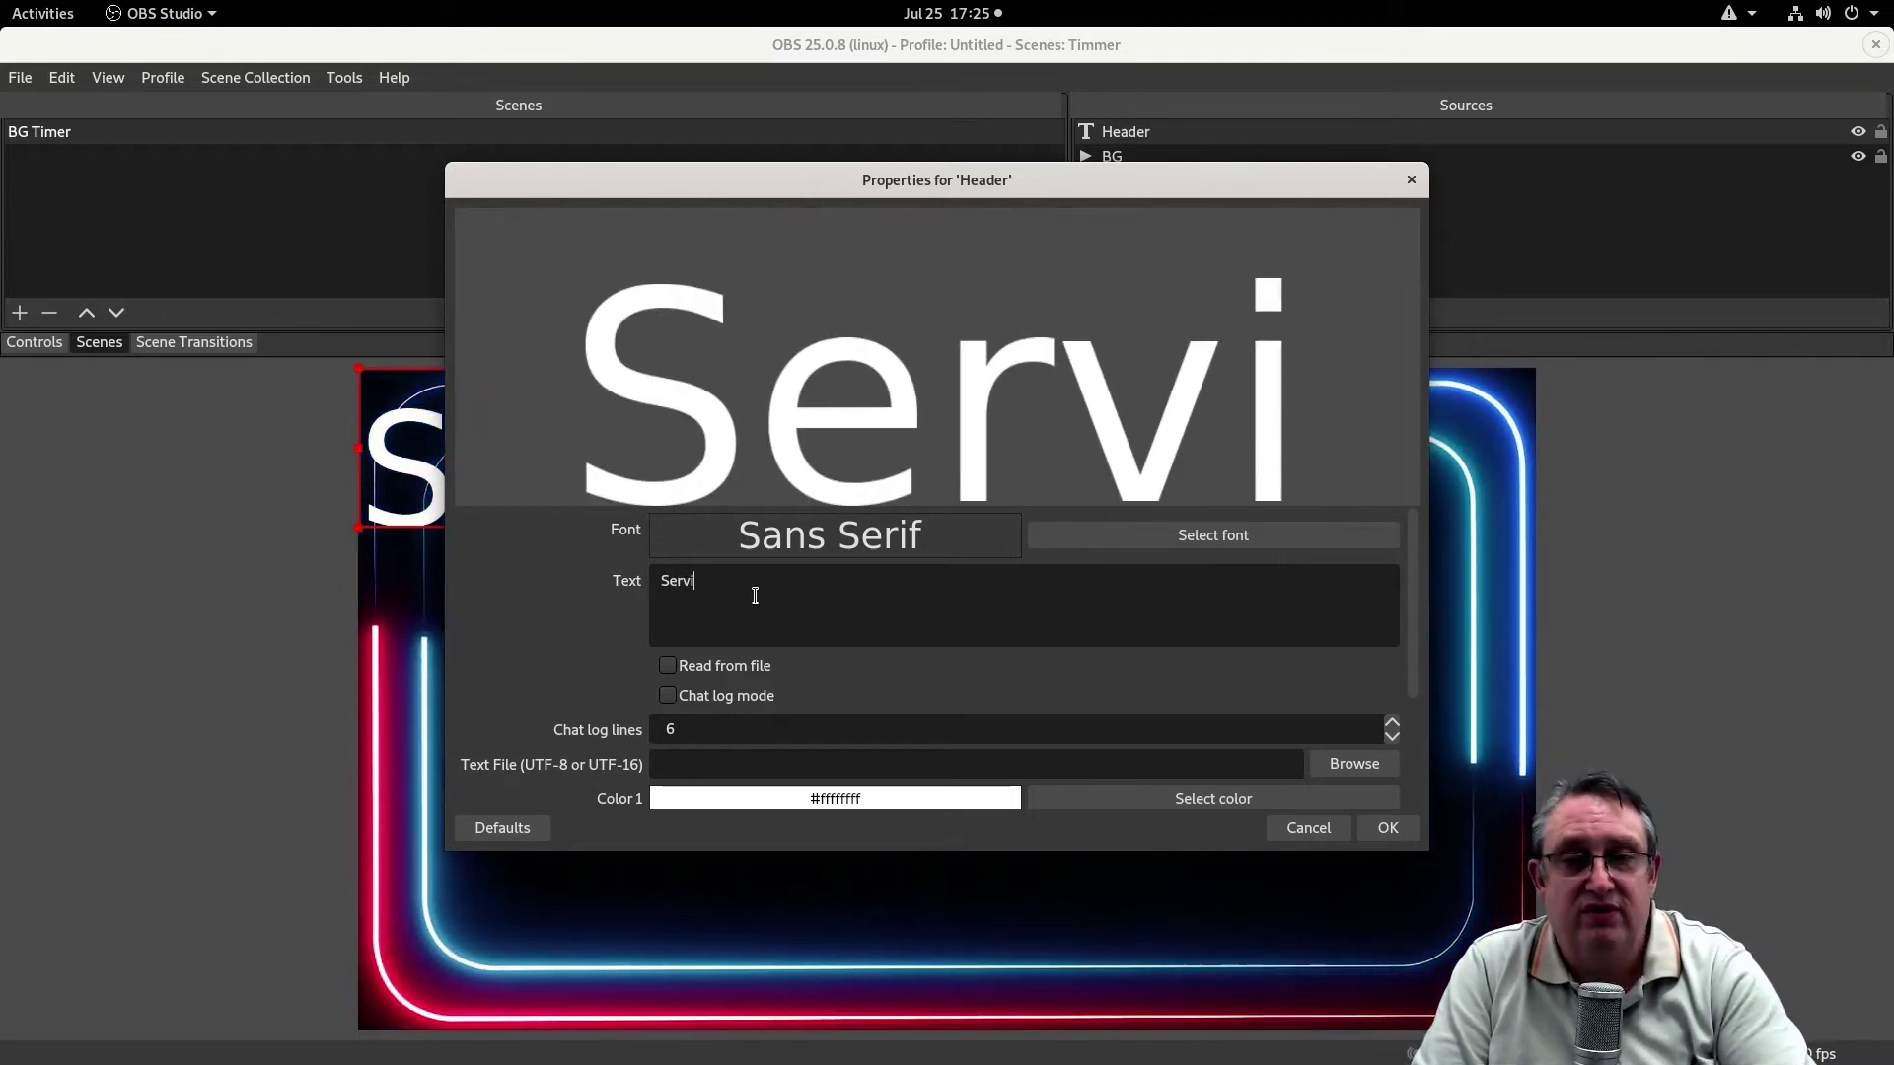
pyautogui.write('ce t')
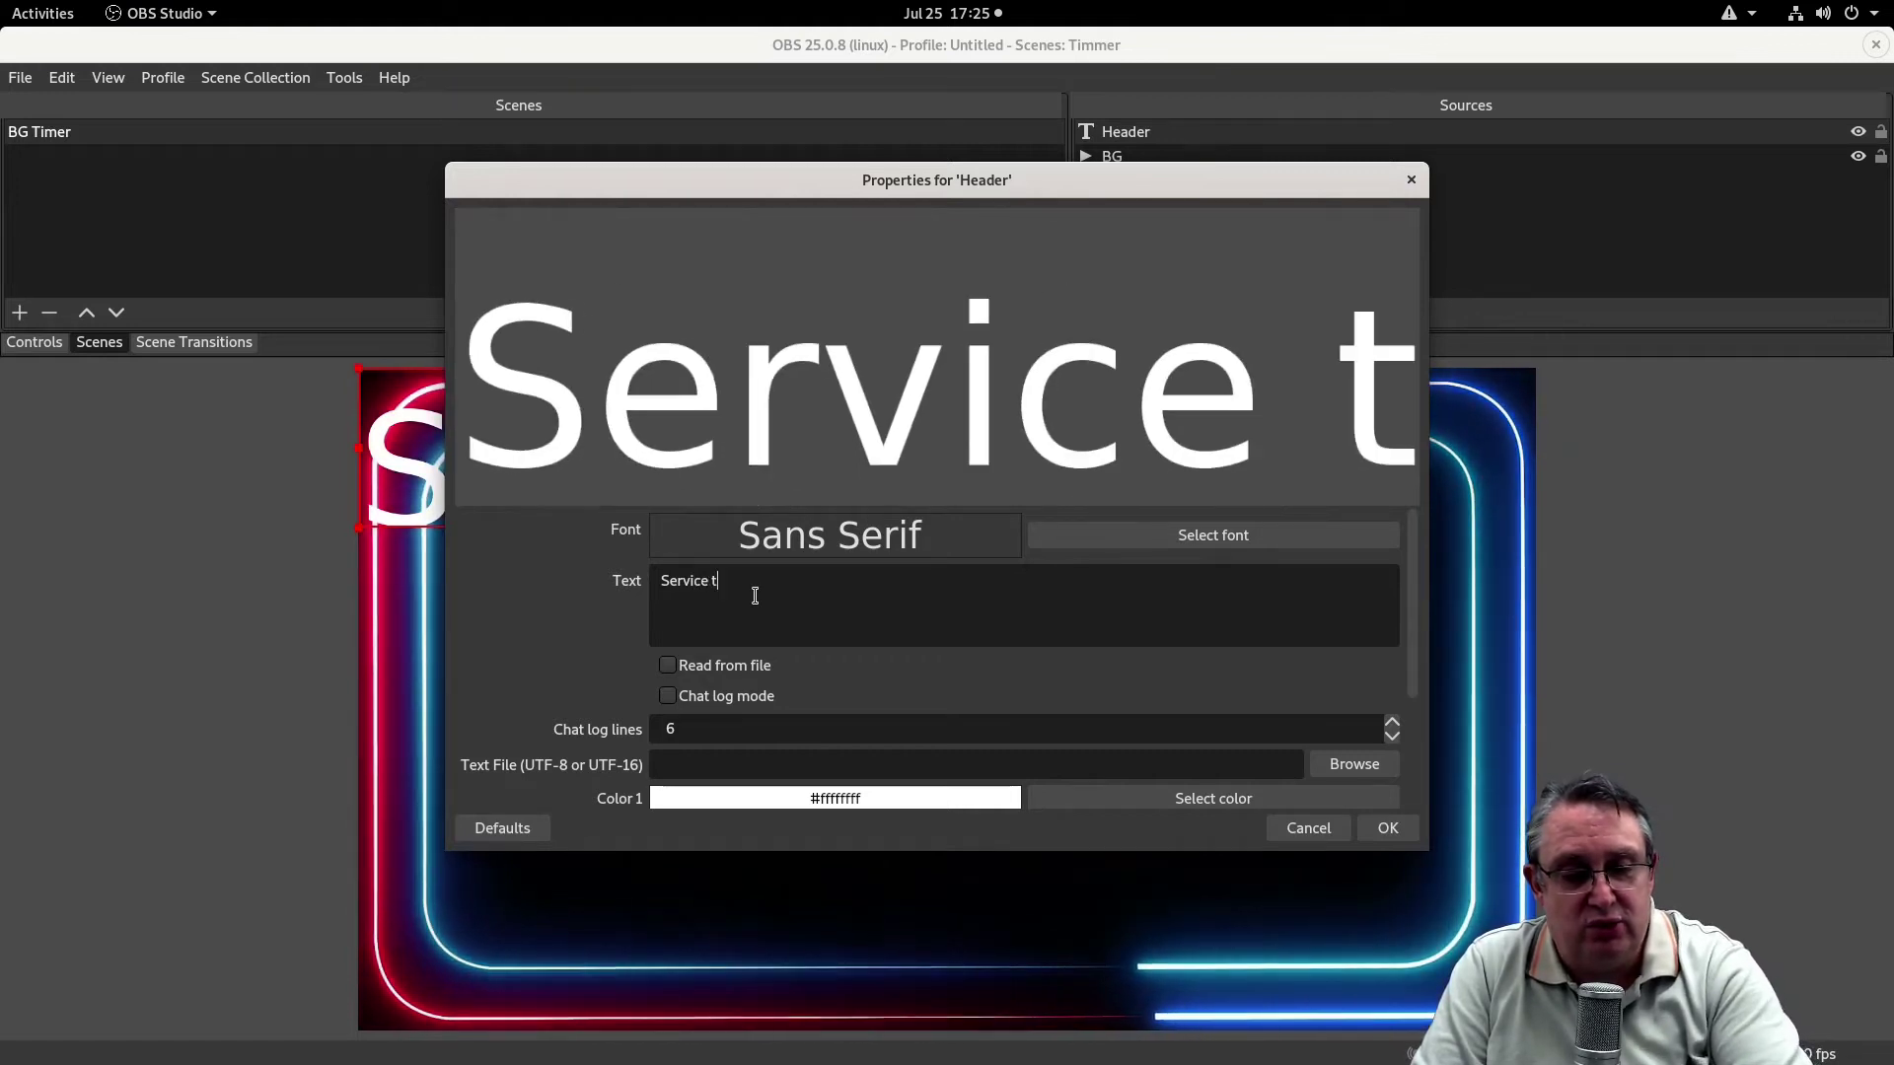
pyautogui.write('o start')
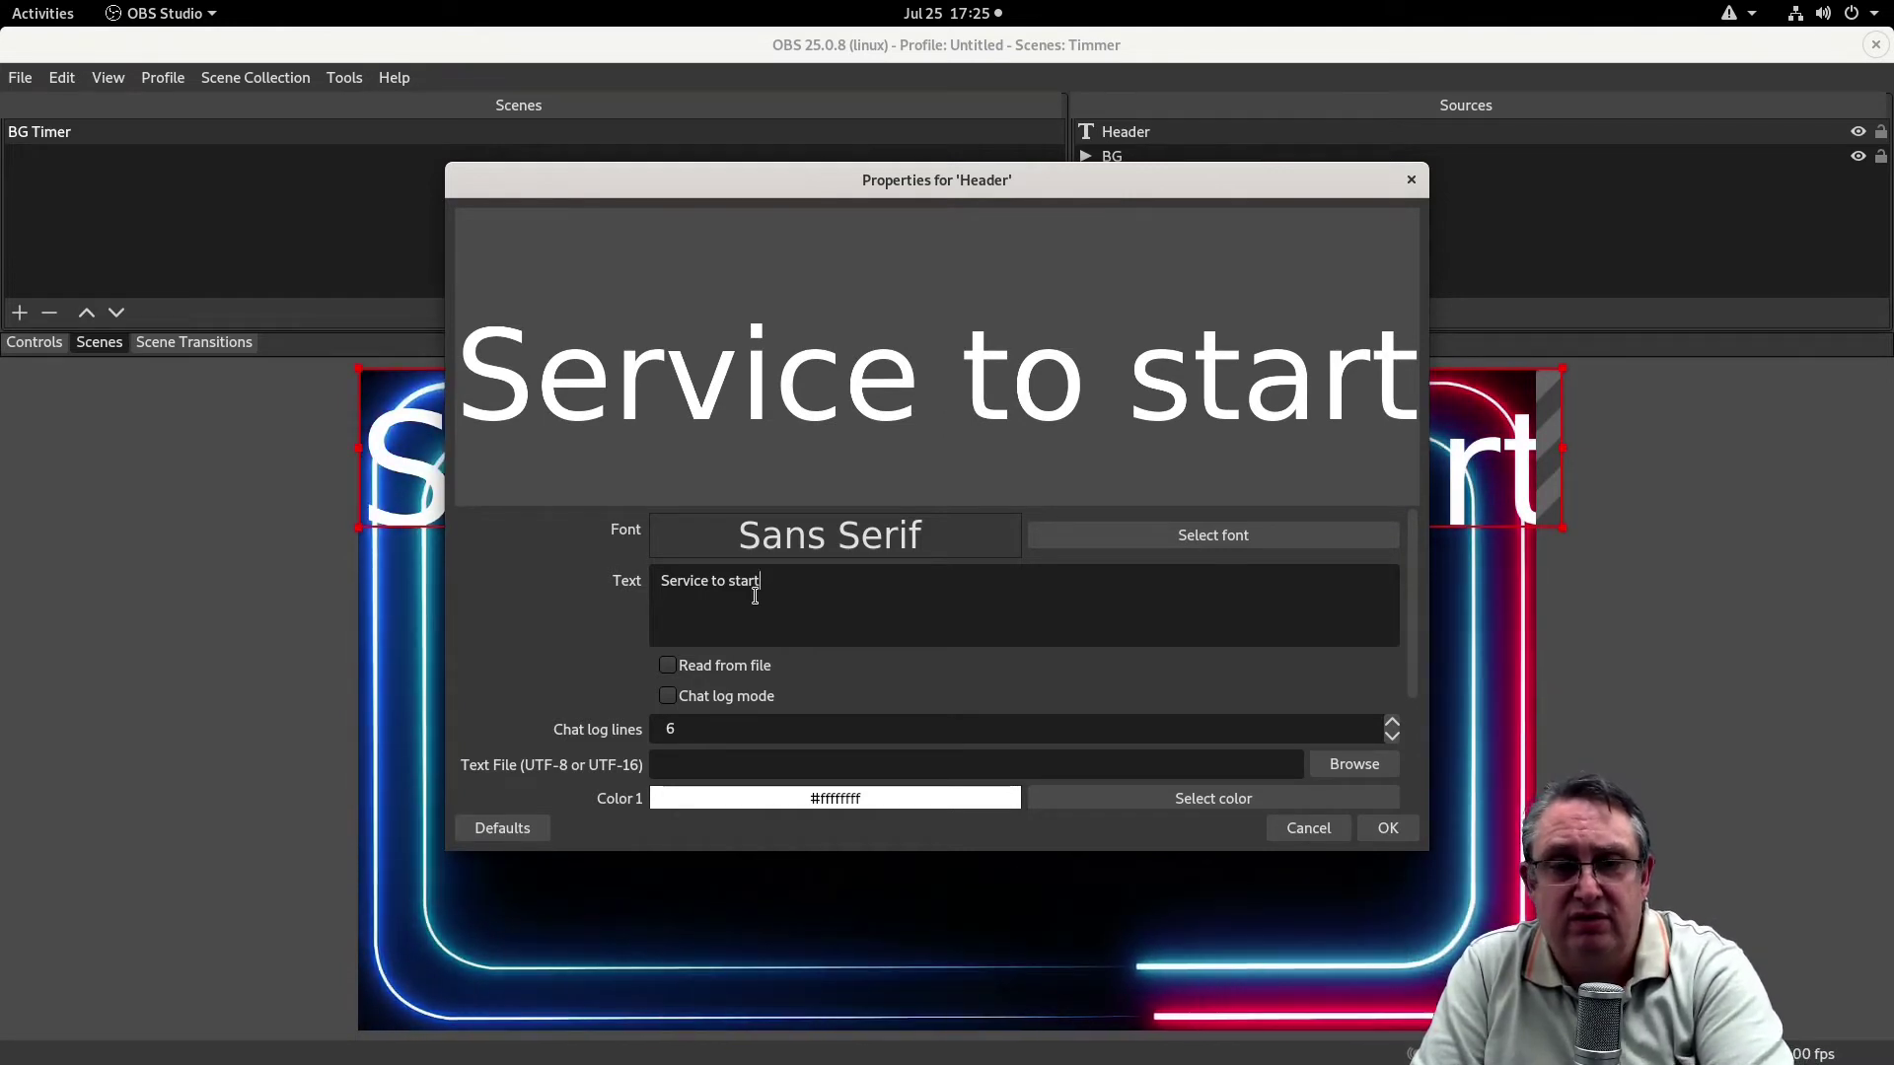
pyautogui.press('Return')
pyautogui.write('i')
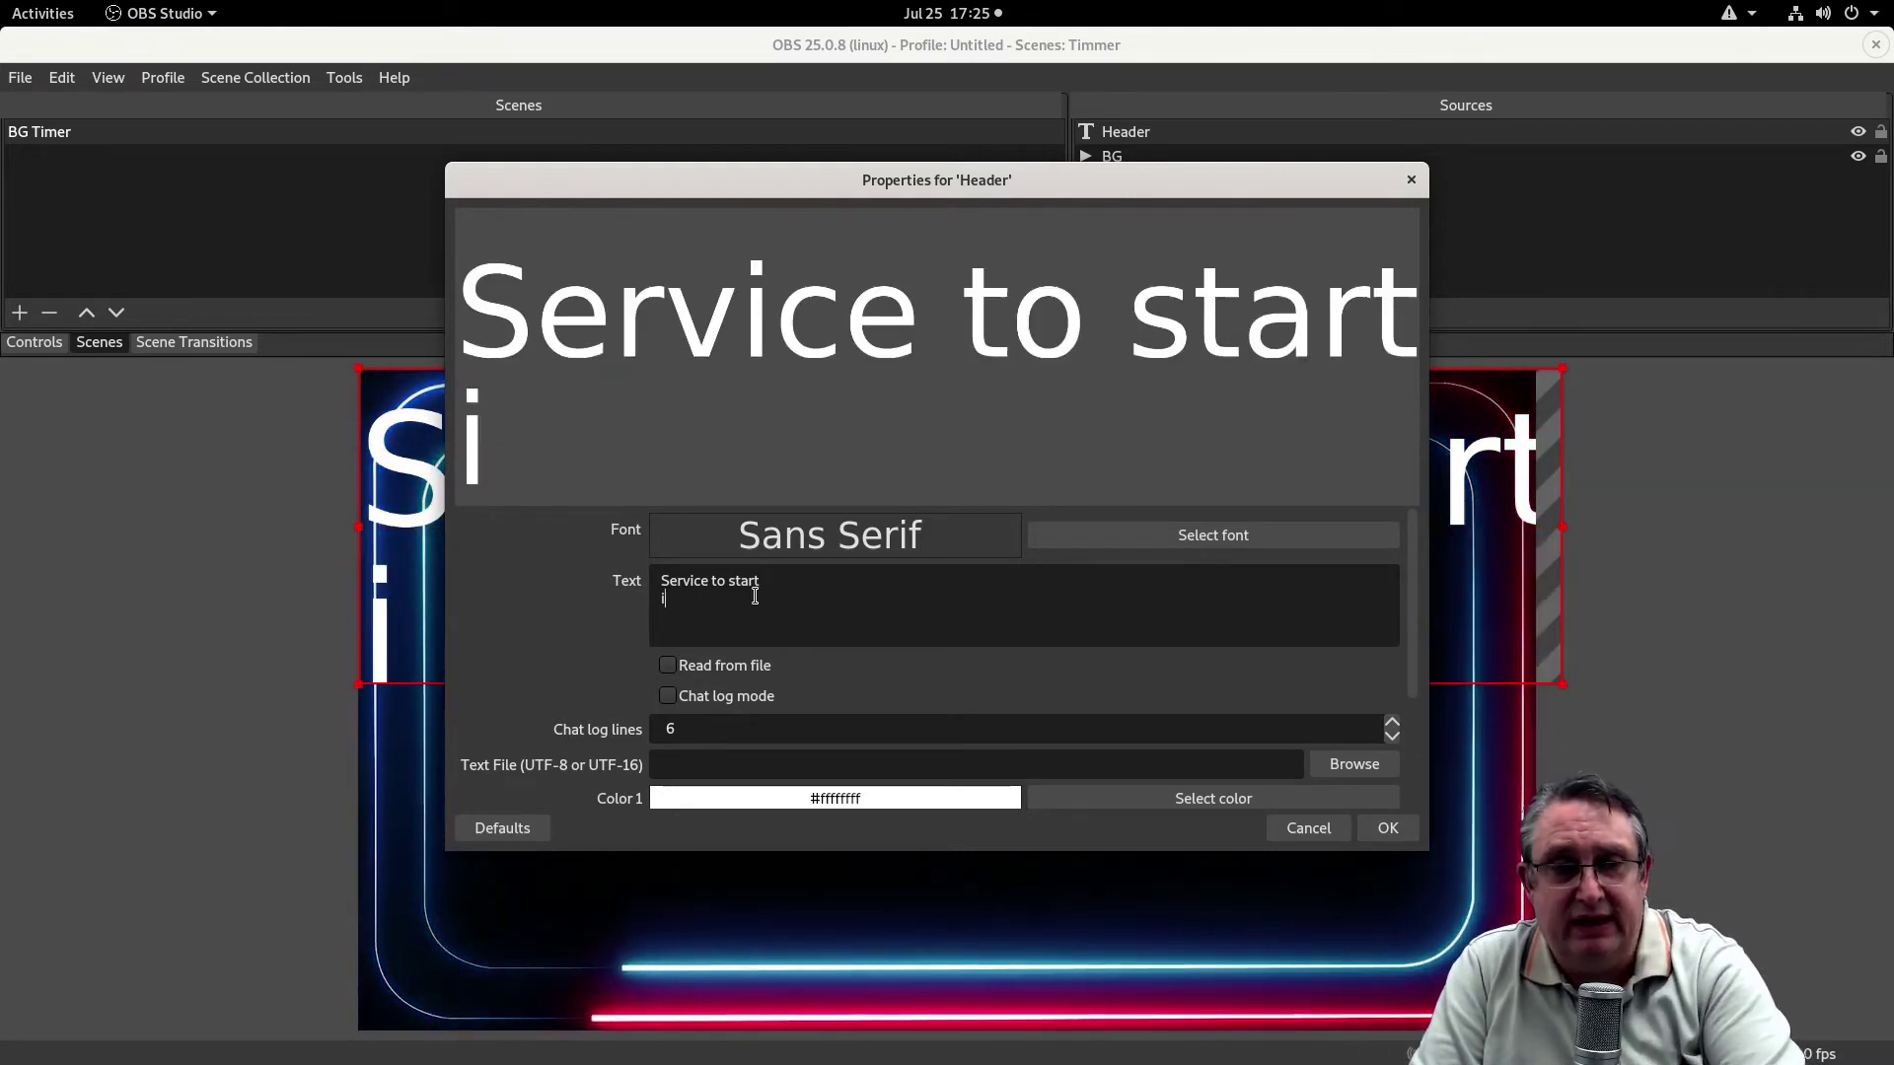
pyautogui.write('n')
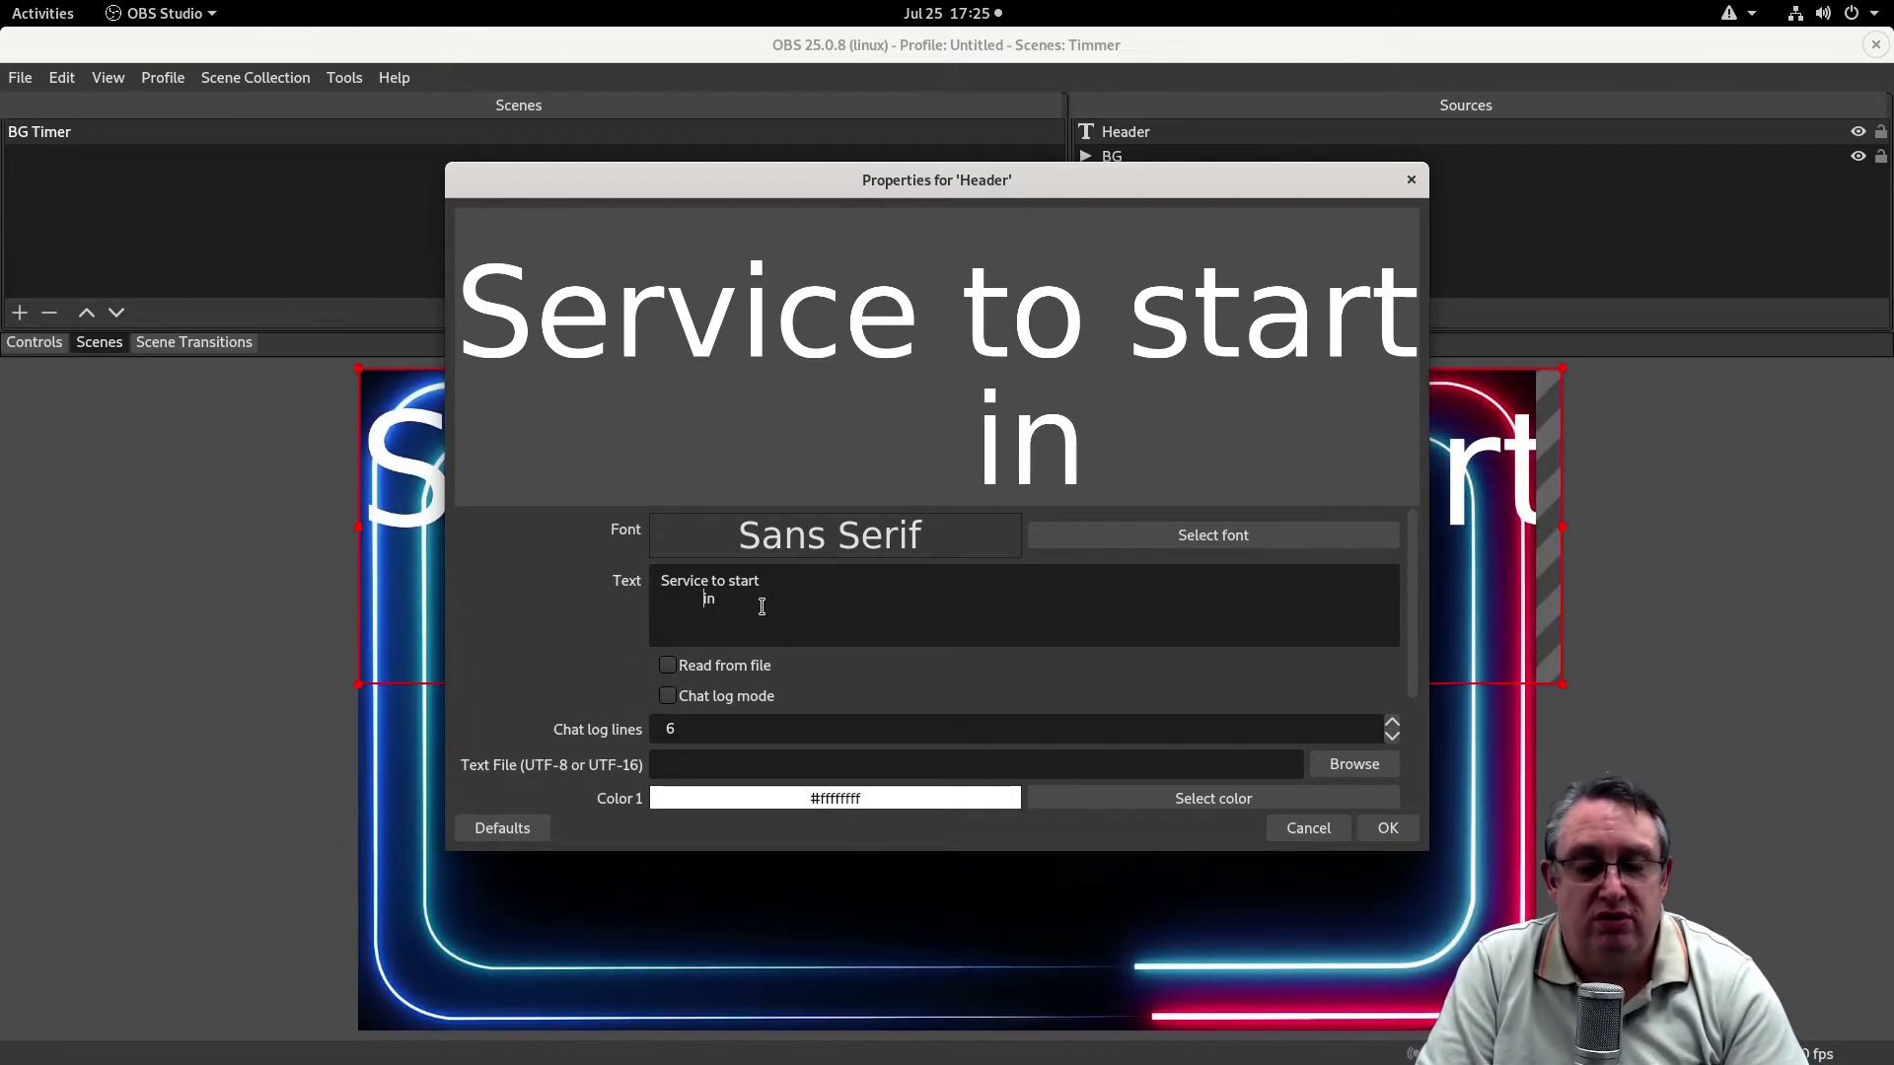
pyautogui.click(1385, 827)
# Shrink the Header, move it near the top, and remove the space so 'in' centres
pyautogui.moveTo(1563, 684); pyautogui.dragTo(1174, 567)
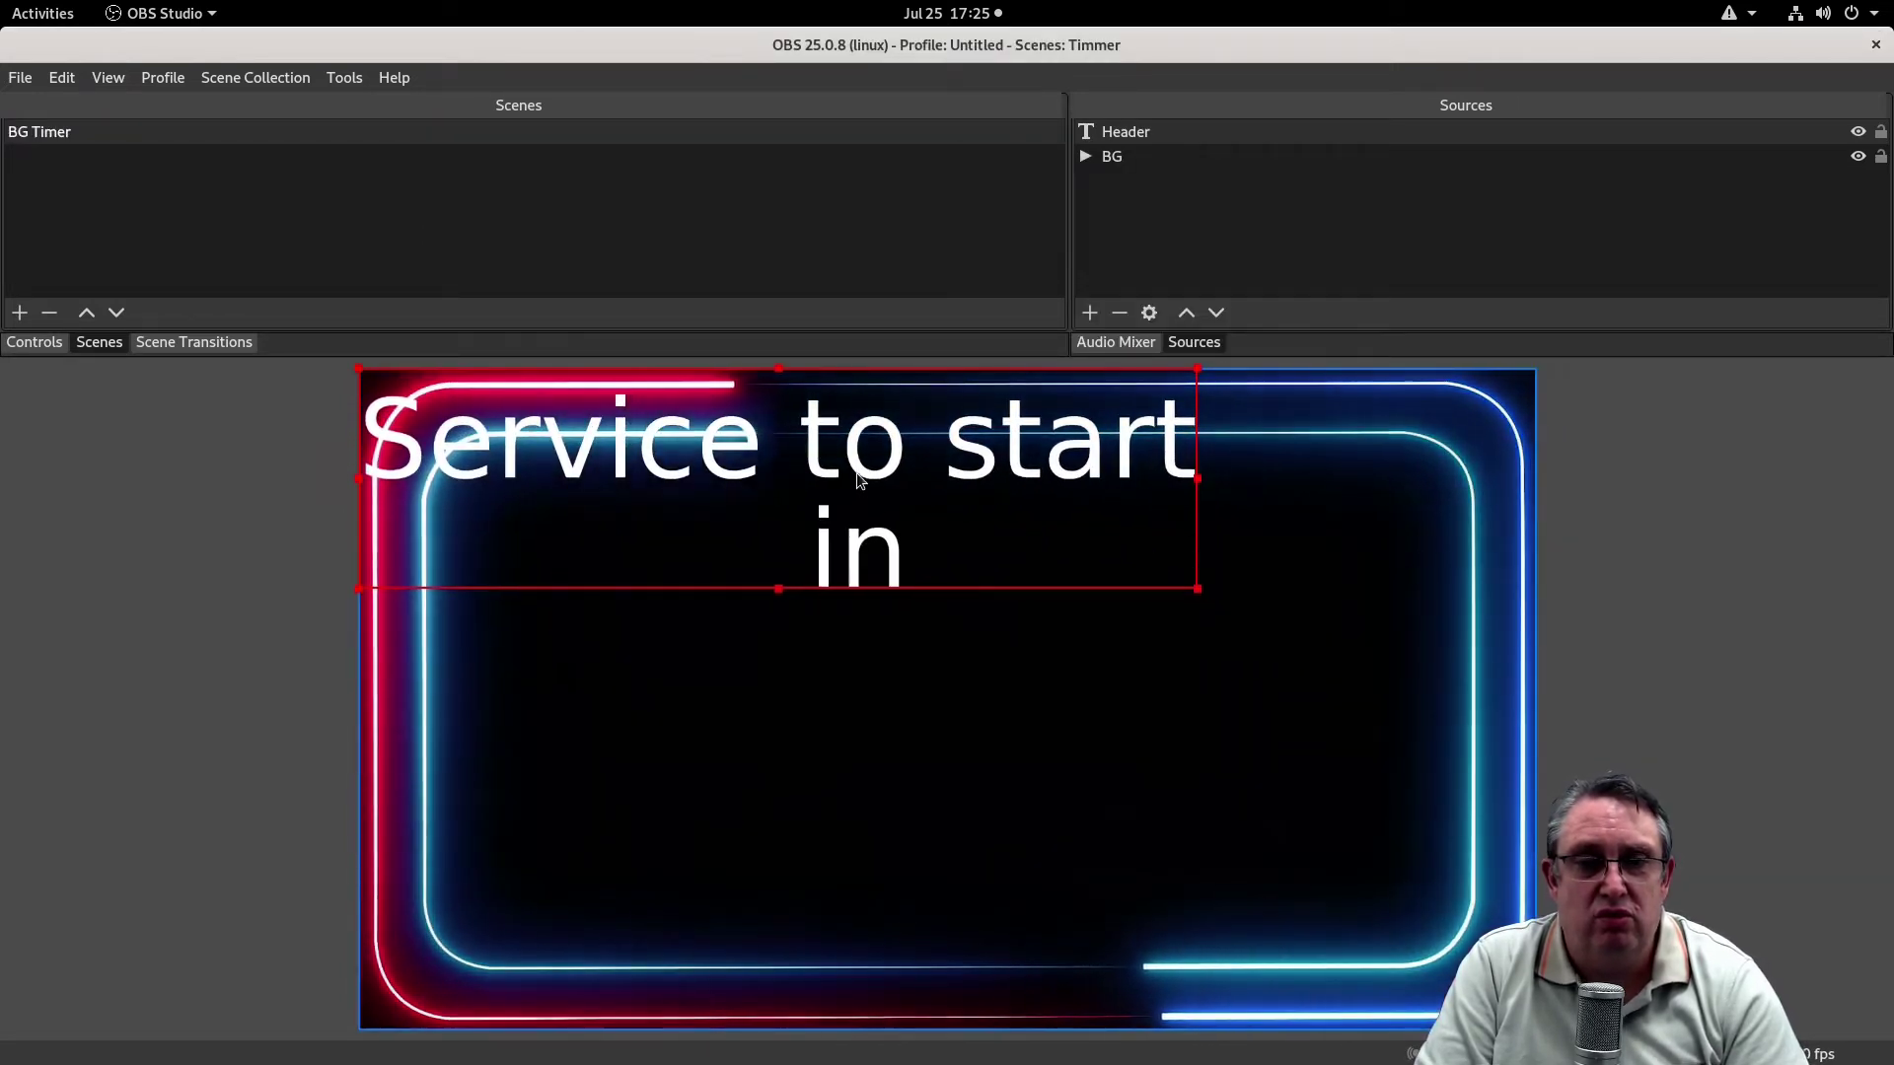
pyautogui.moveTo(879, 491); pyautogui.dragTo(1039, 570)
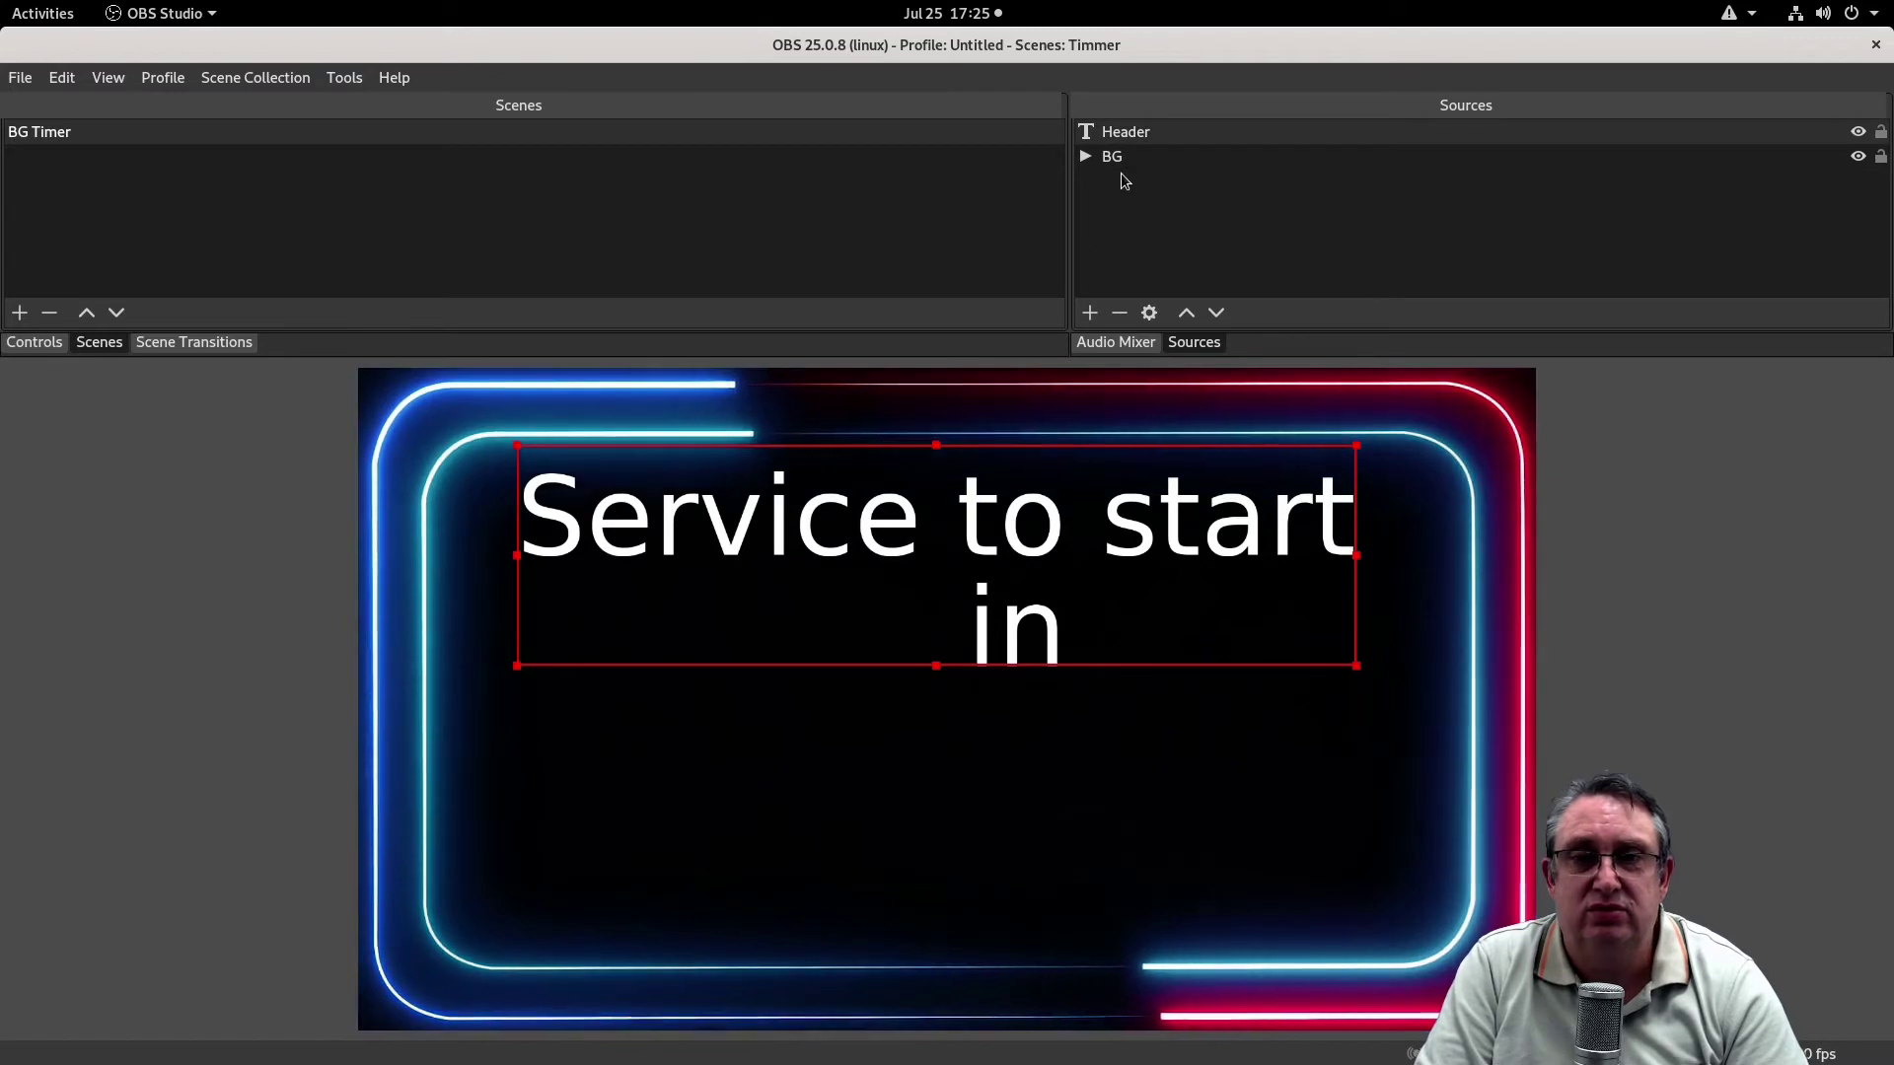
pyautogui.rightClick(1131, 141)
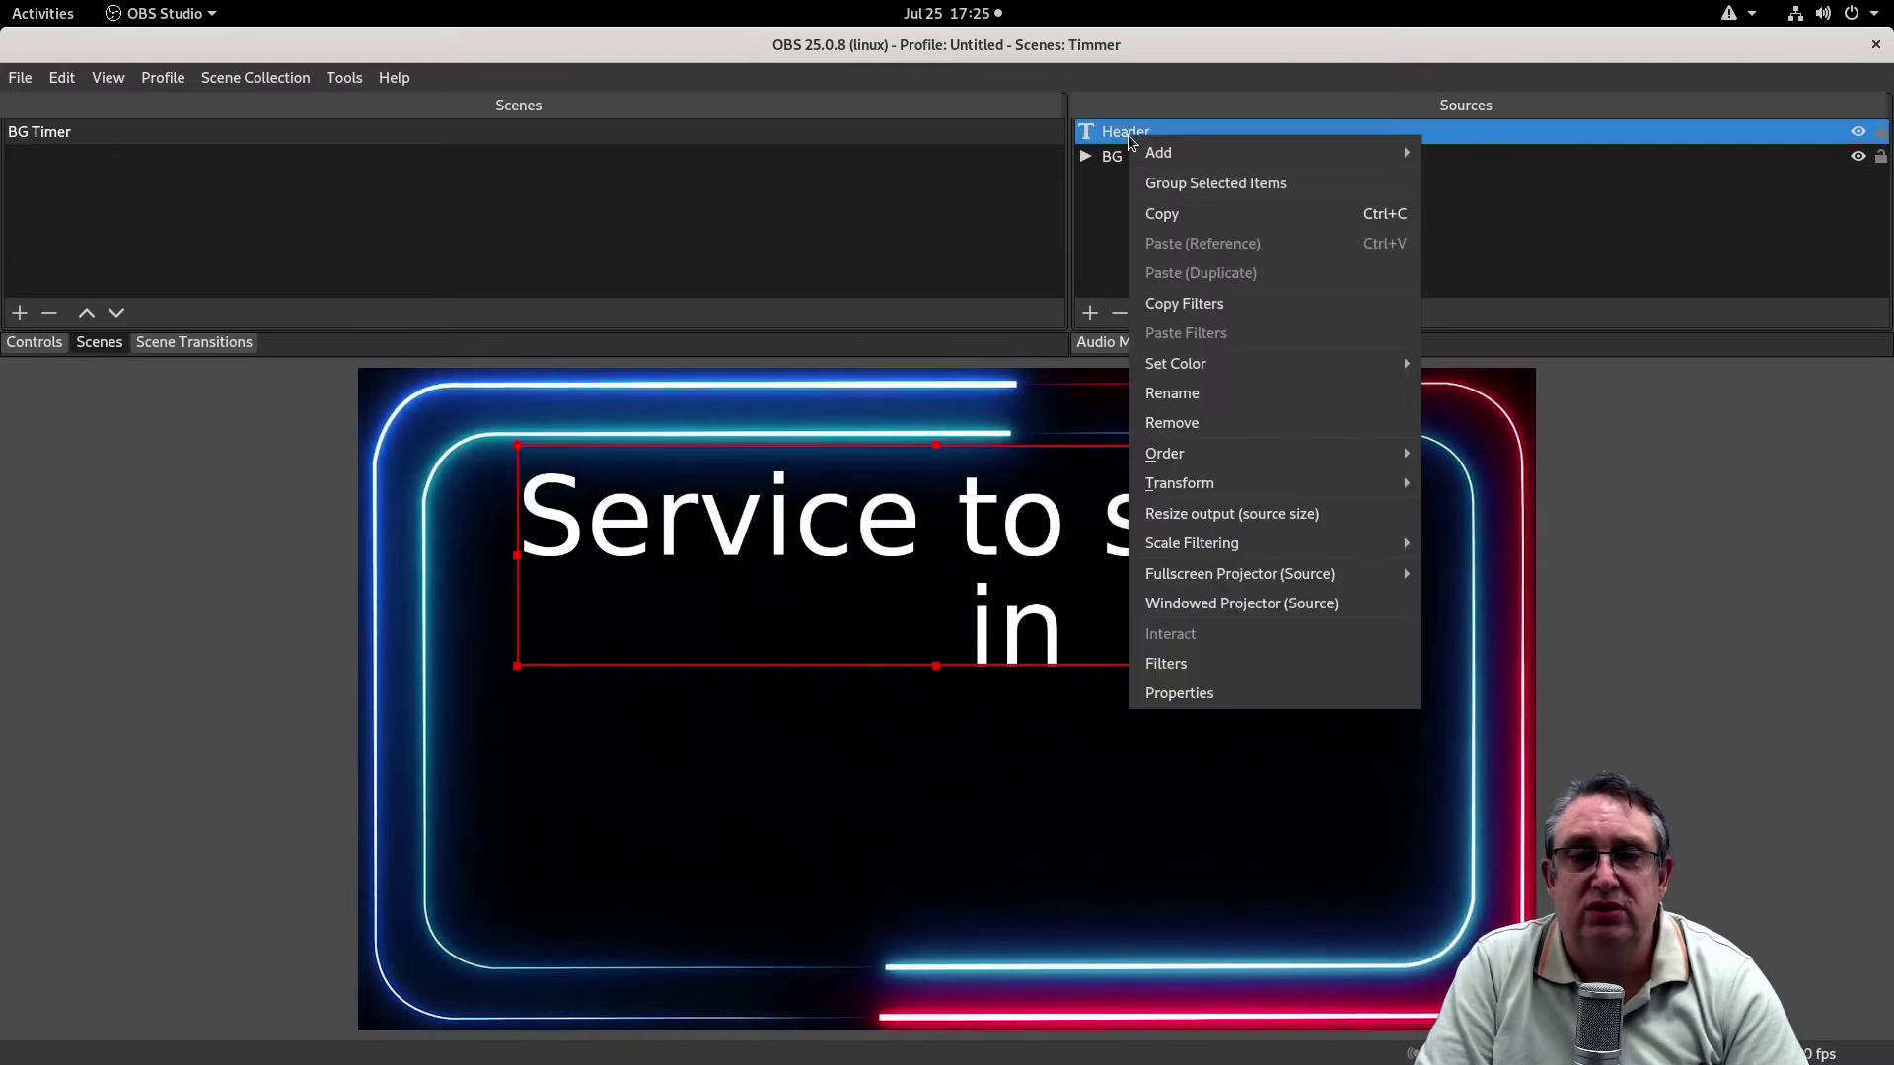
pyautogui.click(1183, 692)
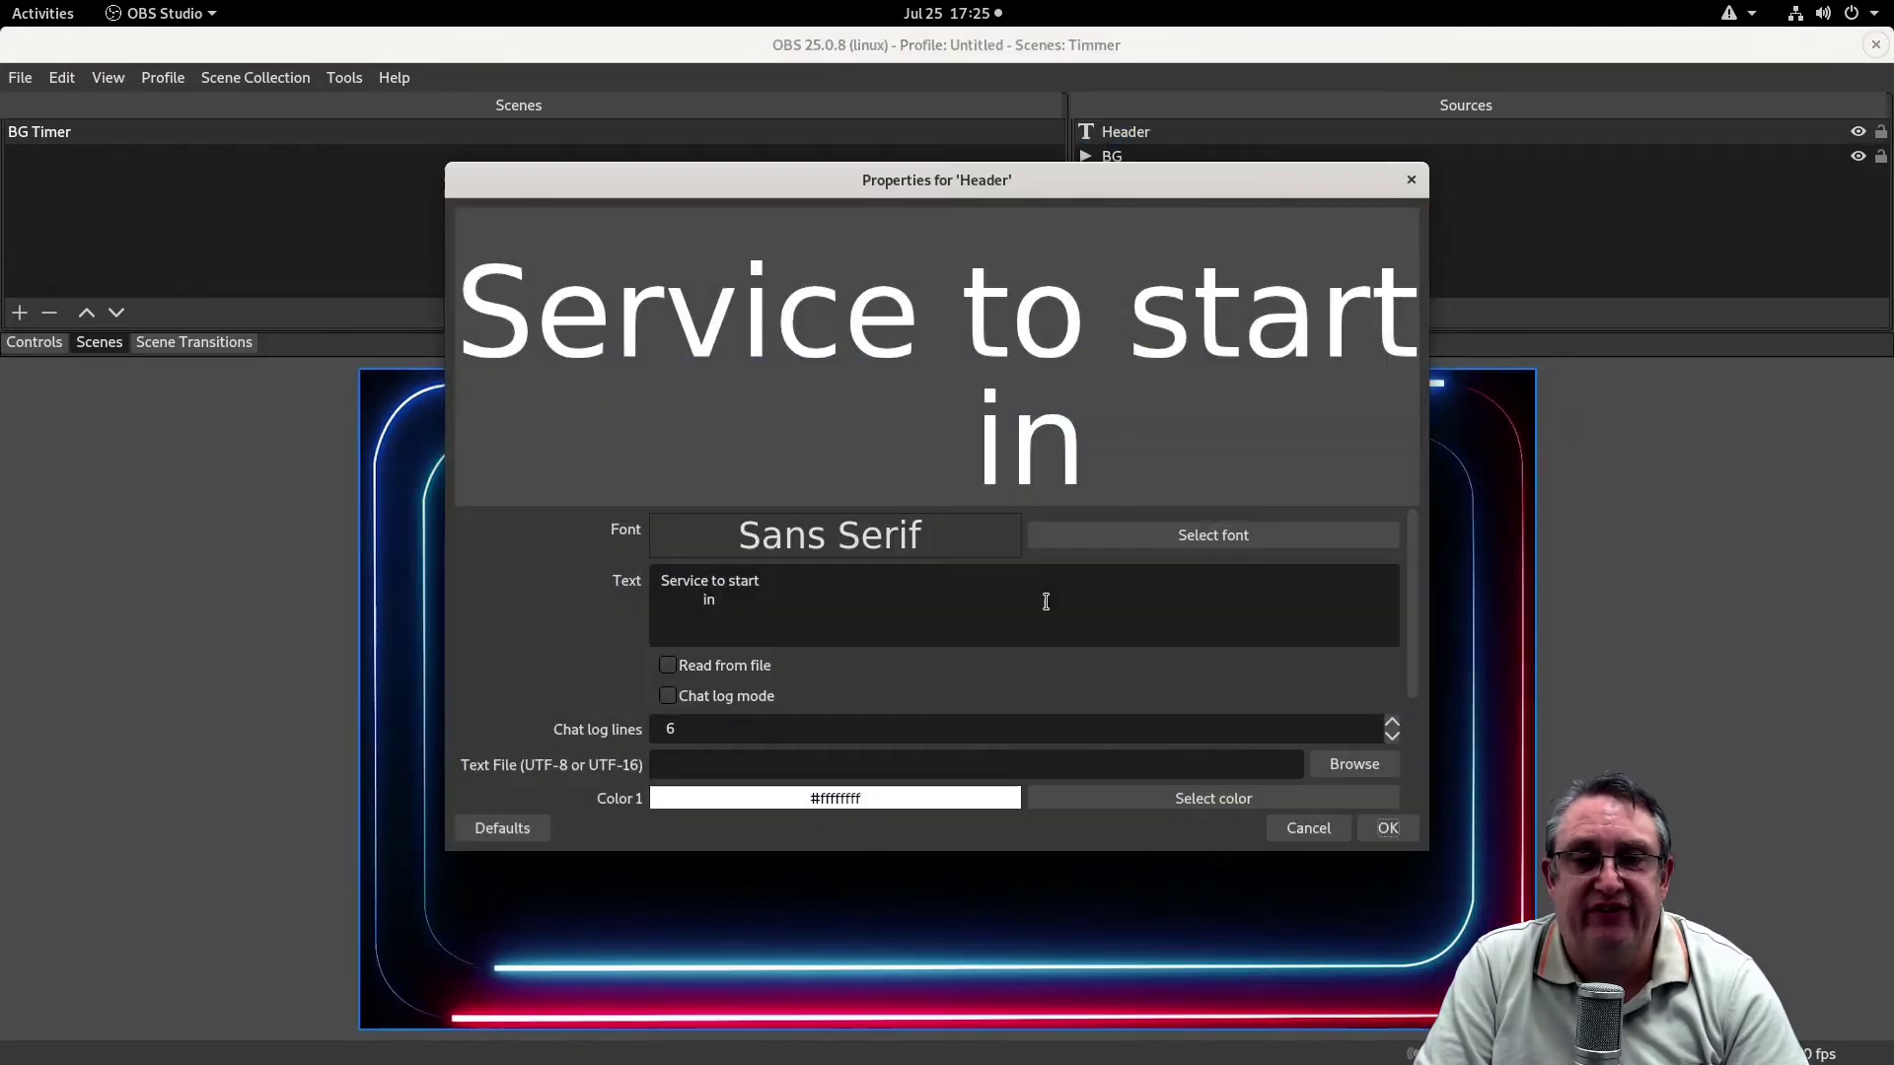
pyautogui.click(703, 599)
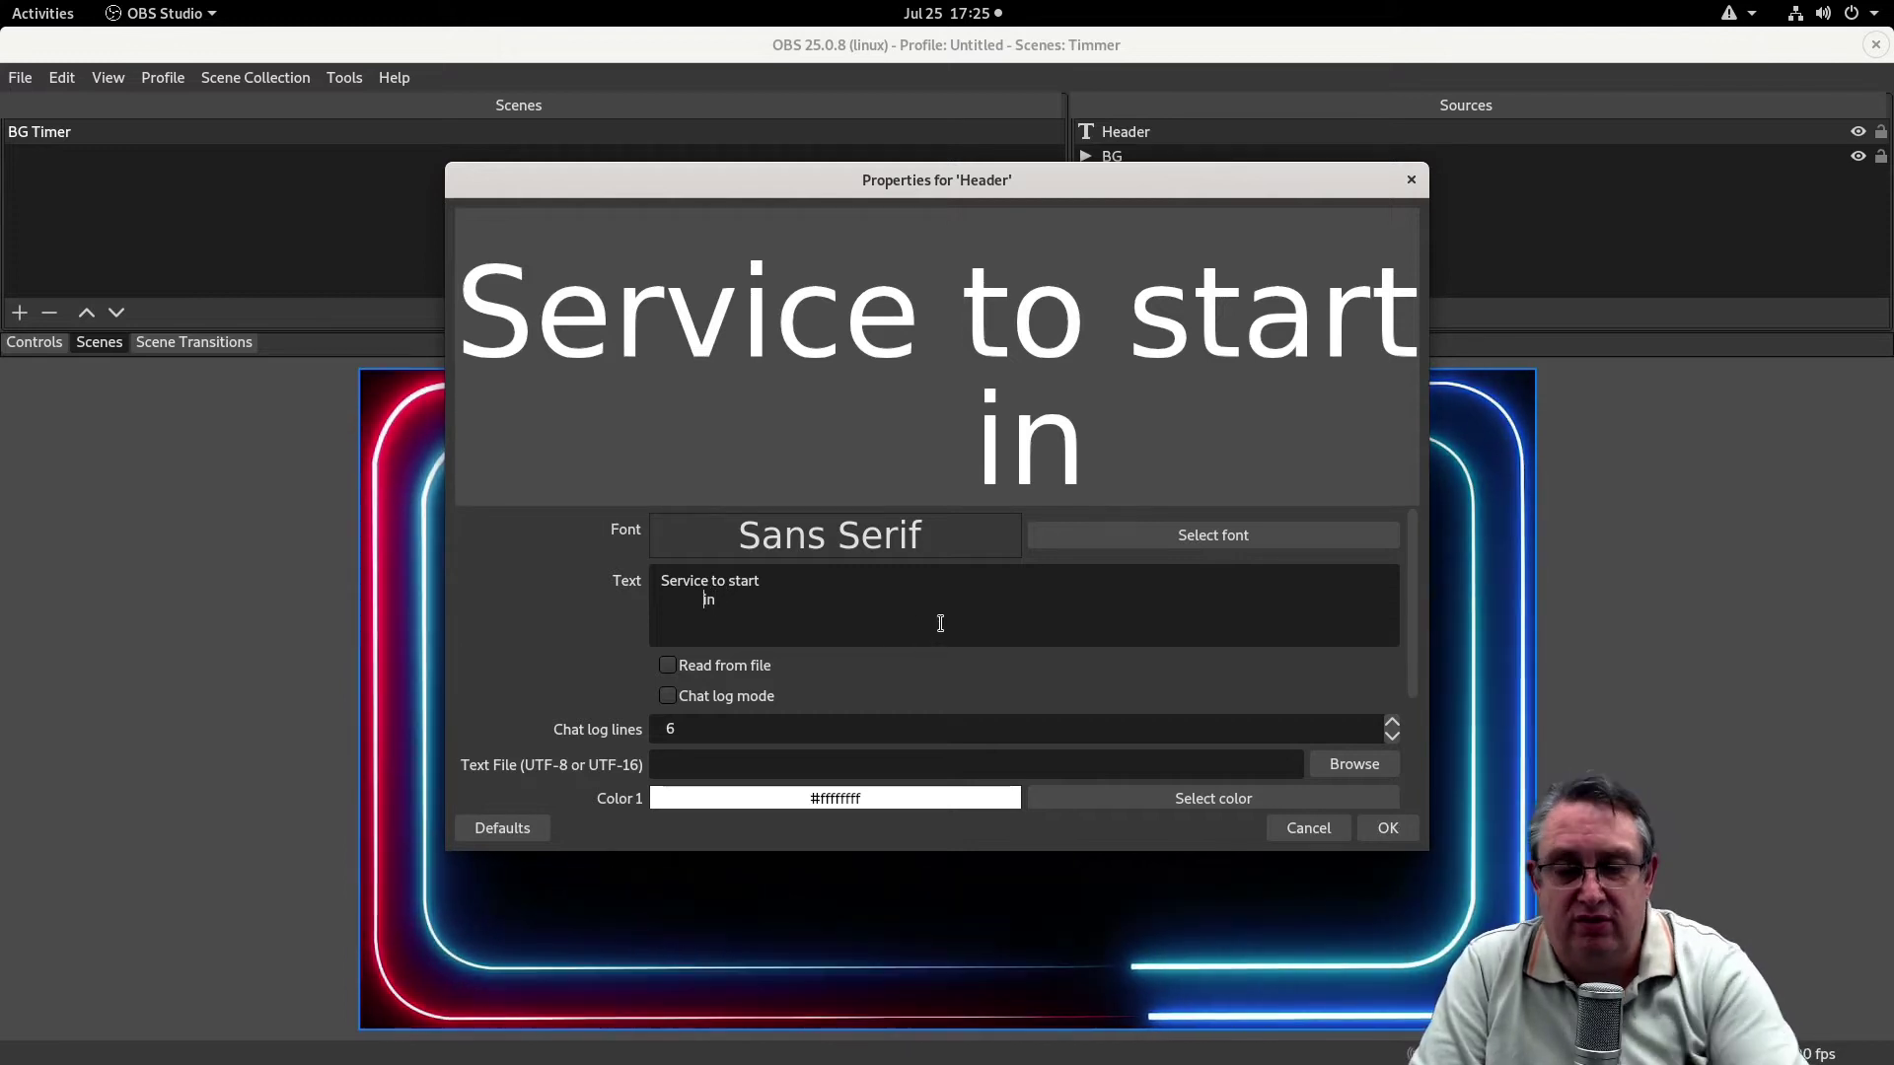
pyautogui.press('BackSpace')
pyautogui.press('BackSpace')
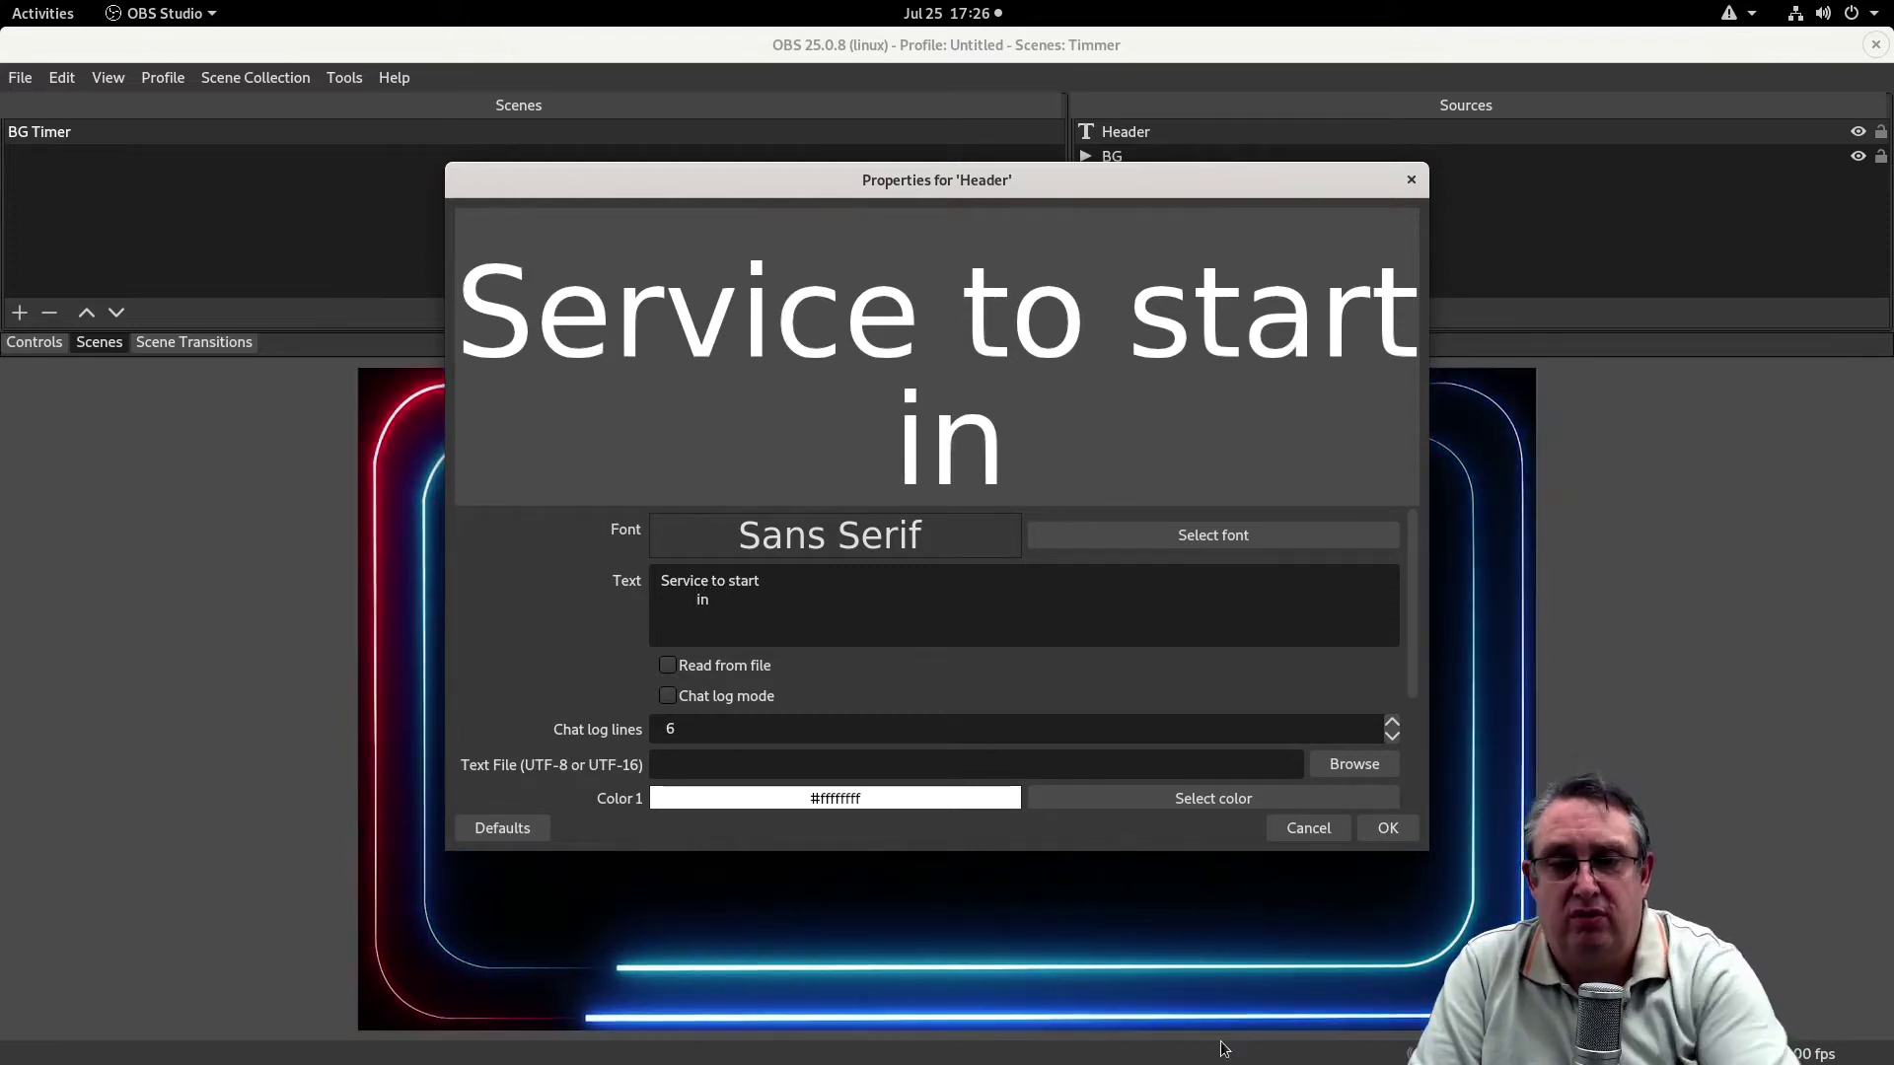
pyautogui.click(1401, 828)
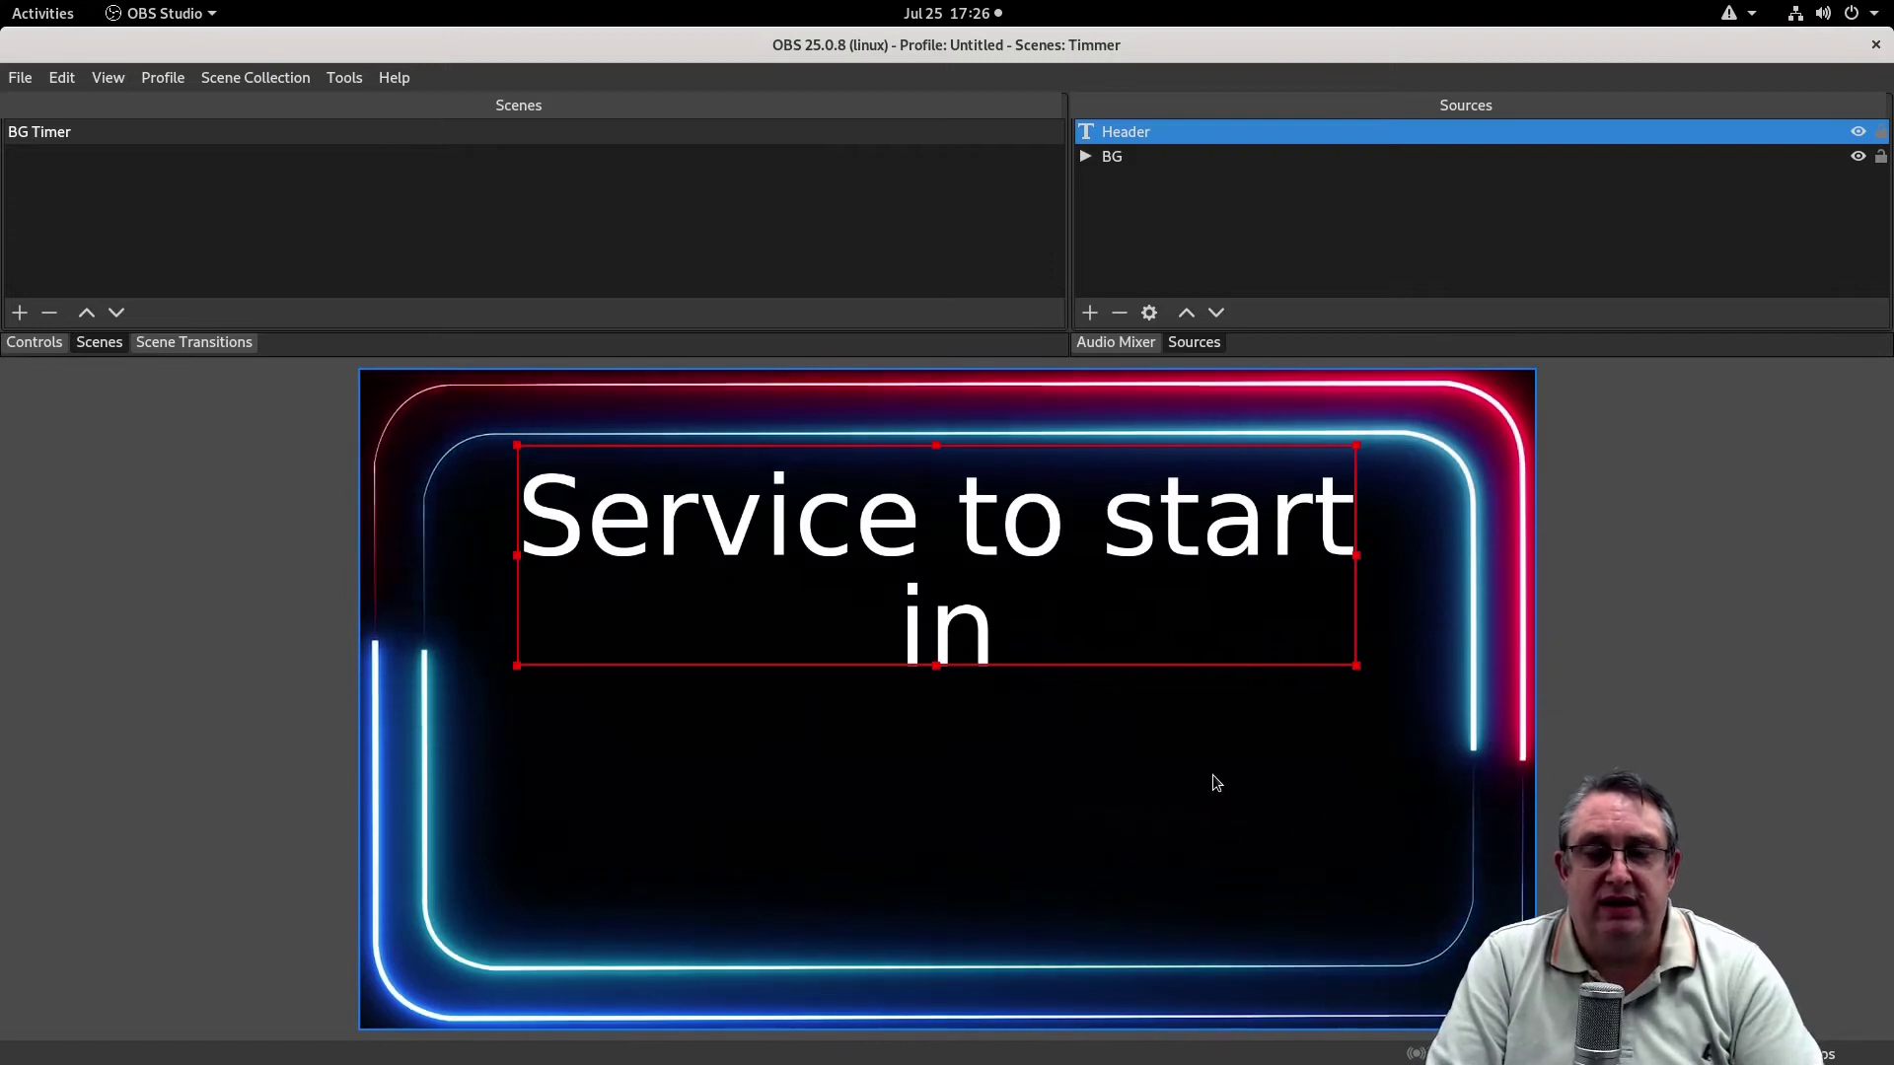
# Add a 'Timer' text source reading 'Start' and centre it below the header
pyautogui.click(1089, 312)
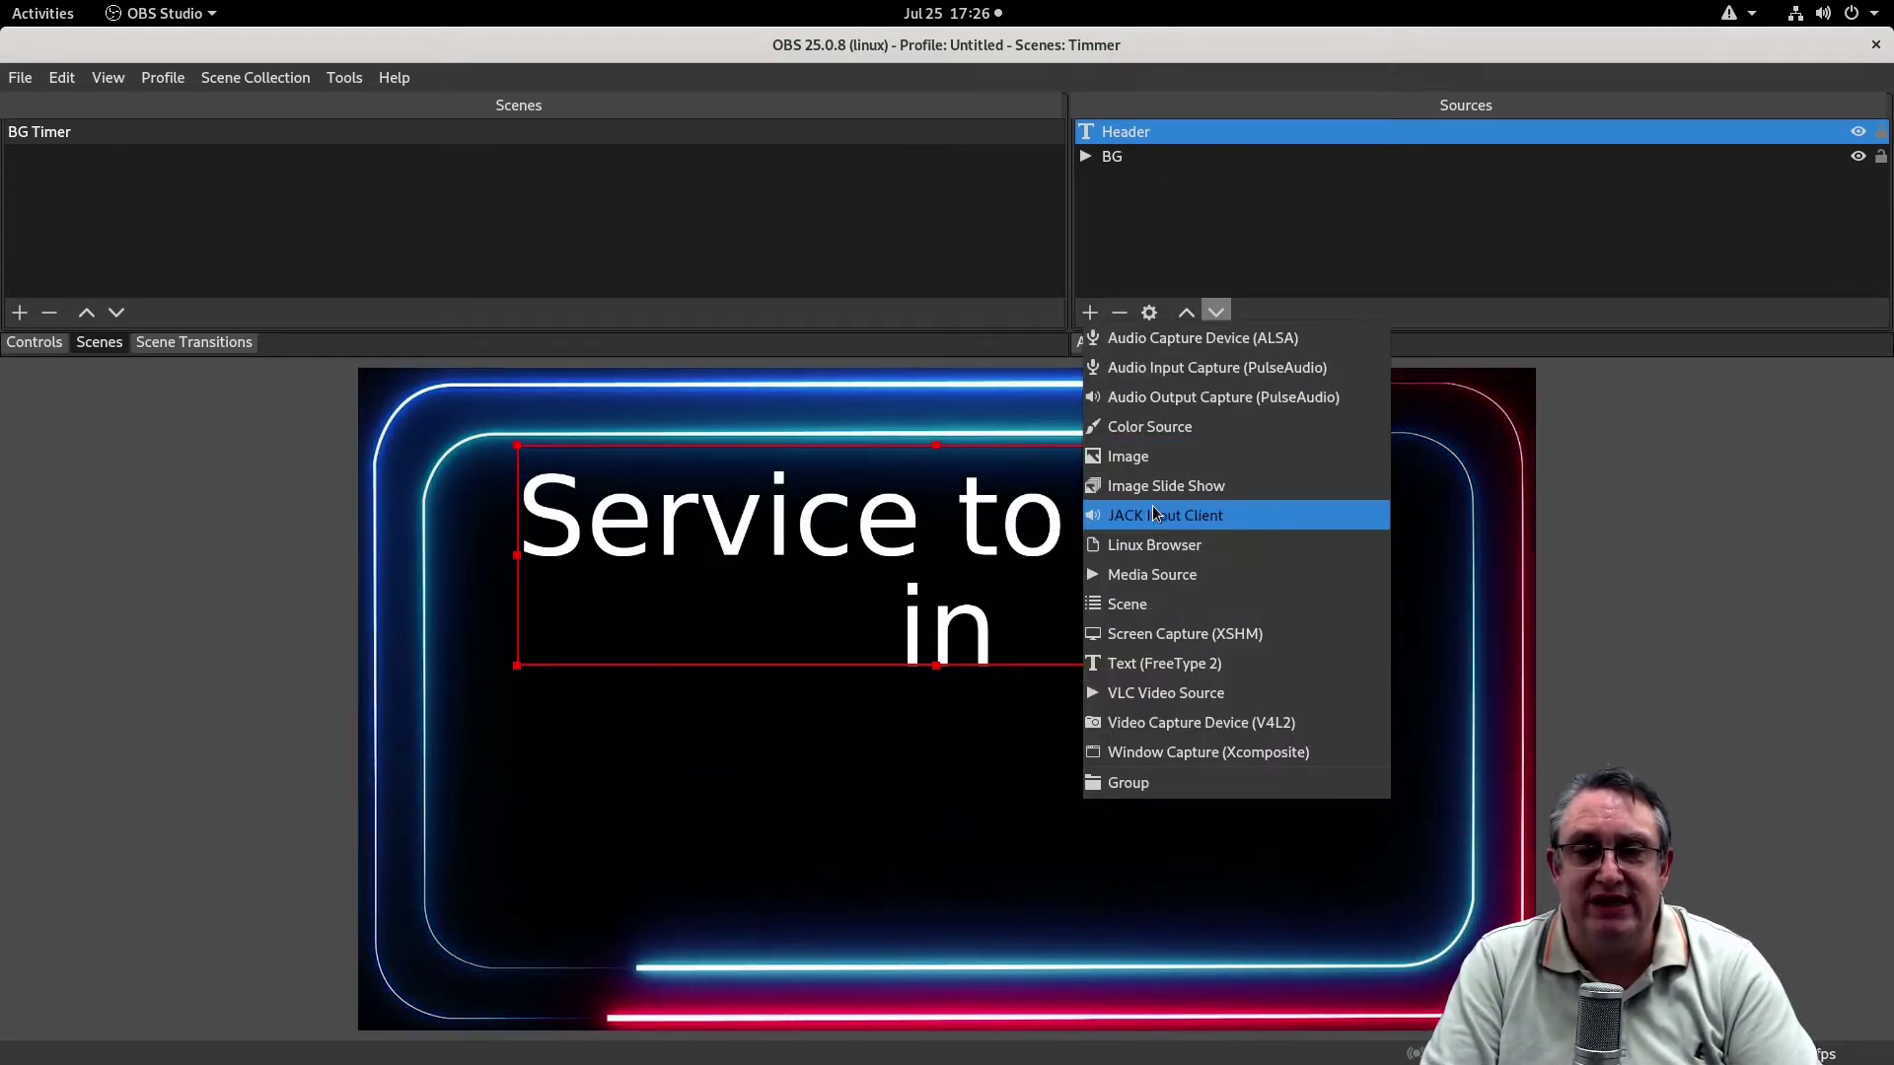
pyautogui.click(1164, 662)
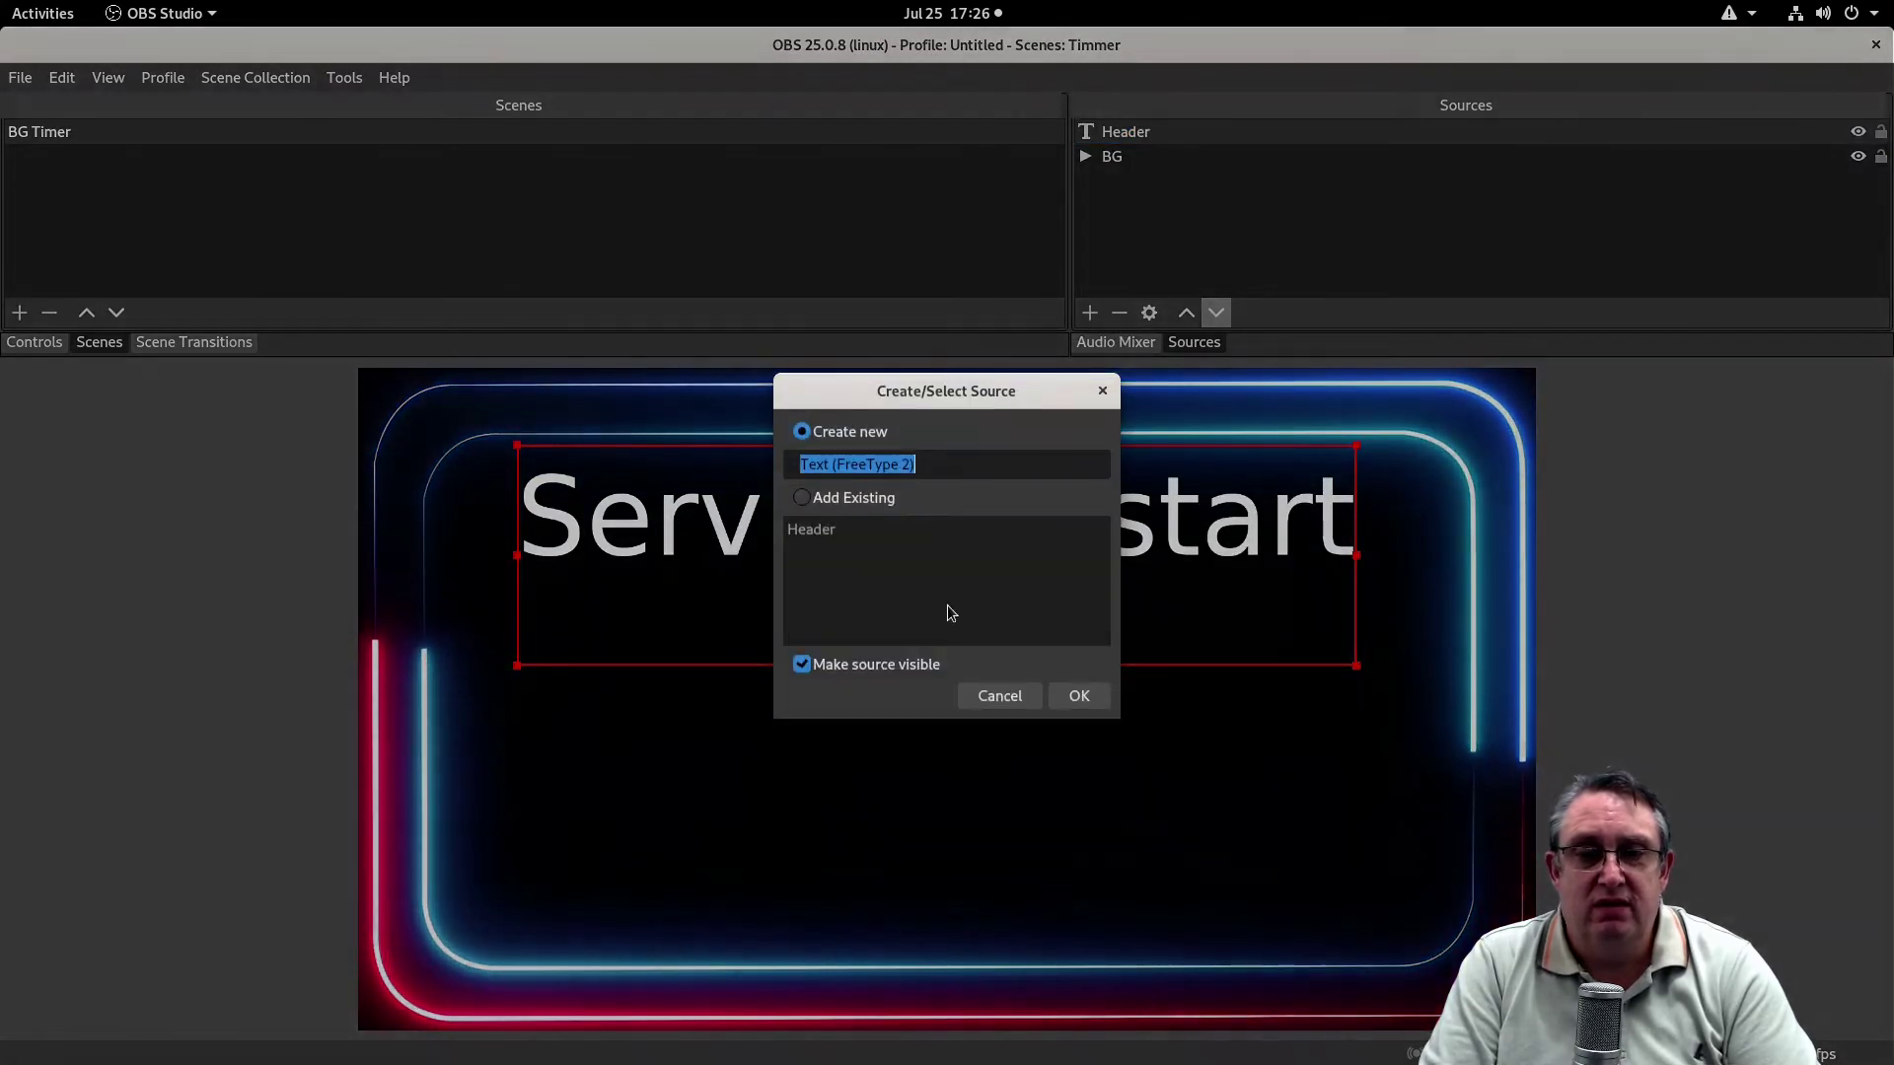
pyautogui.write('Ti')
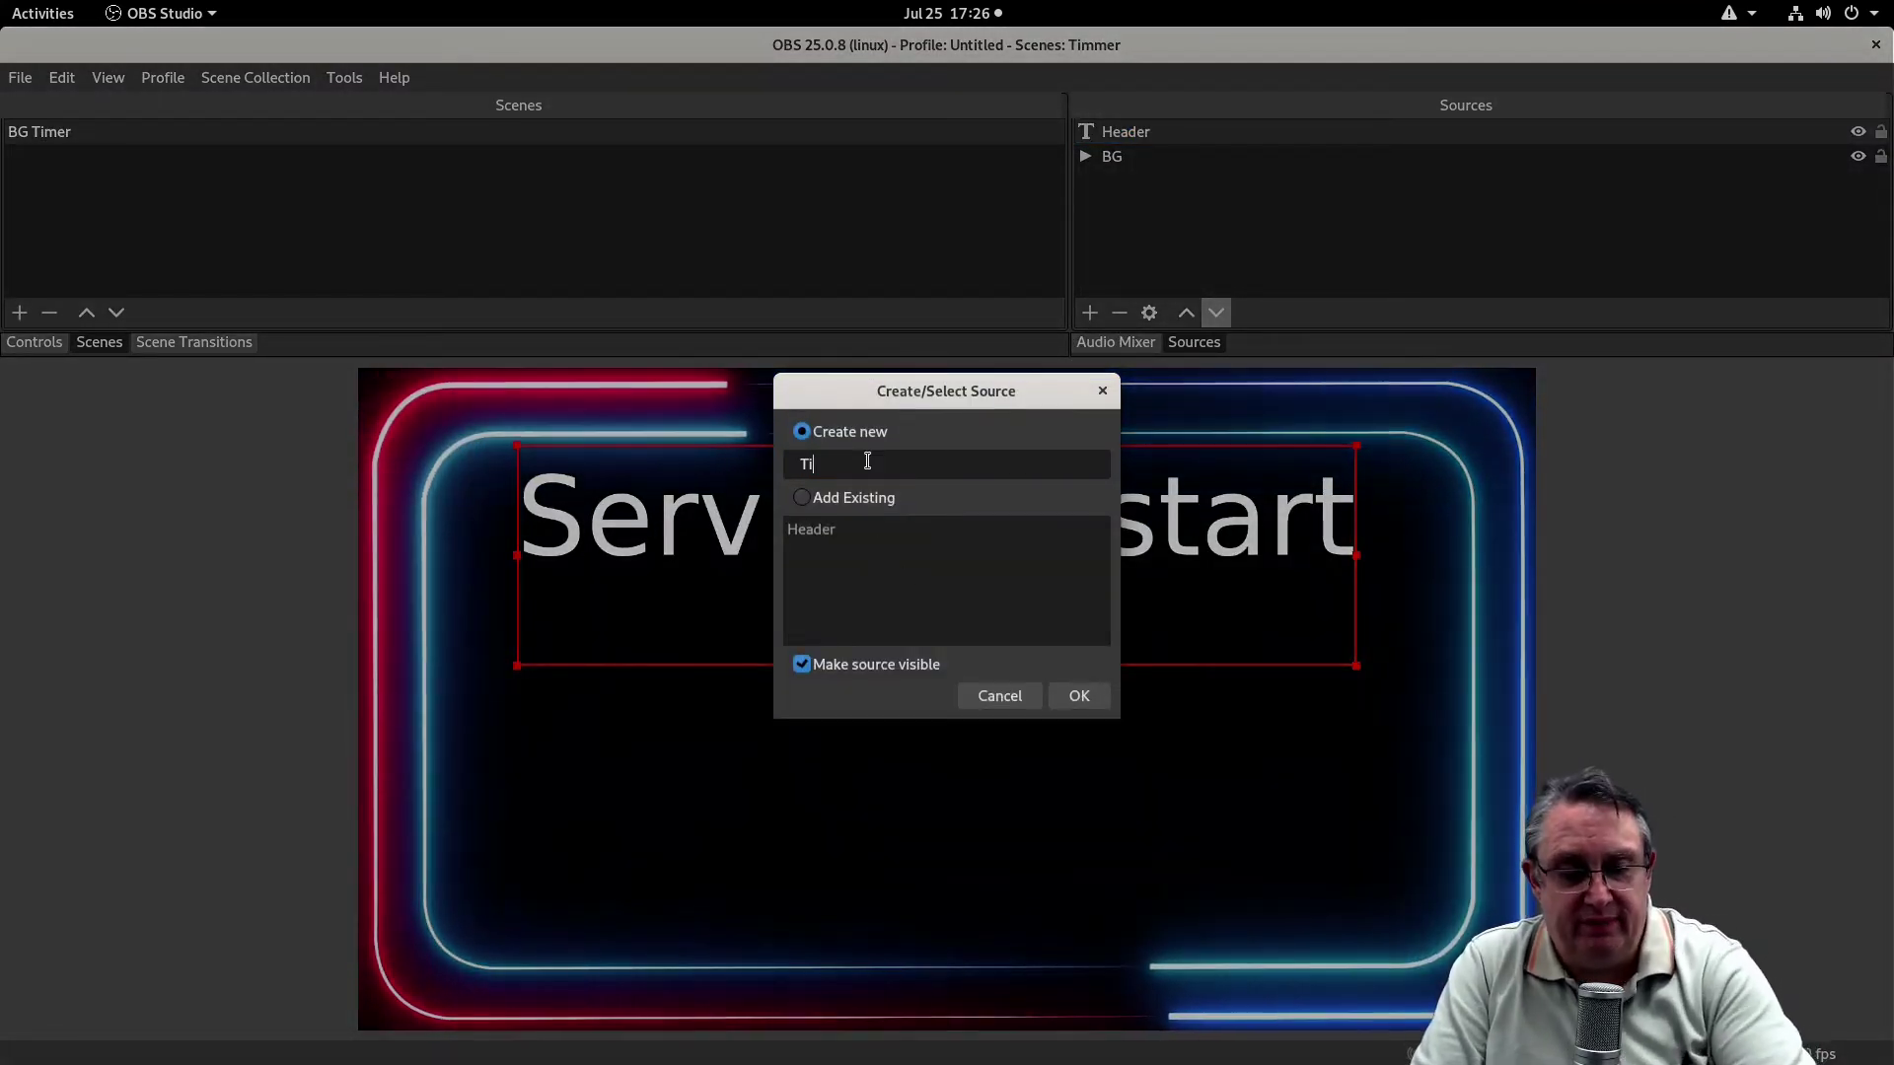
pyautogui.write('mer')
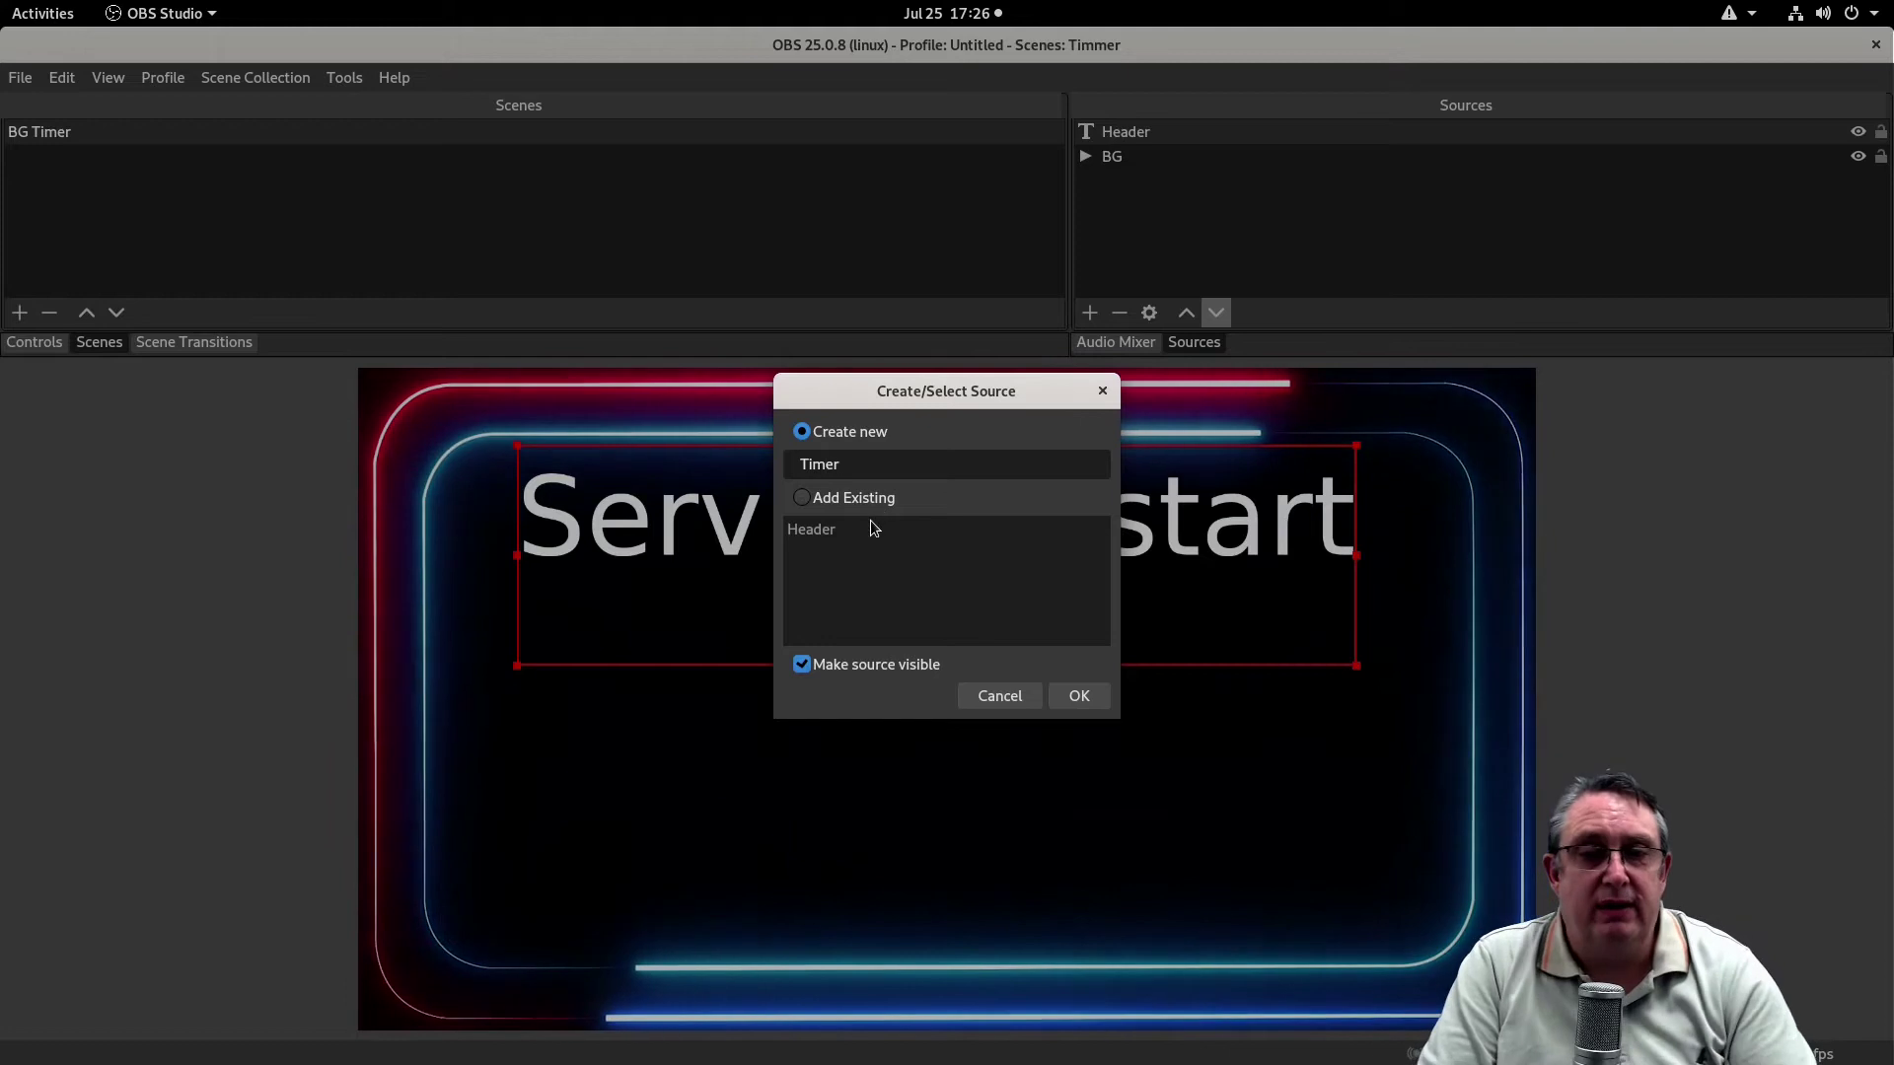
pyautogui.click(1085, 695)
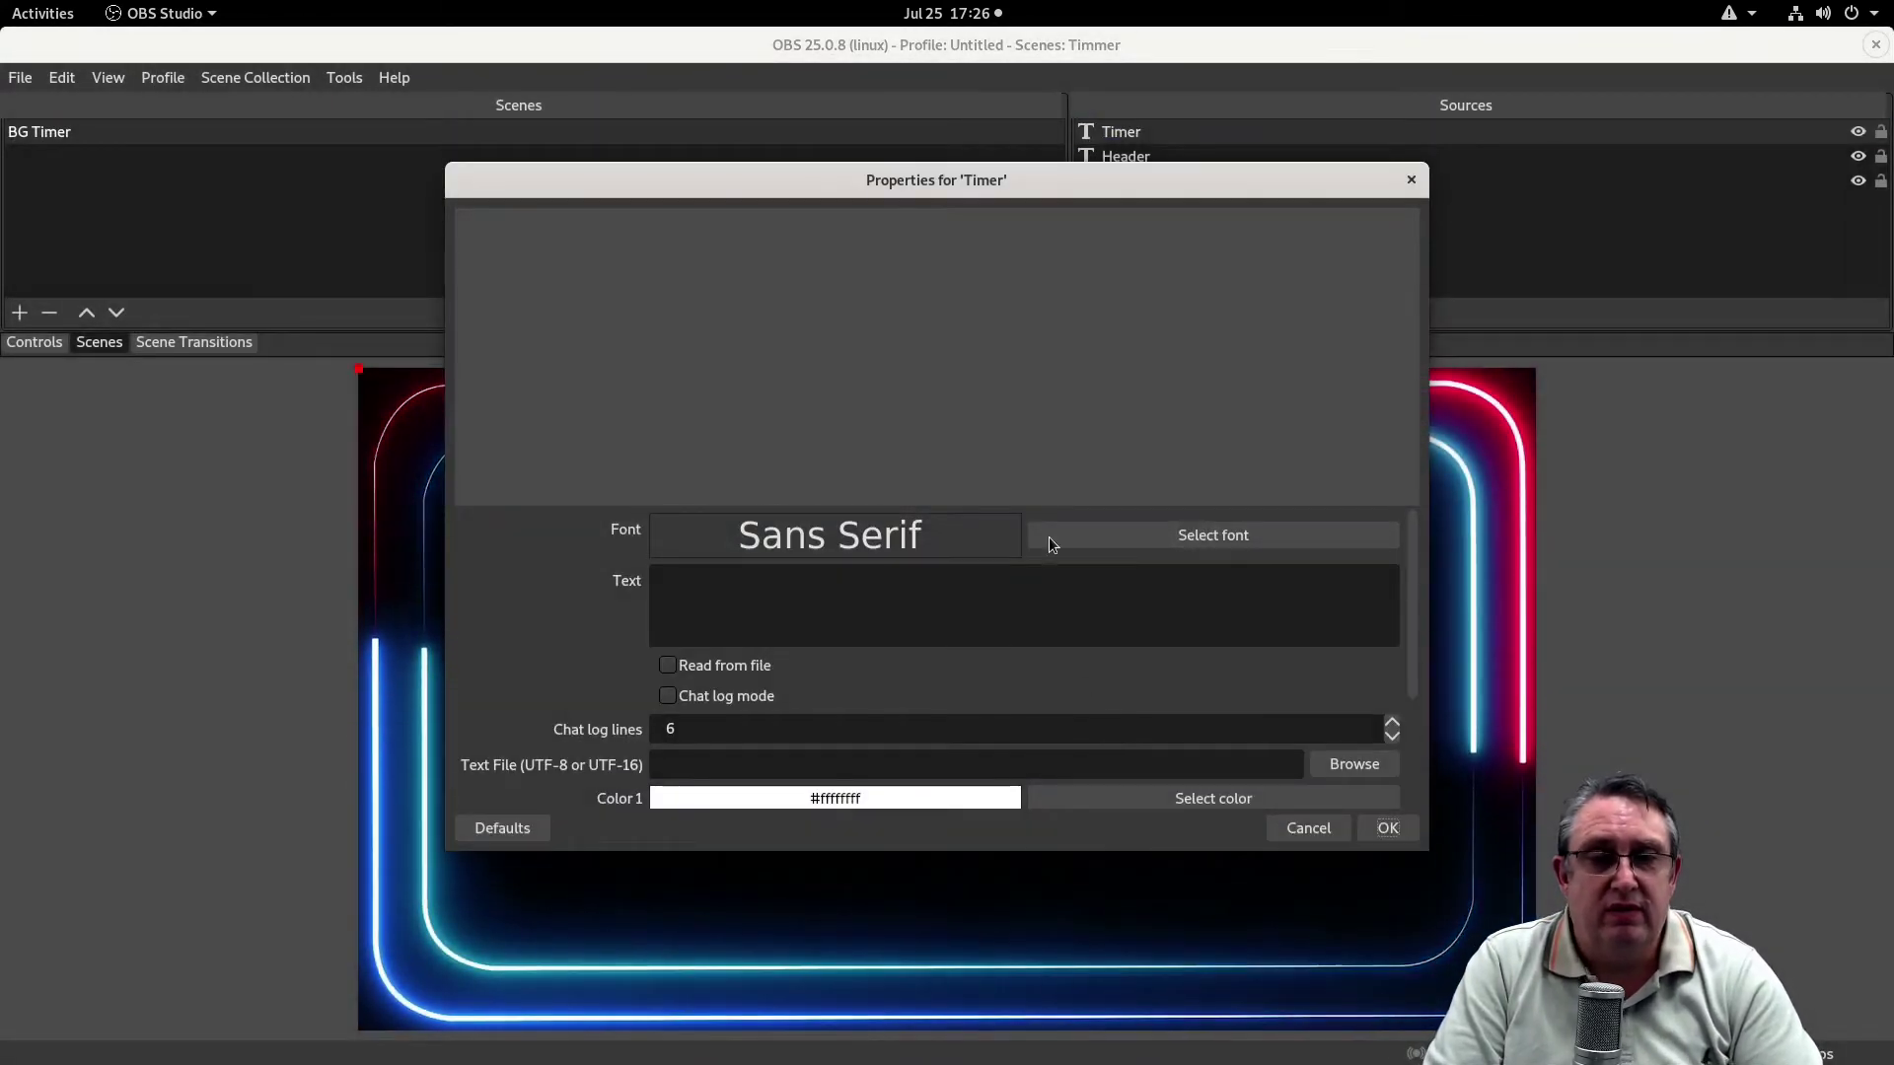
pyautogui.click(864, 601)
pyautogui.write('Start')
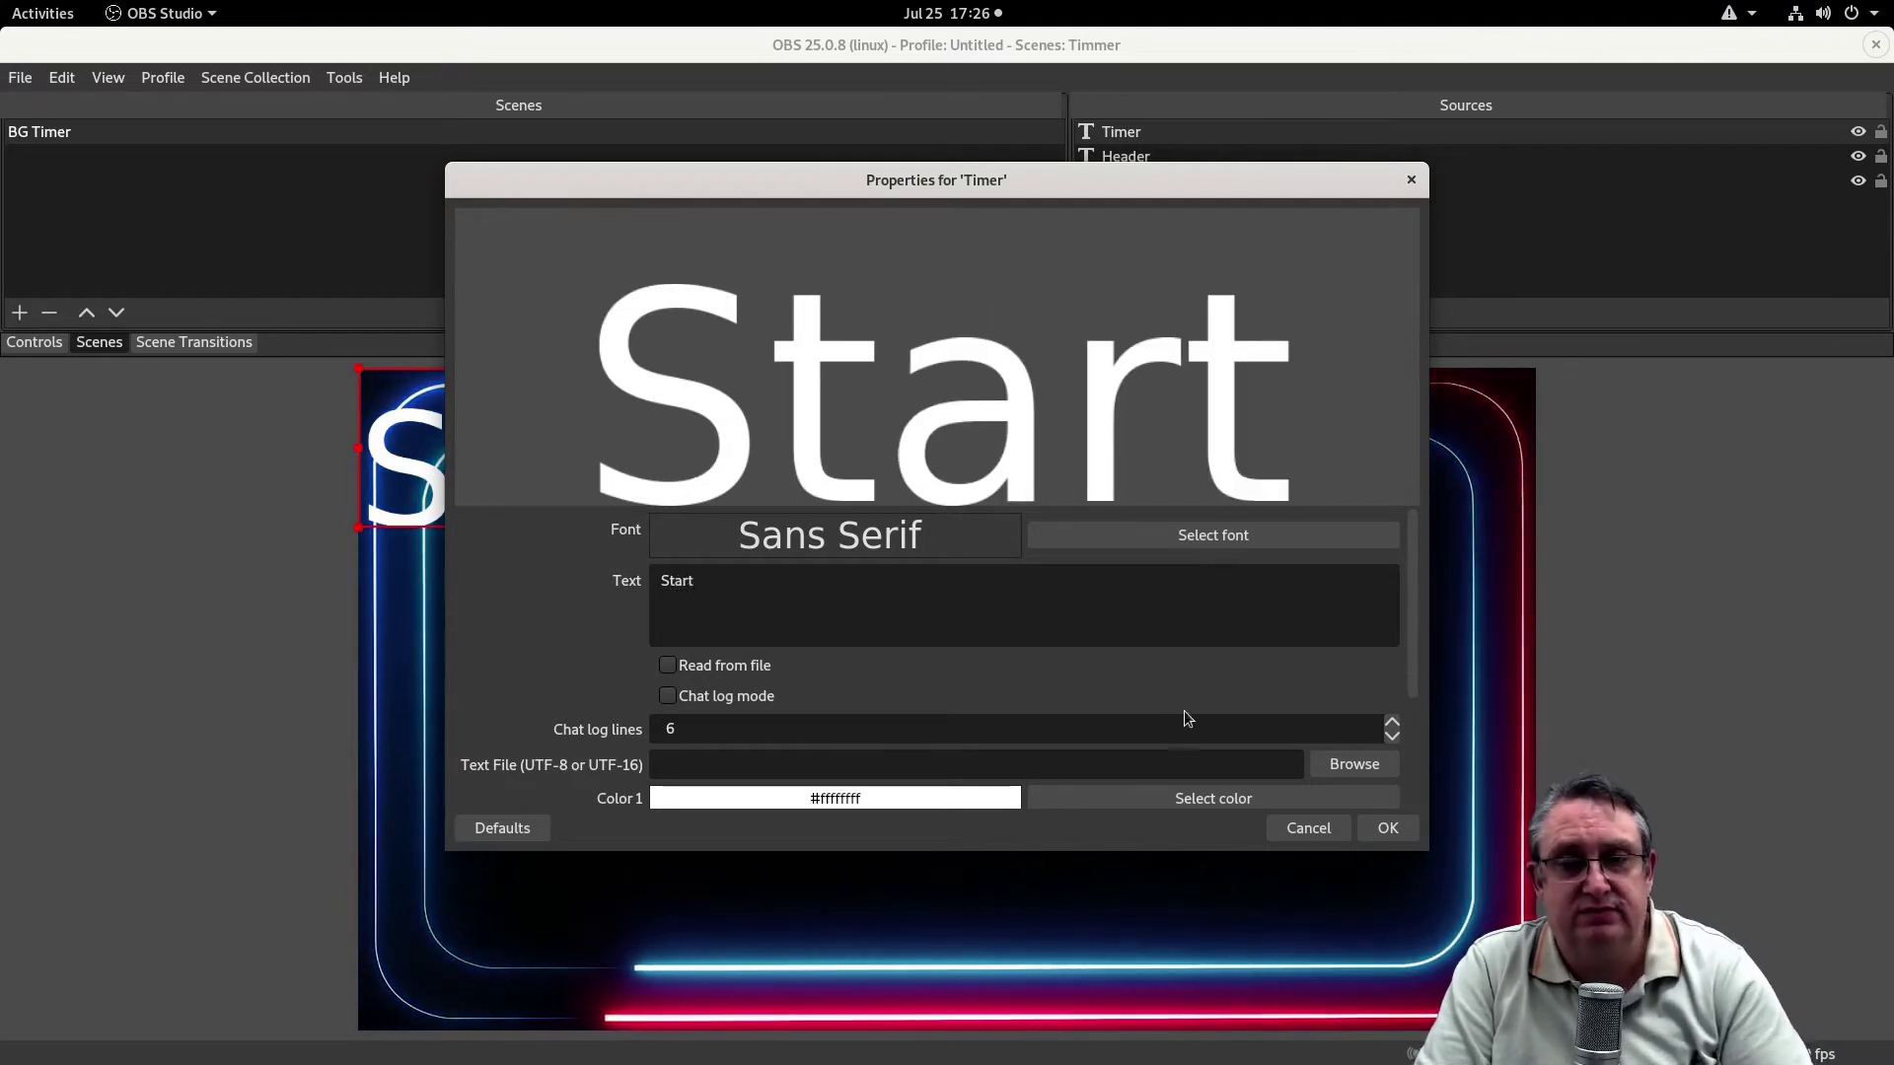
pyautogui.click(1388, 828)
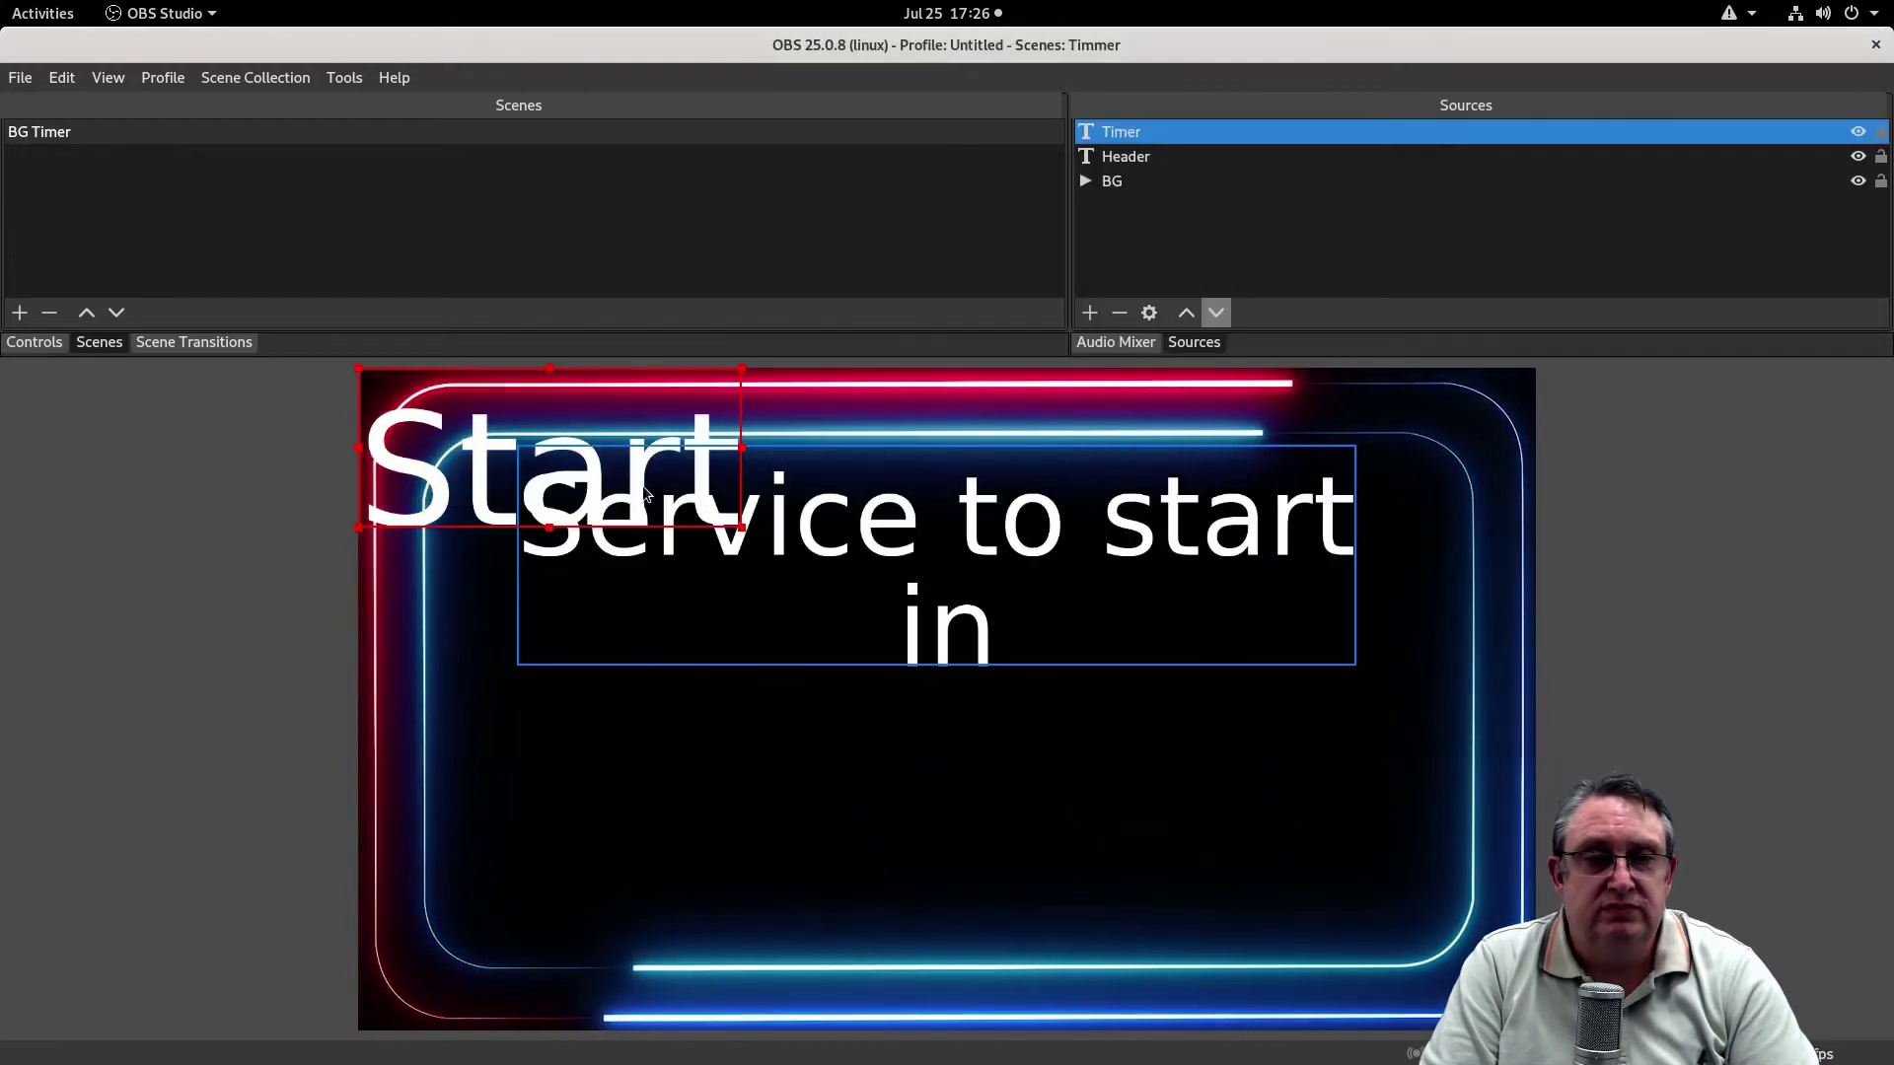
pyautogui.moveTo(646, 493); pyautogui.dragTo(1040, 837)
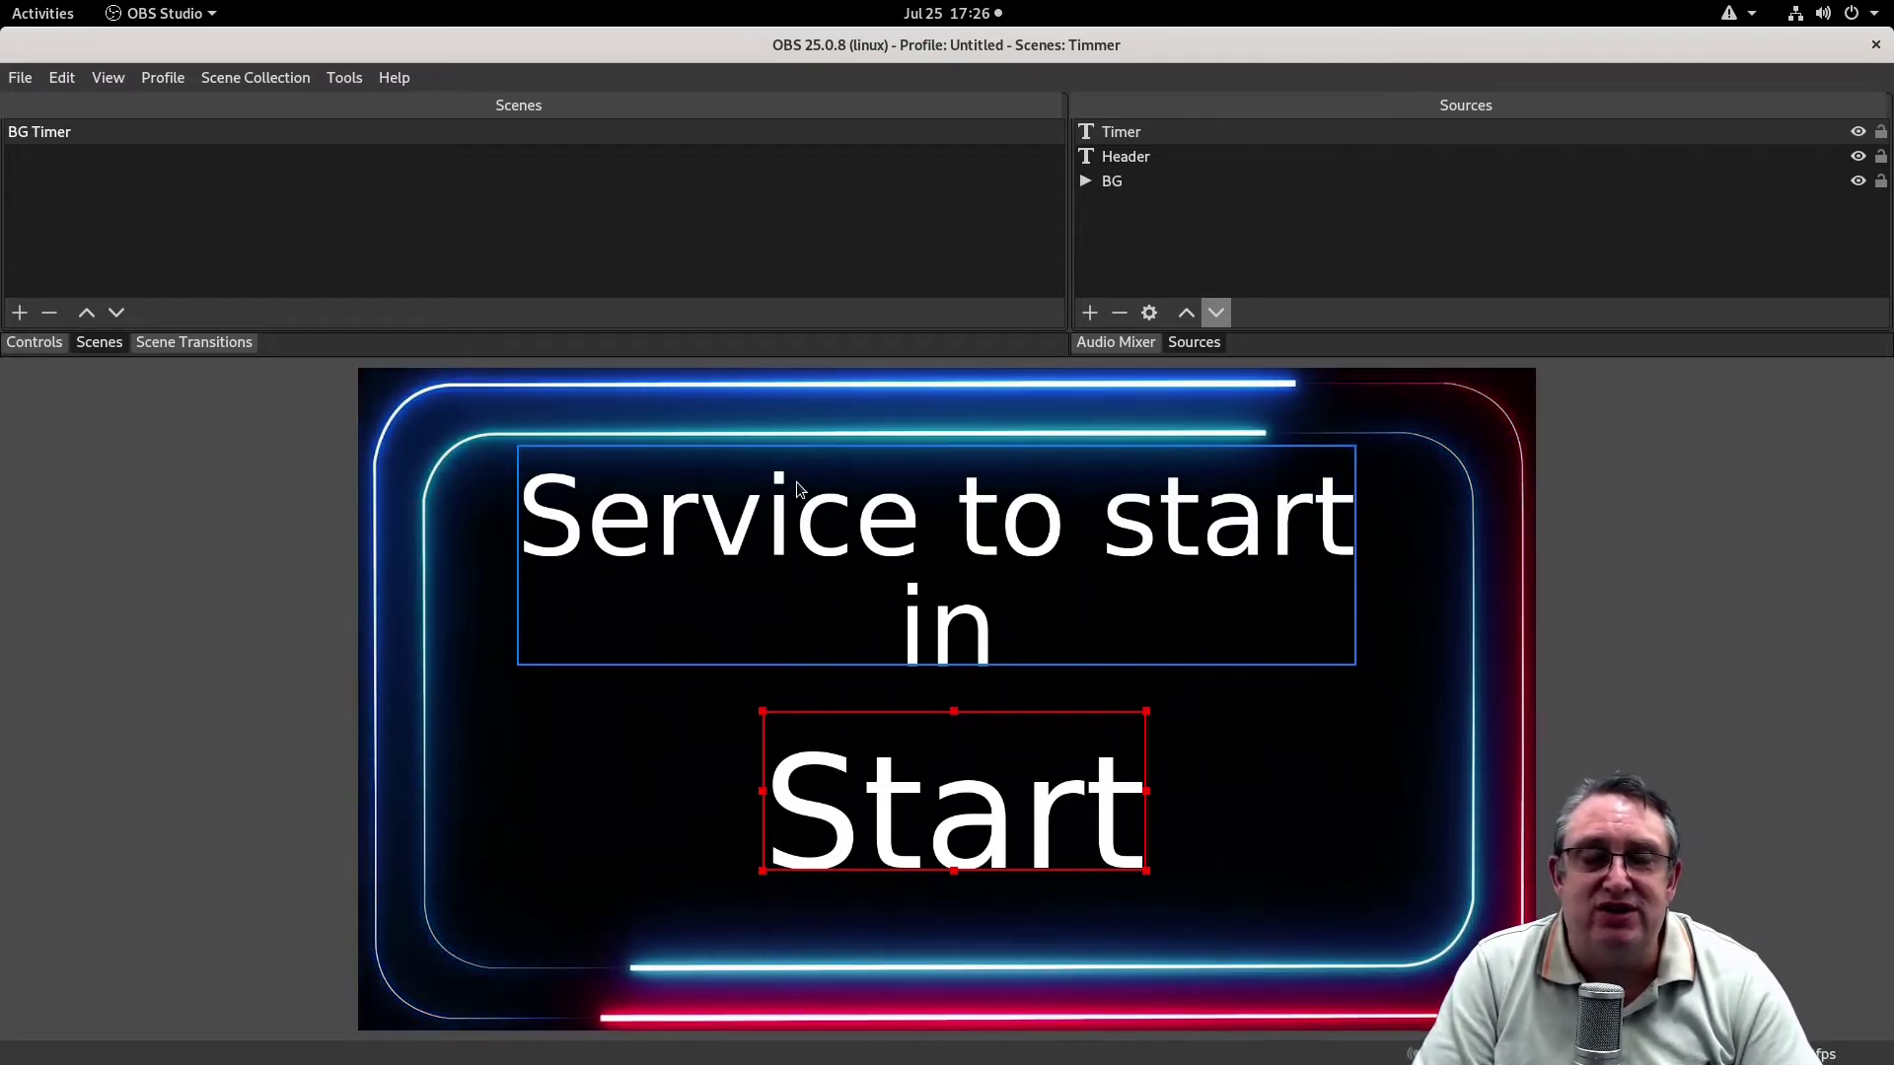
# Add advanced-timer.lua to the loaded scripts in the Scripts manager
pyautogui.click(347, 79)
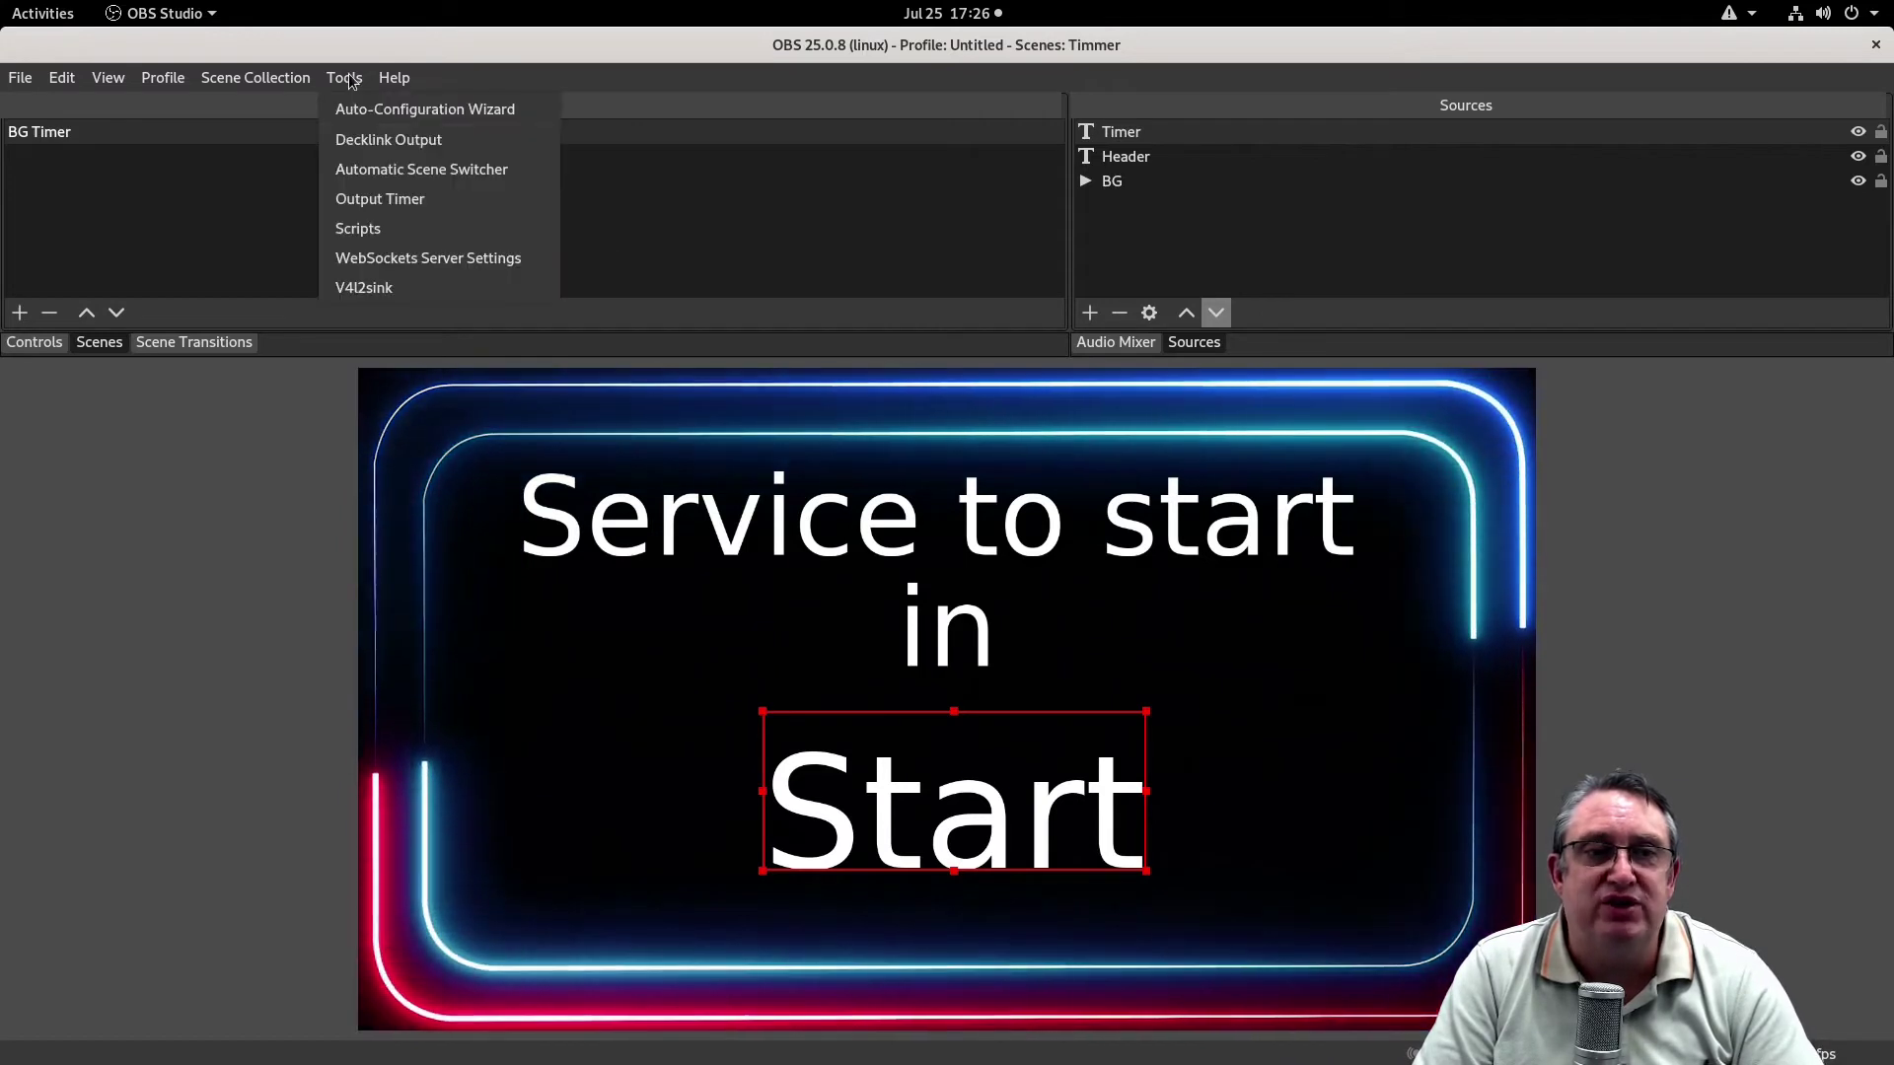
pyautogui.click(381, 231)
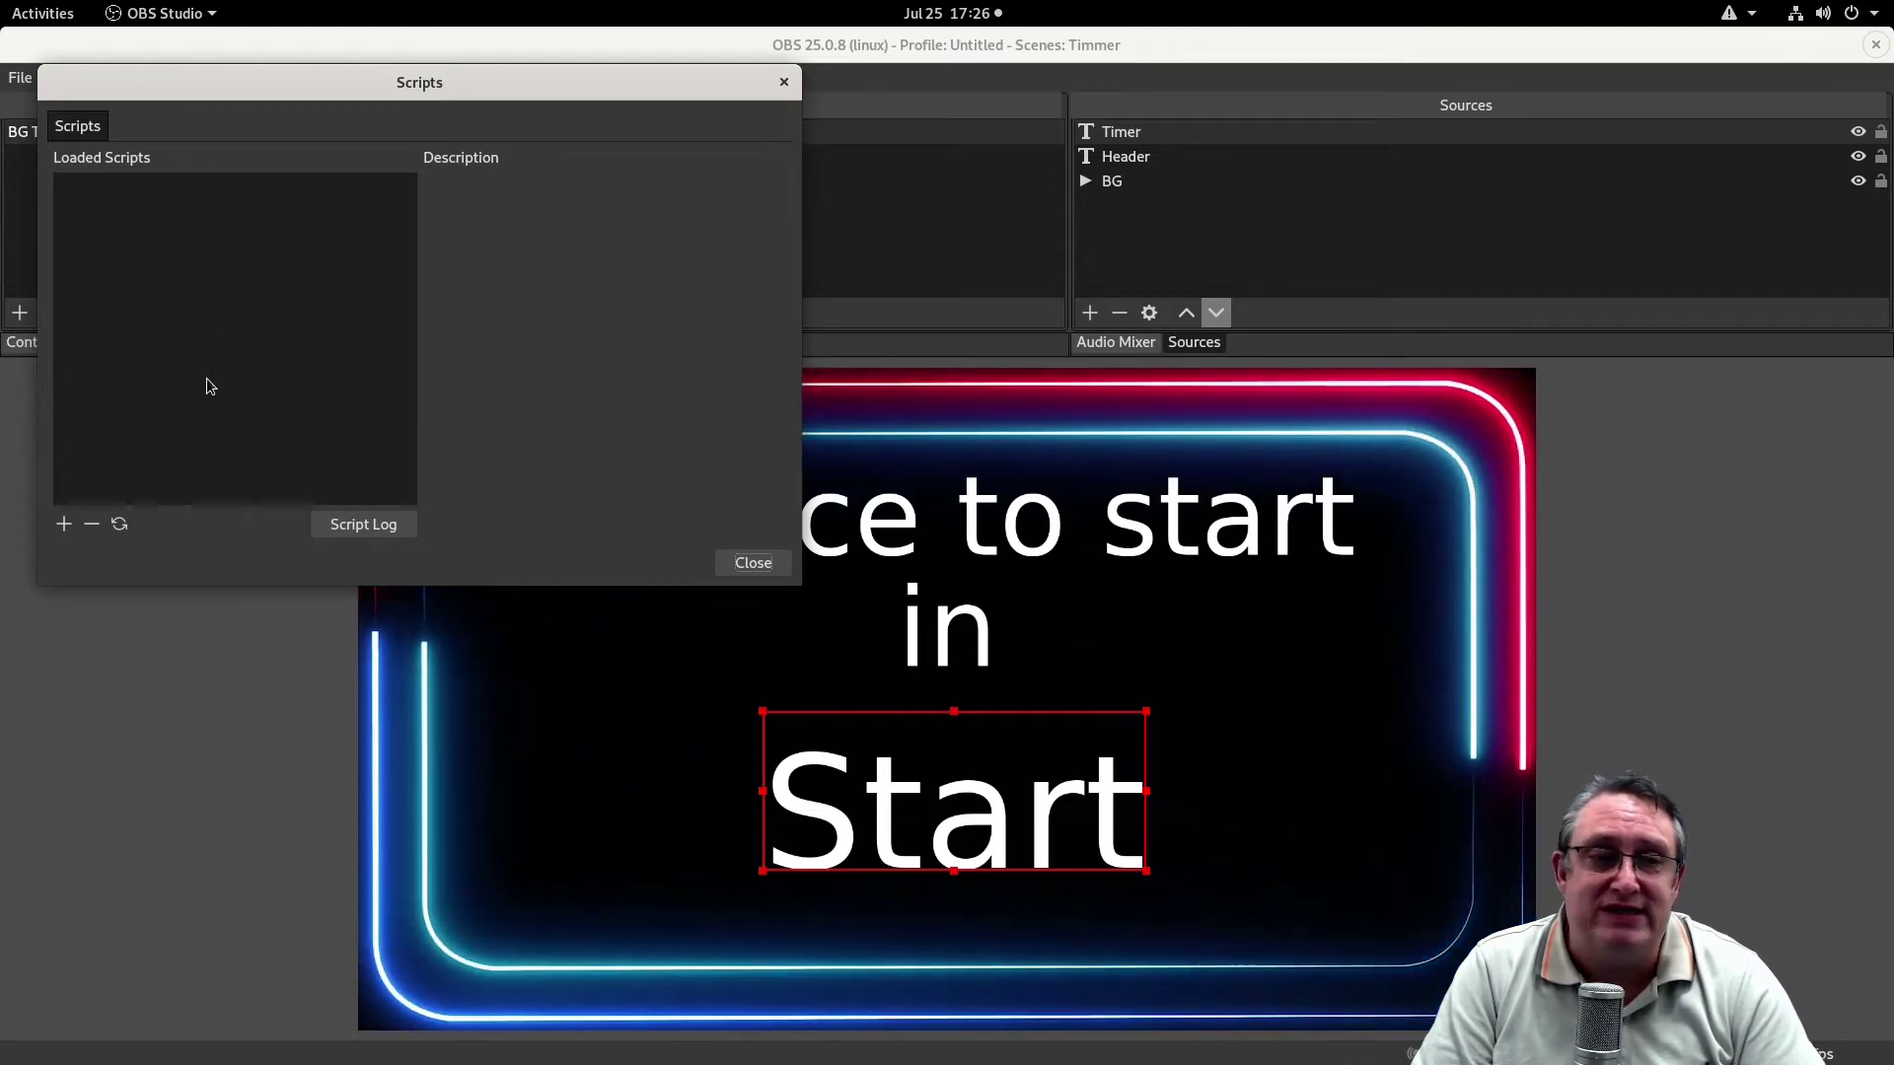
pyautogui.click(64, 525)
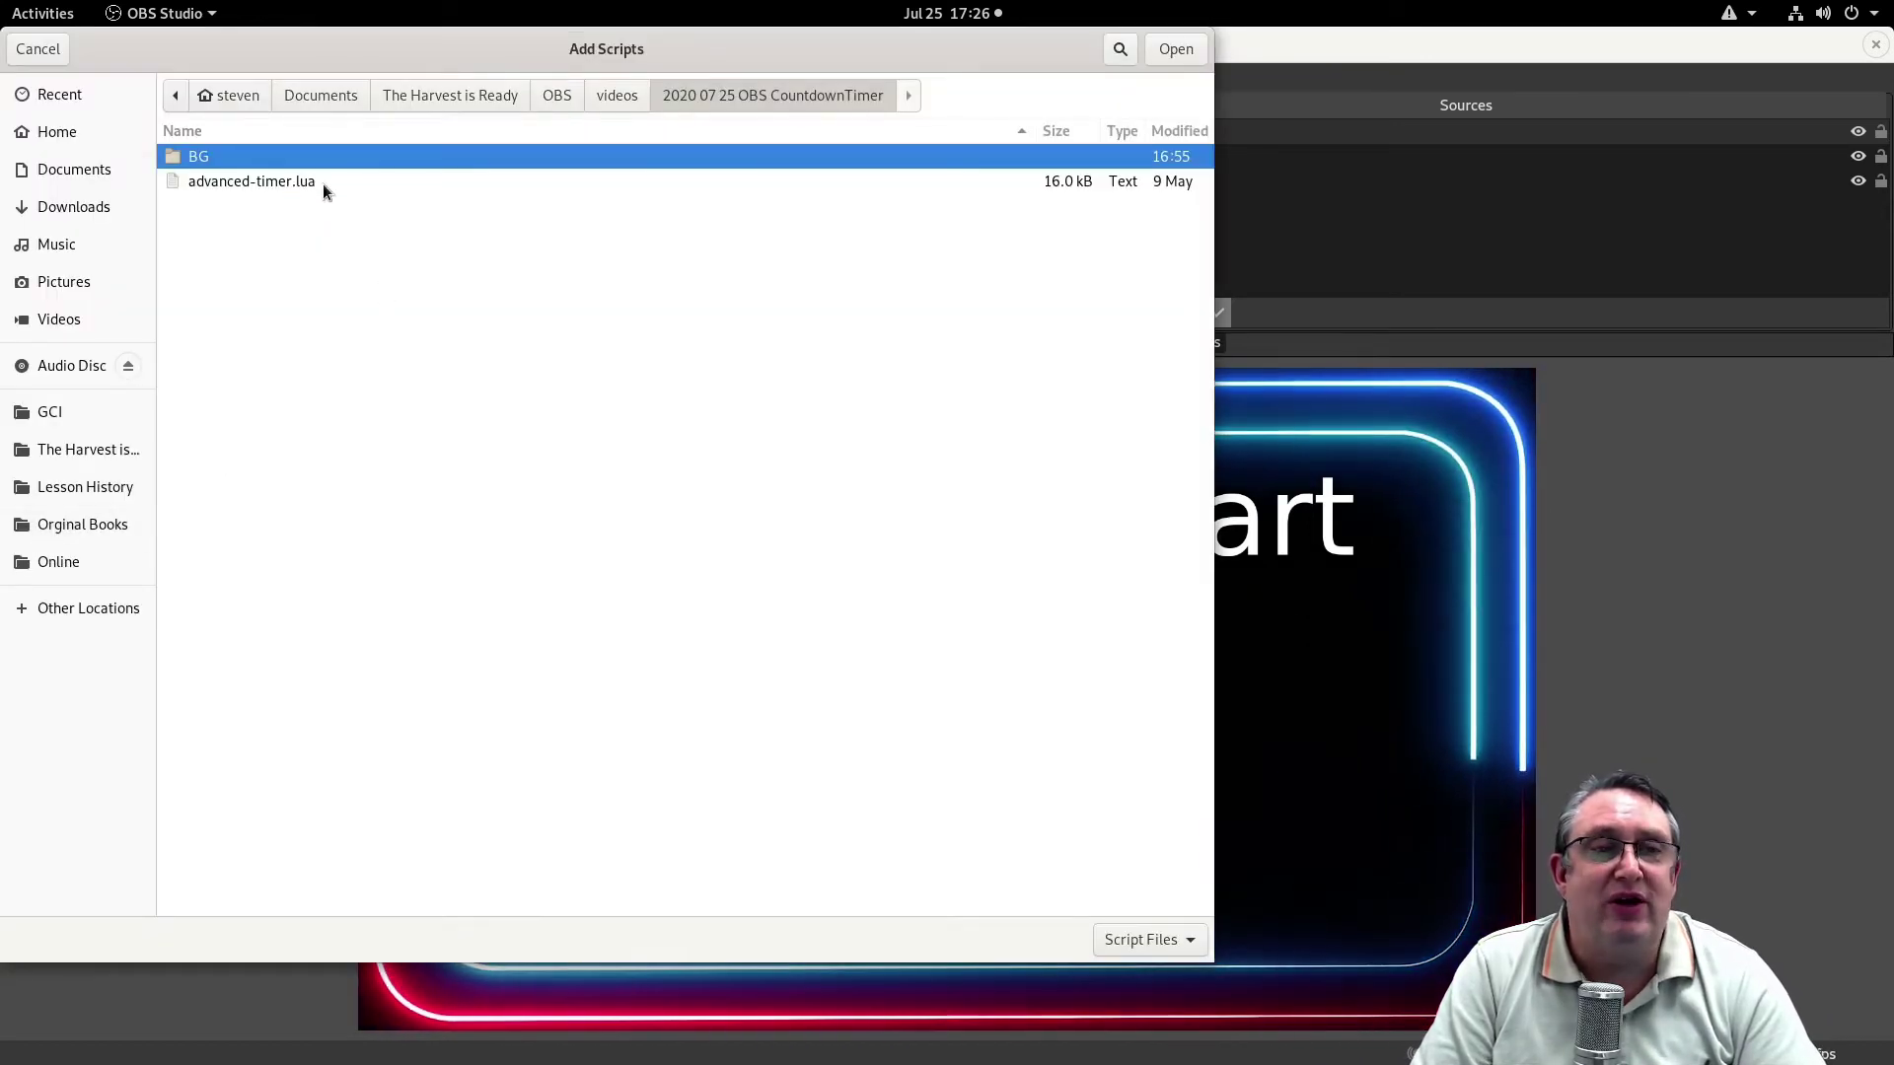
pyautogui.click(247, 181)
pyautogui.doubleClick(246, 182)
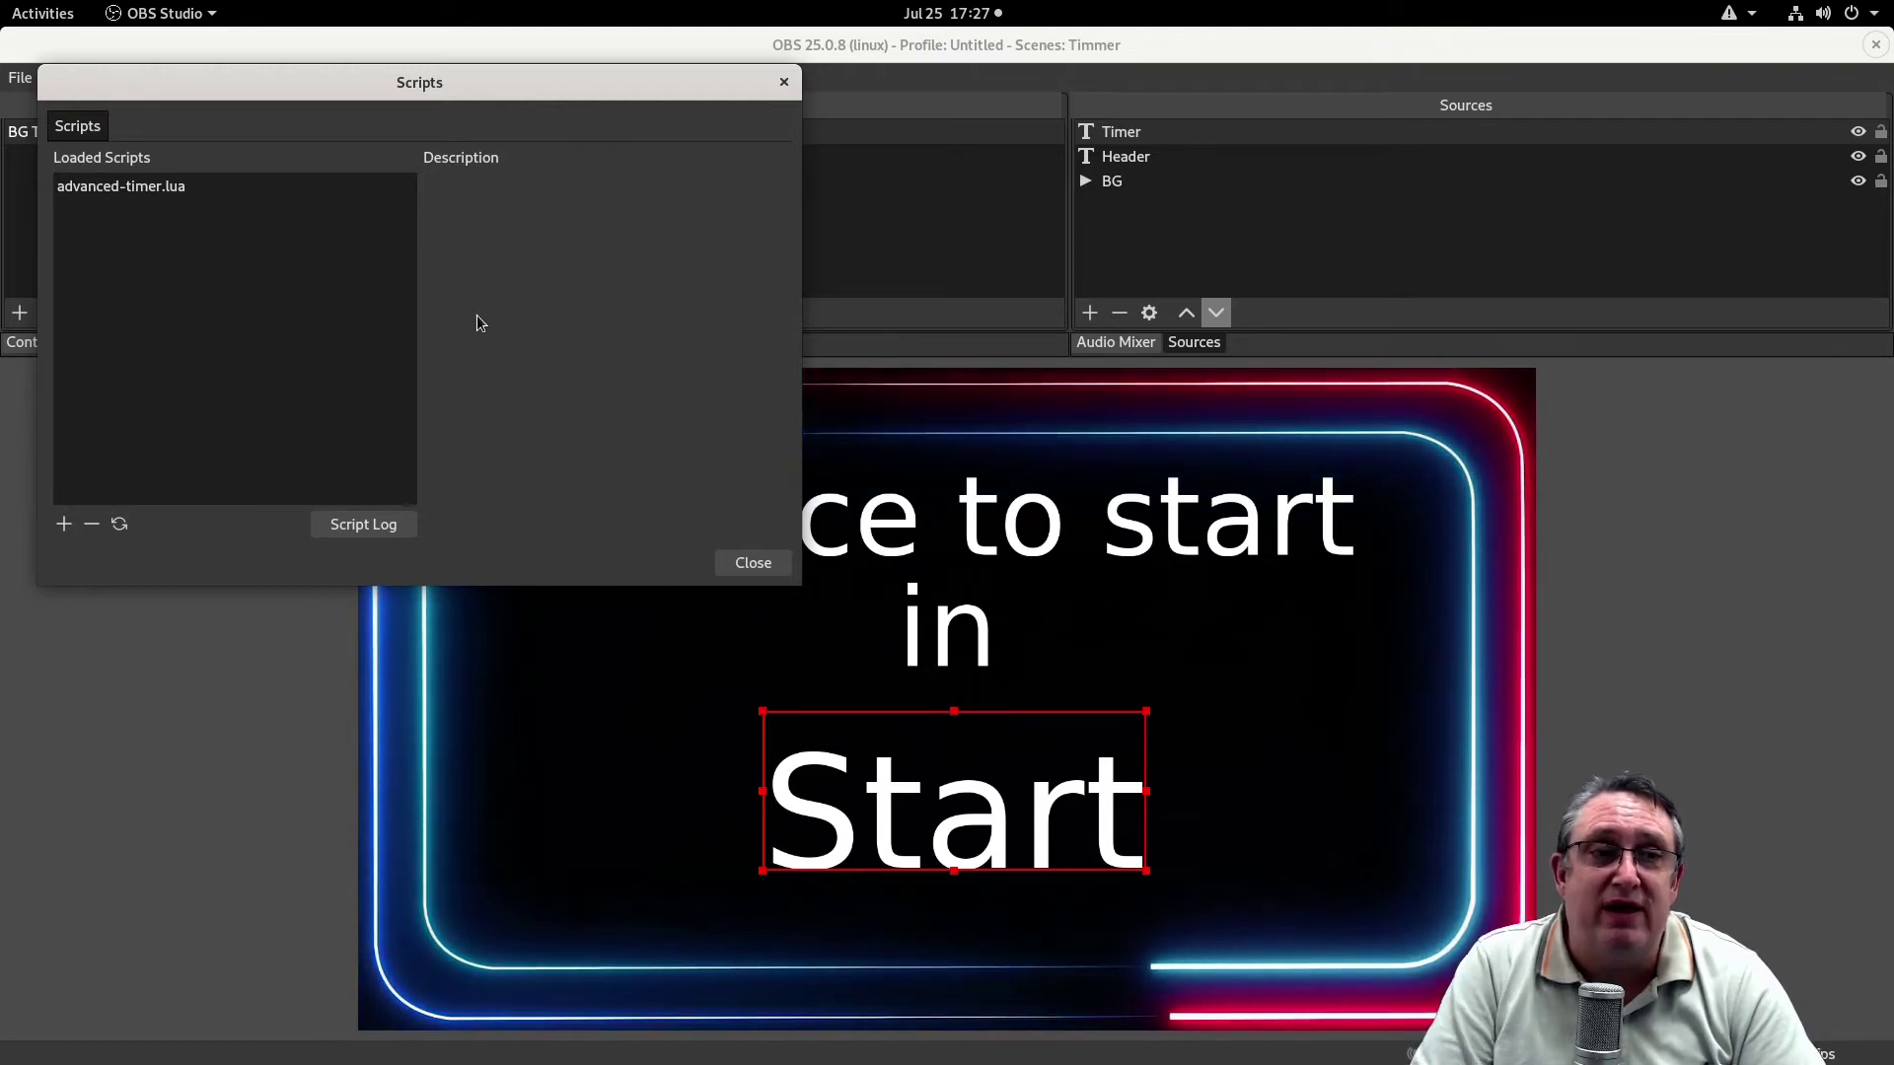
# Set the timer script to Specific time mode, hour 19, on the Timer text, then centre the countdown
pyautogui.click(121, 186)
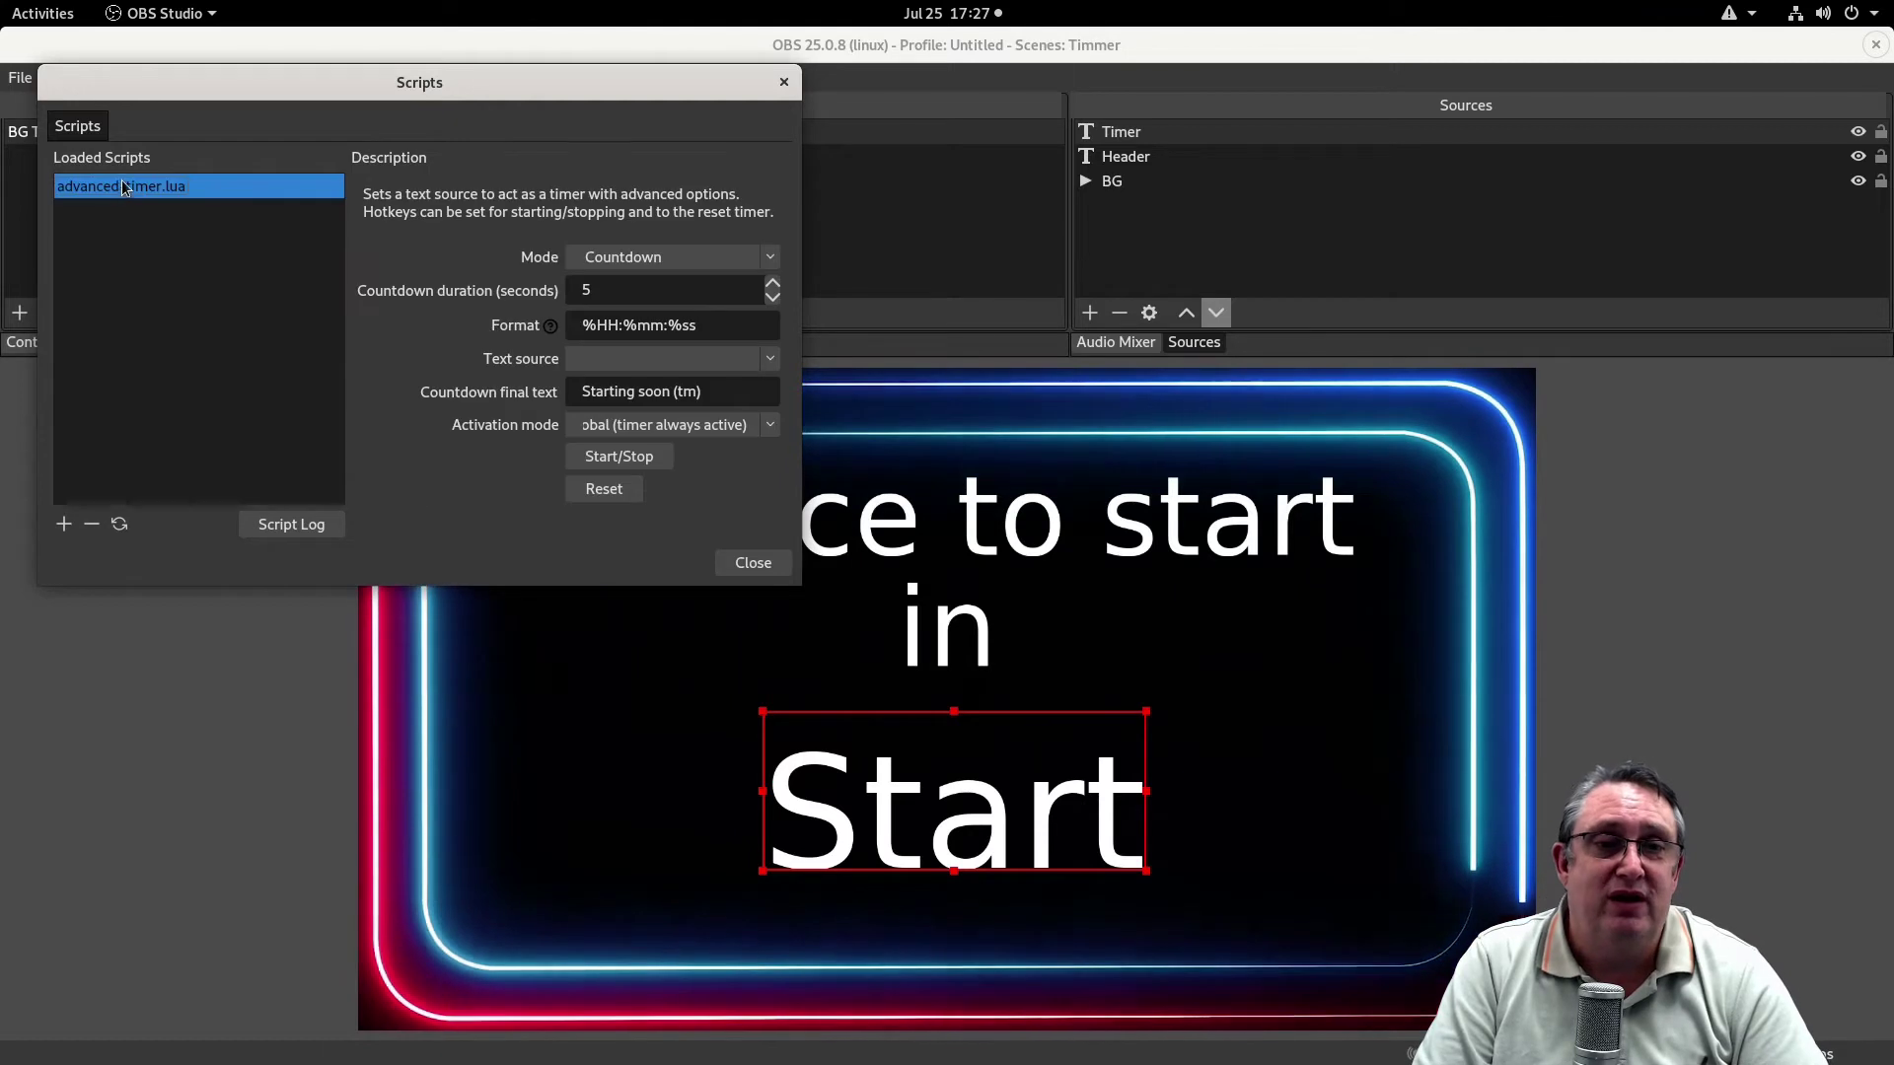
pyautogui.click(770, 259)
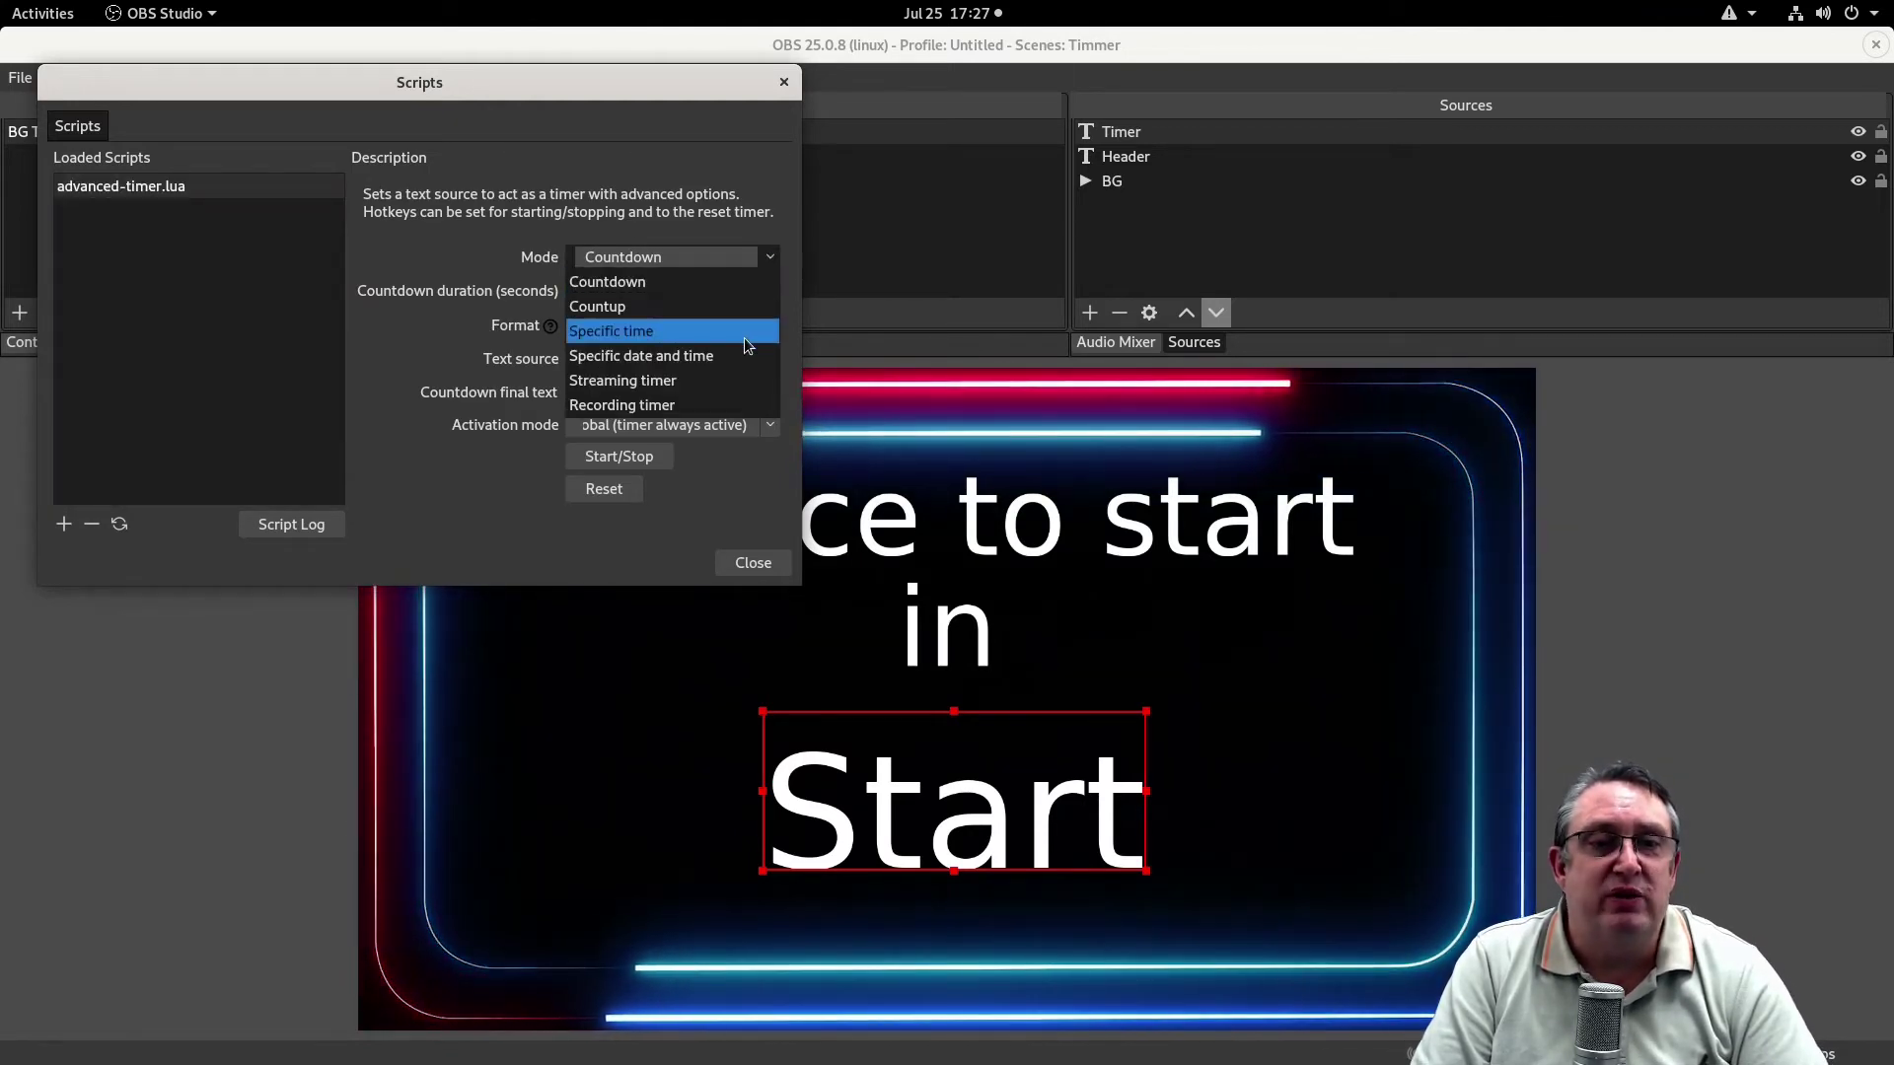
pyautogui.click(659, 332)
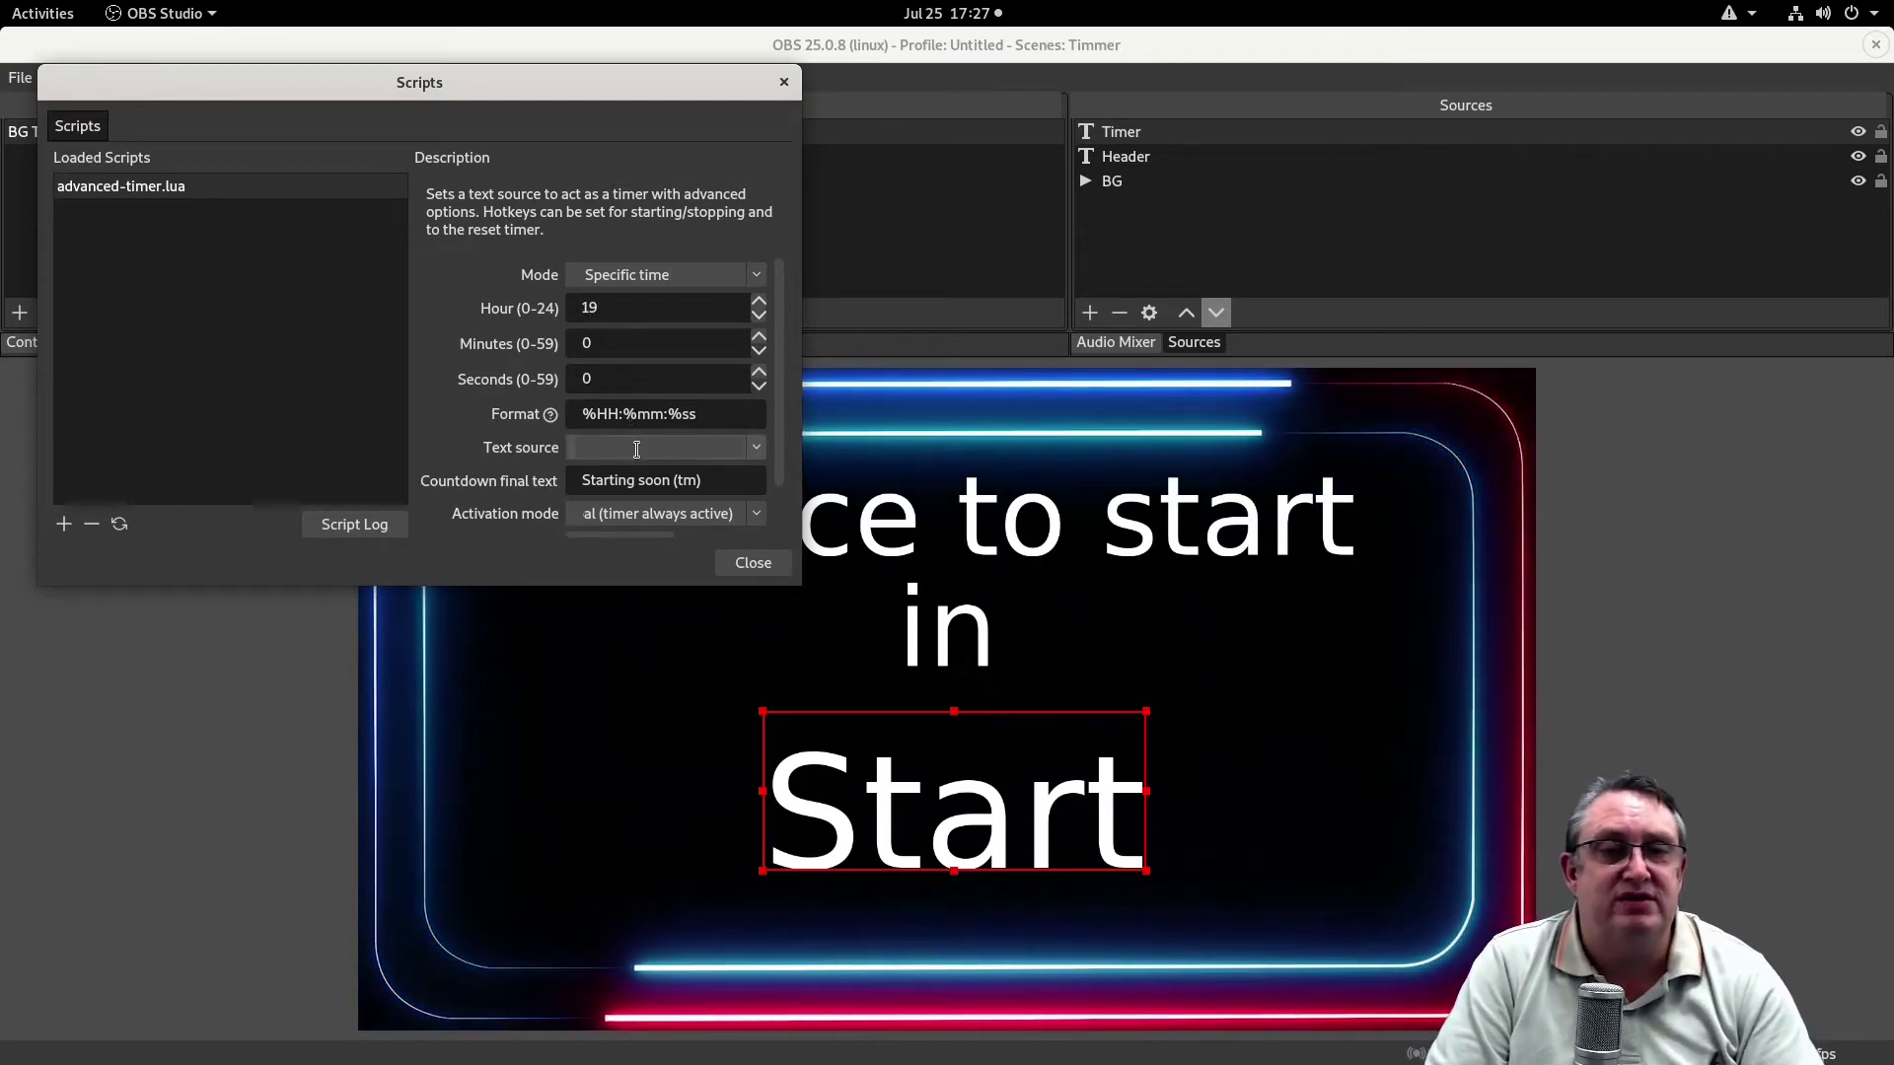
pyautogui.click(759, 447)
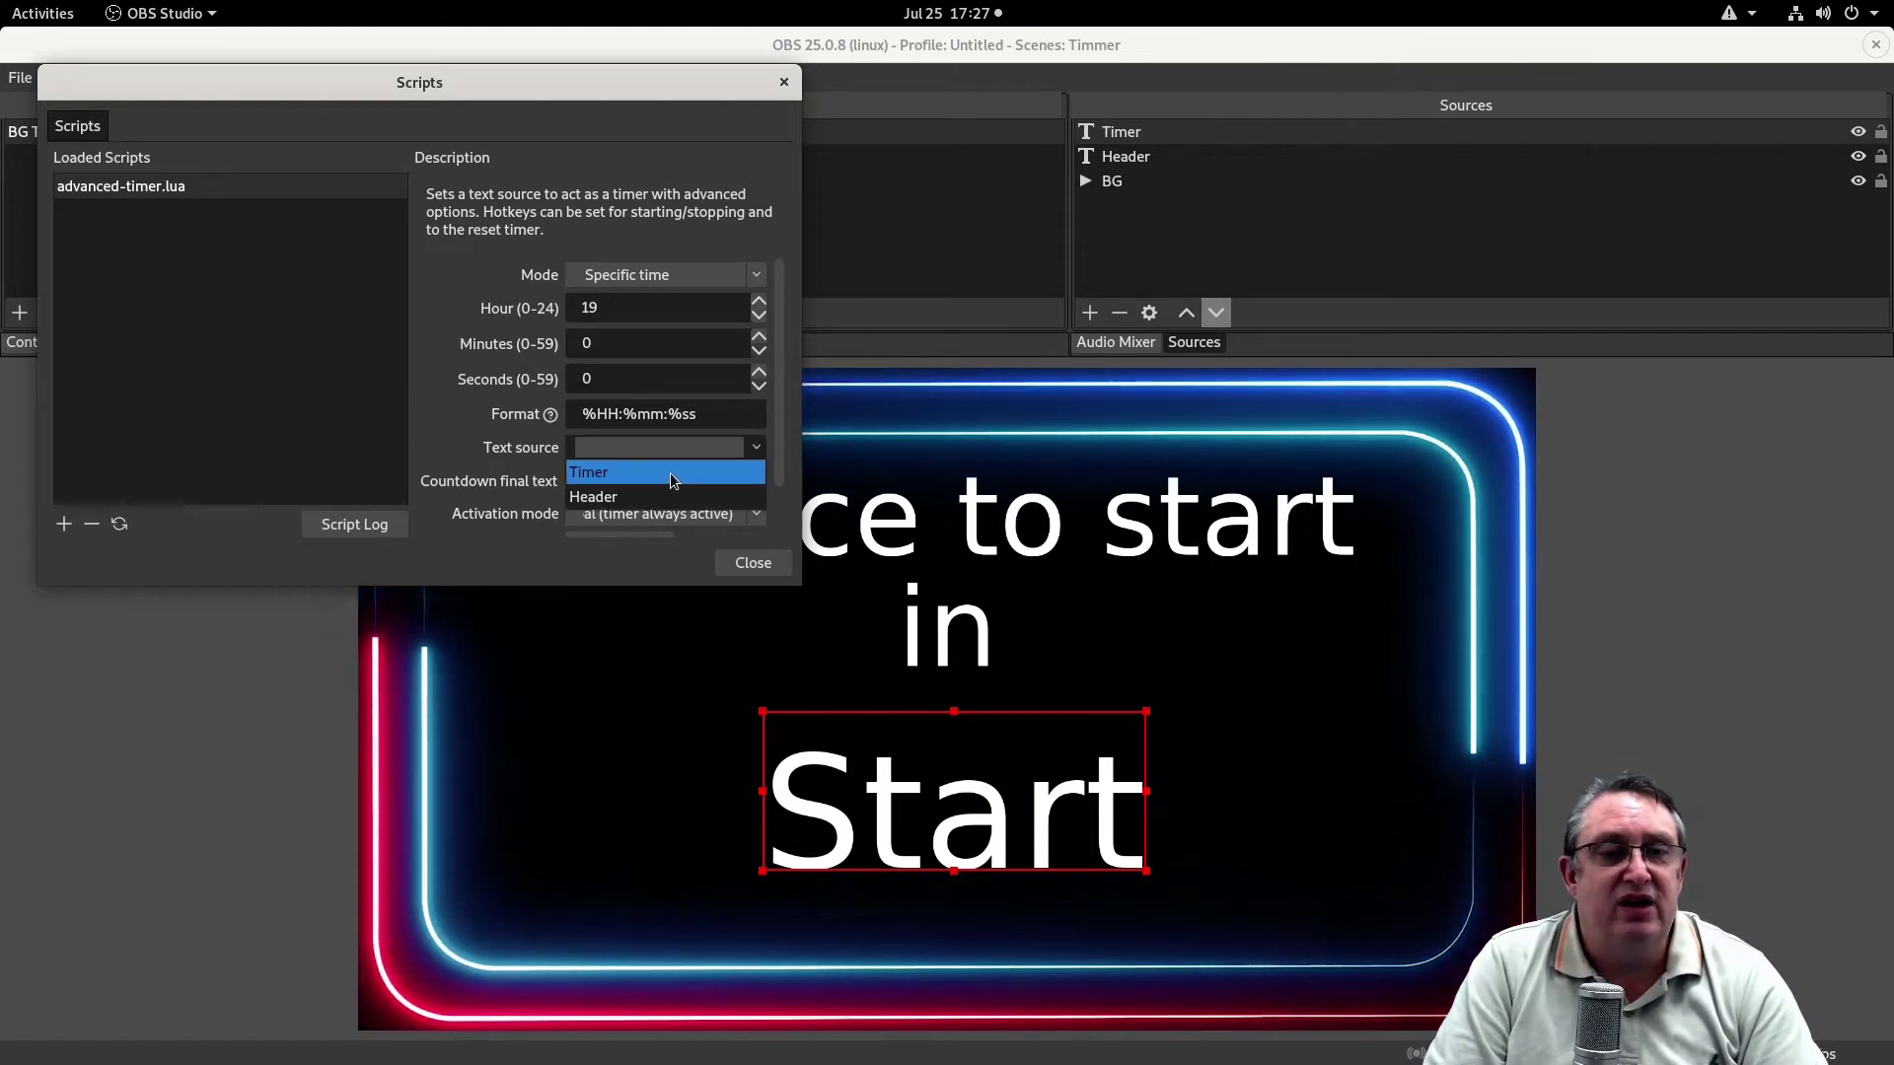
pyautogui.click(640, 473)
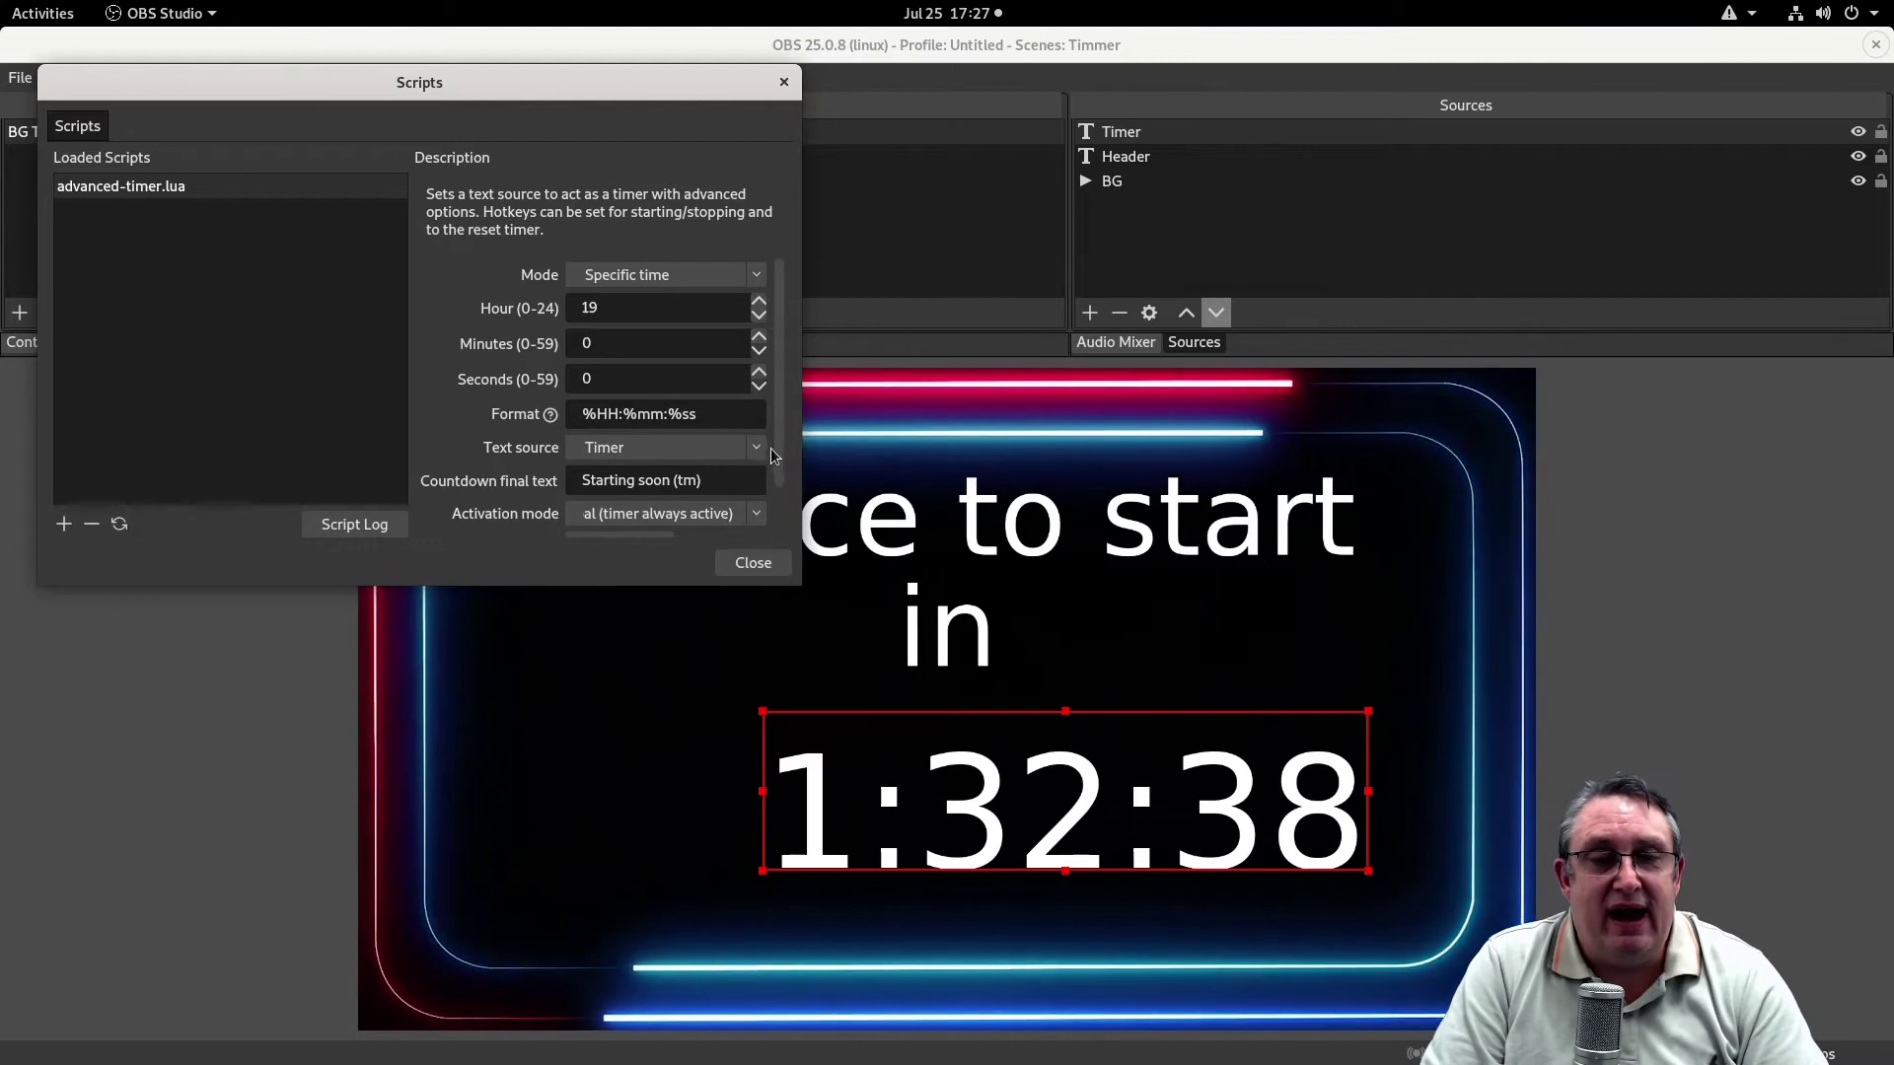
pyautogui.moveTo(780, 453); pyautogui.dragTo(787, 513)
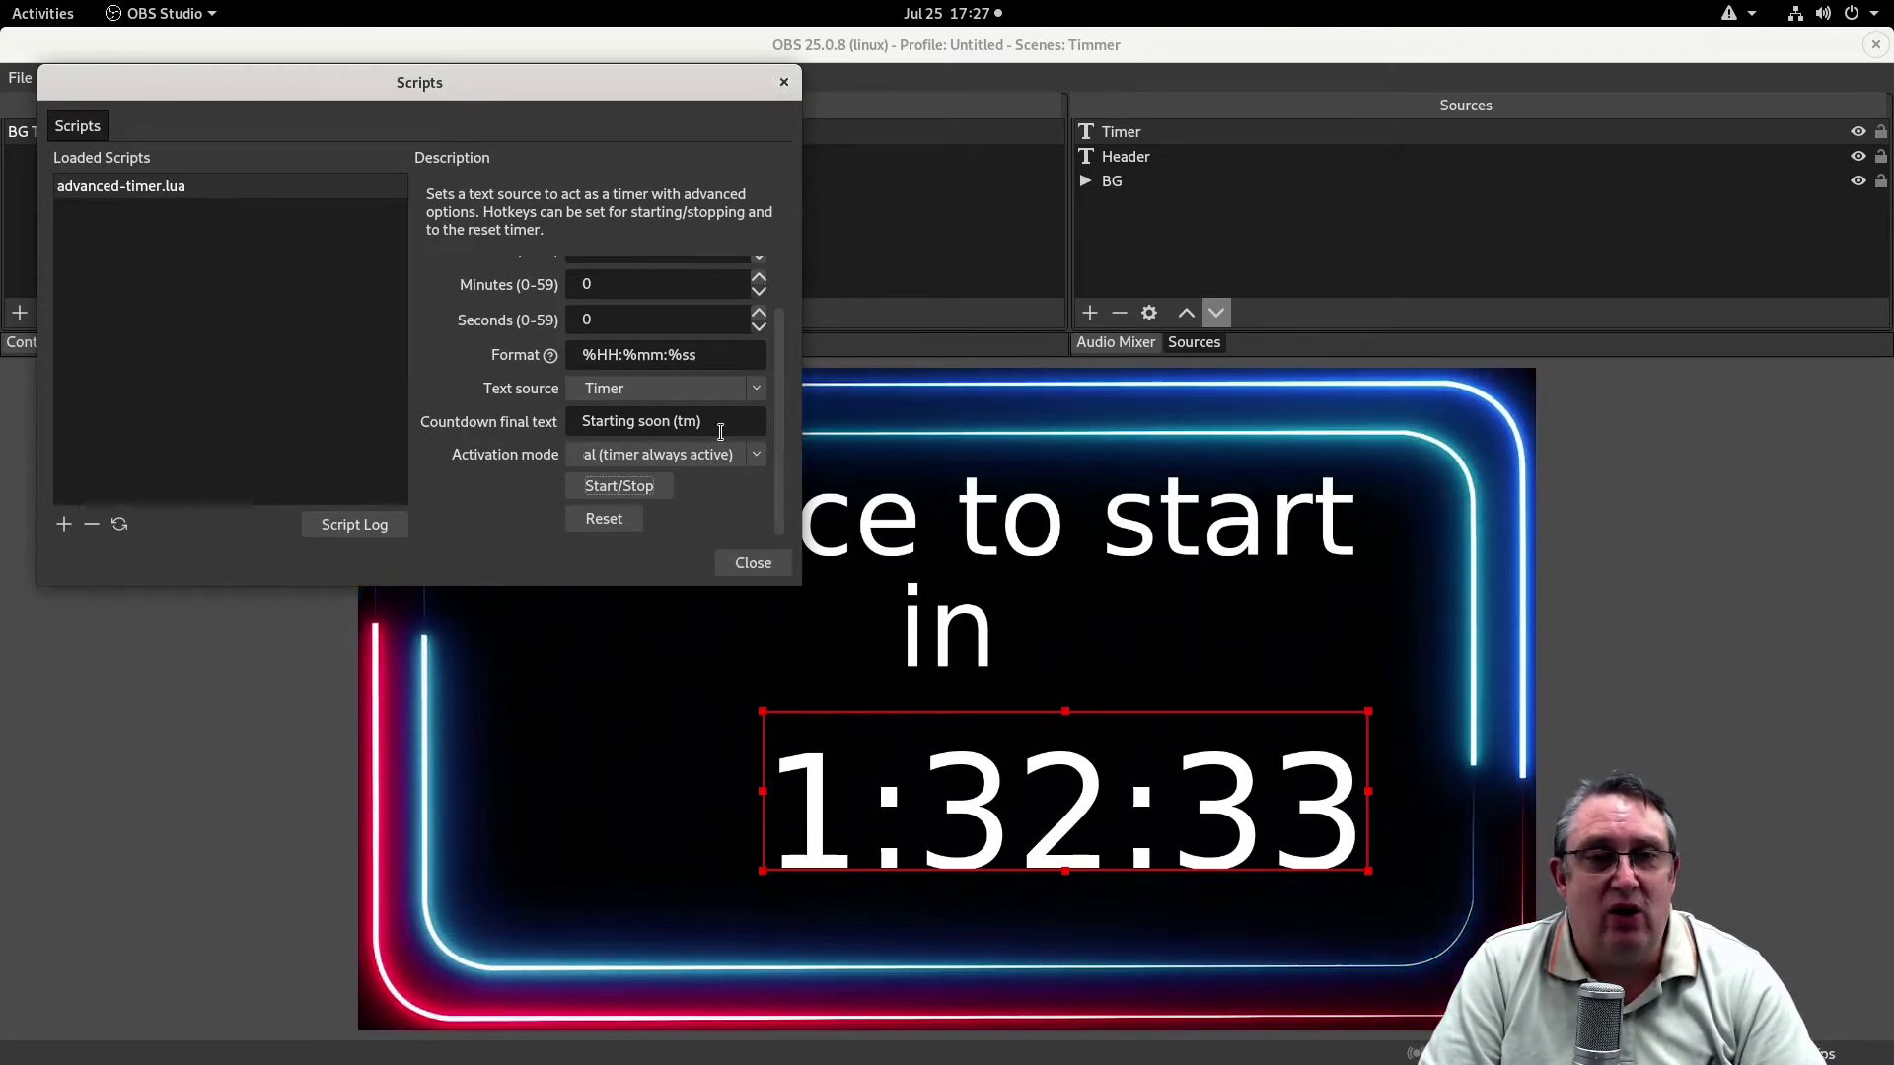
pyautogui.scroll(1, 710, 414)
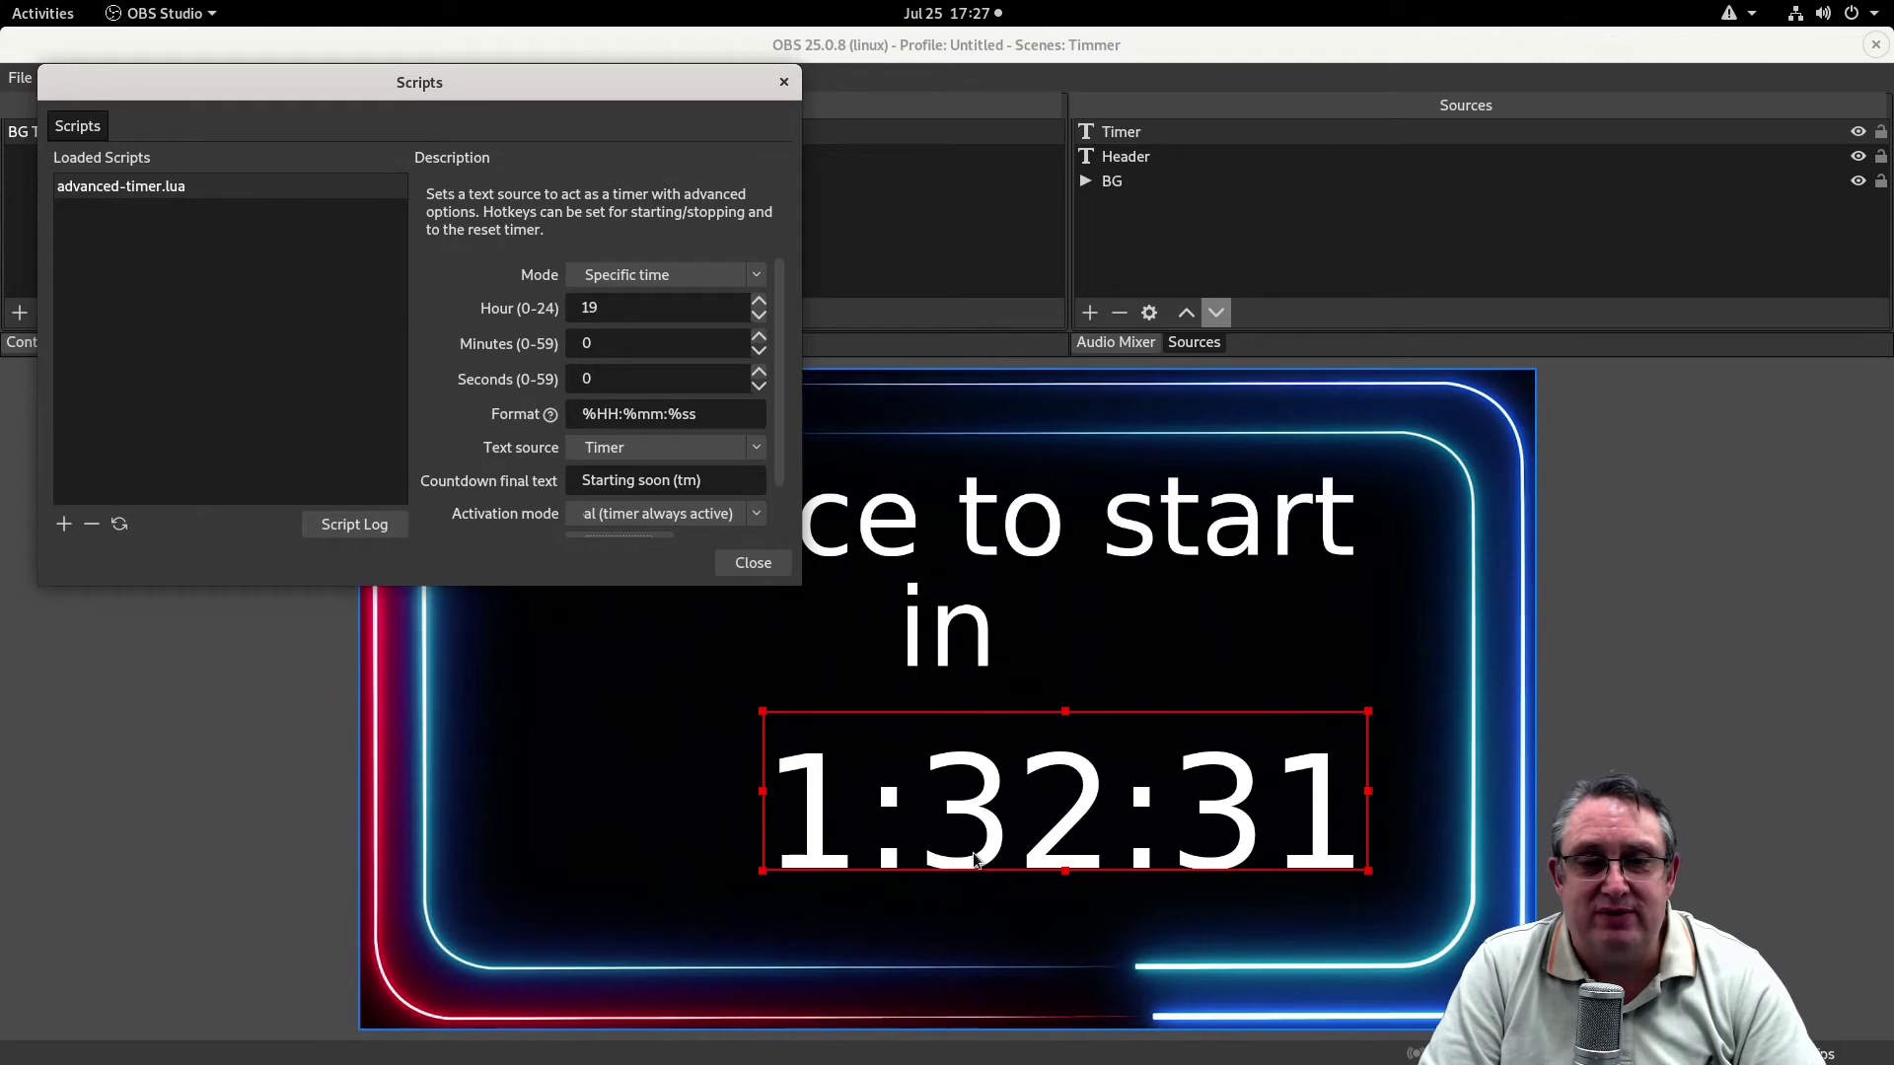
pyautogui.press('Escape')
pyautogui.moveTo(986, 779); pyautogui.dragTo(872, 767)
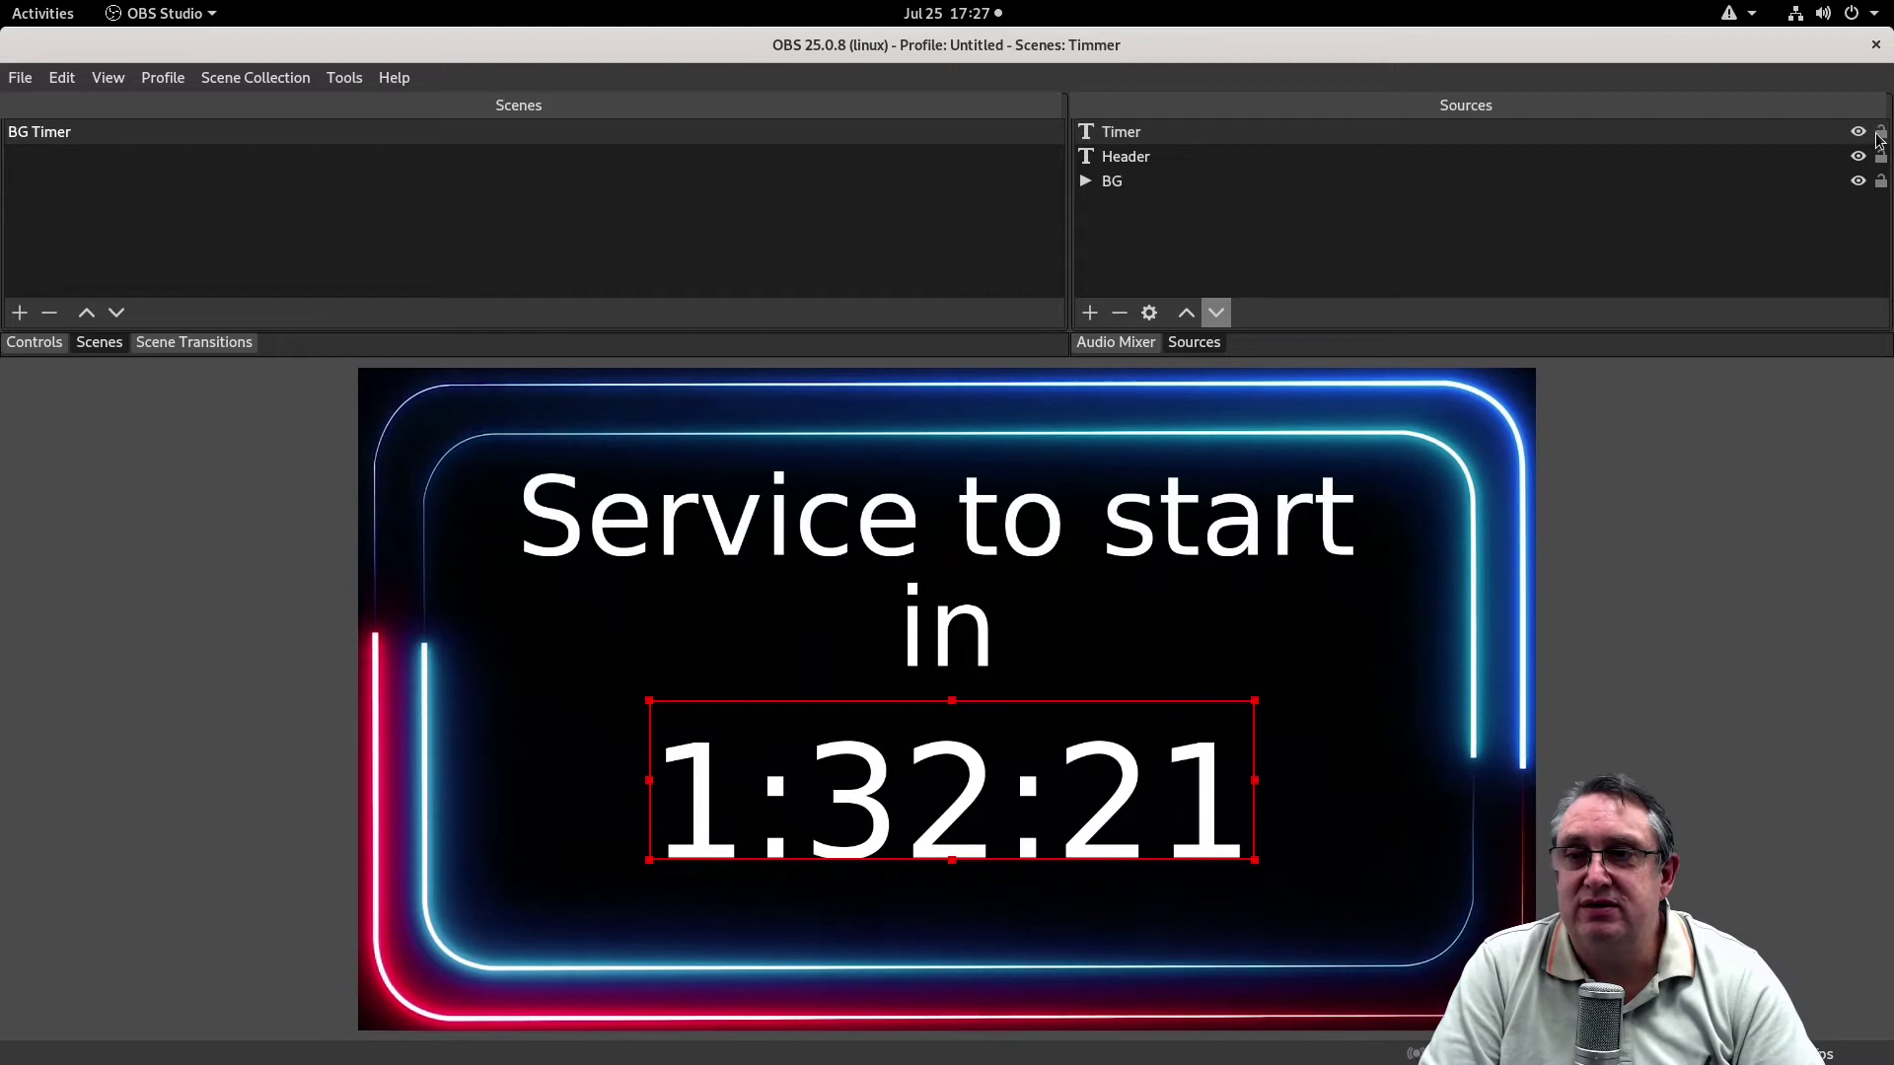
# Lock the Timer, Header and BG sources, then select BG
pyautogui.click(1881, 132)
pyautogui.click(1881, 155)
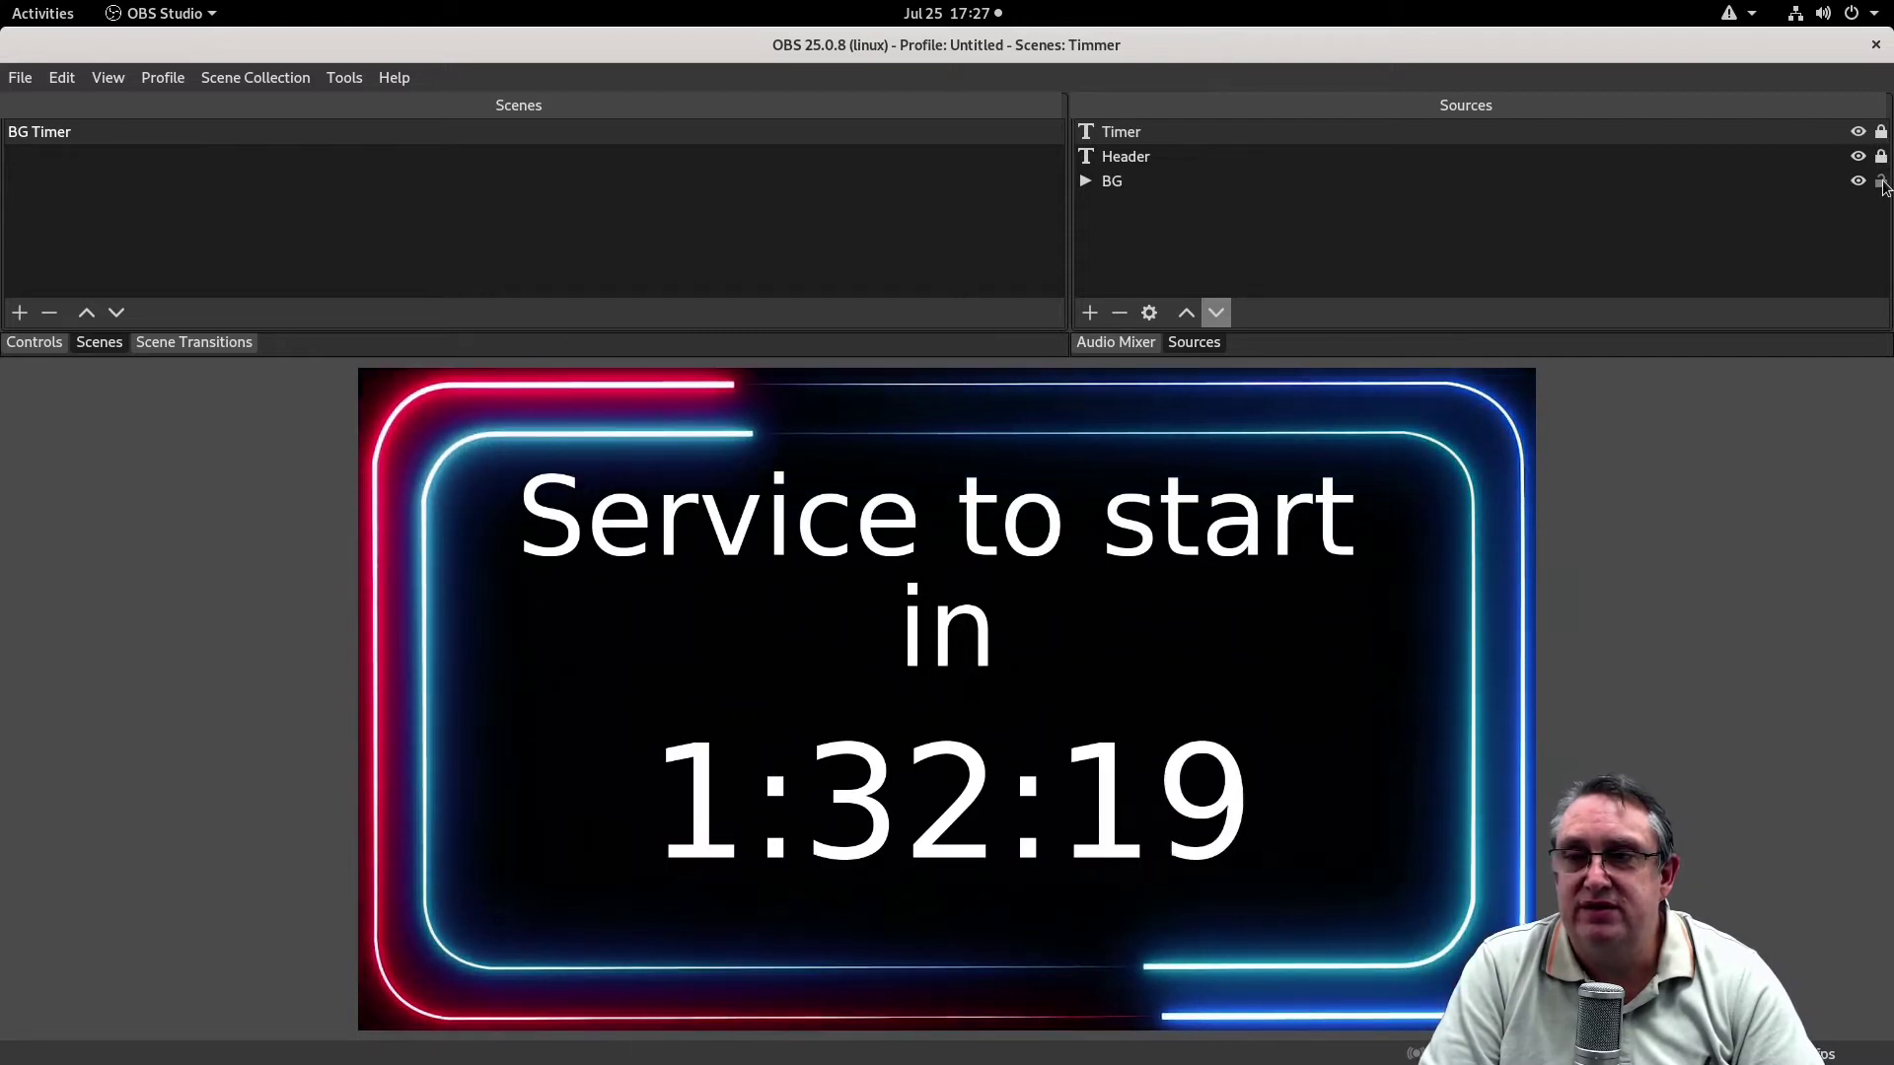
pyautogui.click(1881, 182)
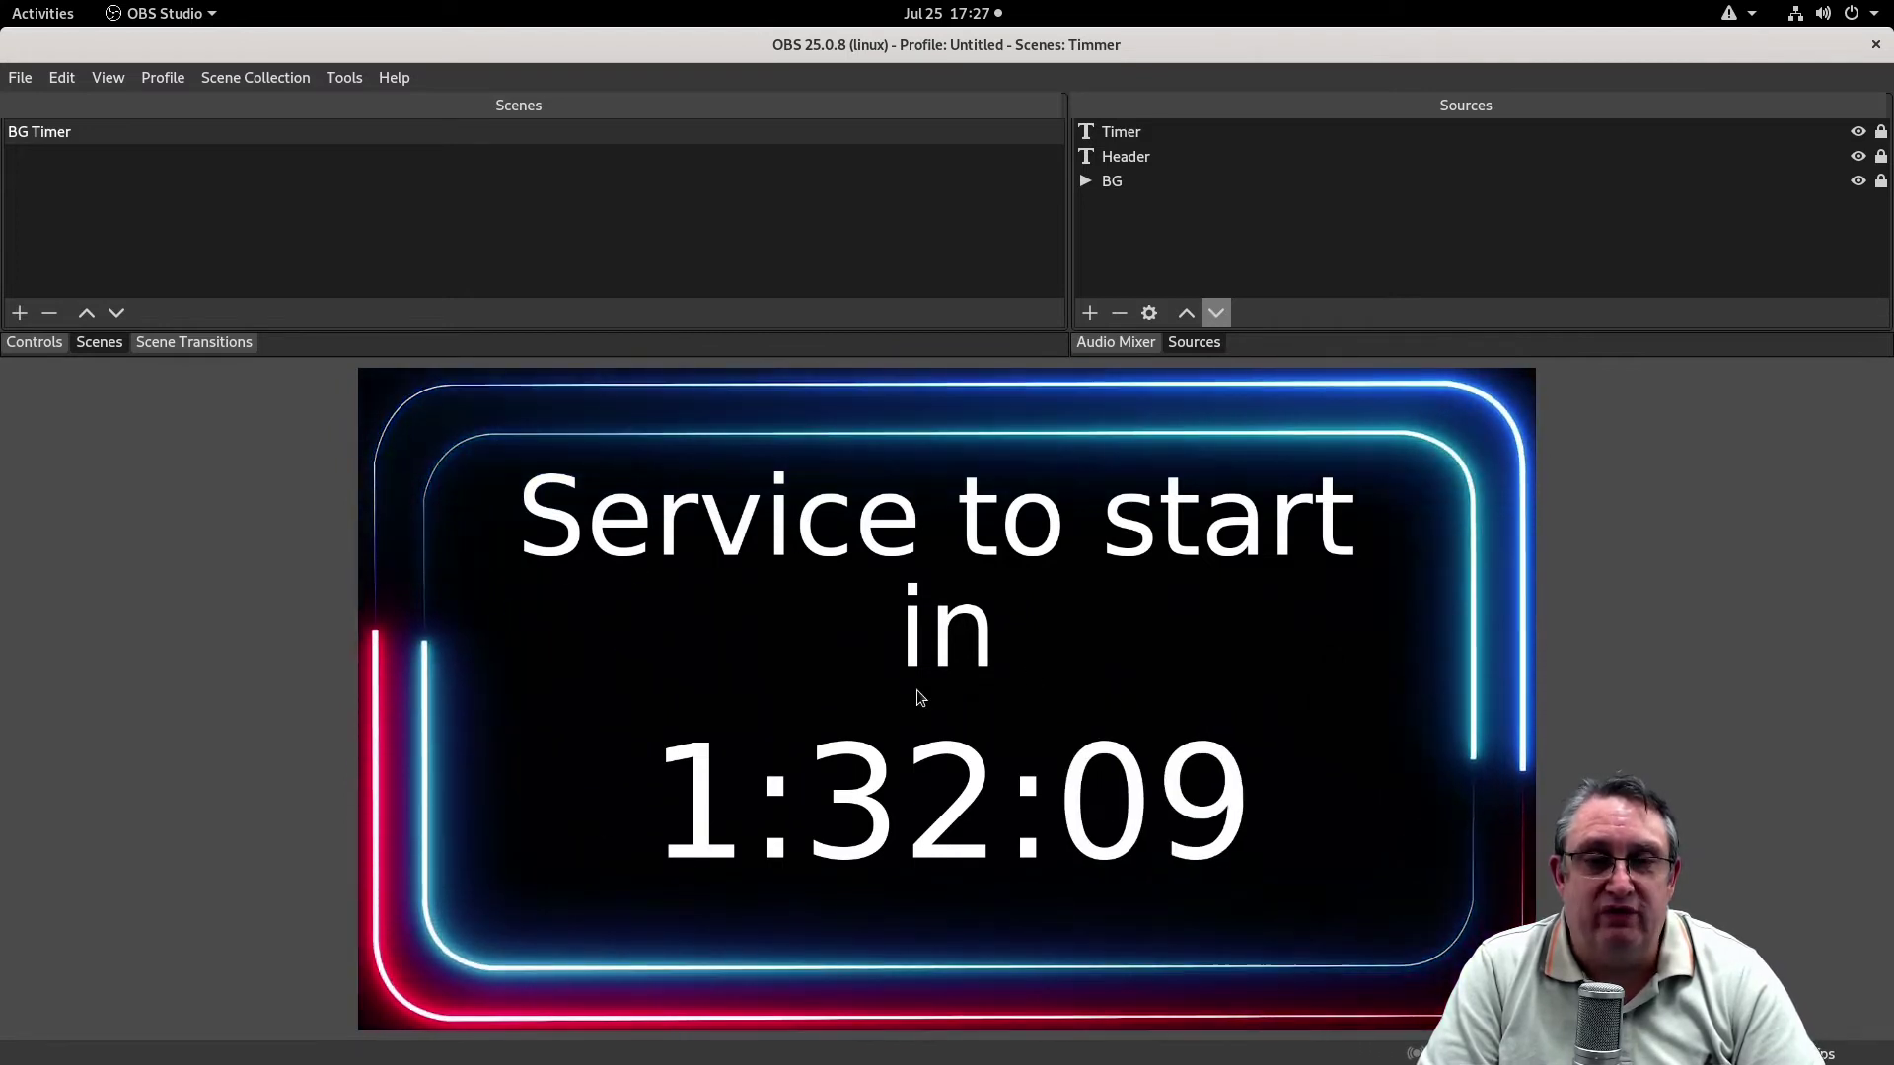
pyautogui.click(1135, 186)
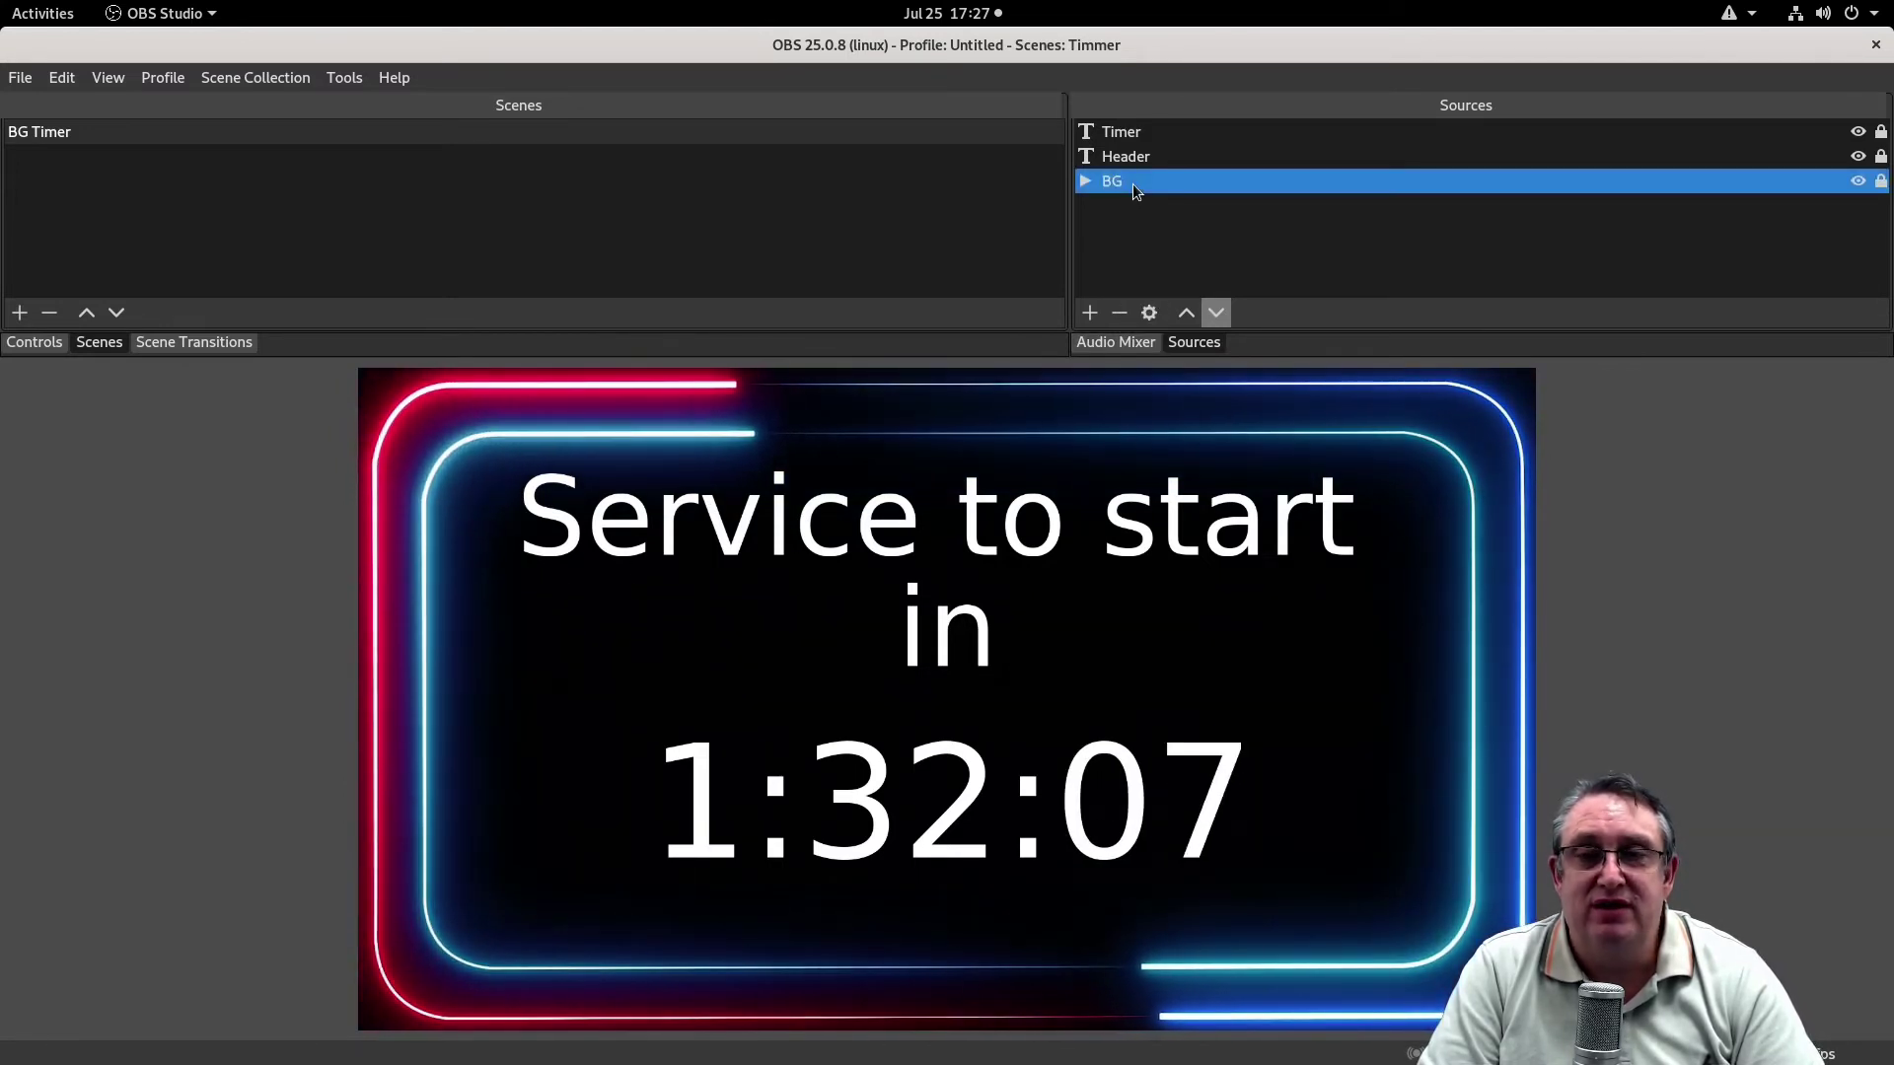
# Add a filter named 'Color Key' to the BG source
pyautogui.rightClick(1133, 184)
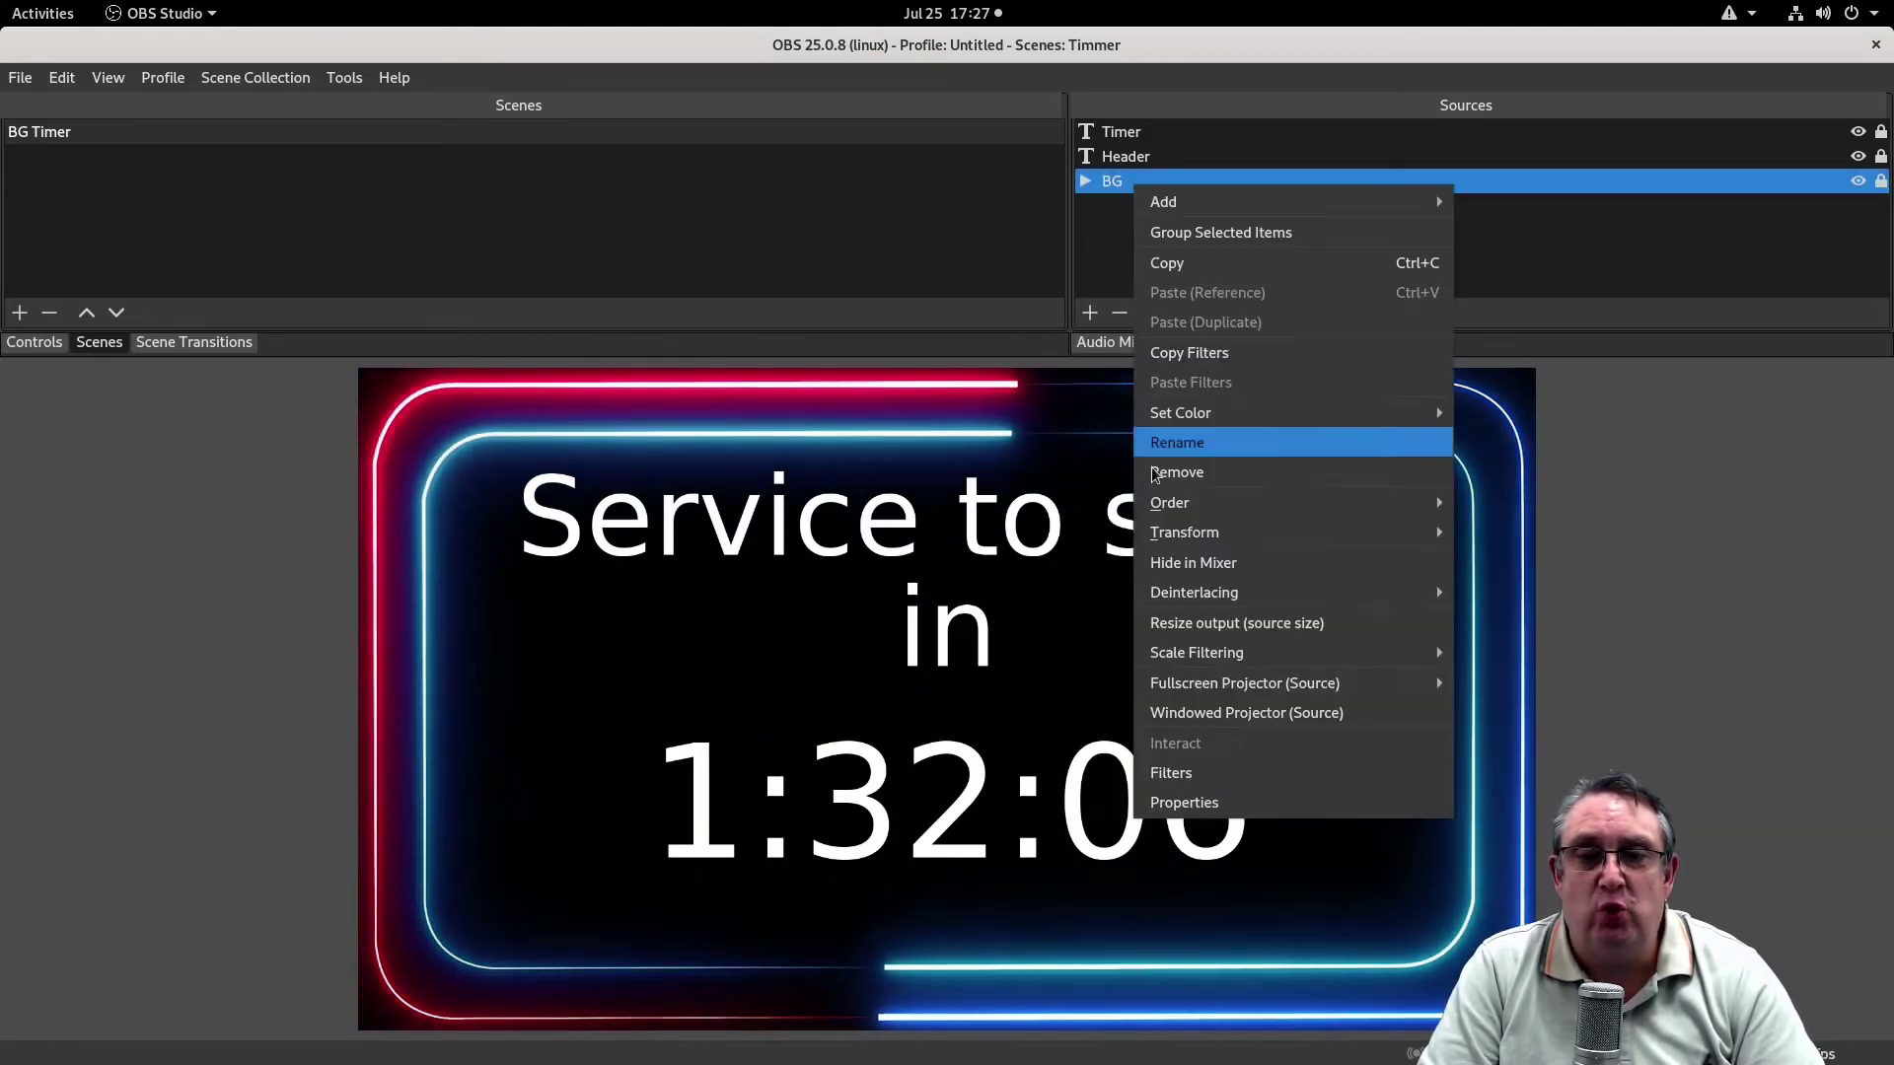
pyautogui.click(1183, 776)
pyautogui.click(528, 866)
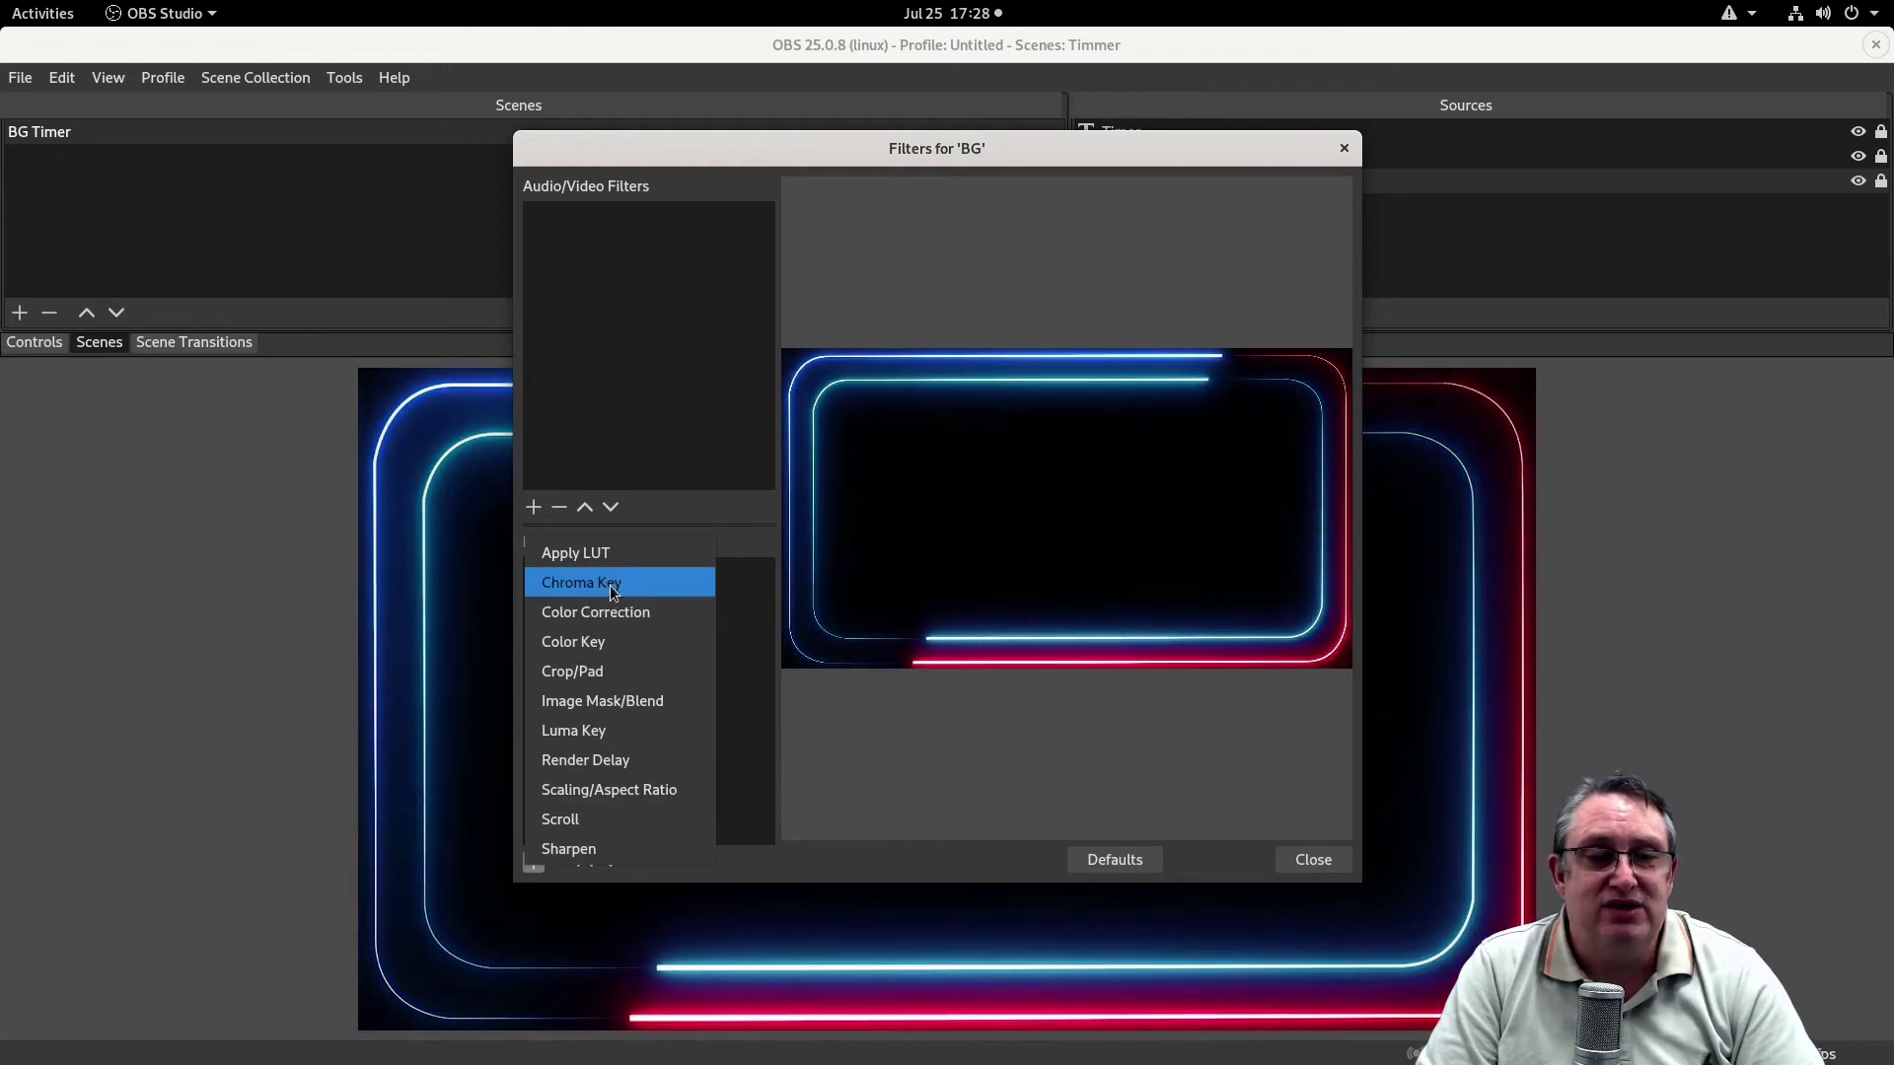
pyautogui.click(609, 646)
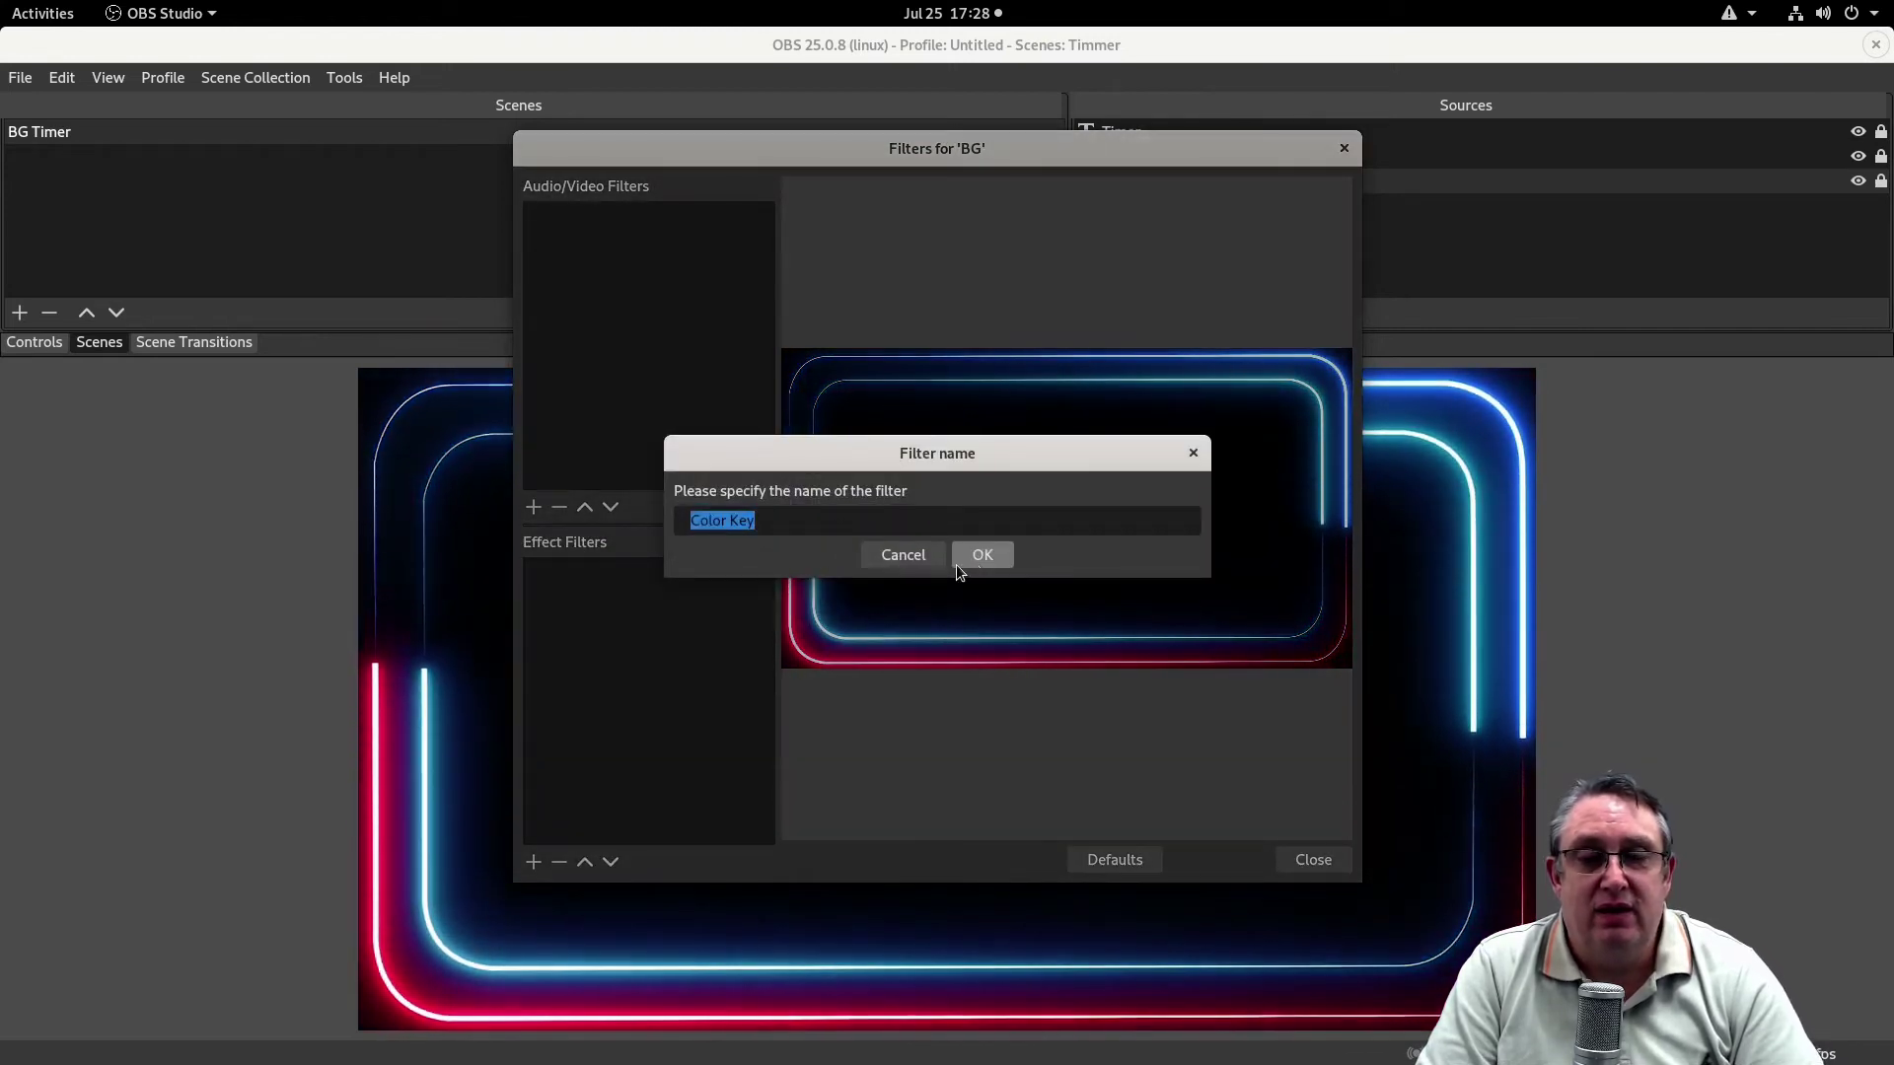
pyautogui.click(977, 559)
# Key a custom colour sampled from the dark video background and raise similarity to about 523
pyautogui.click(1006, 614)
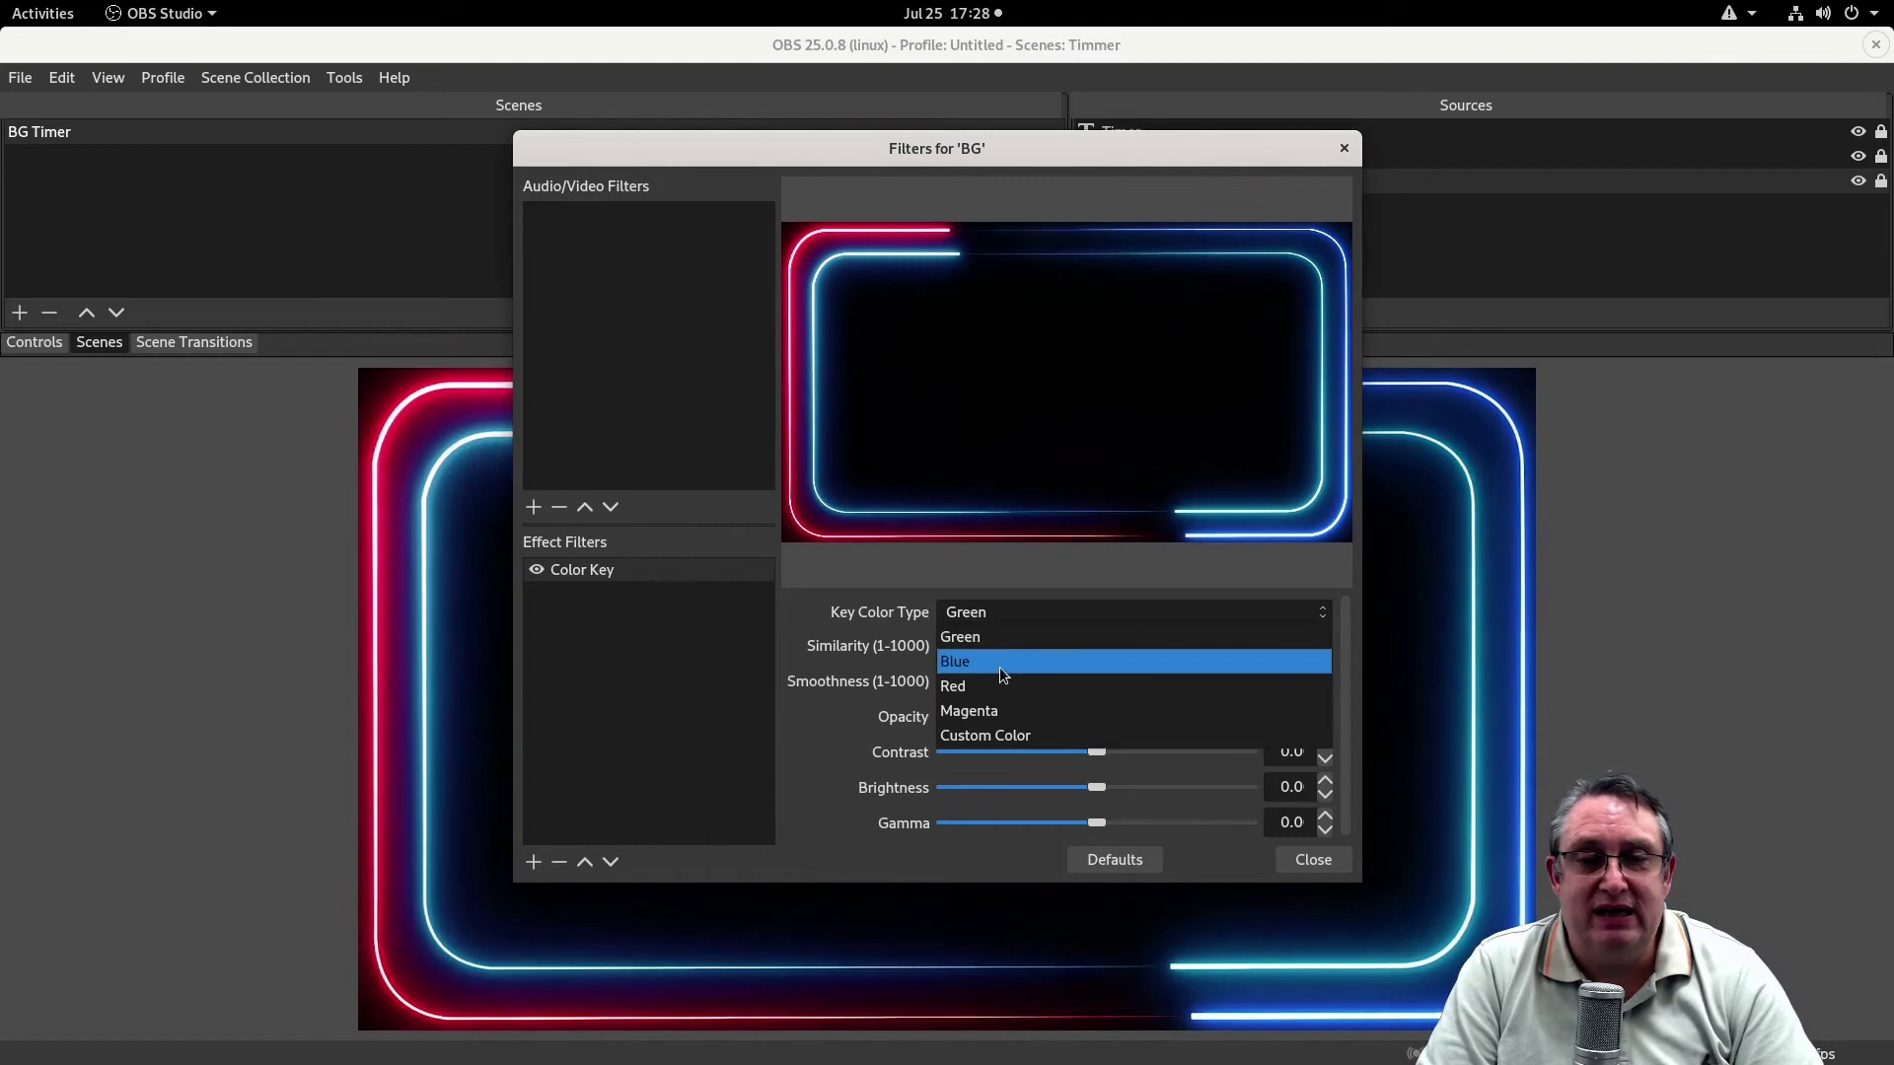
pyautogui.click(998, 732)
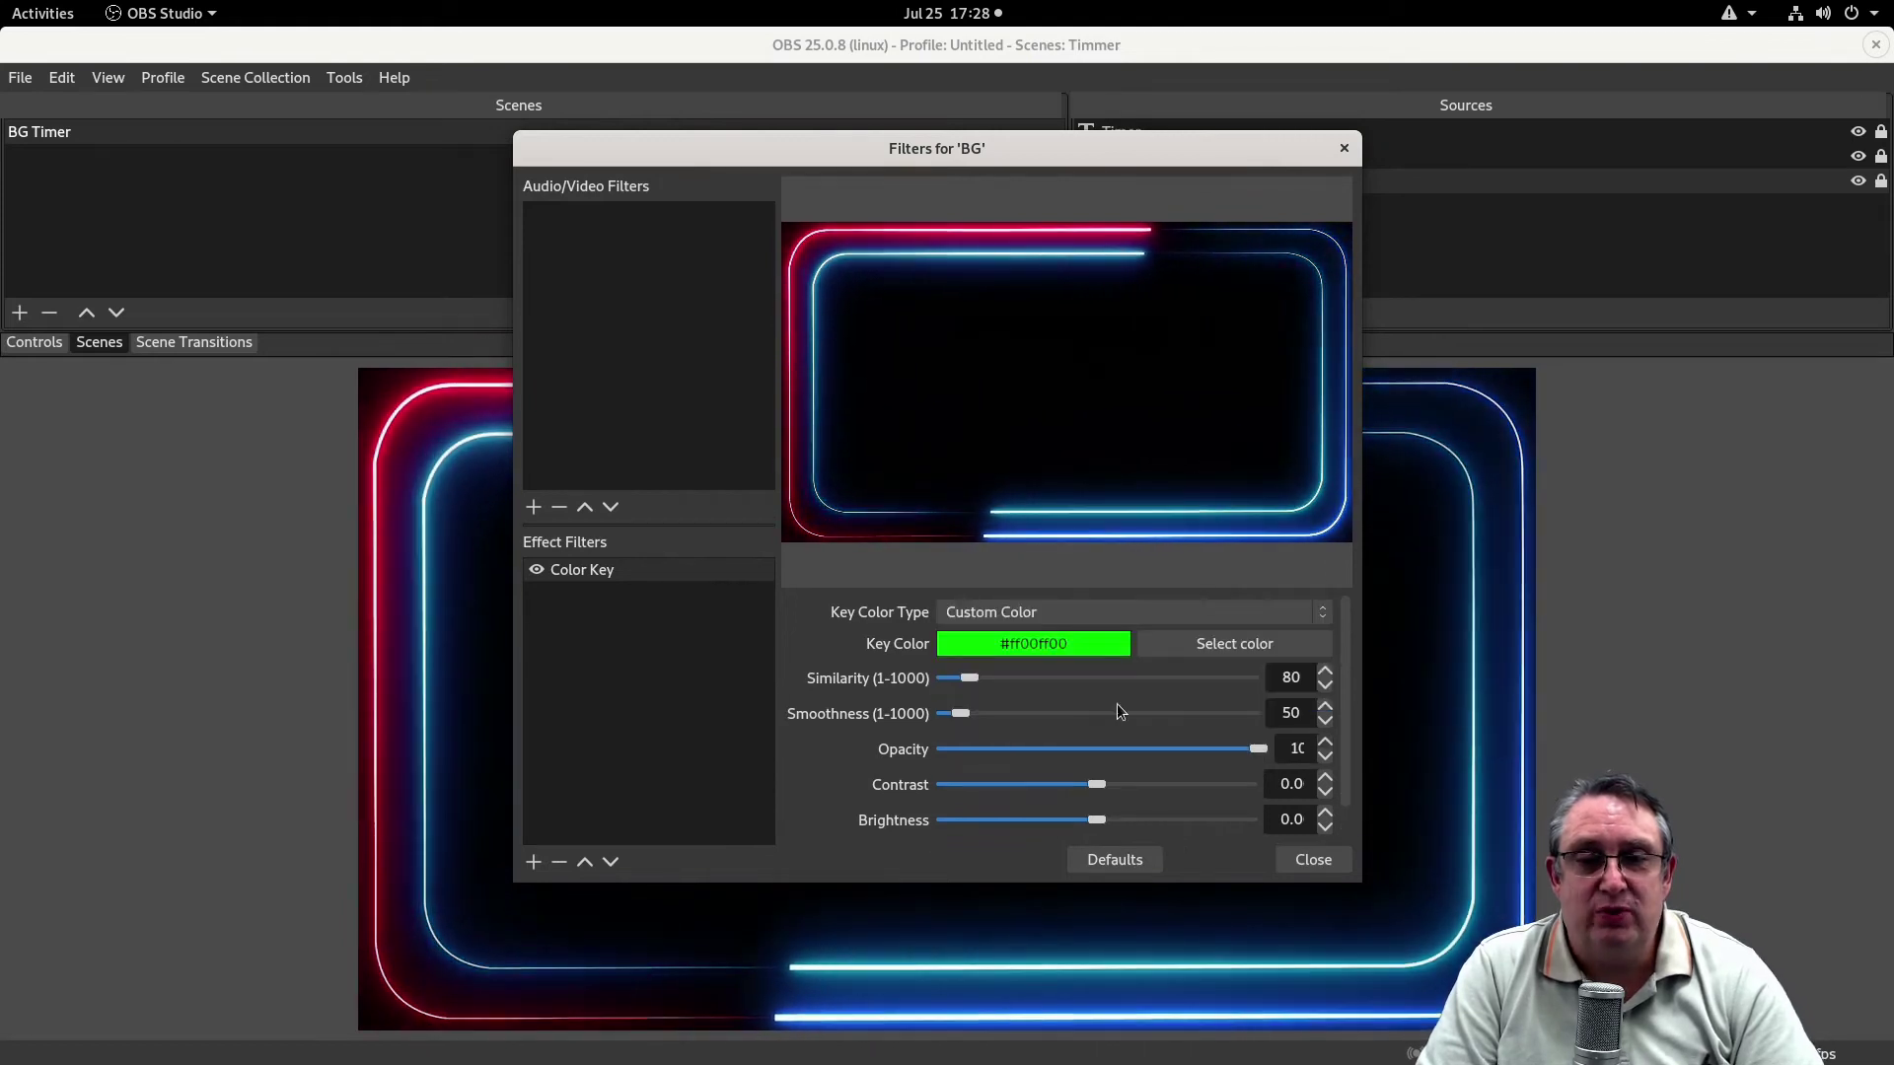
pyautogui.click(1191, 647)
pyautogui.click(783, 505)
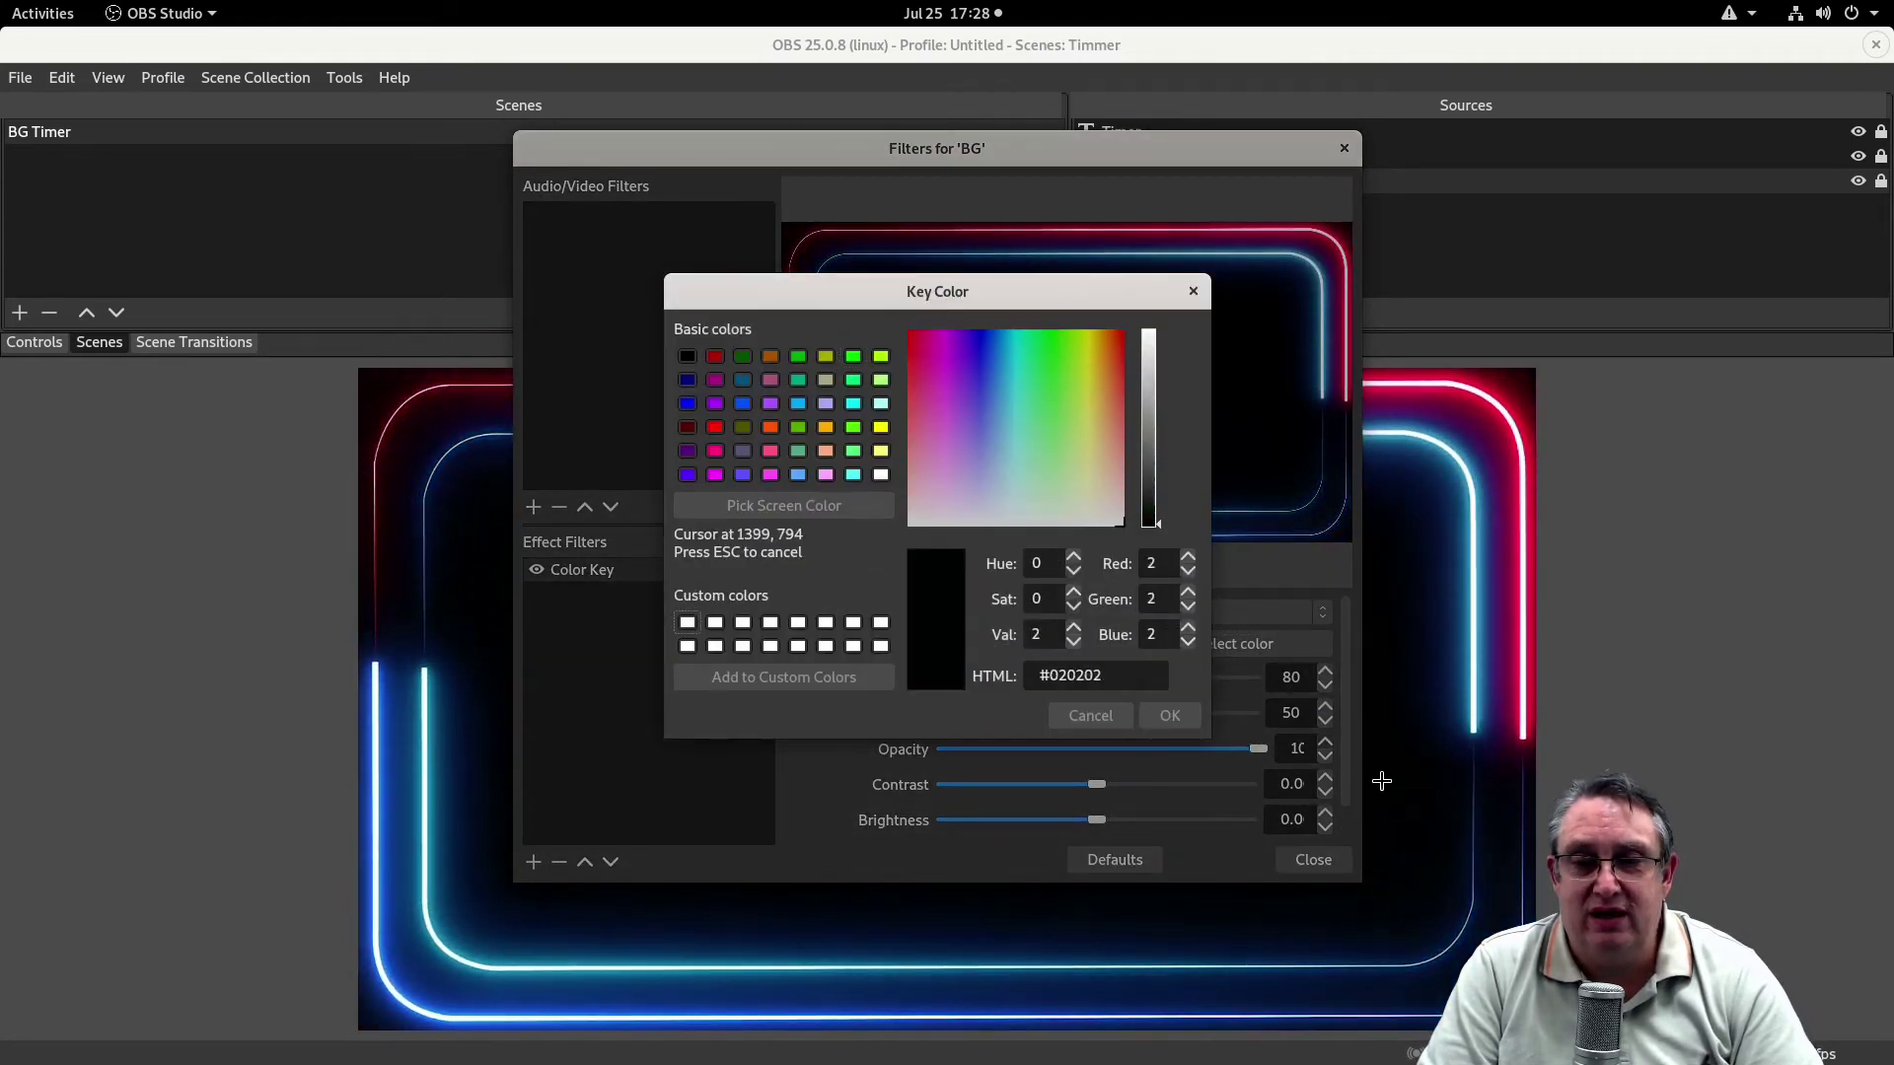
pyautogui.click(1392, 773)
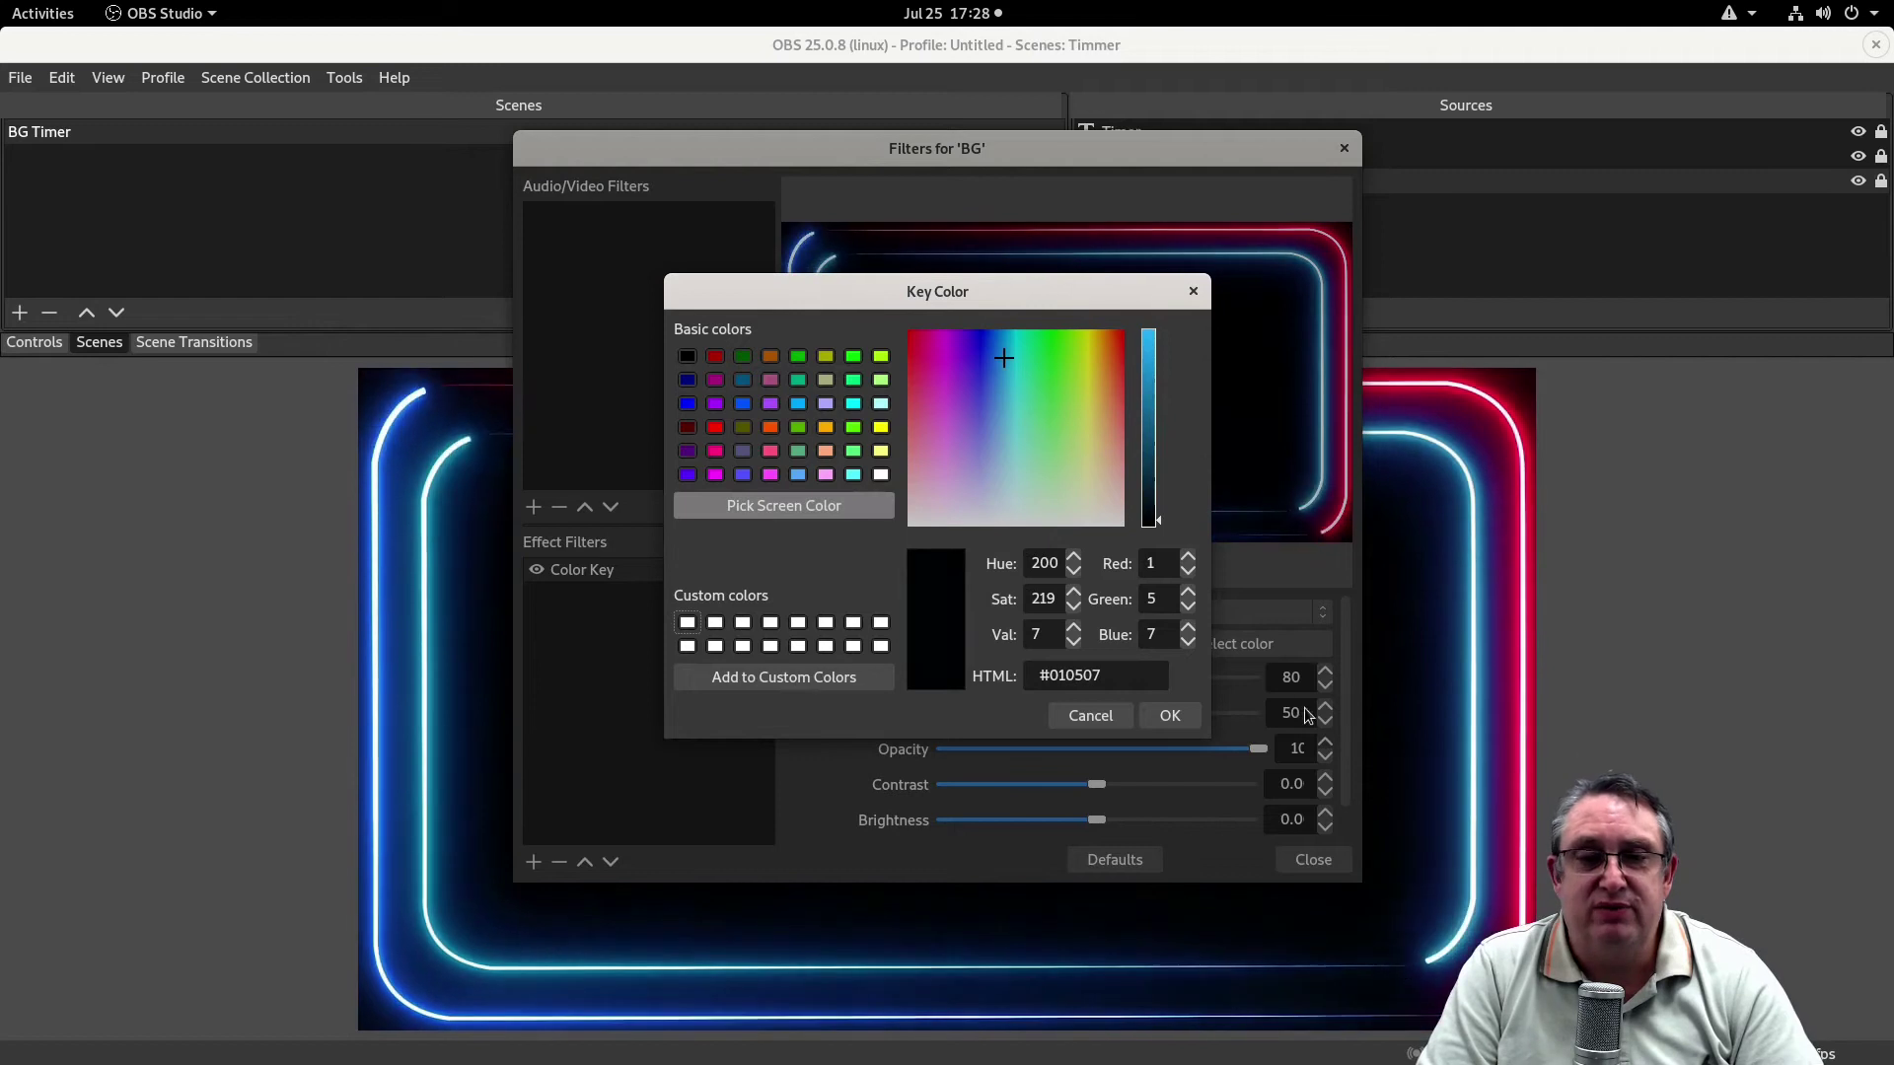
pyautogui.click(1174, 717)
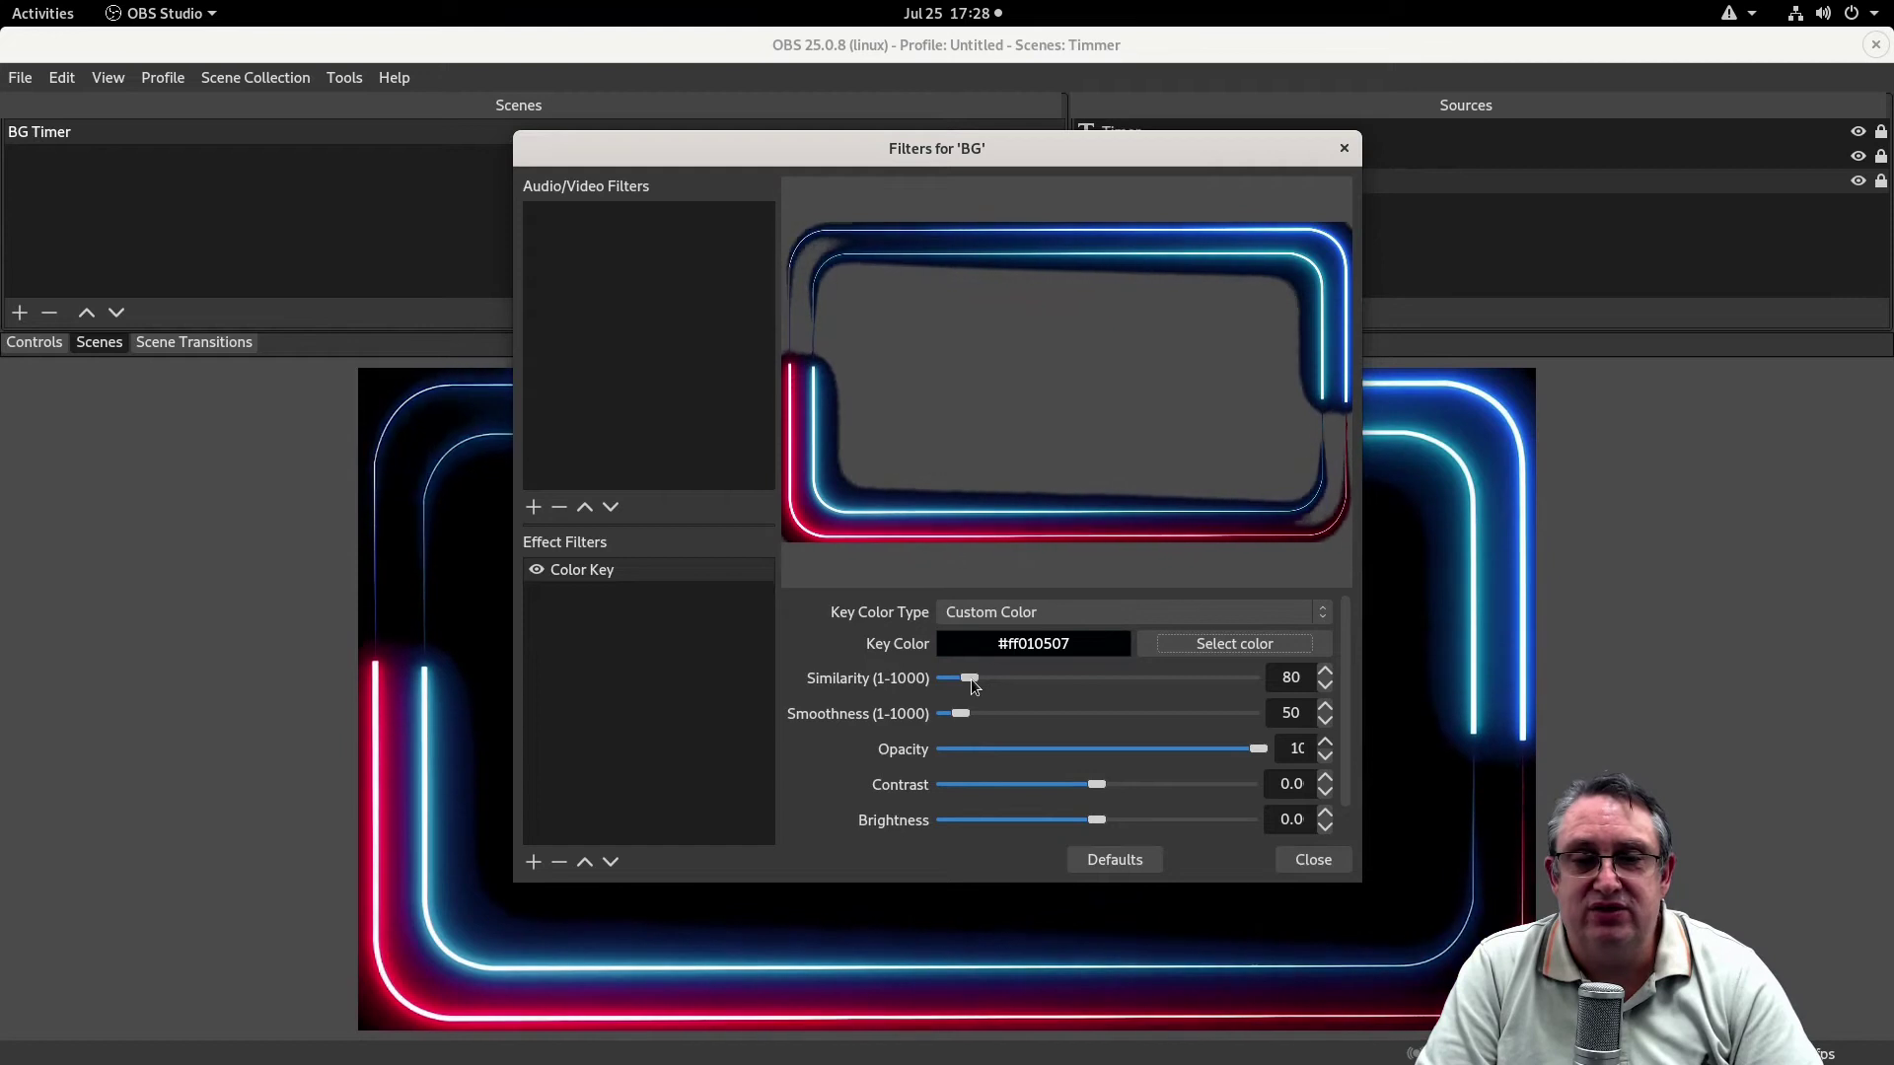
pyautogui.moveTo(972, 683); pyautogui.dragTo(1105, 690)
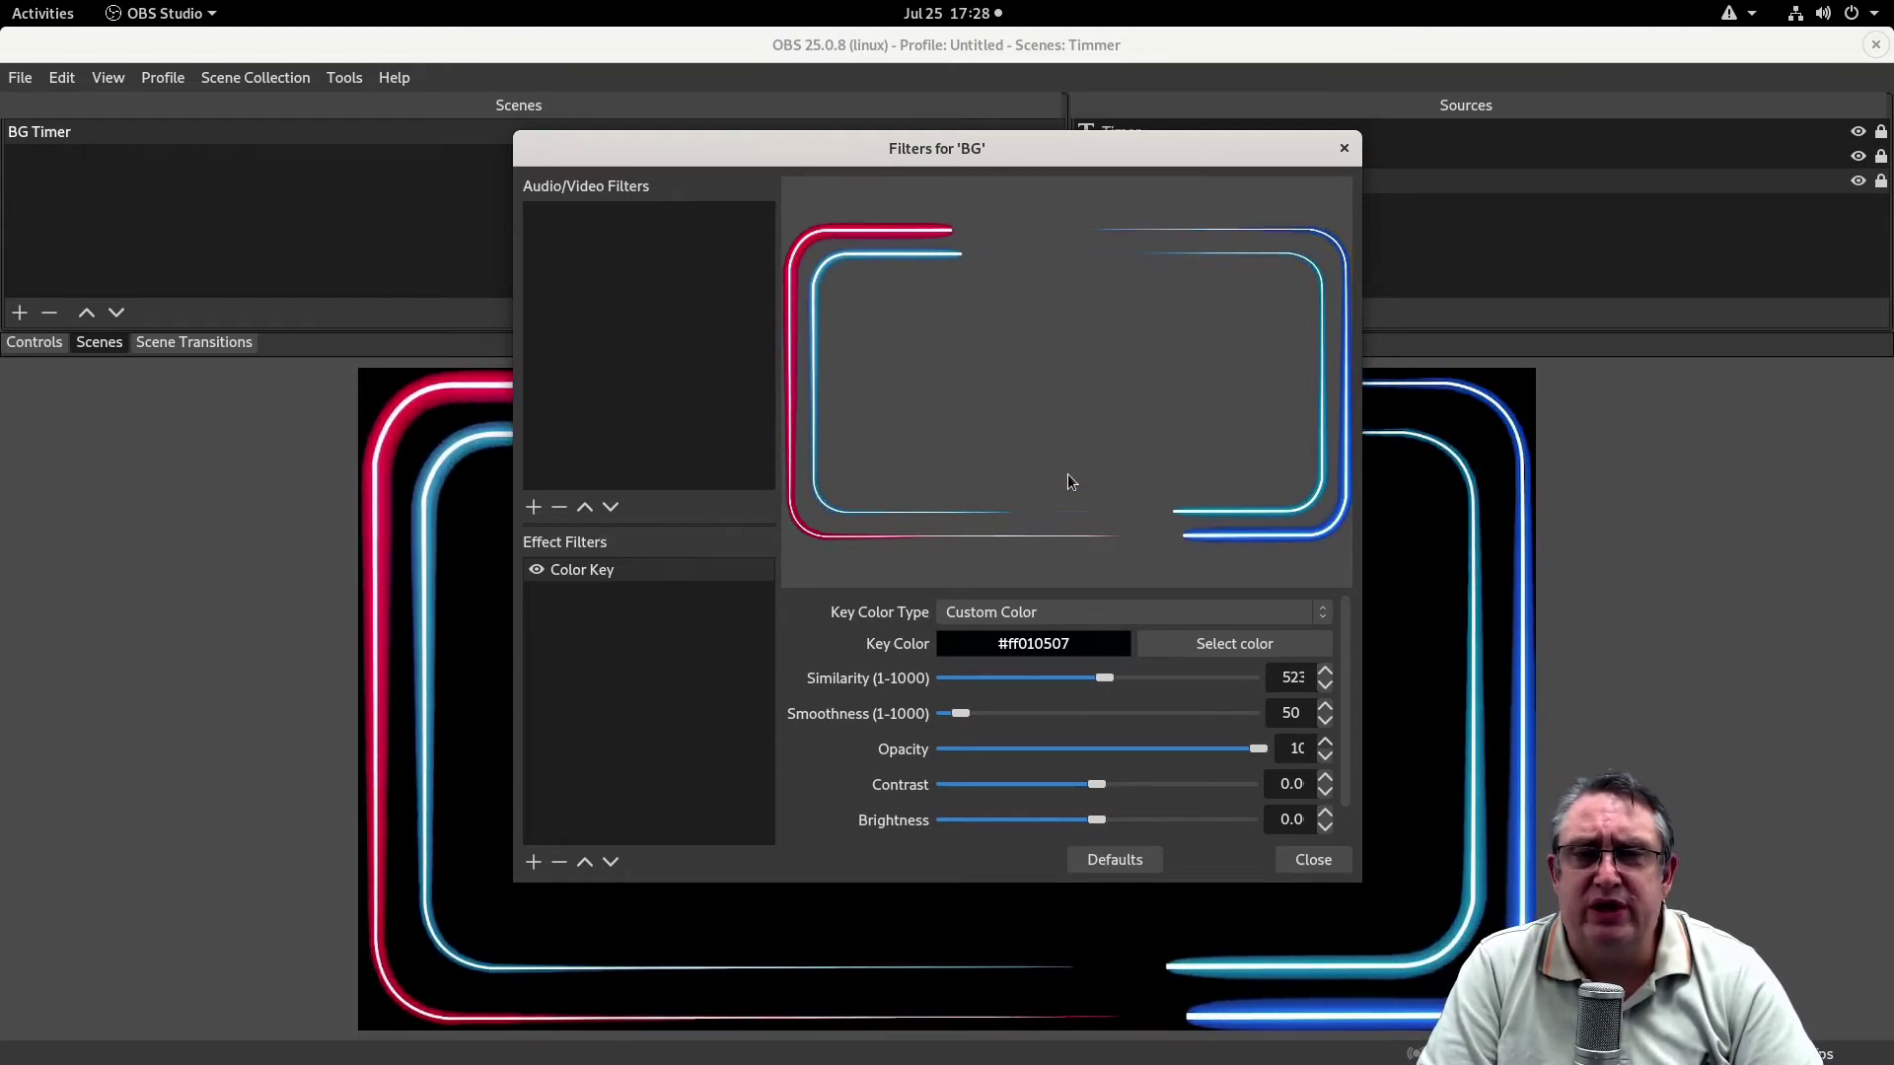
# Close the BG filters and create a new scene named 'Service Start'
pyautogui.click(1299, 861)
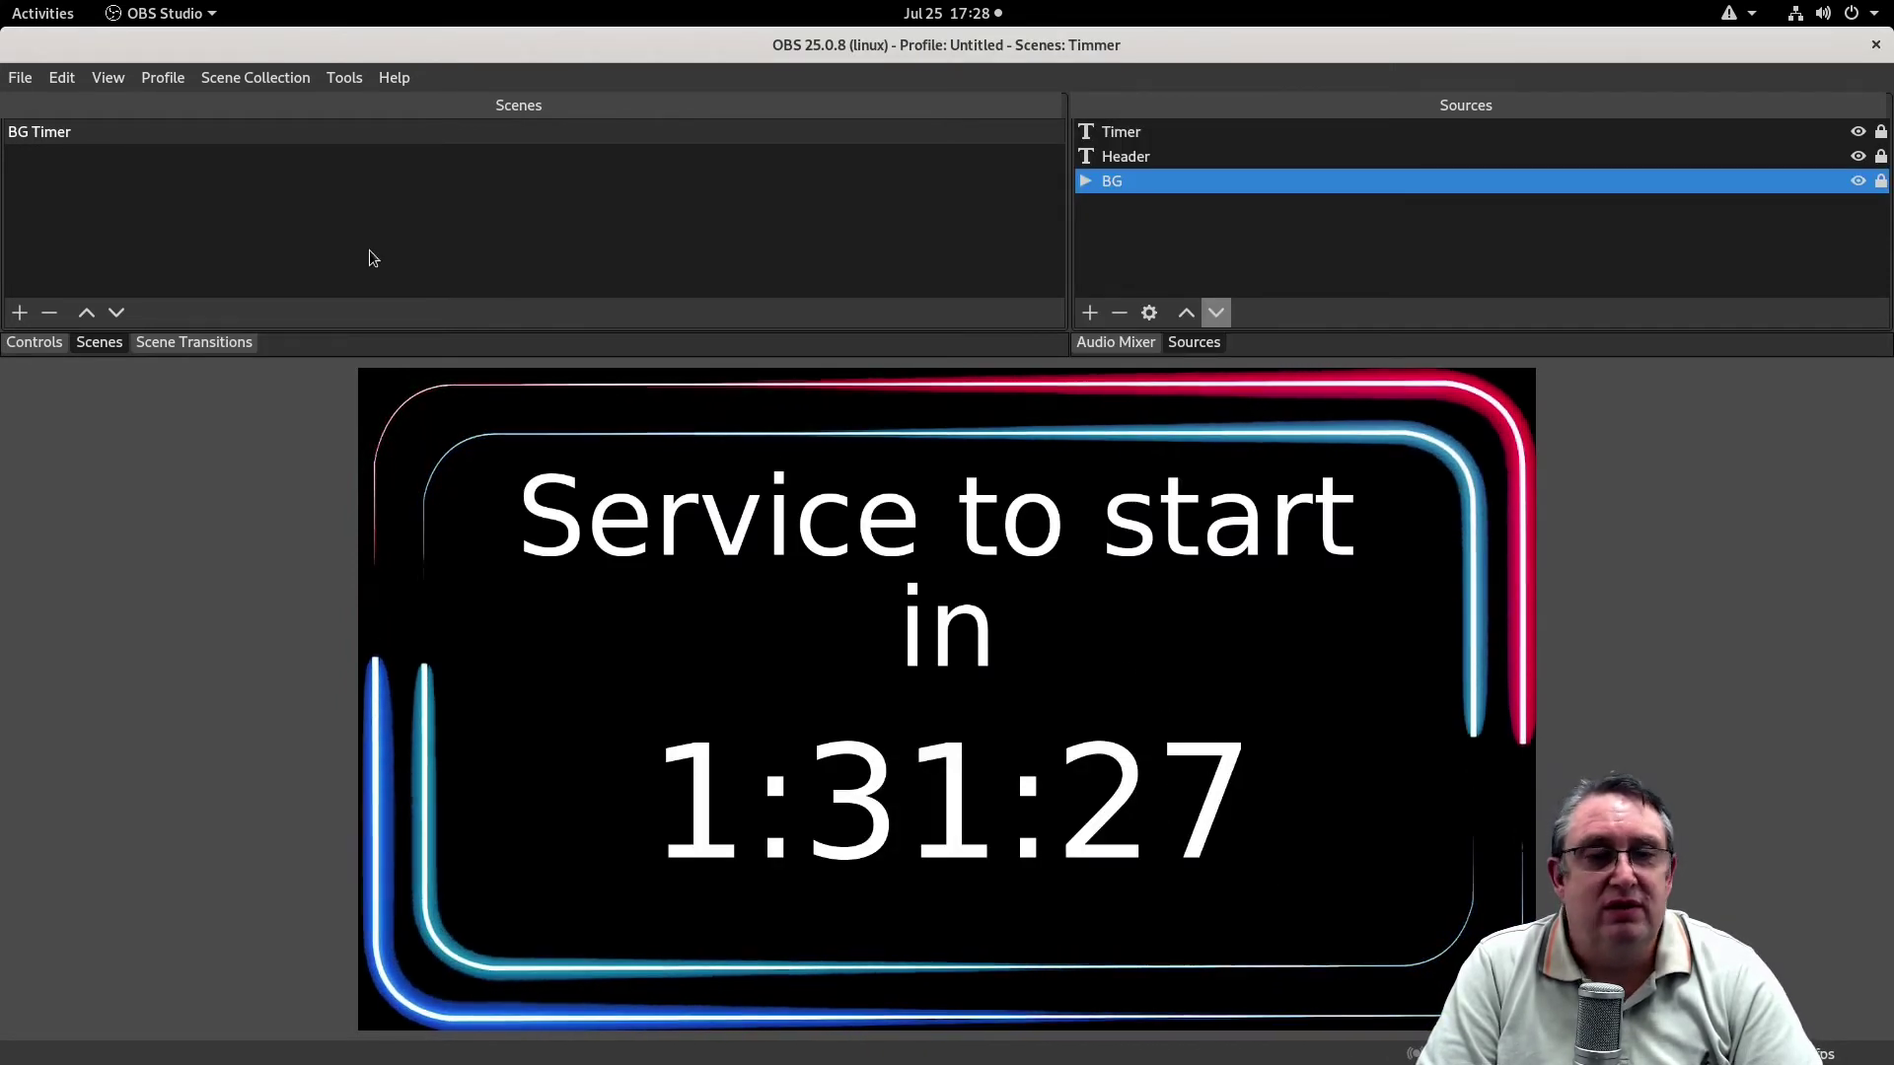
pyautogui.click(20, 312)
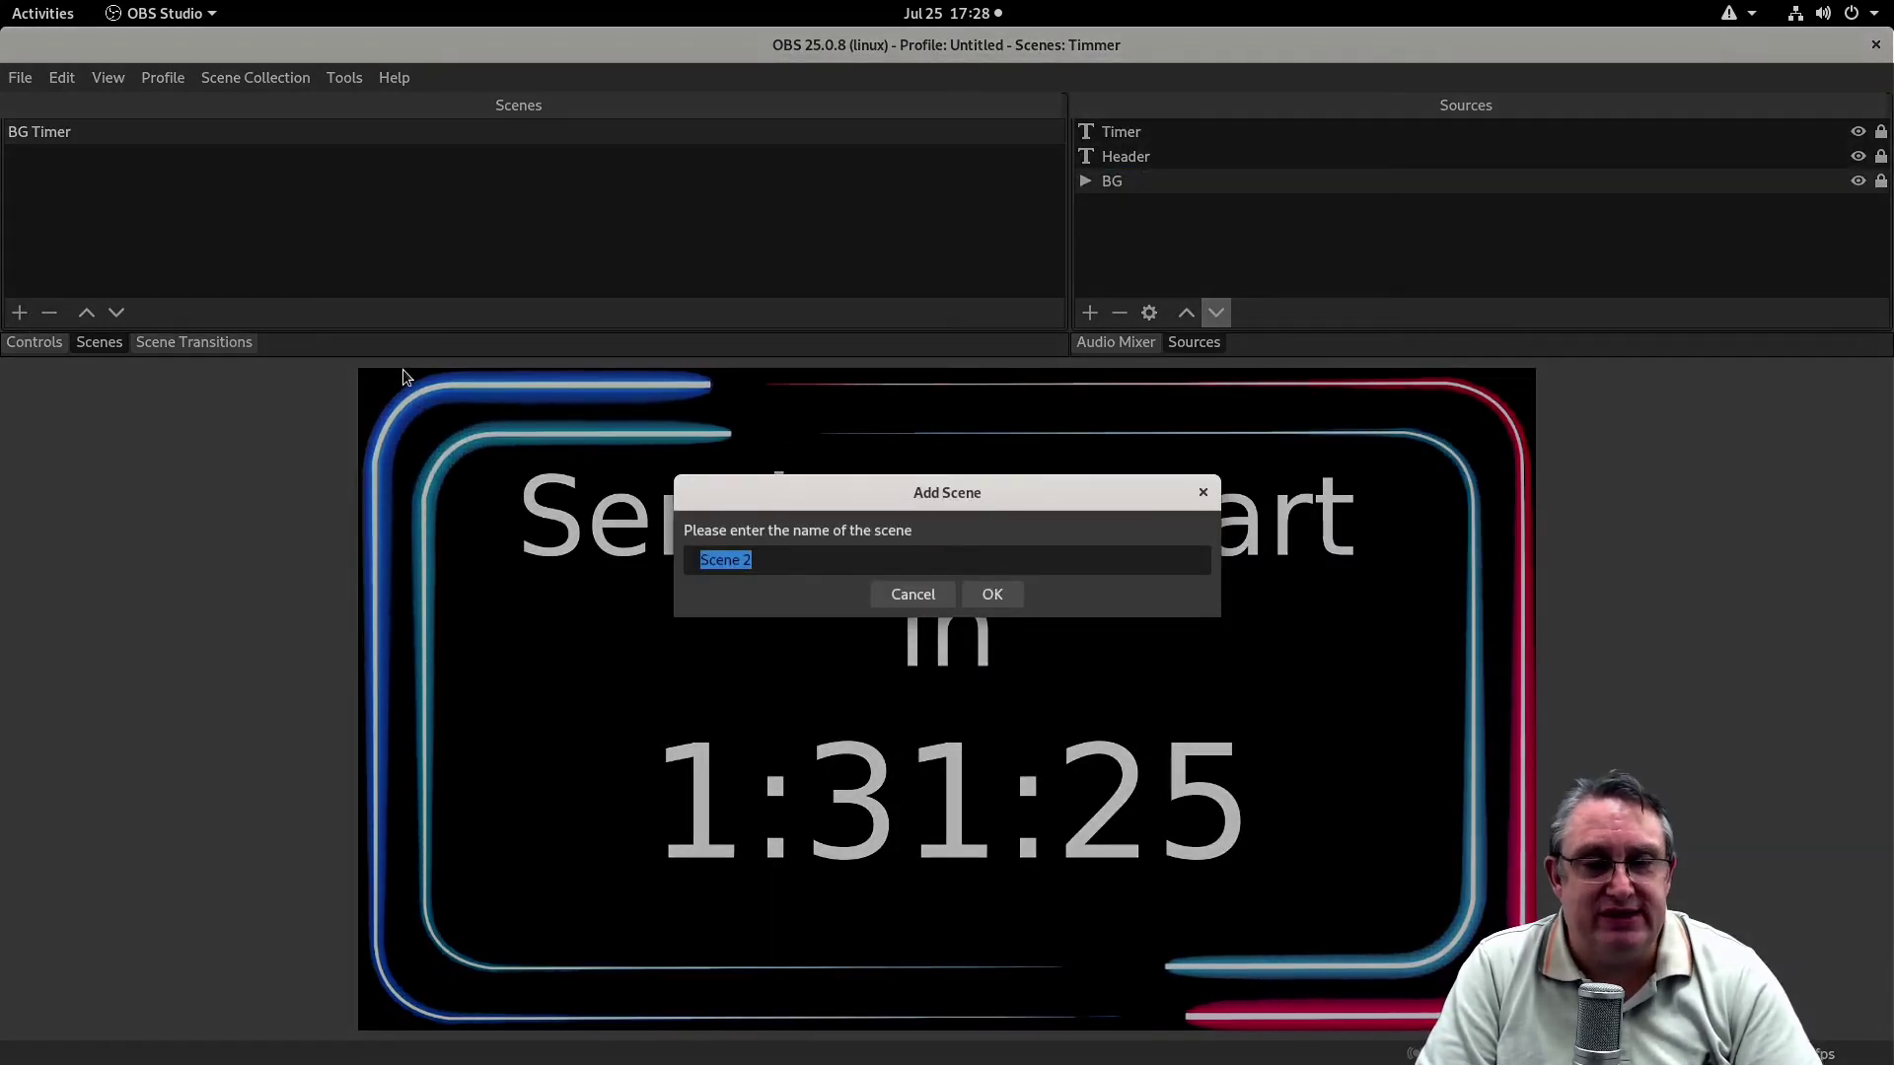
pyautogui.write('Ser')
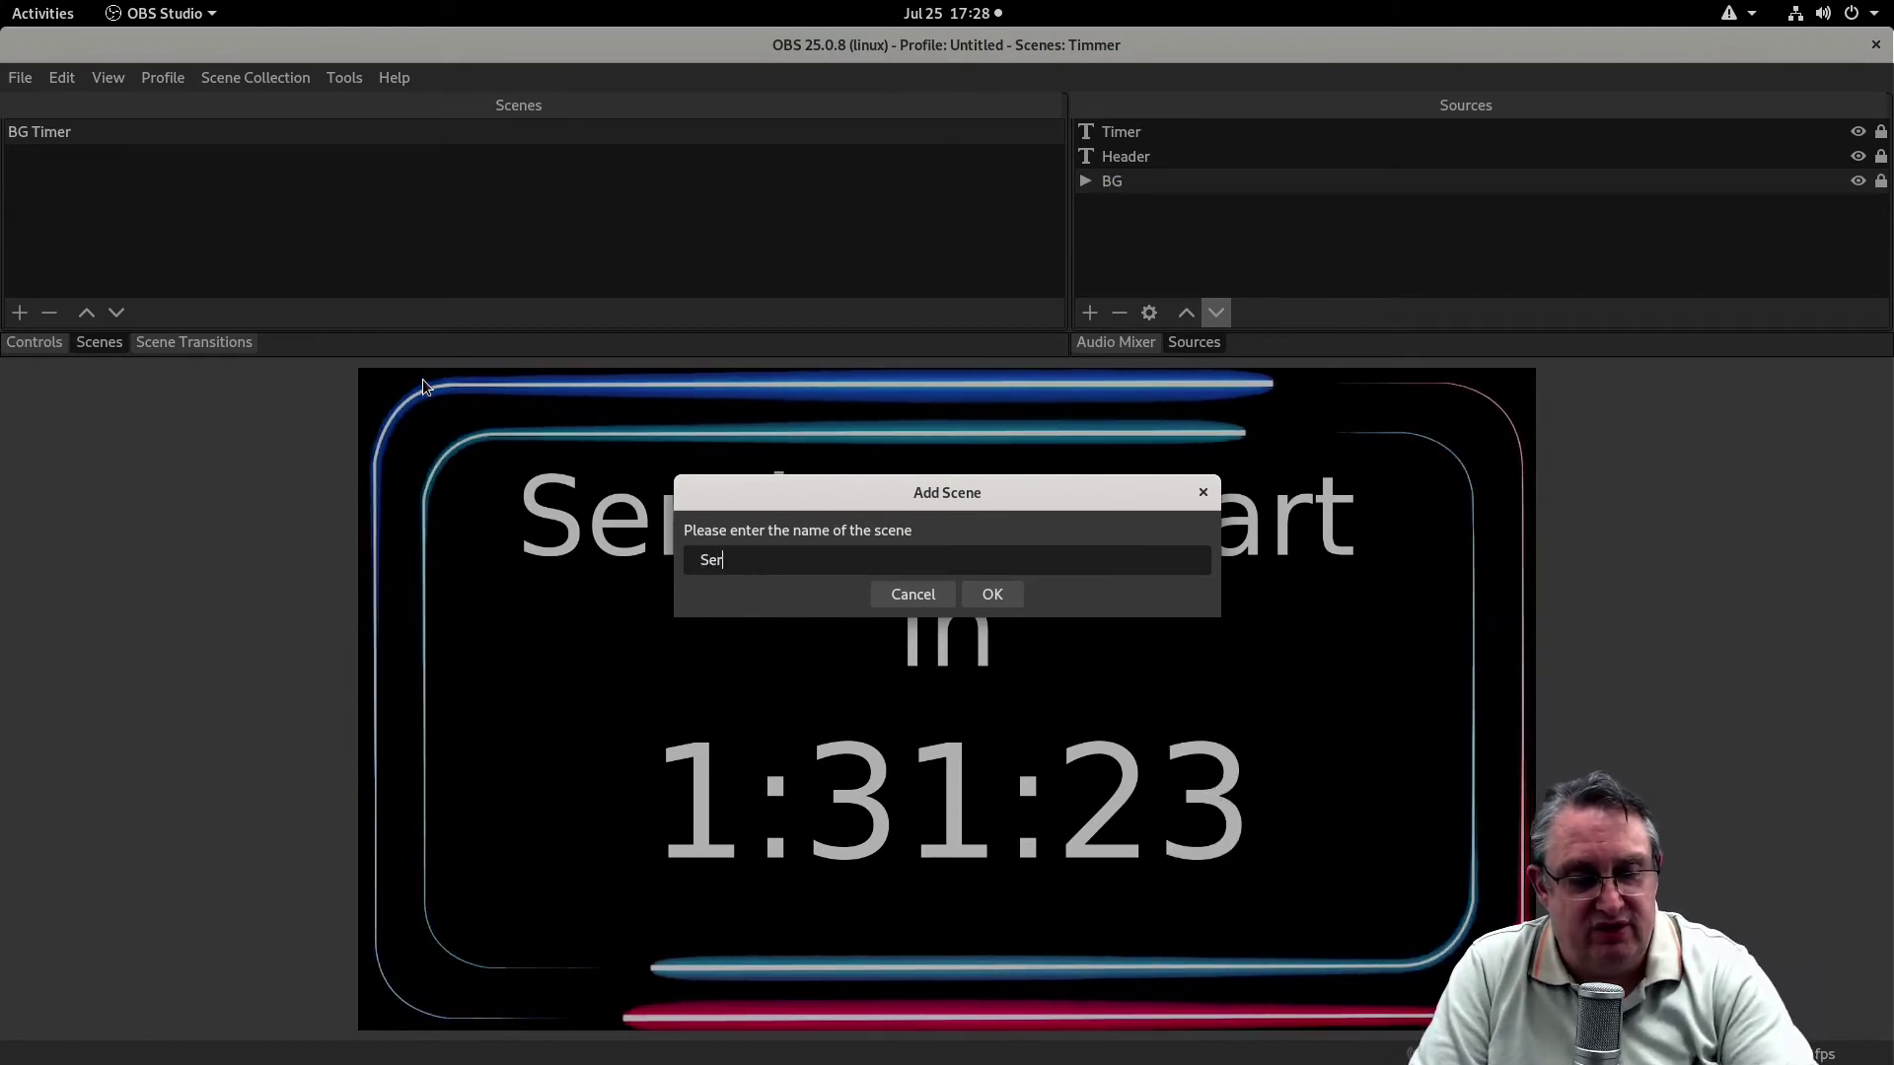
pyautogui.write('vice')
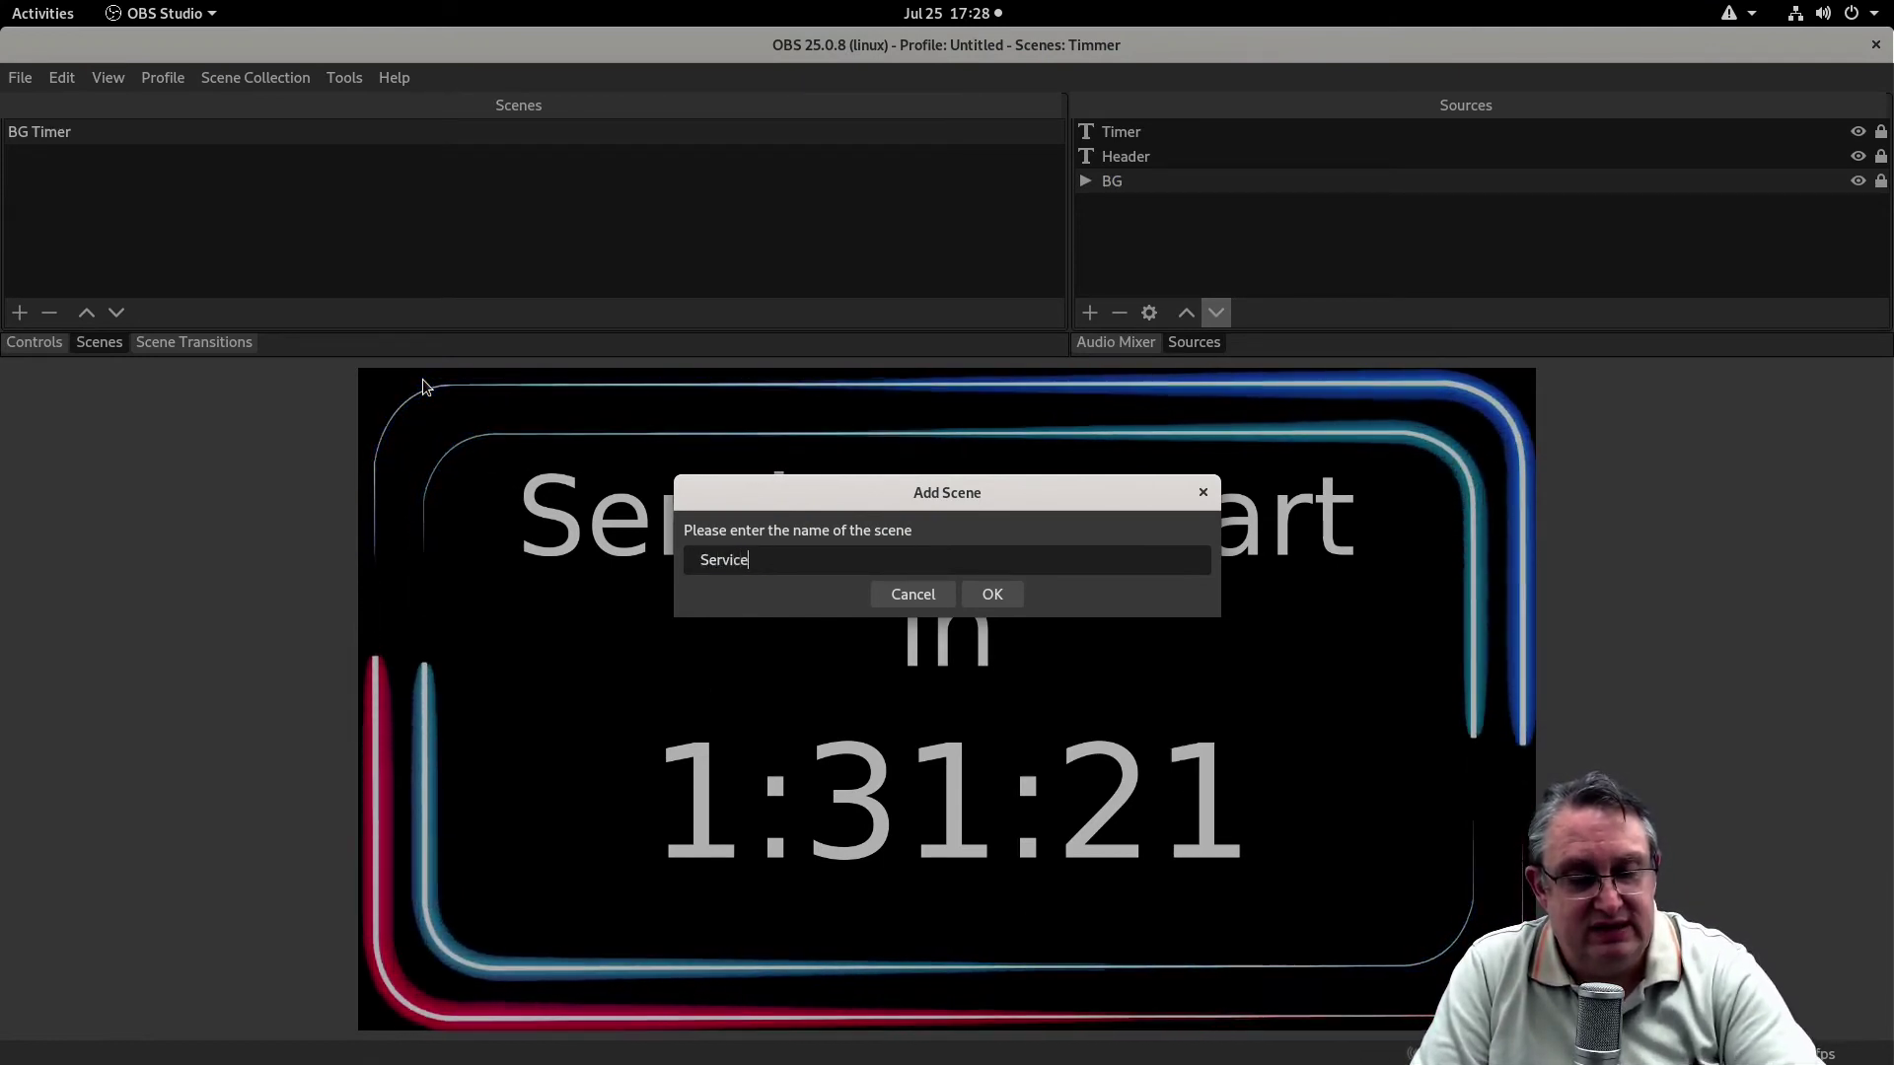
pyautogui.write(' Start')
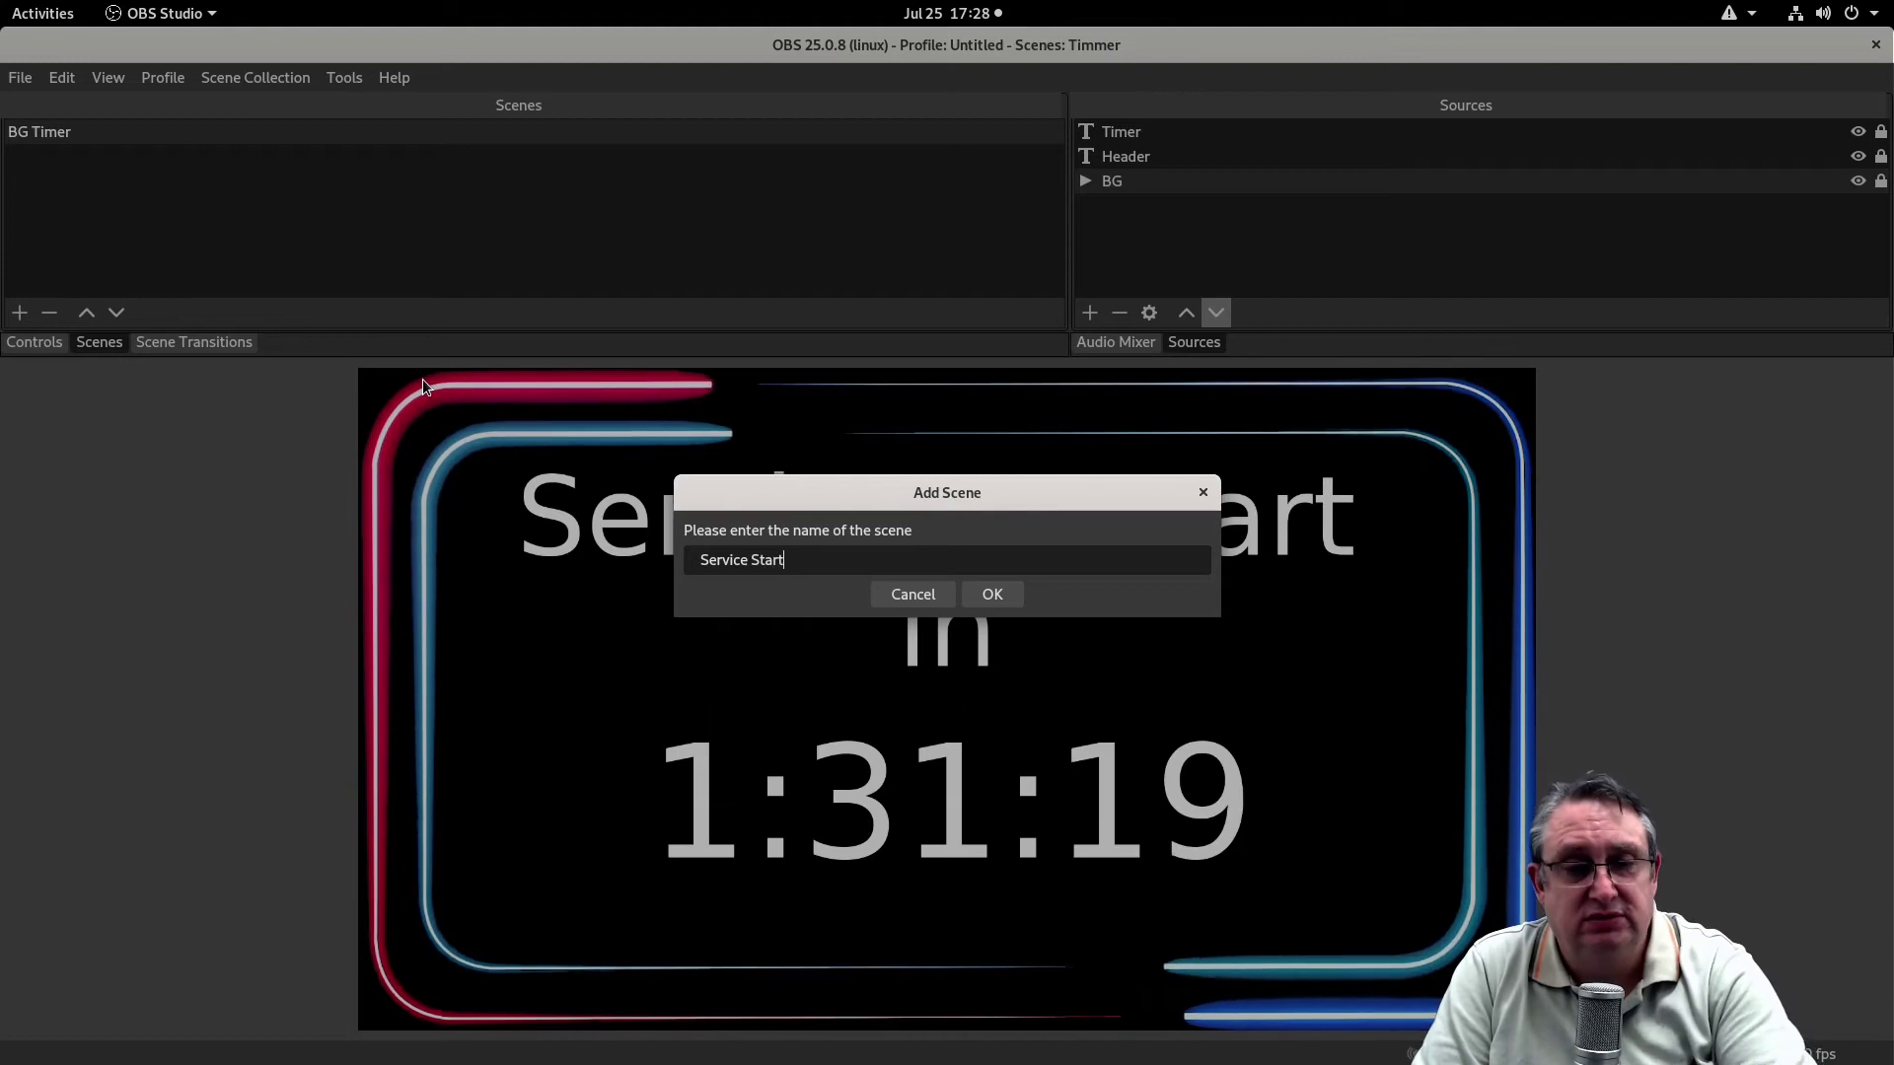
pyautogui.click(995, 594)
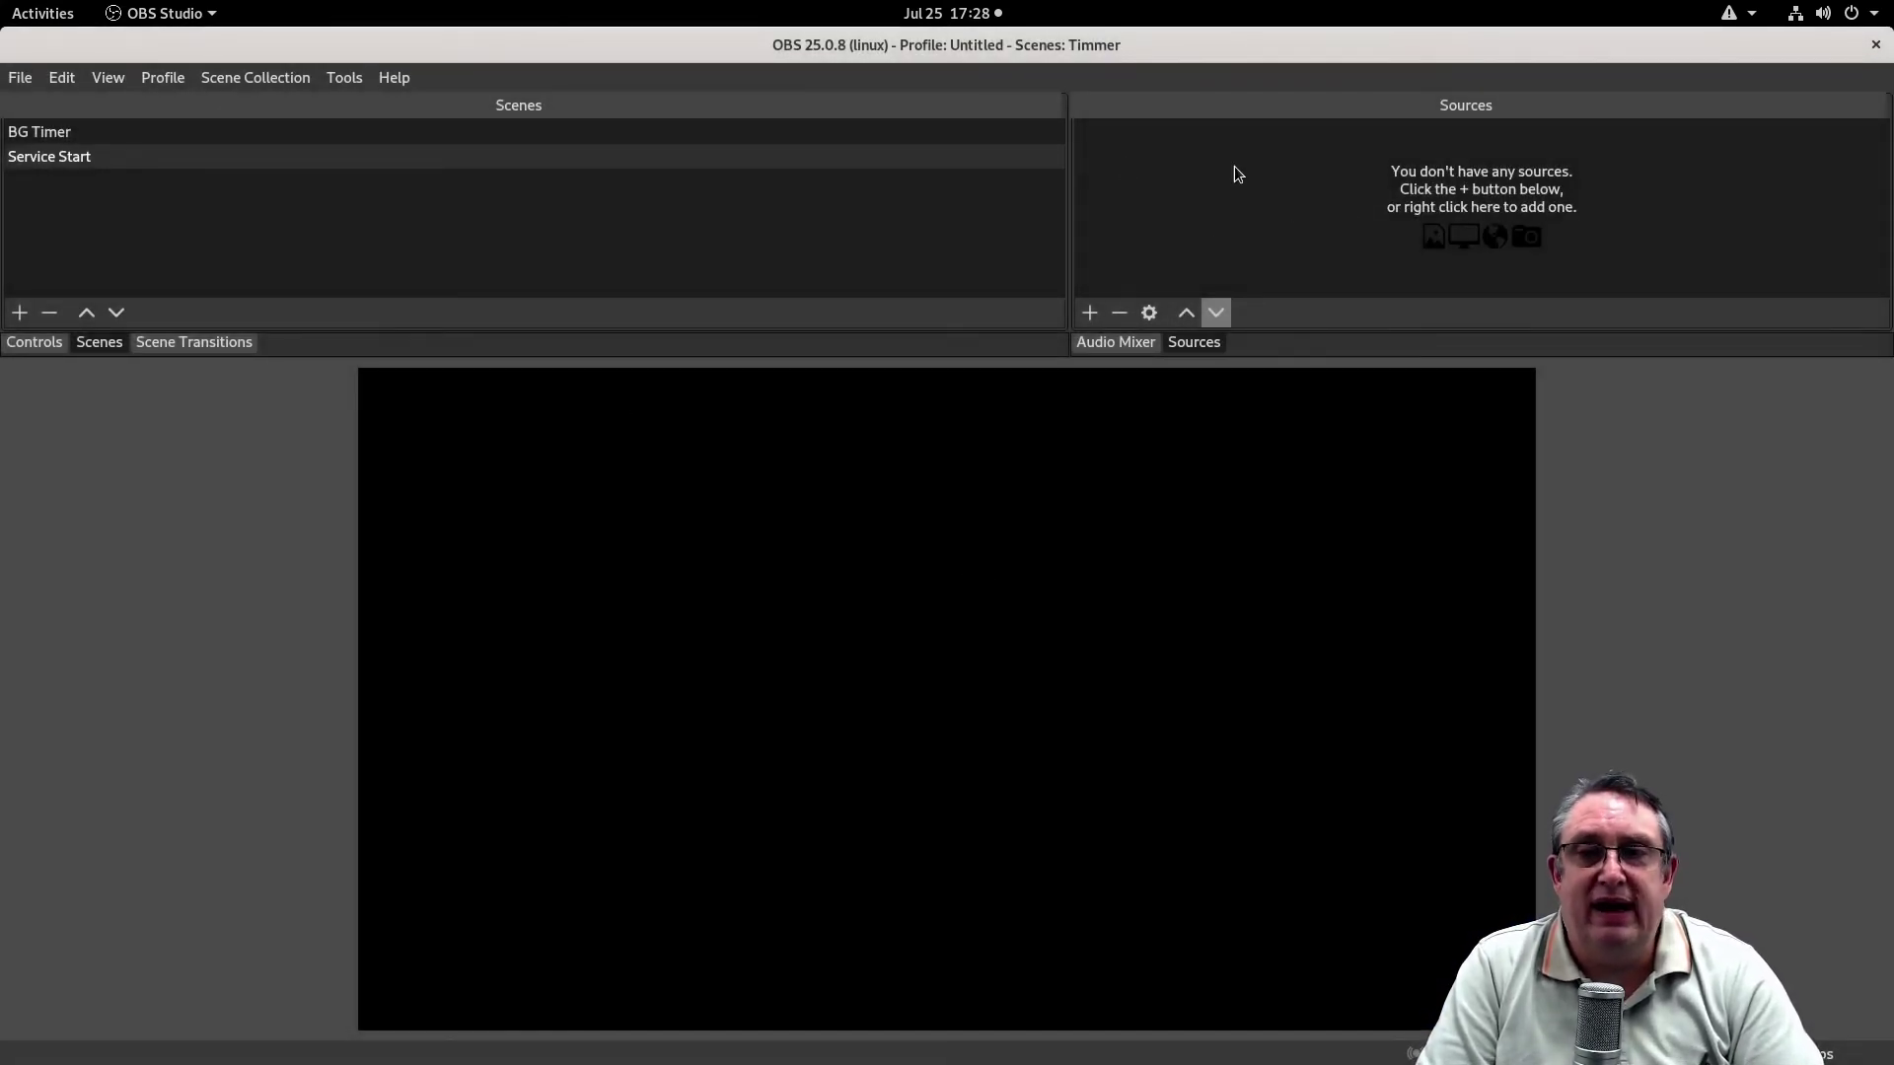
# Add media source 'BG2' looping Particles 2160p Background.mp4 from the BG folder
pyautogui.click(1095, 308)
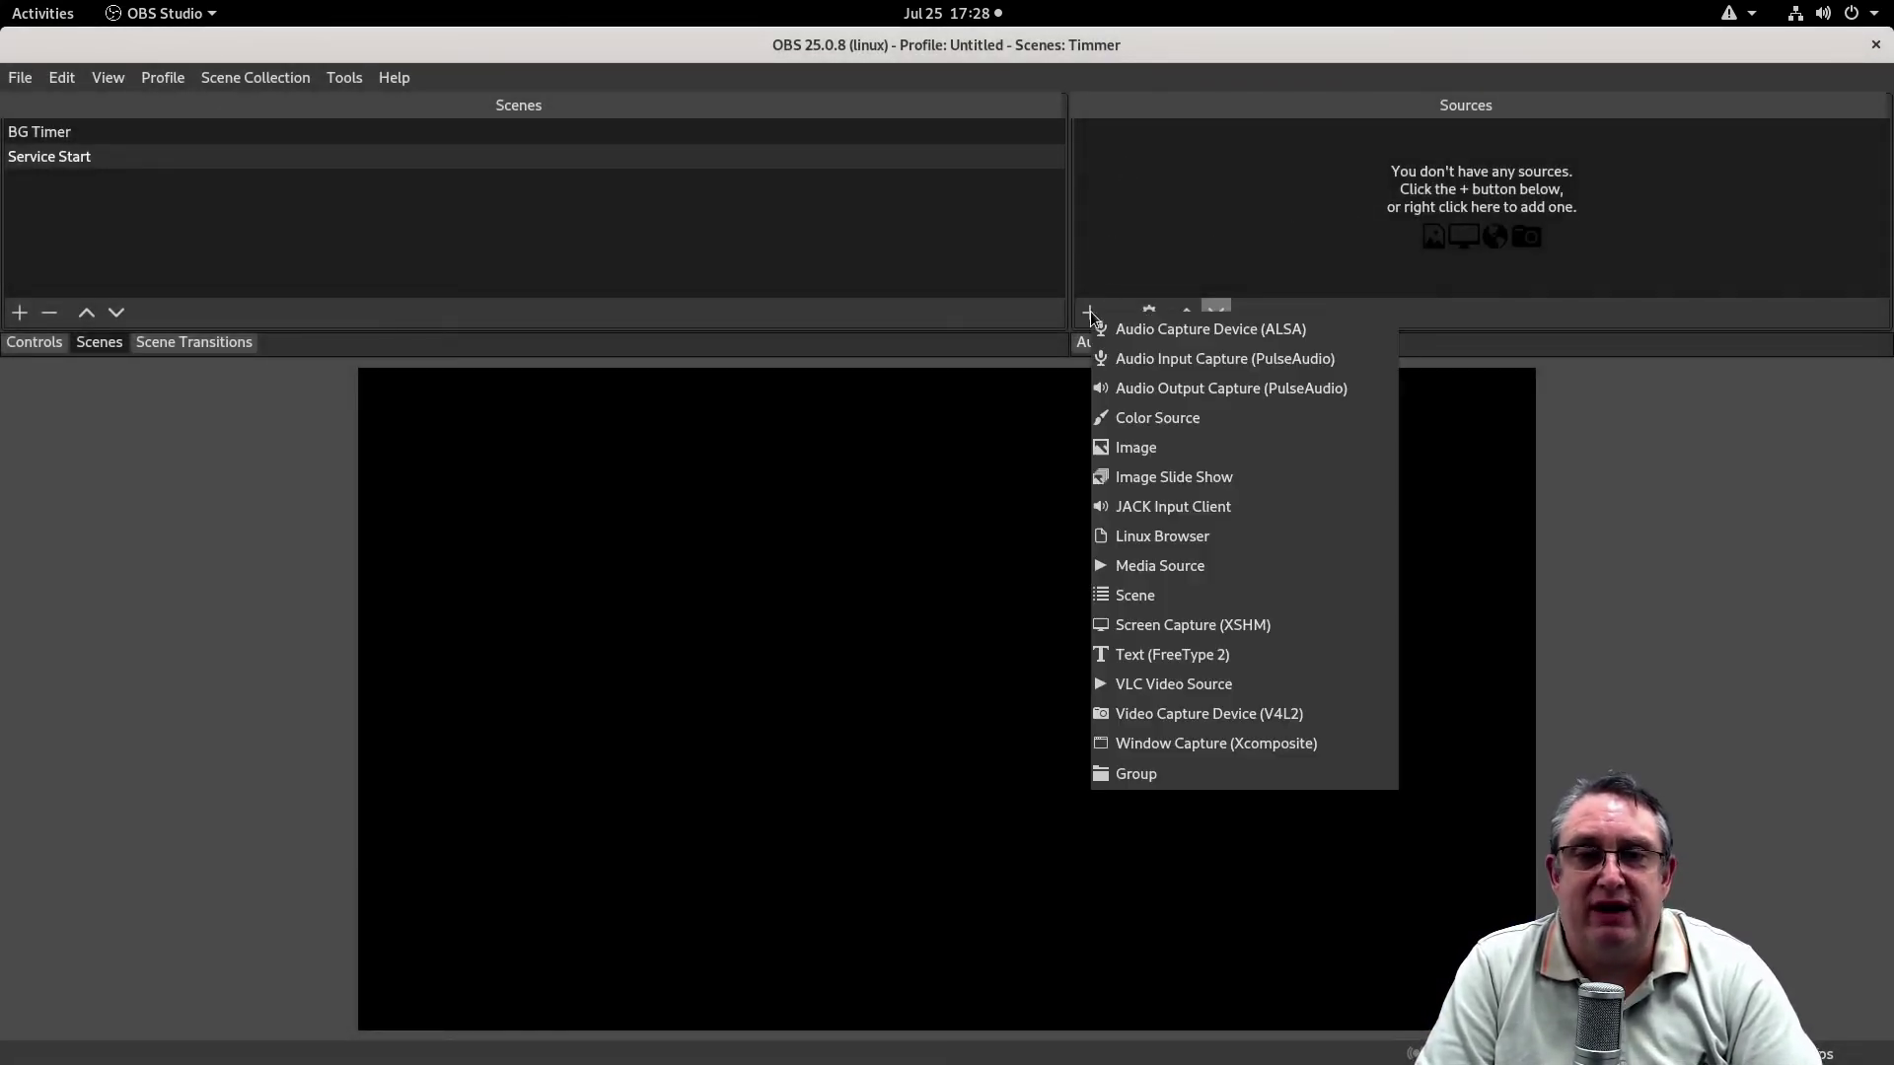
pyautogui.click(1179, 565)
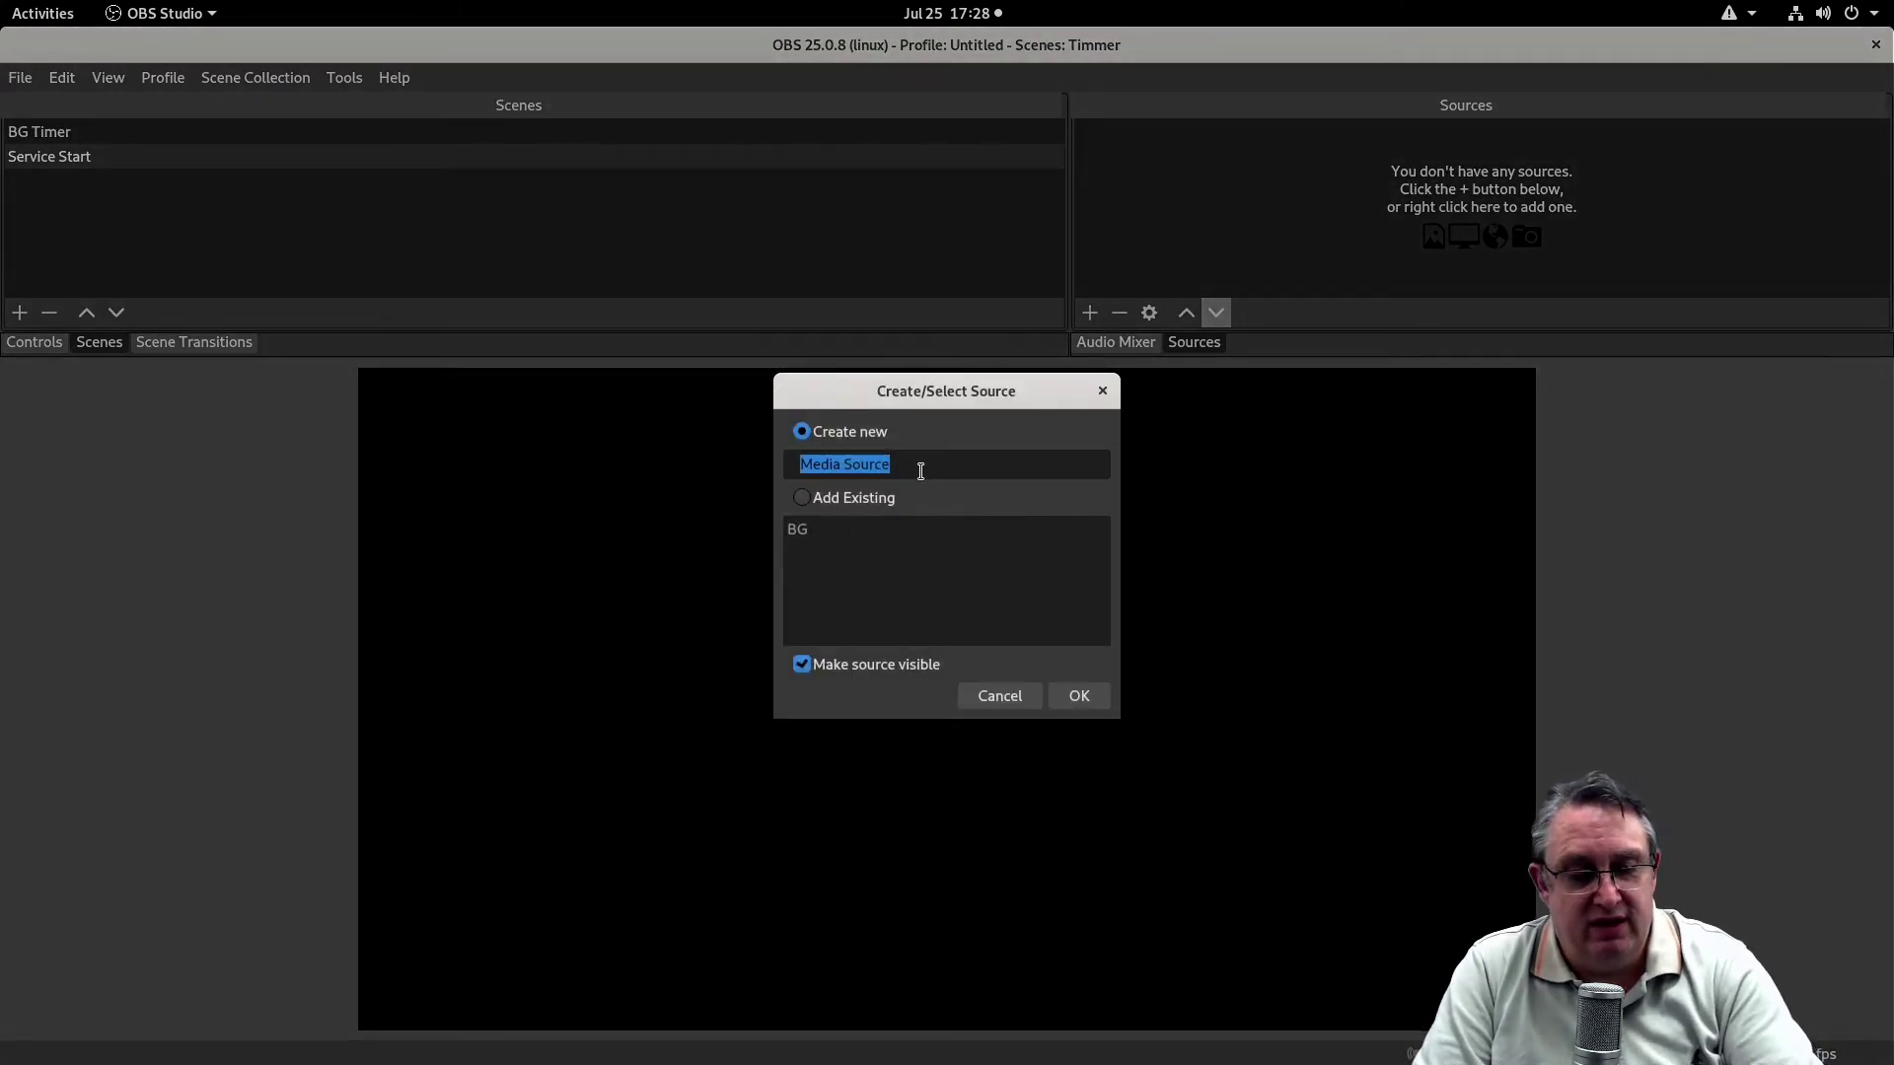
pyautogui.click(1095, 698)
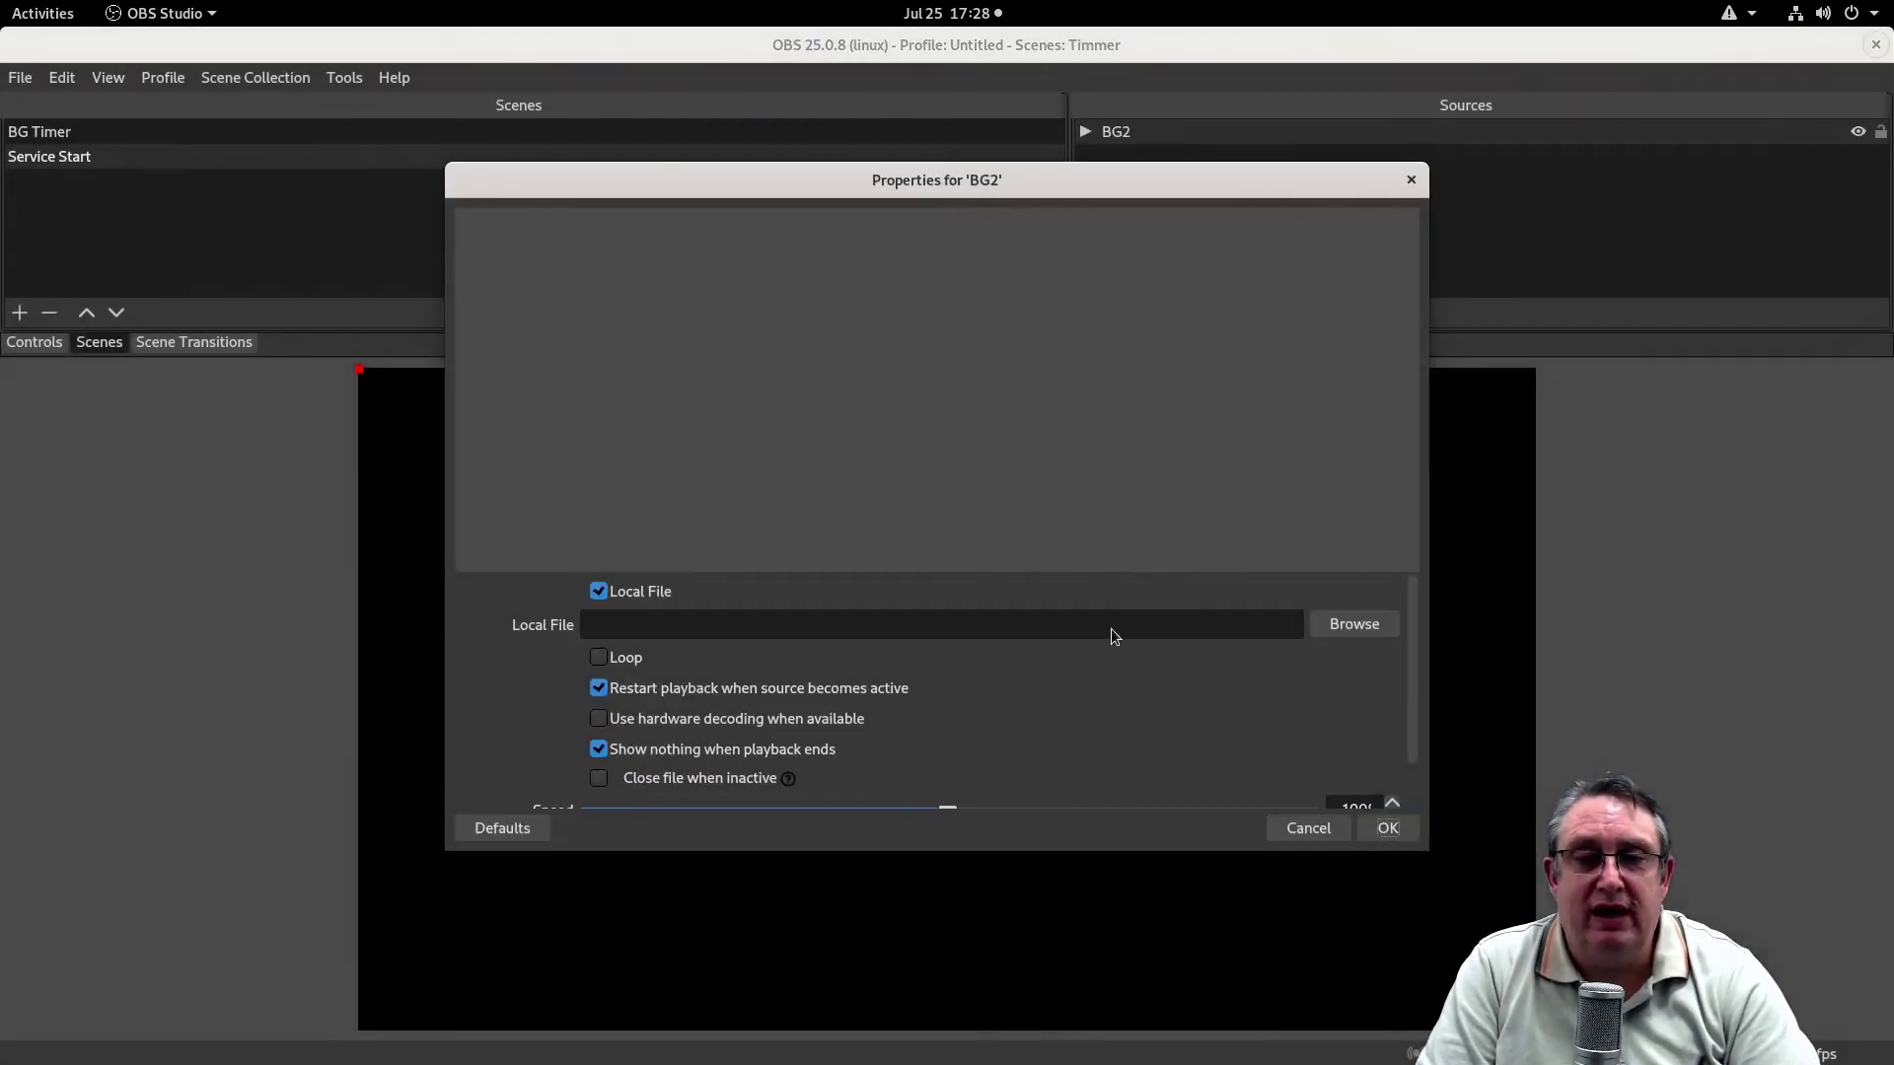
pyautogui.click(1333, 627)
pyautogui.doubleClick(594, 195)
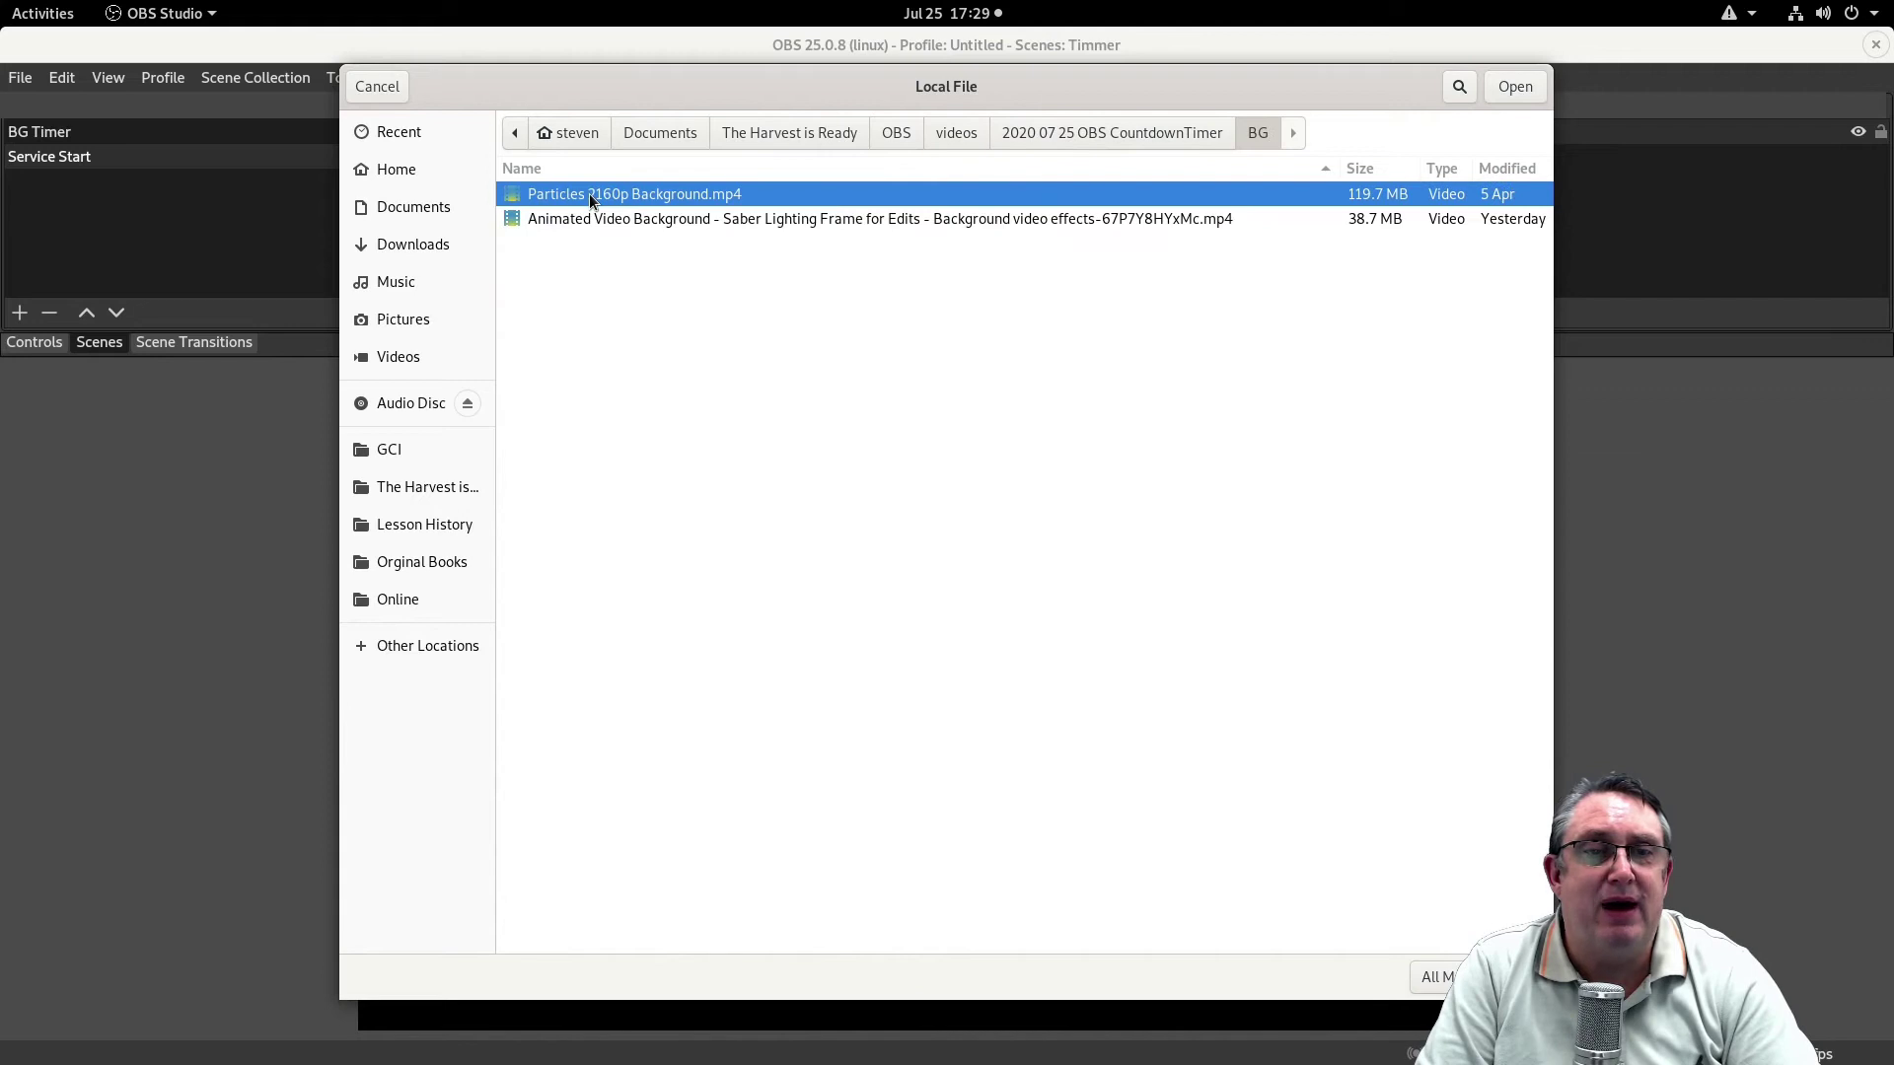
pyautogui.doubleClick(592, 196)
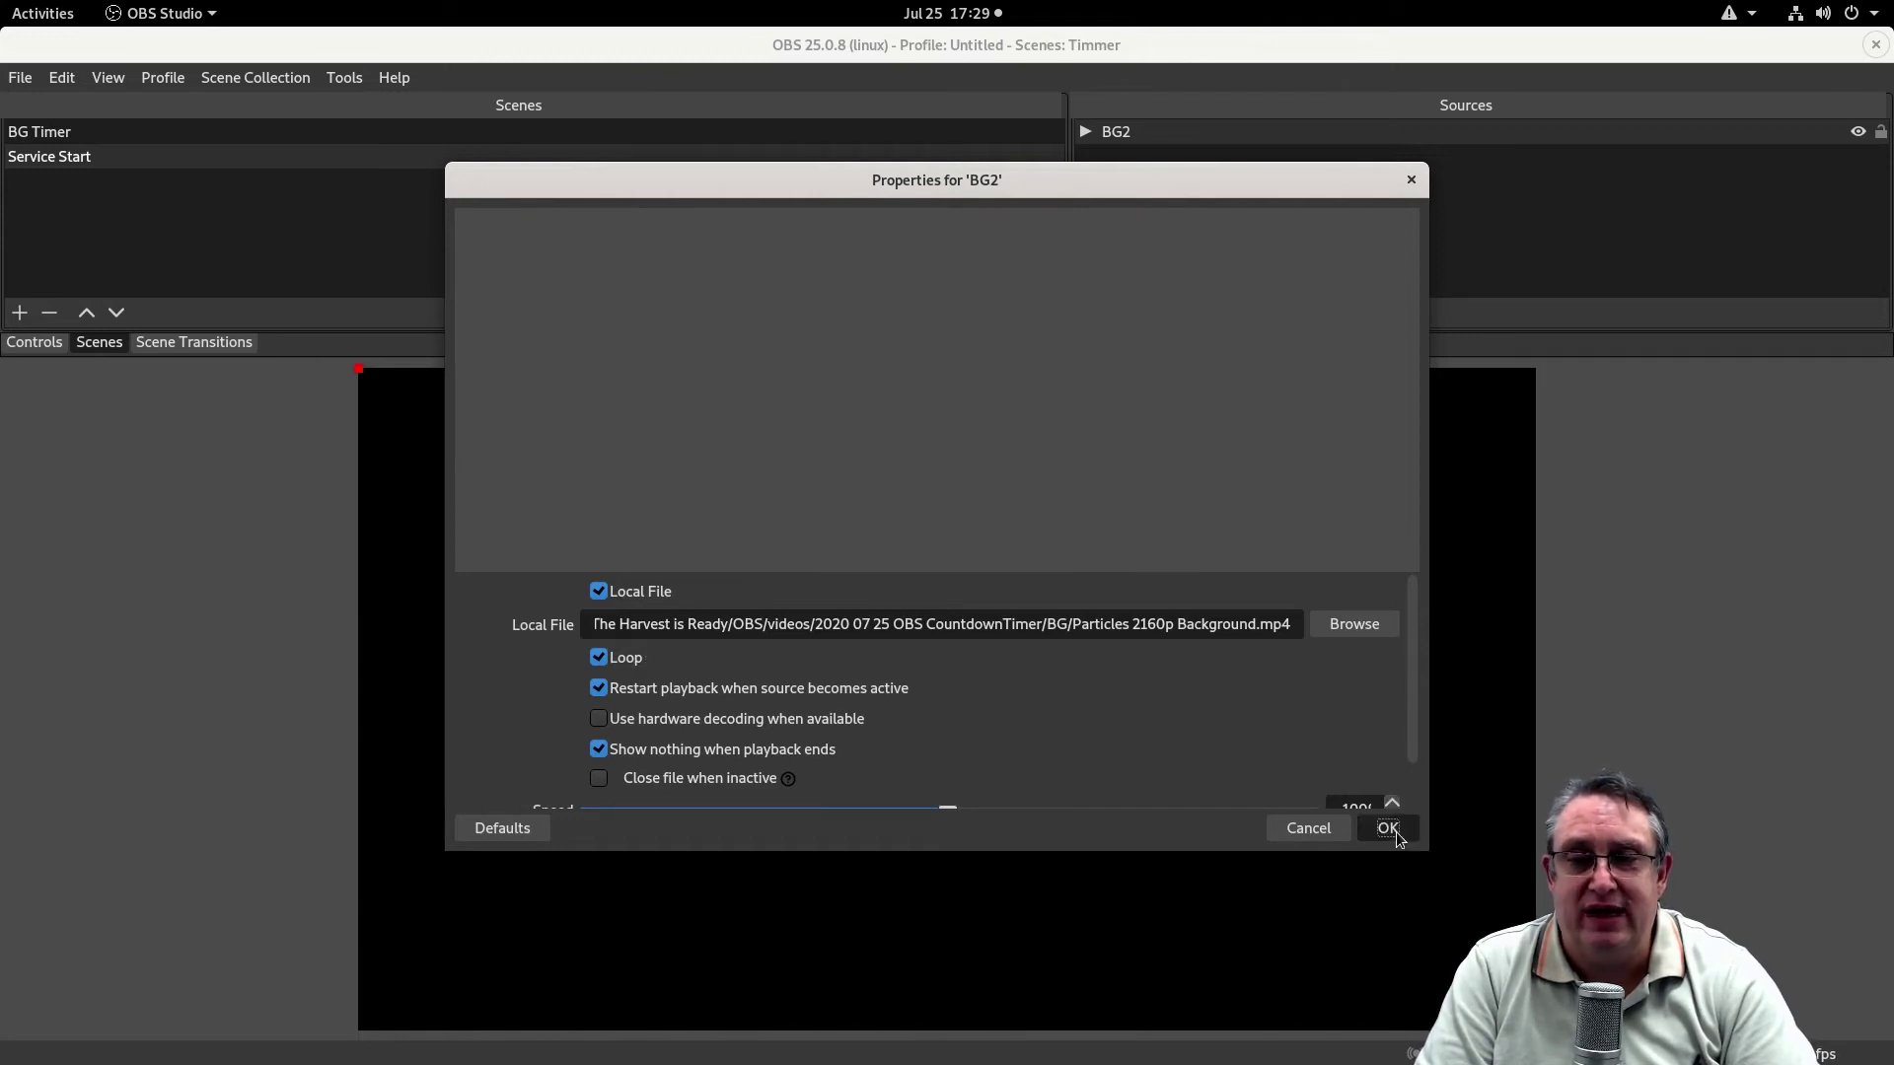
pyautogui.click(1388, 829)
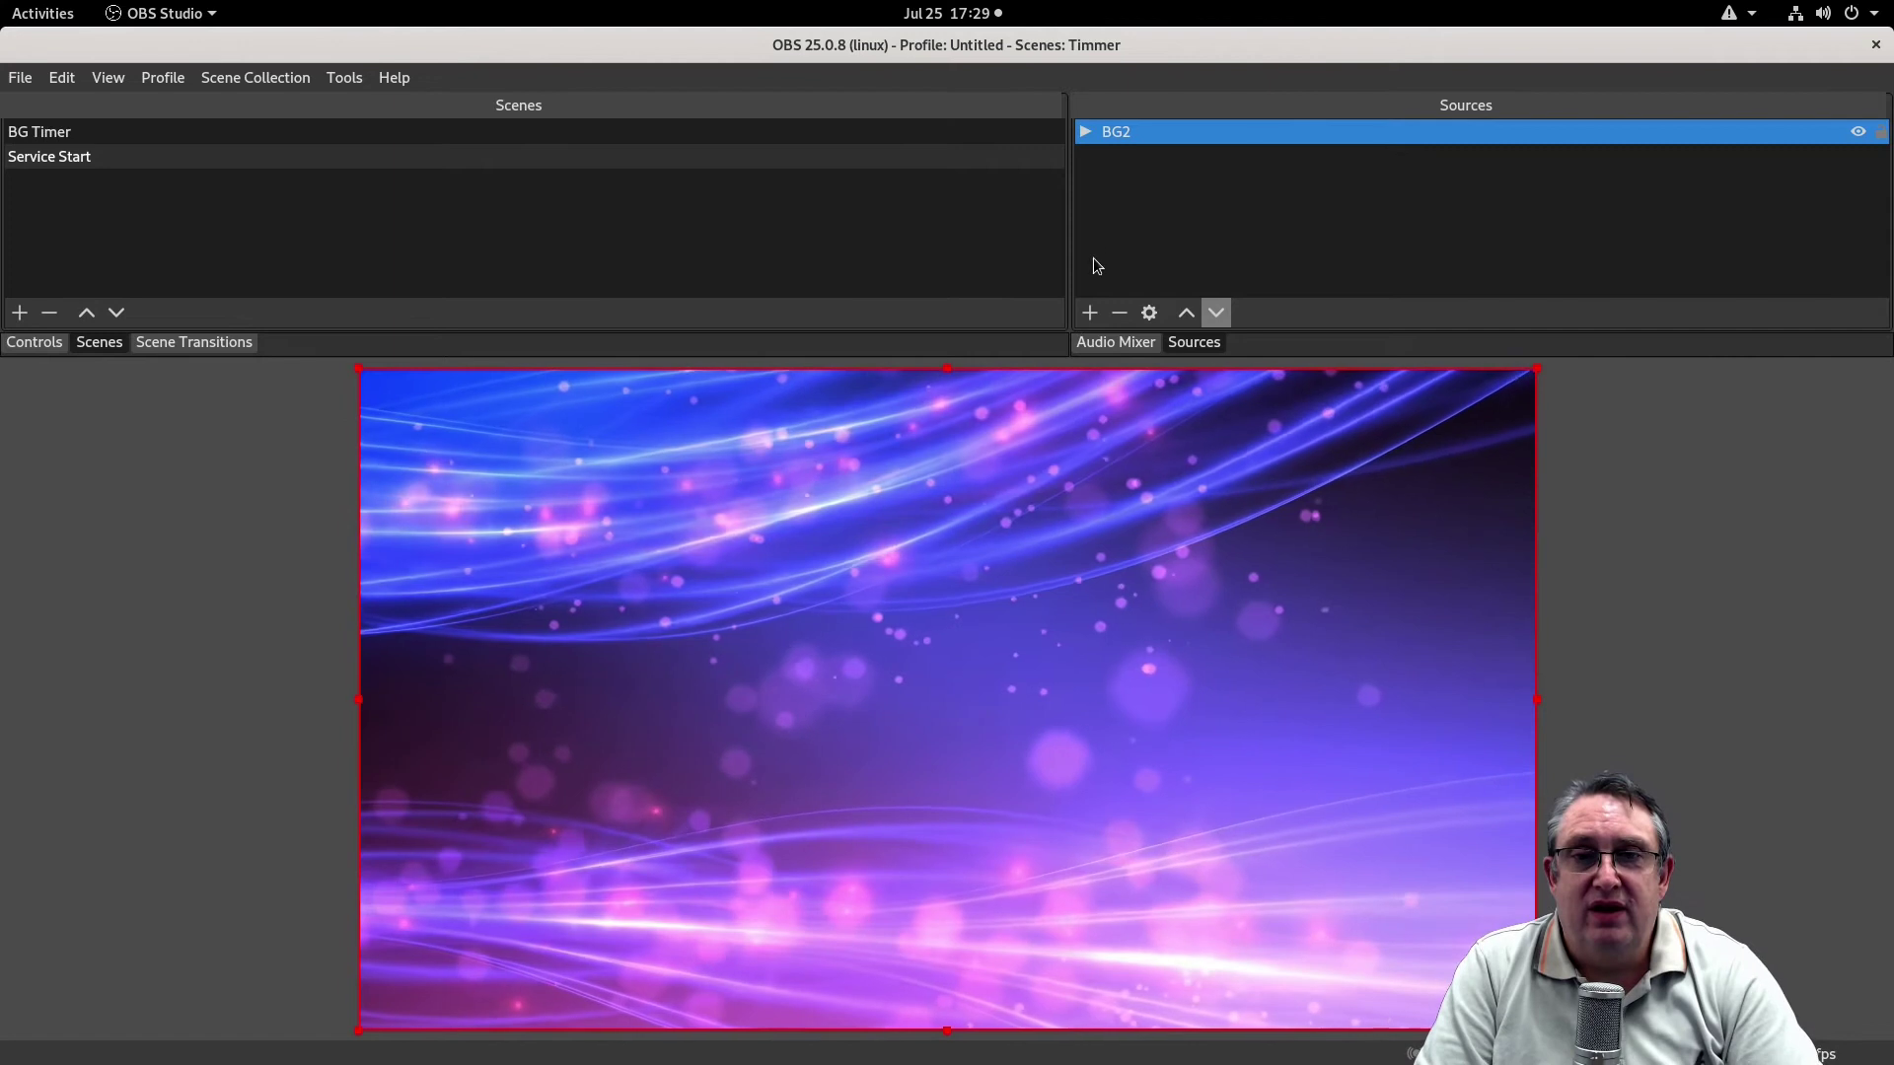
# Add the existing BG Timer scene as a source in Service Start
pyautogui.click(1090, 314)
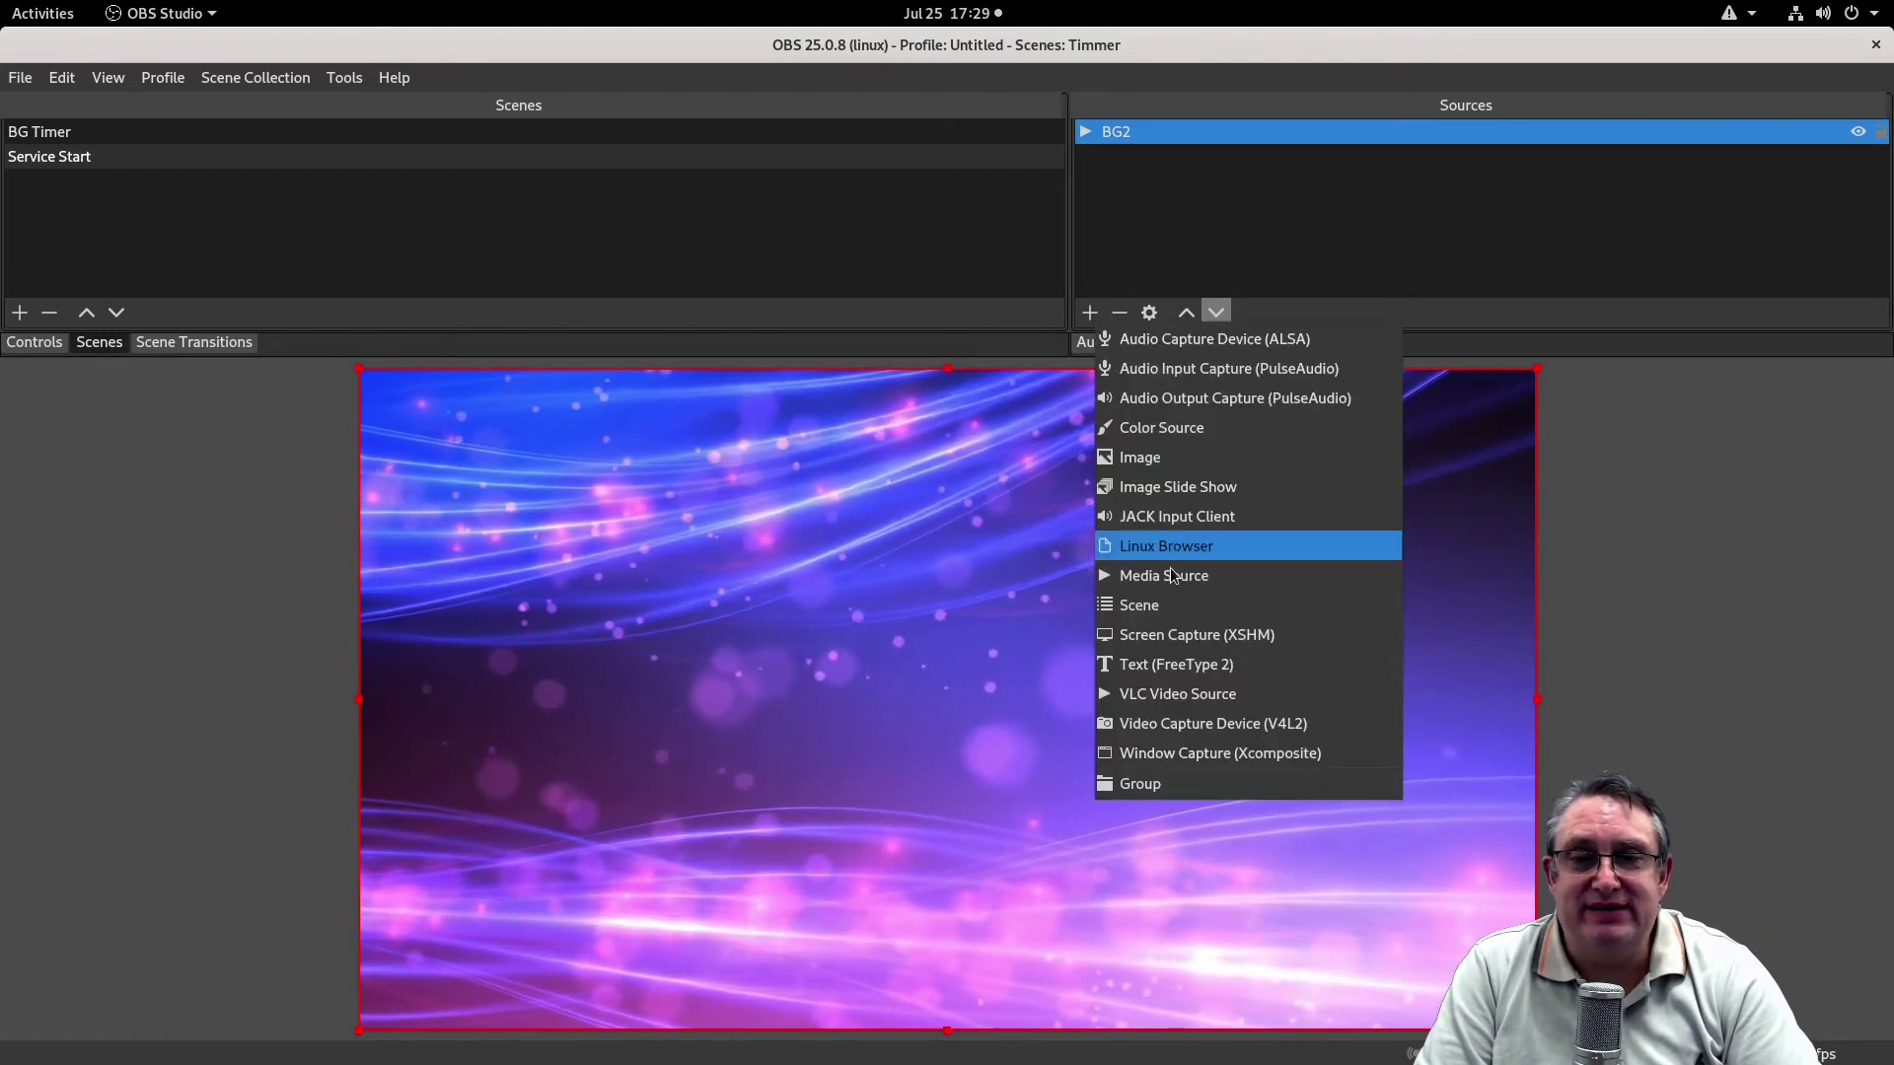
pyautogui.click(1168, 604)
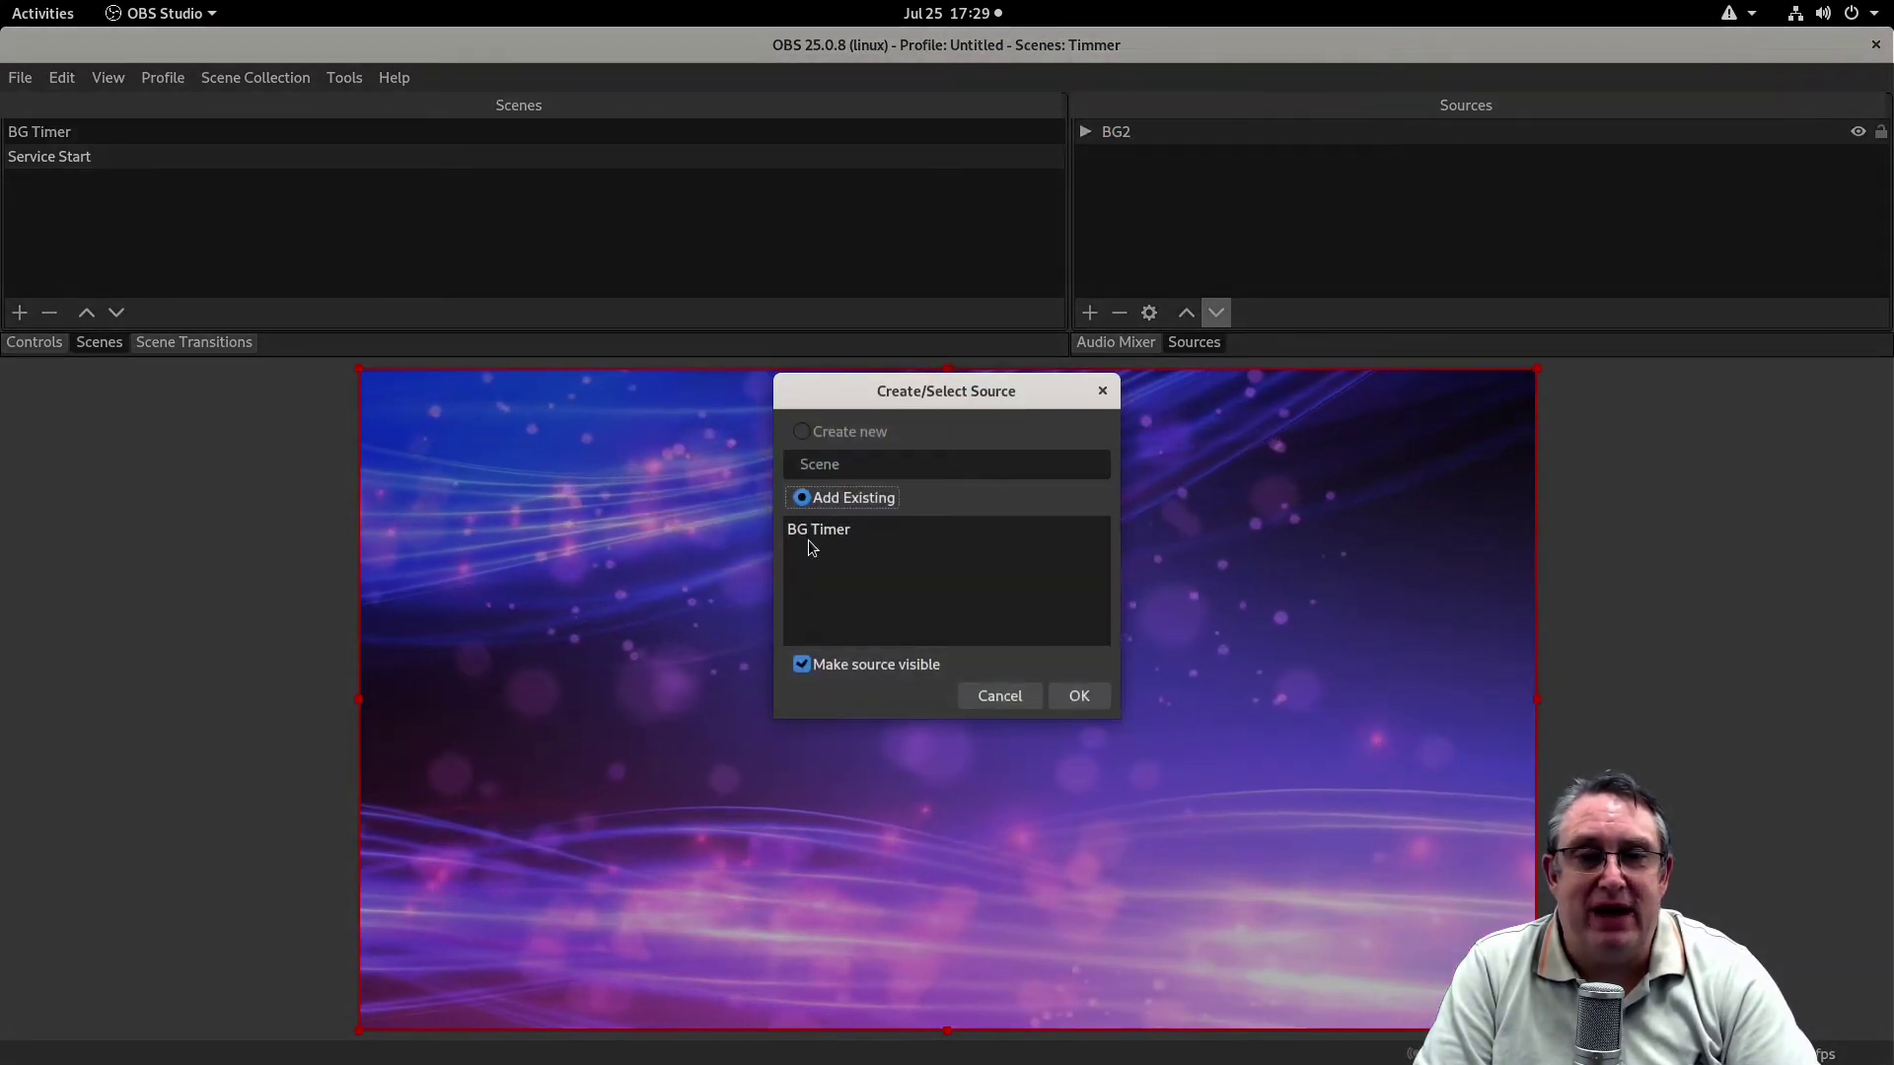
pyautogui.click(815, 533)
pyautogui.click(1083, 696)
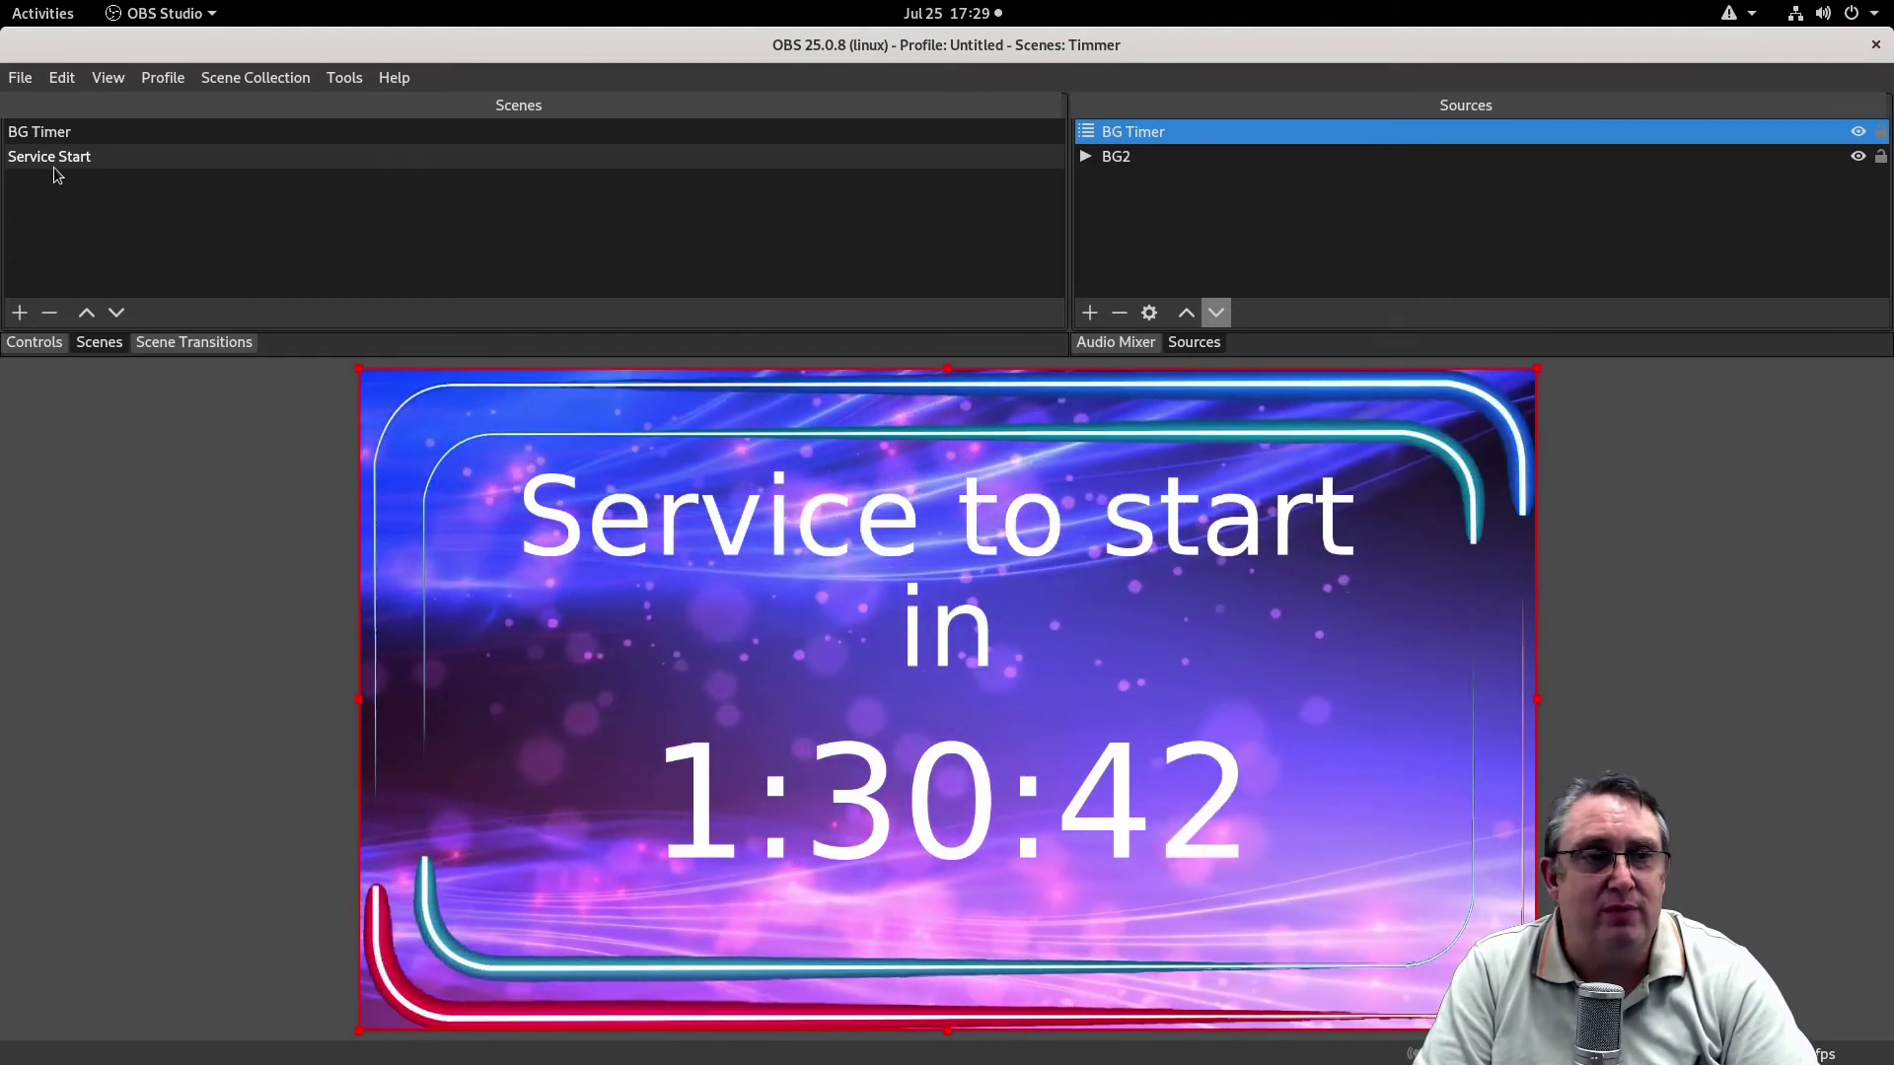
# Lower the BG source's Color Key opacity in BG Timer from 90 to below 70
pyautogui.click(51, 135)
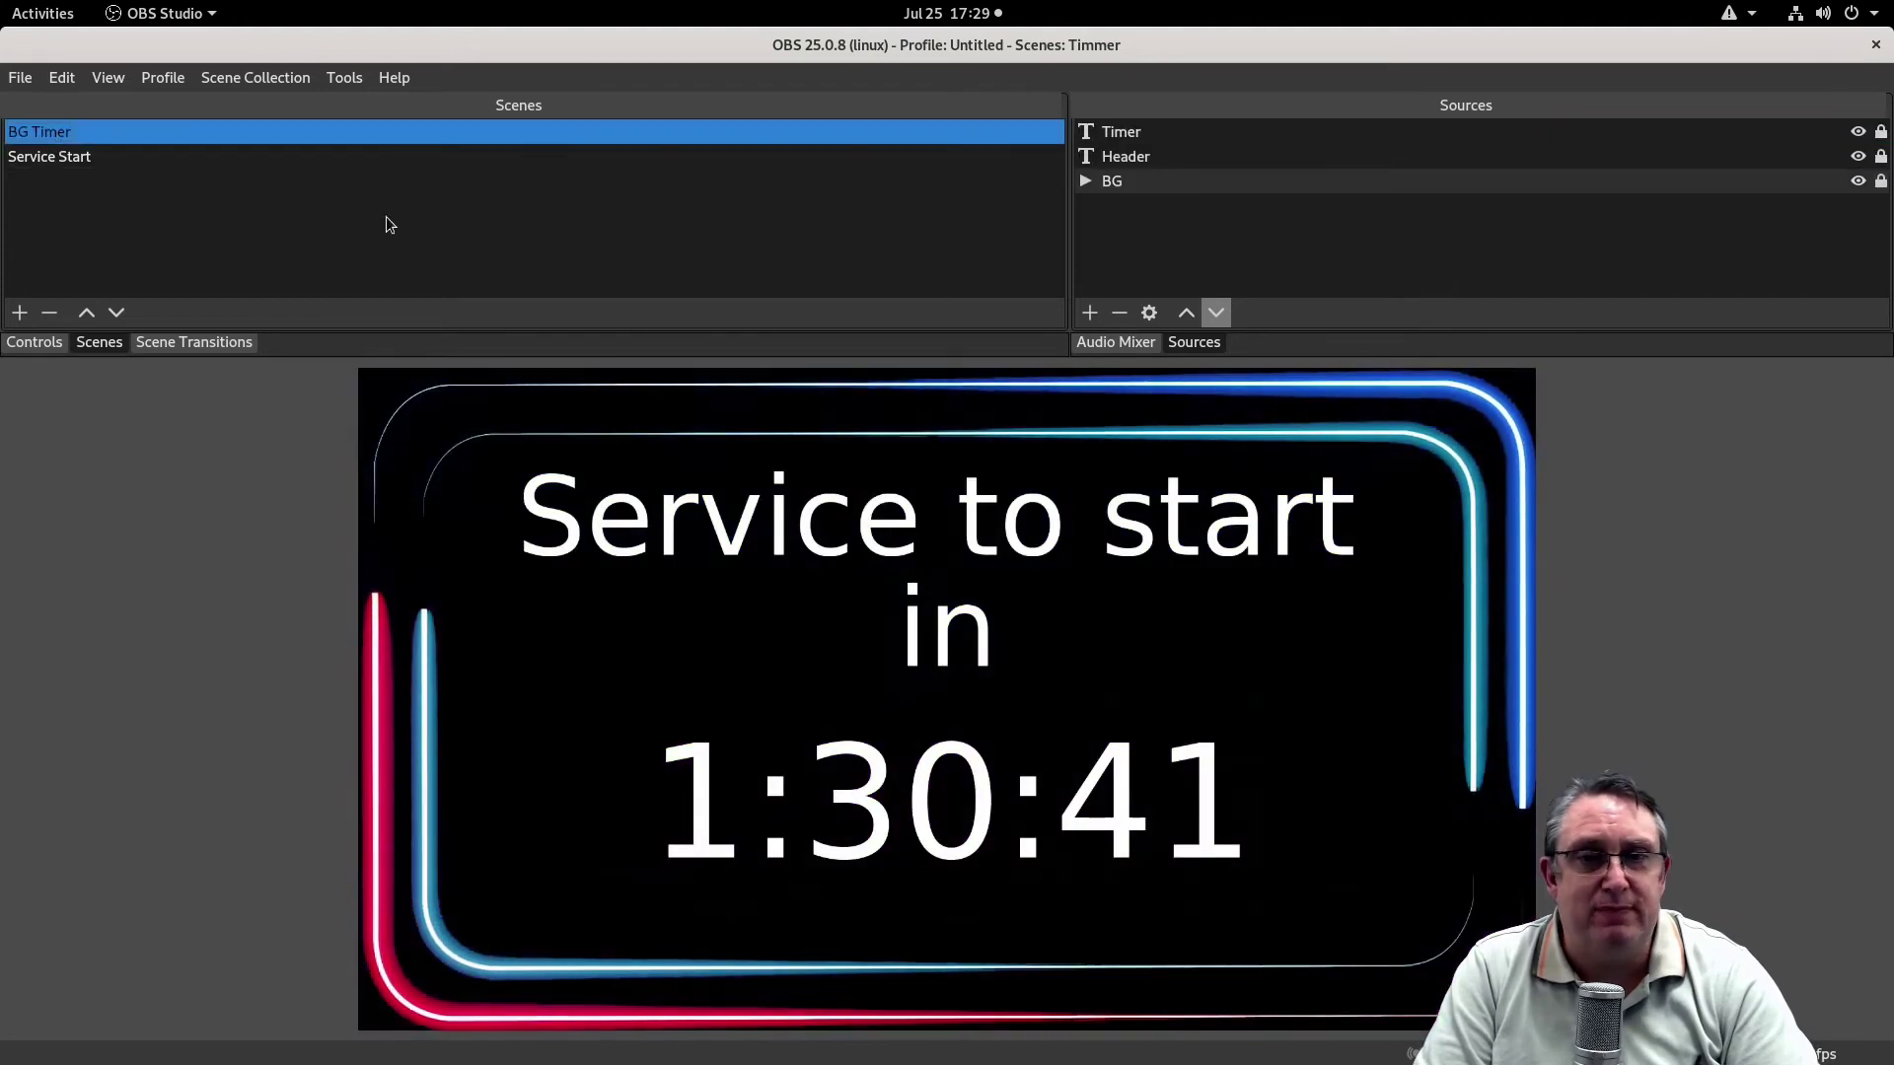
pyautogui.rightClick(1129, 185)
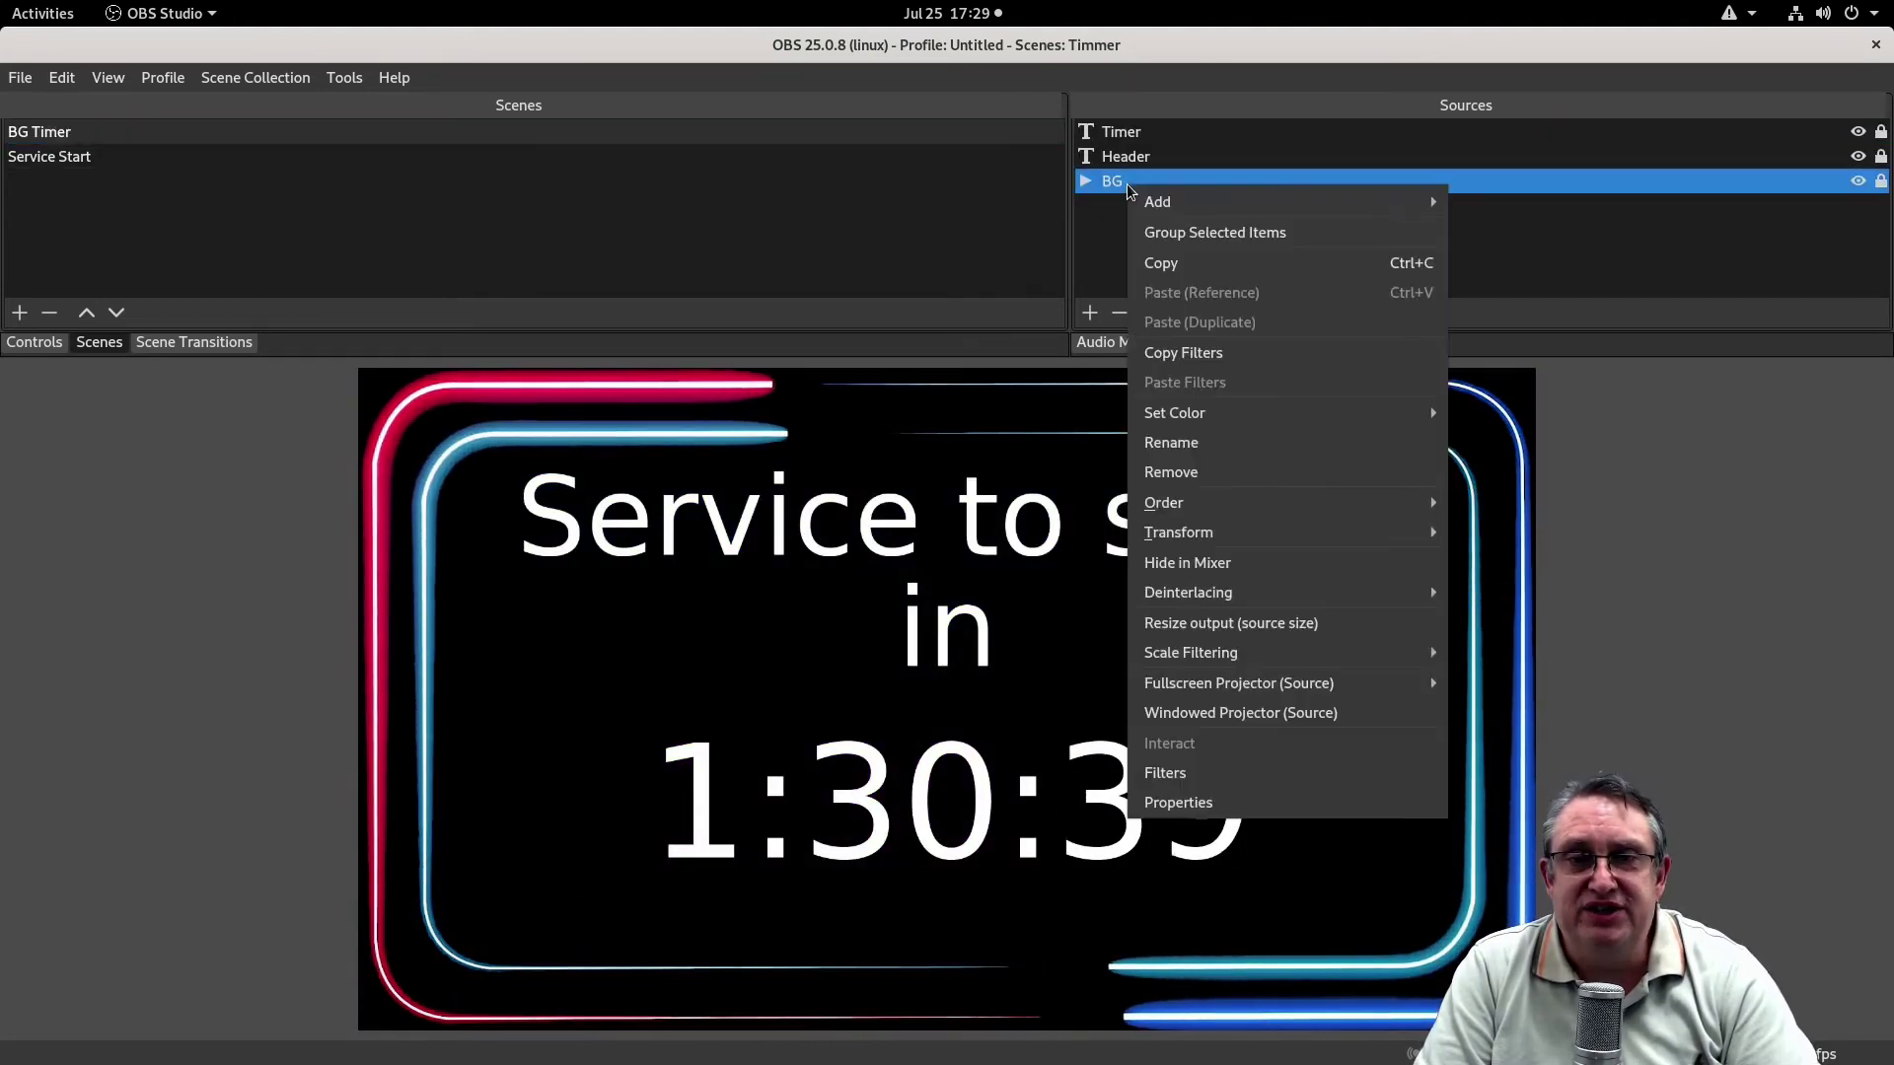
pyautogui.click(1155, 775)
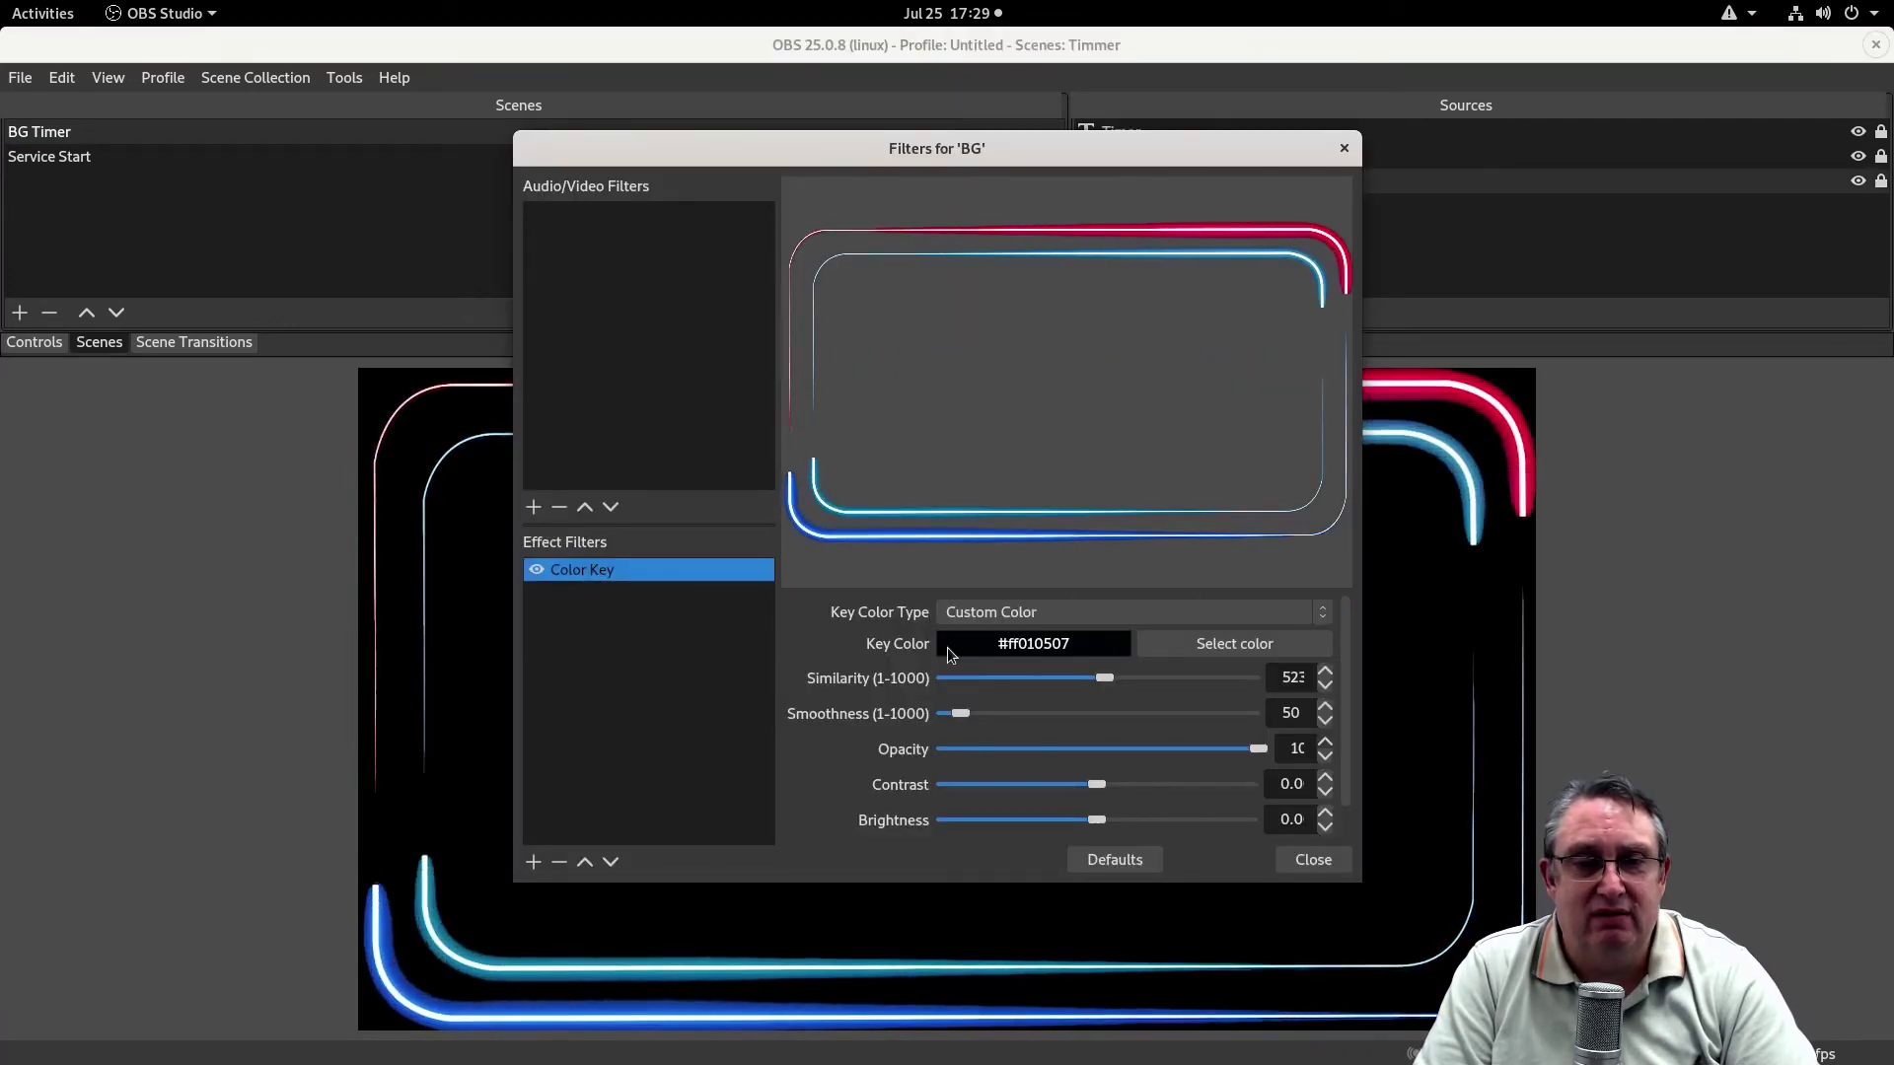
pyautogui.moveTo(1251, 749); pyautogui.dragTo(1223, 750)
pyautogui.moveTo(1190, 749); pyautogui.dragTo(1158, 752)
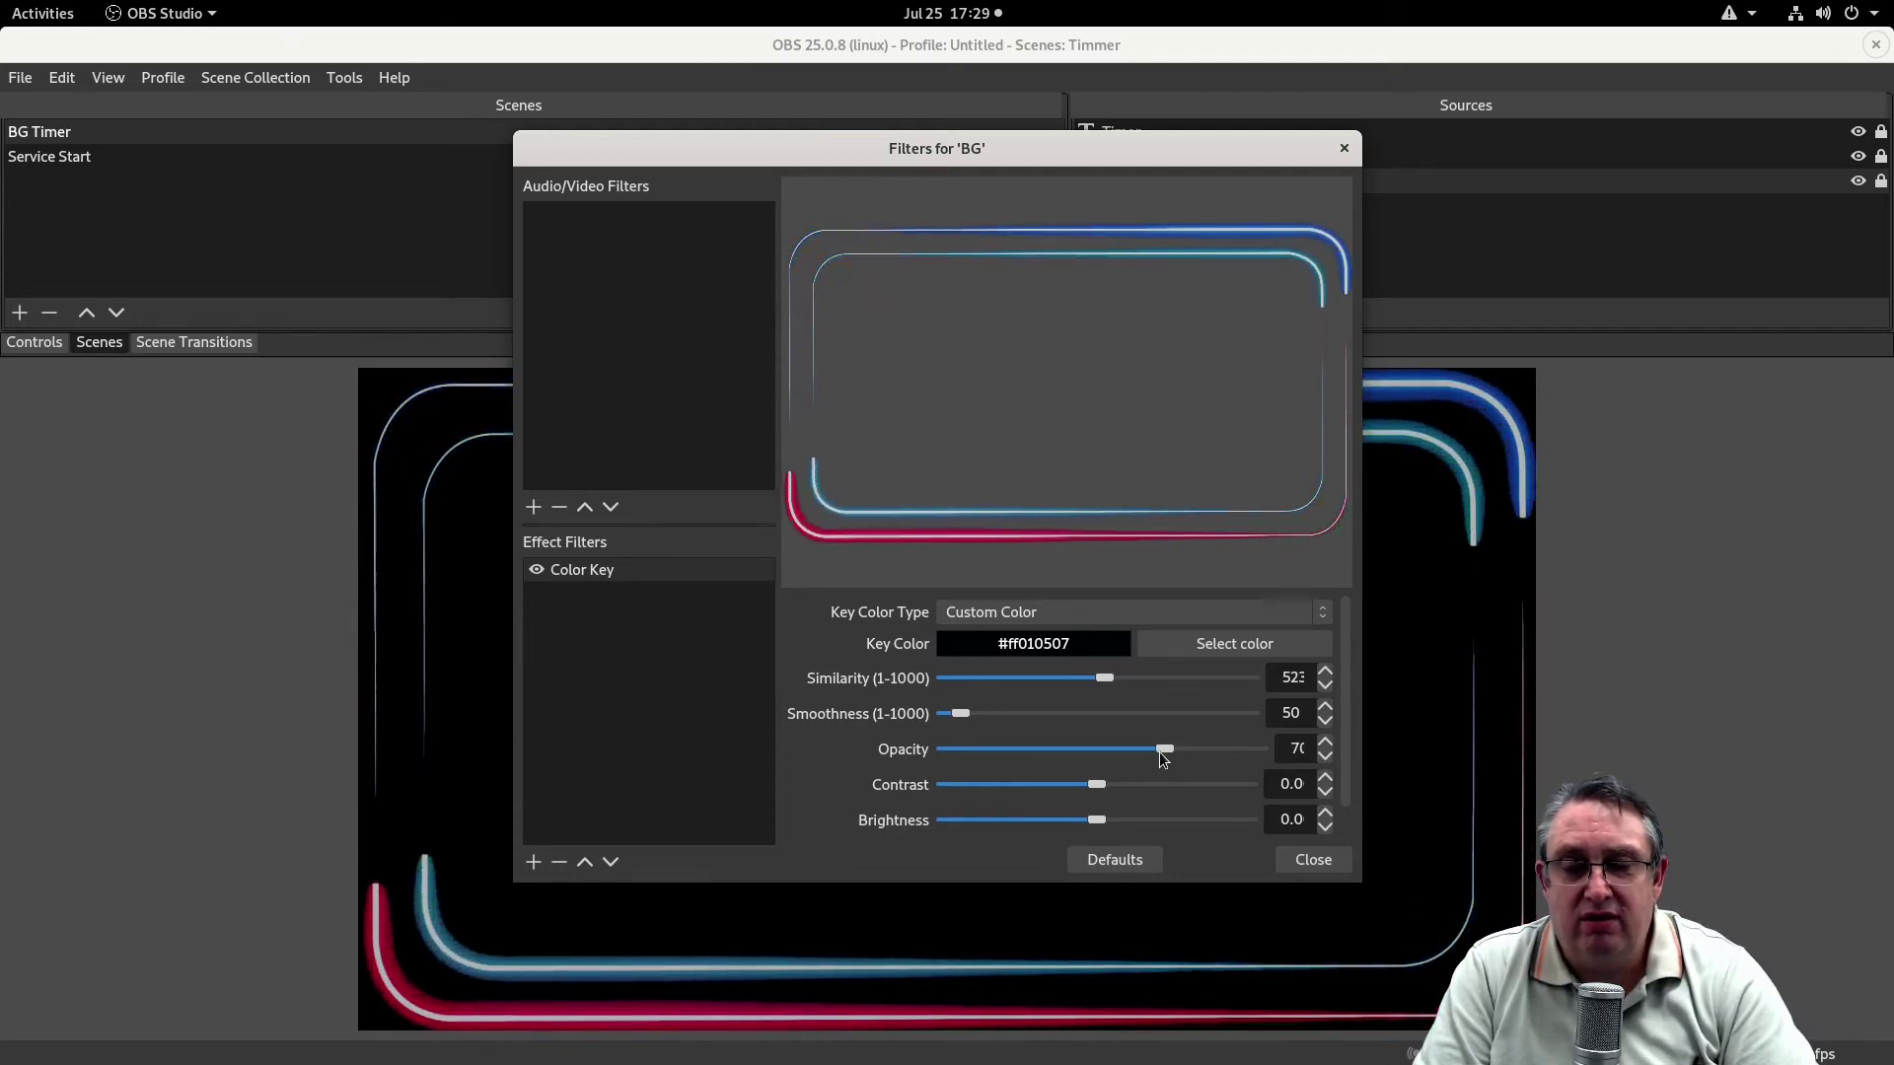
pyautogui.moveTo(1160, 753); pyautogui.dragTo(1139, 755)
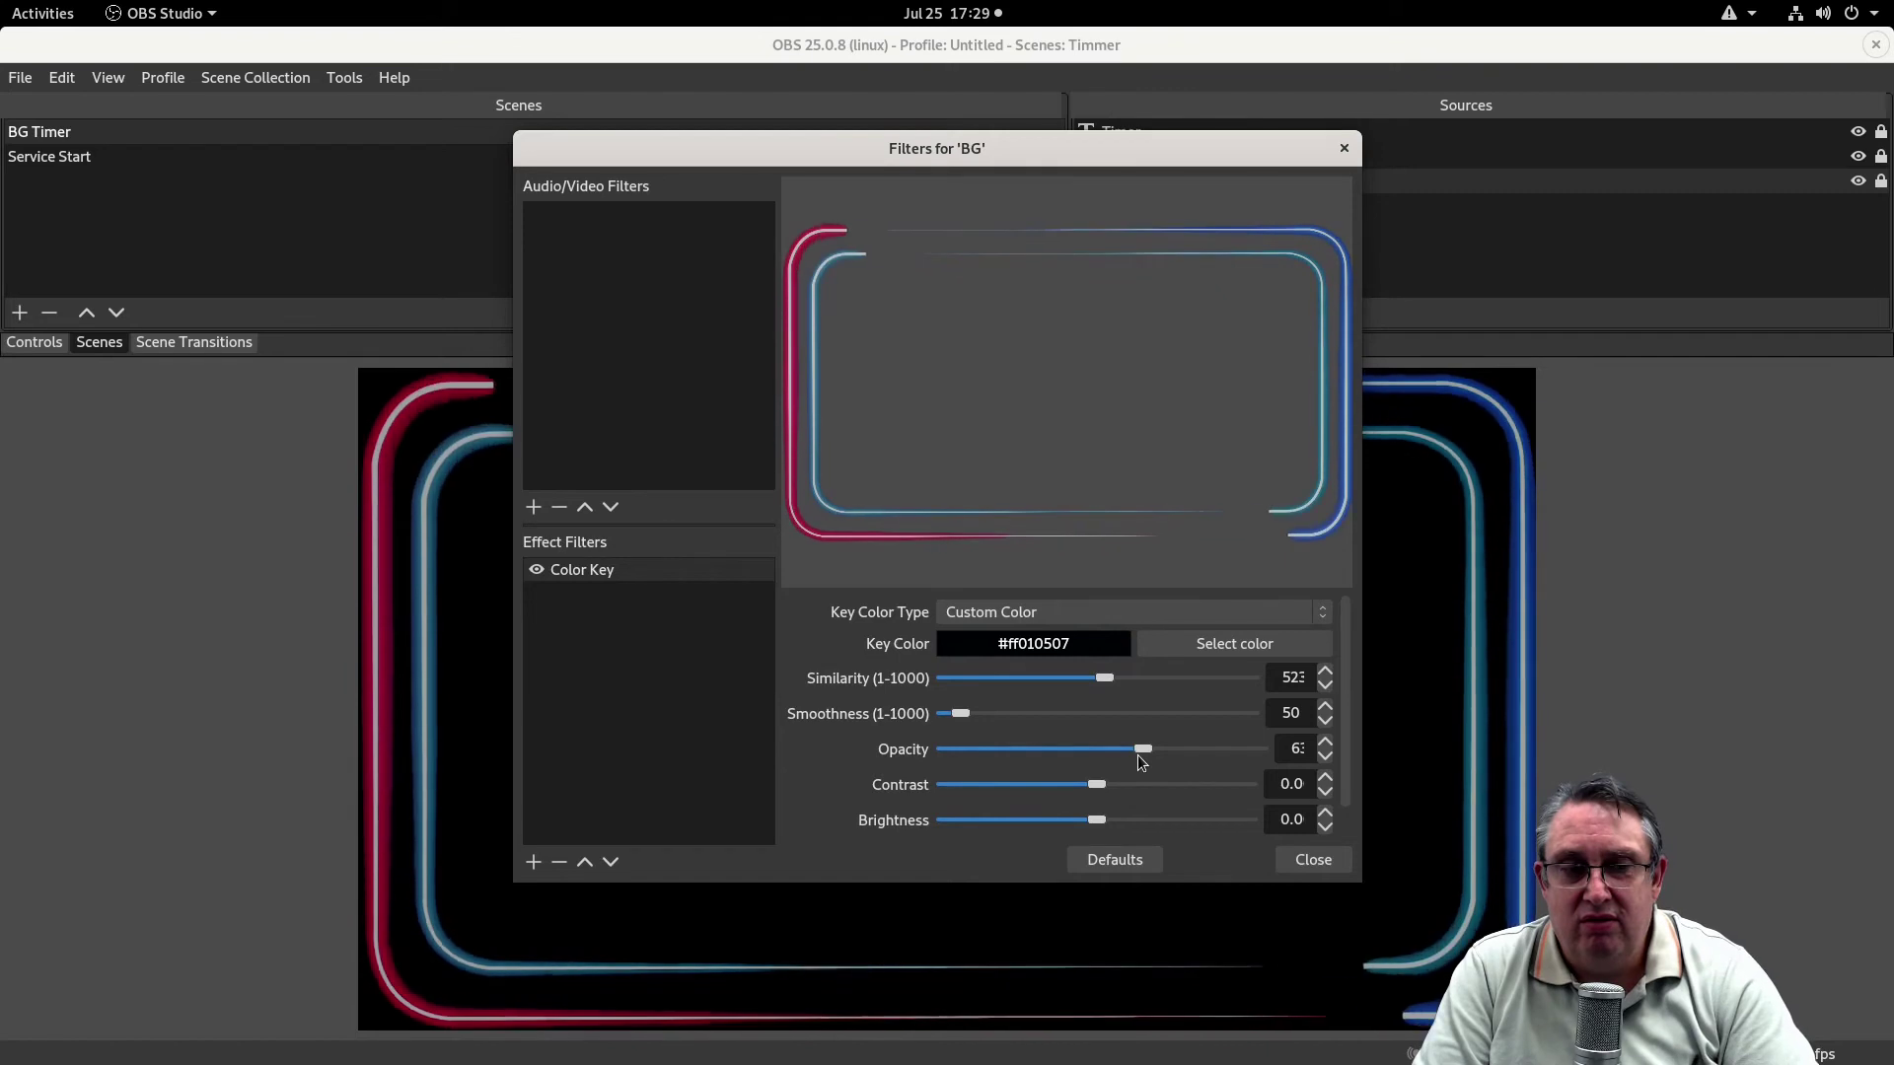
pyautogui.click(1317, 868)
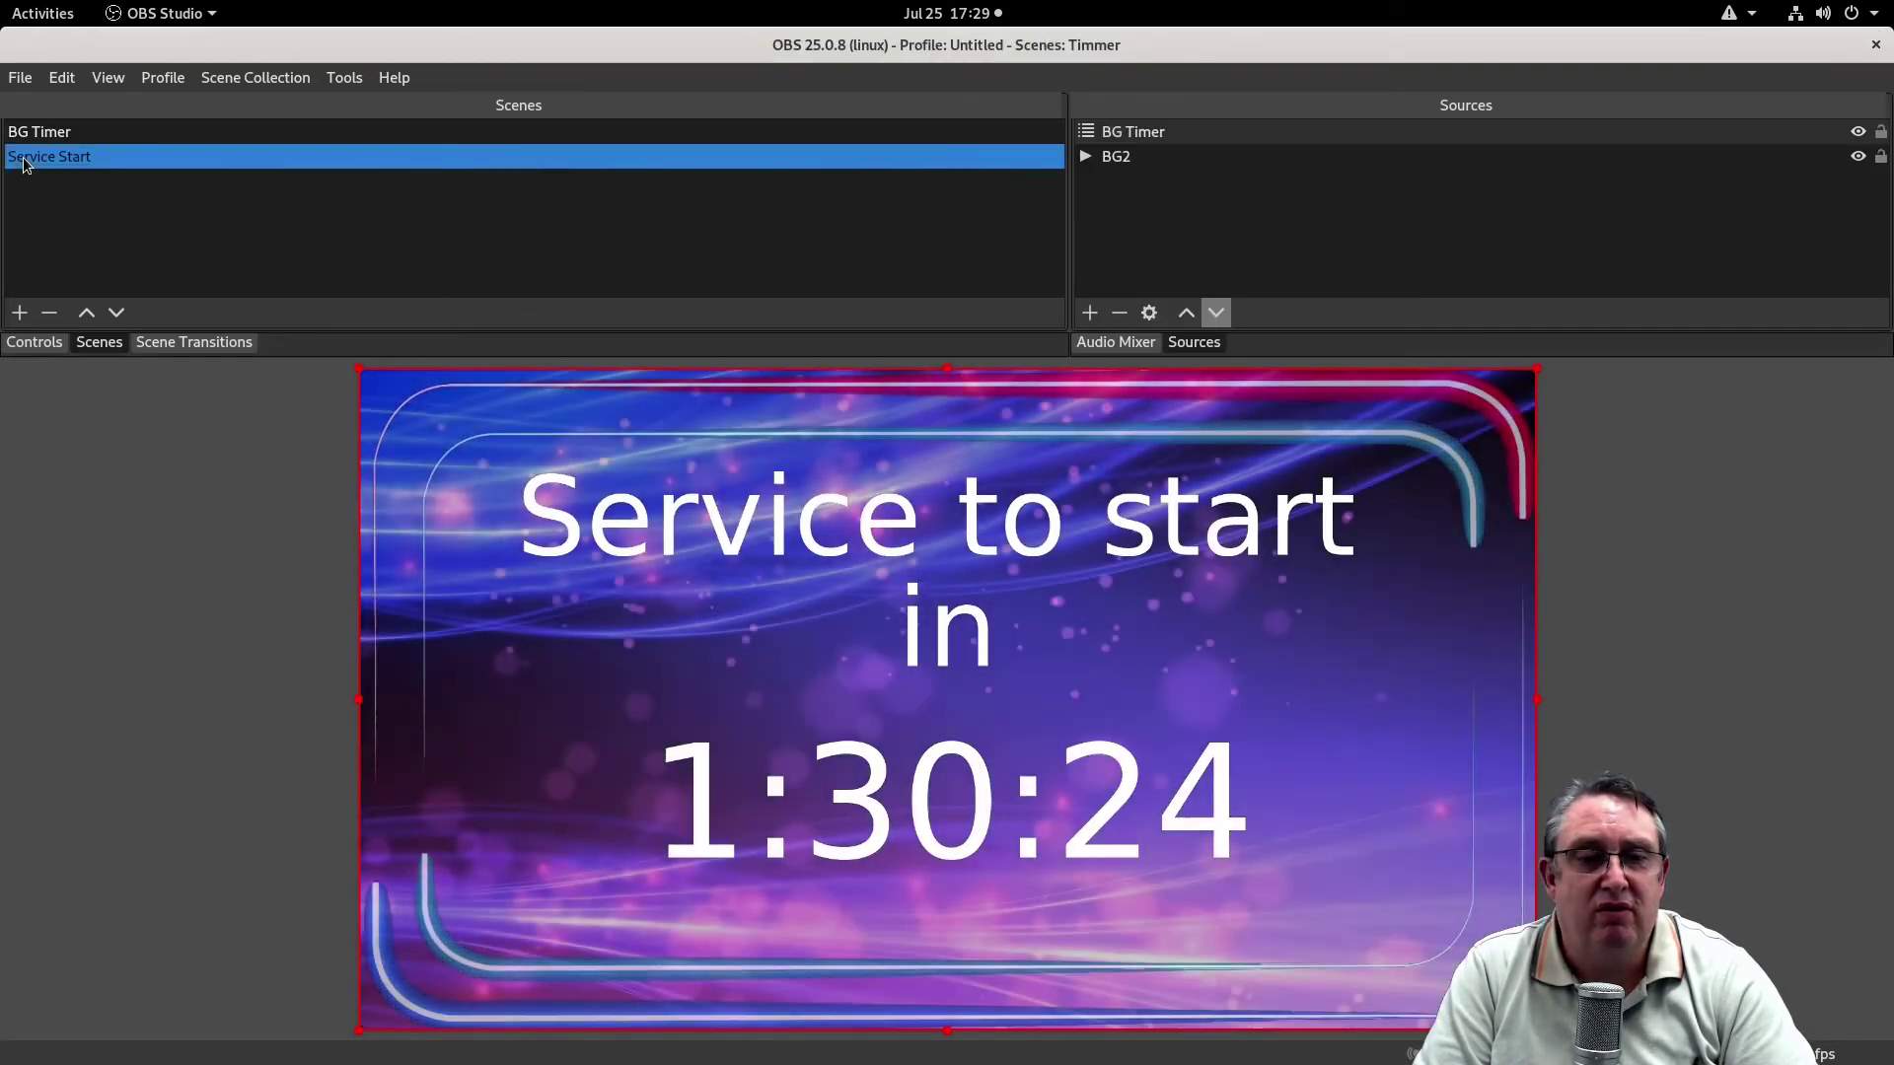
# Check the result in Service Start, then raise BG's Color Key opacity back to 77
pyautogui.click(20, 158)
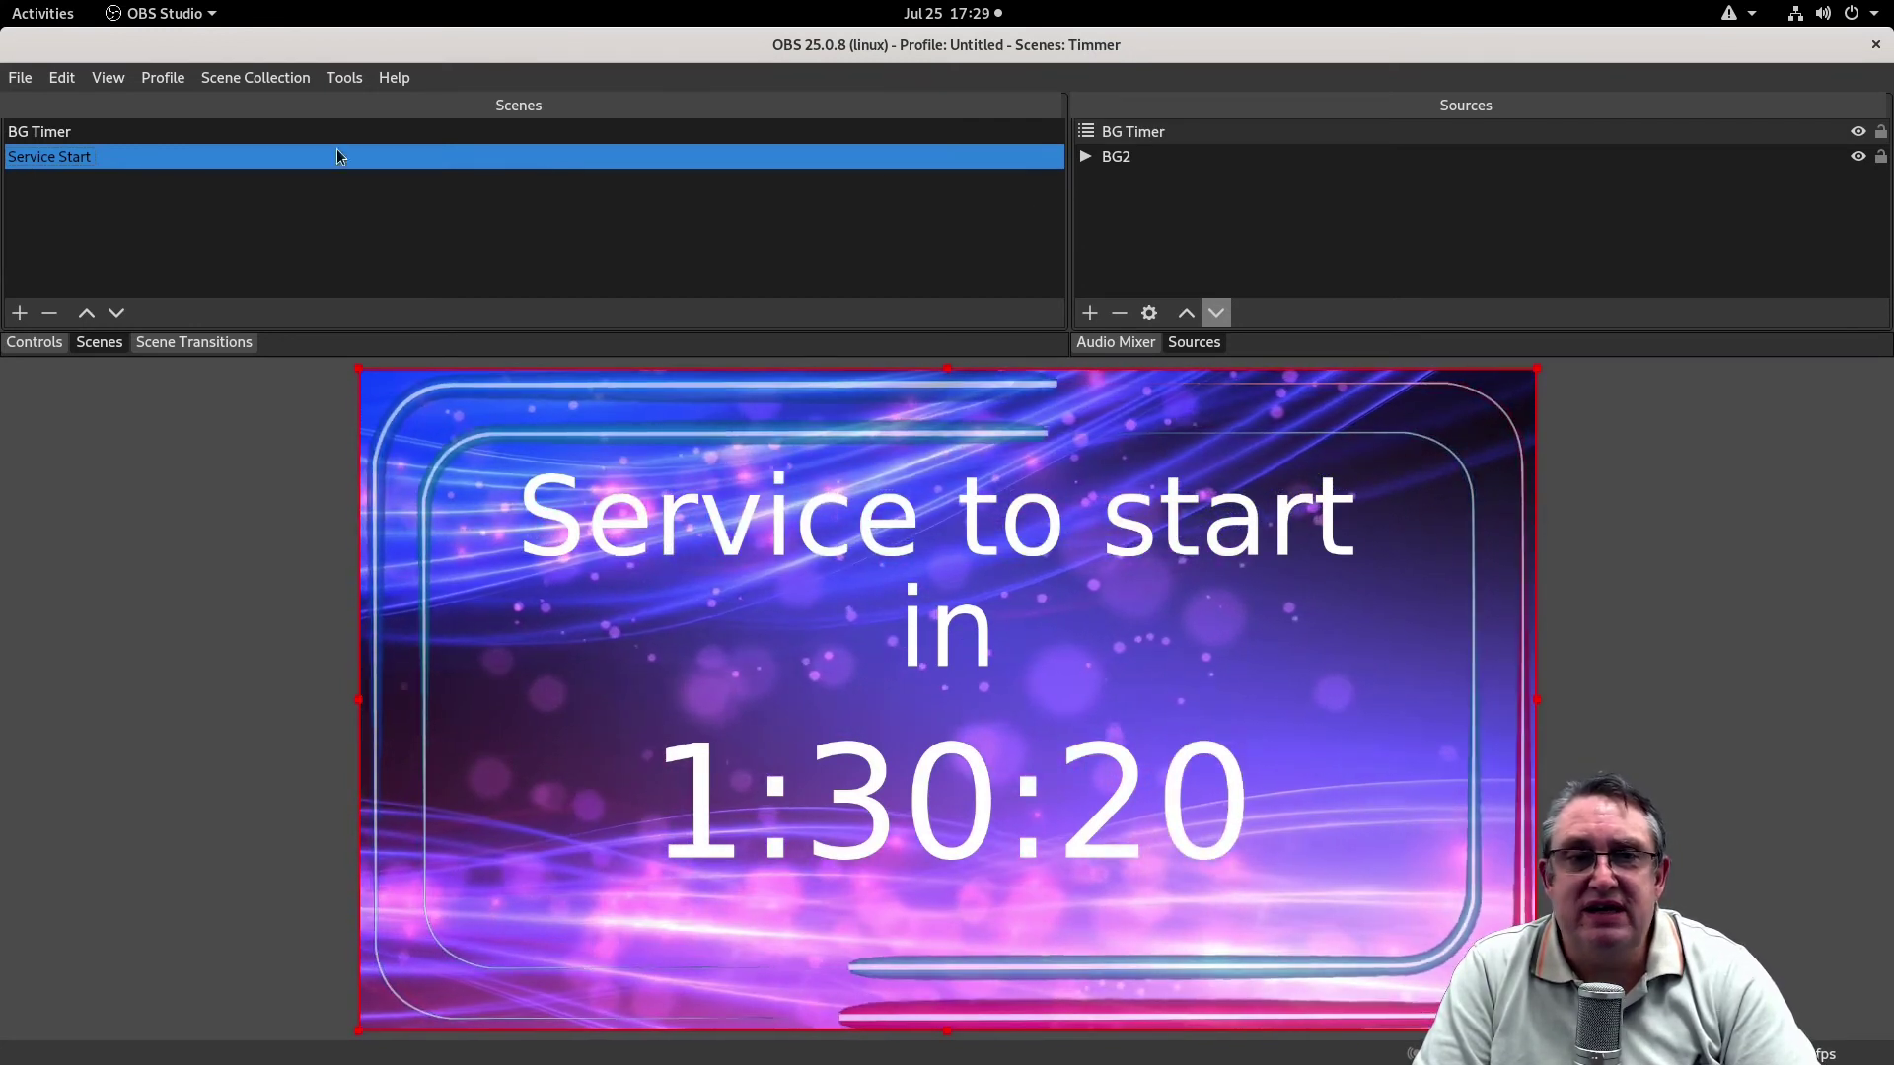
pyautogui.click(20, 131)
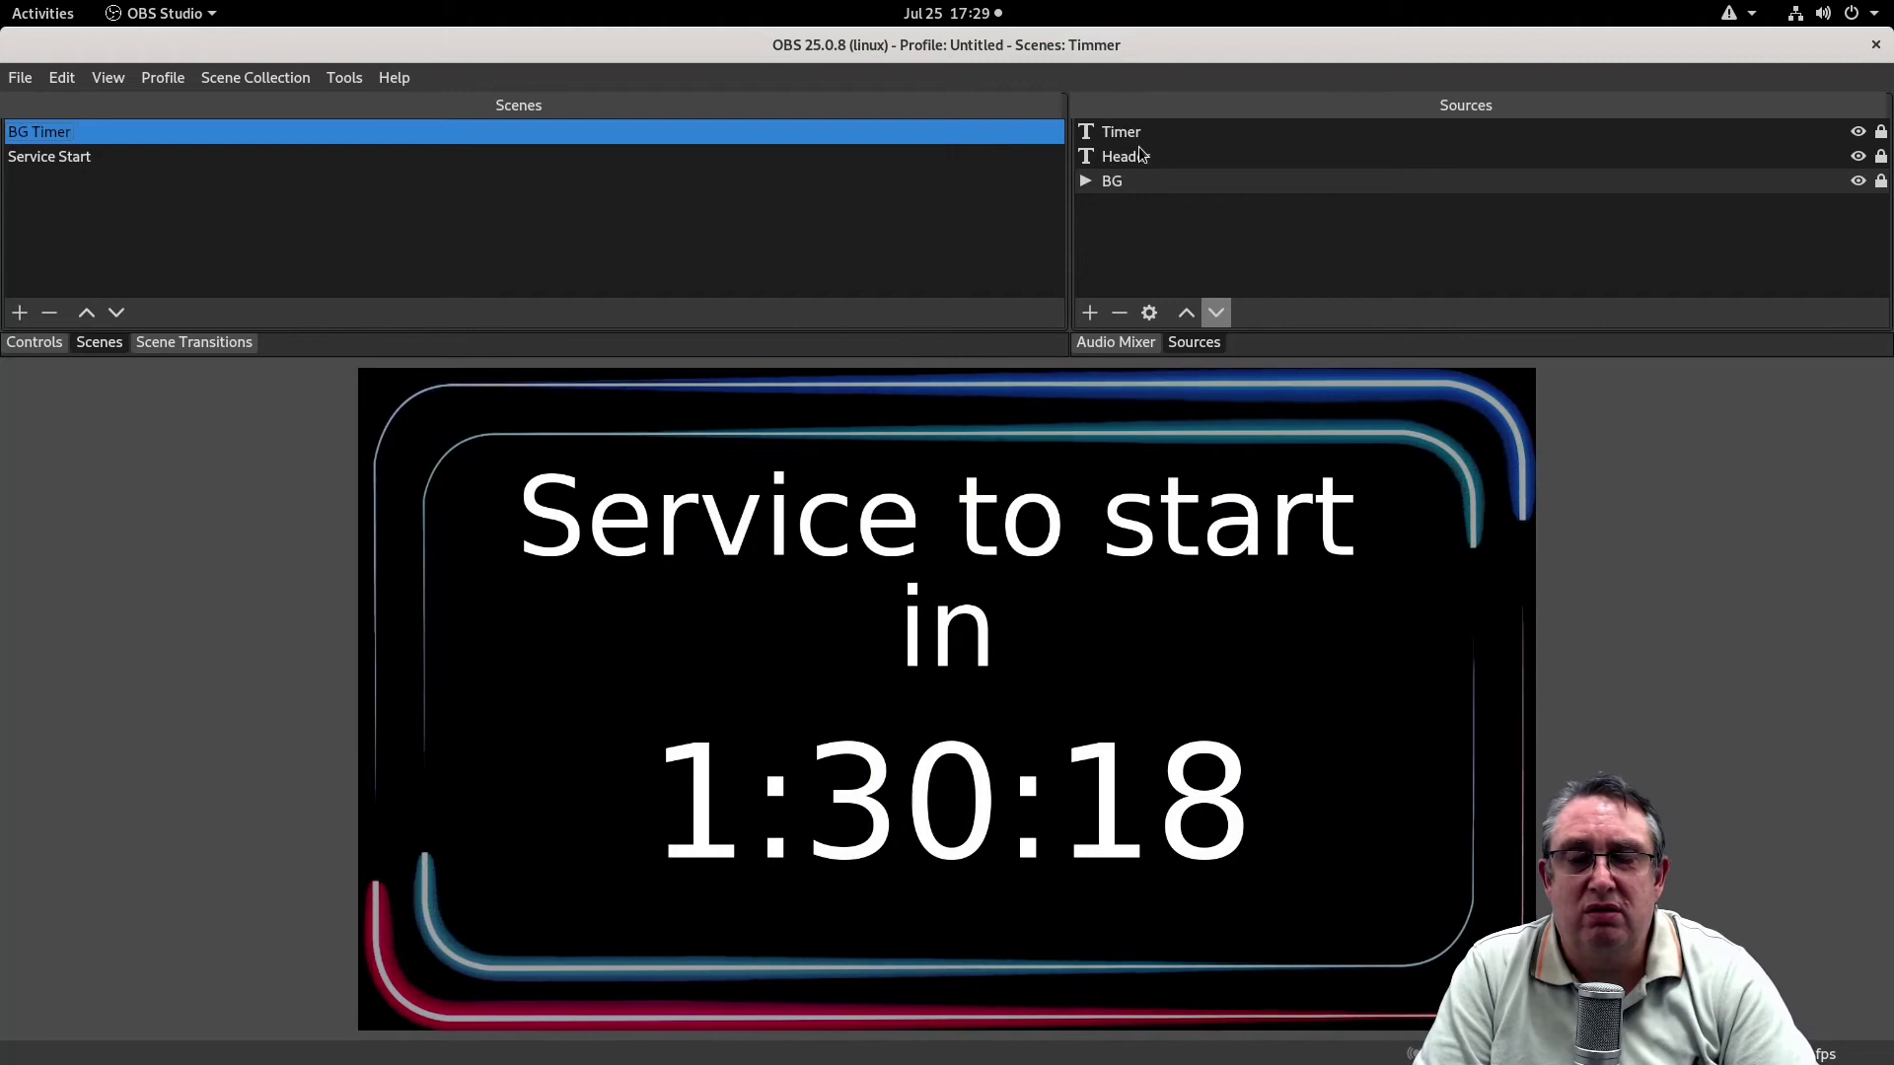
pyautogui.rightClick(1110, 185)
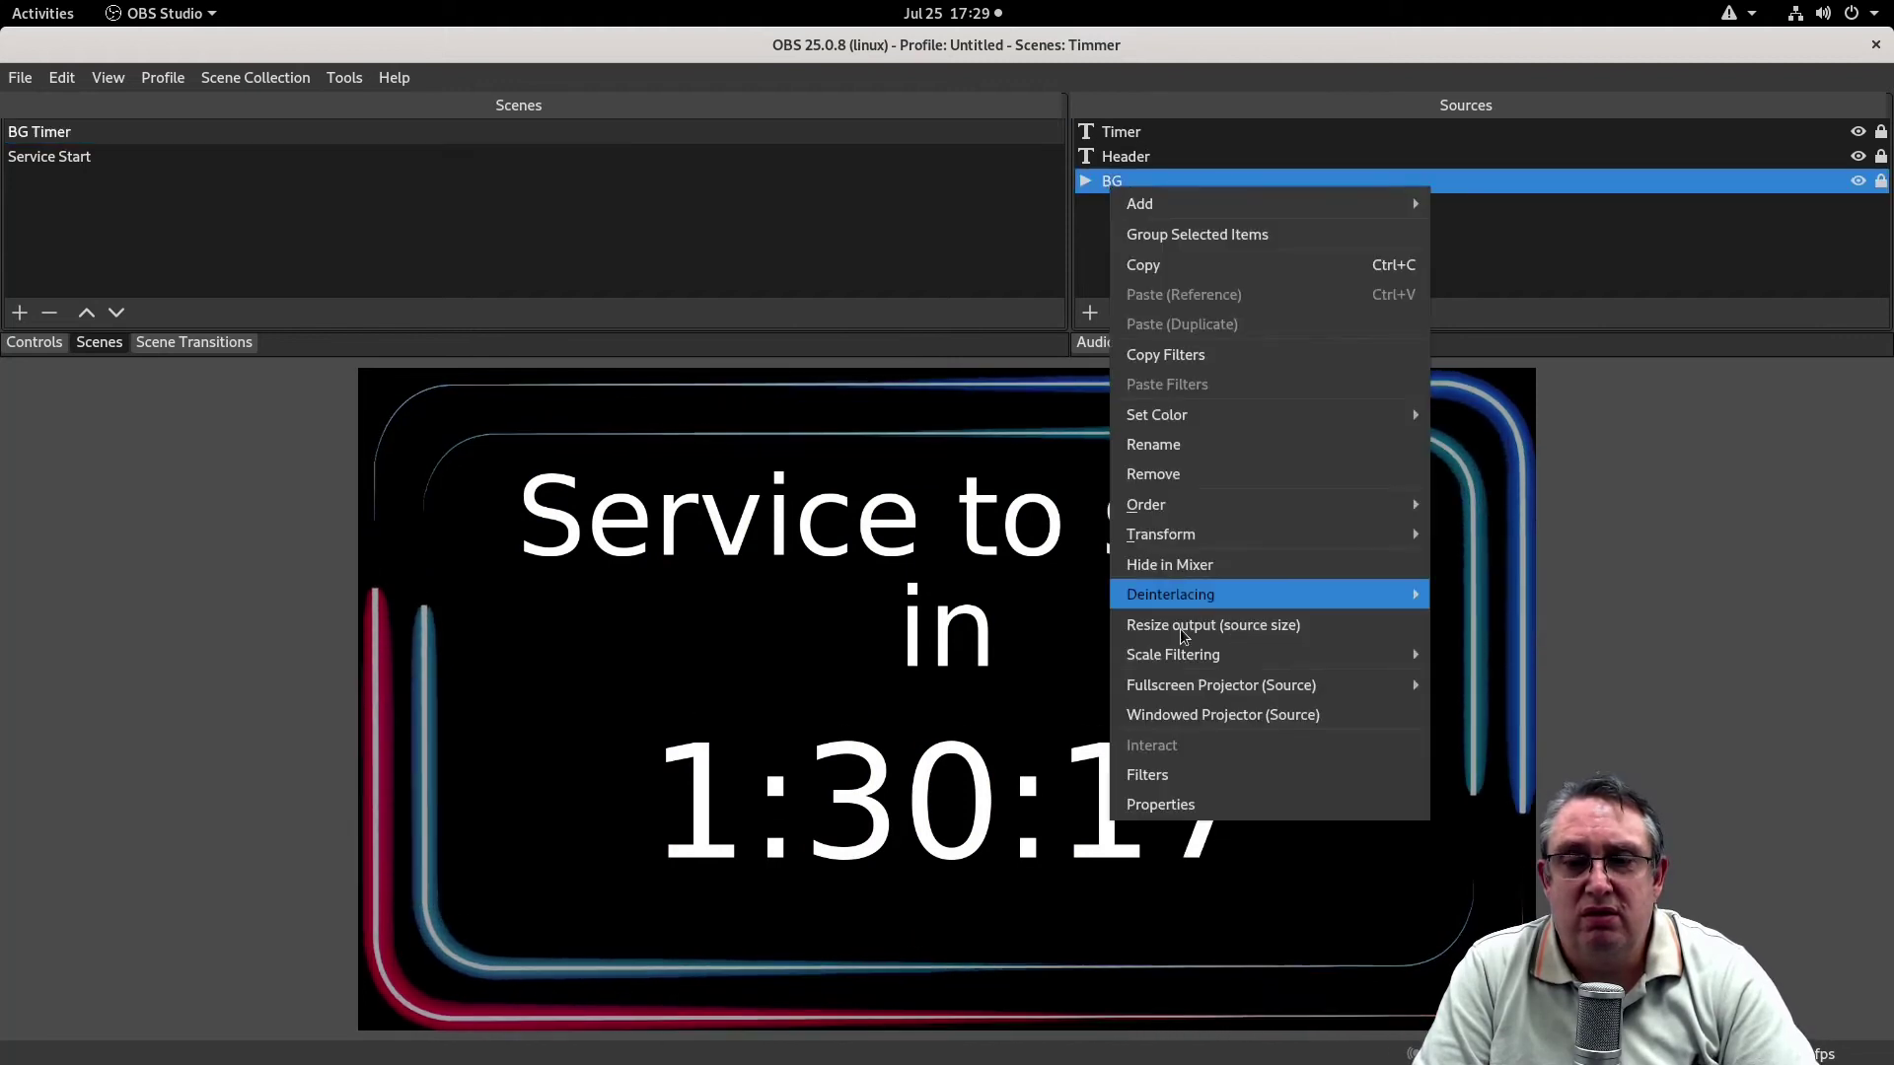
pyautogui.click(1176, 782)
pyautogui.click(621, 570)
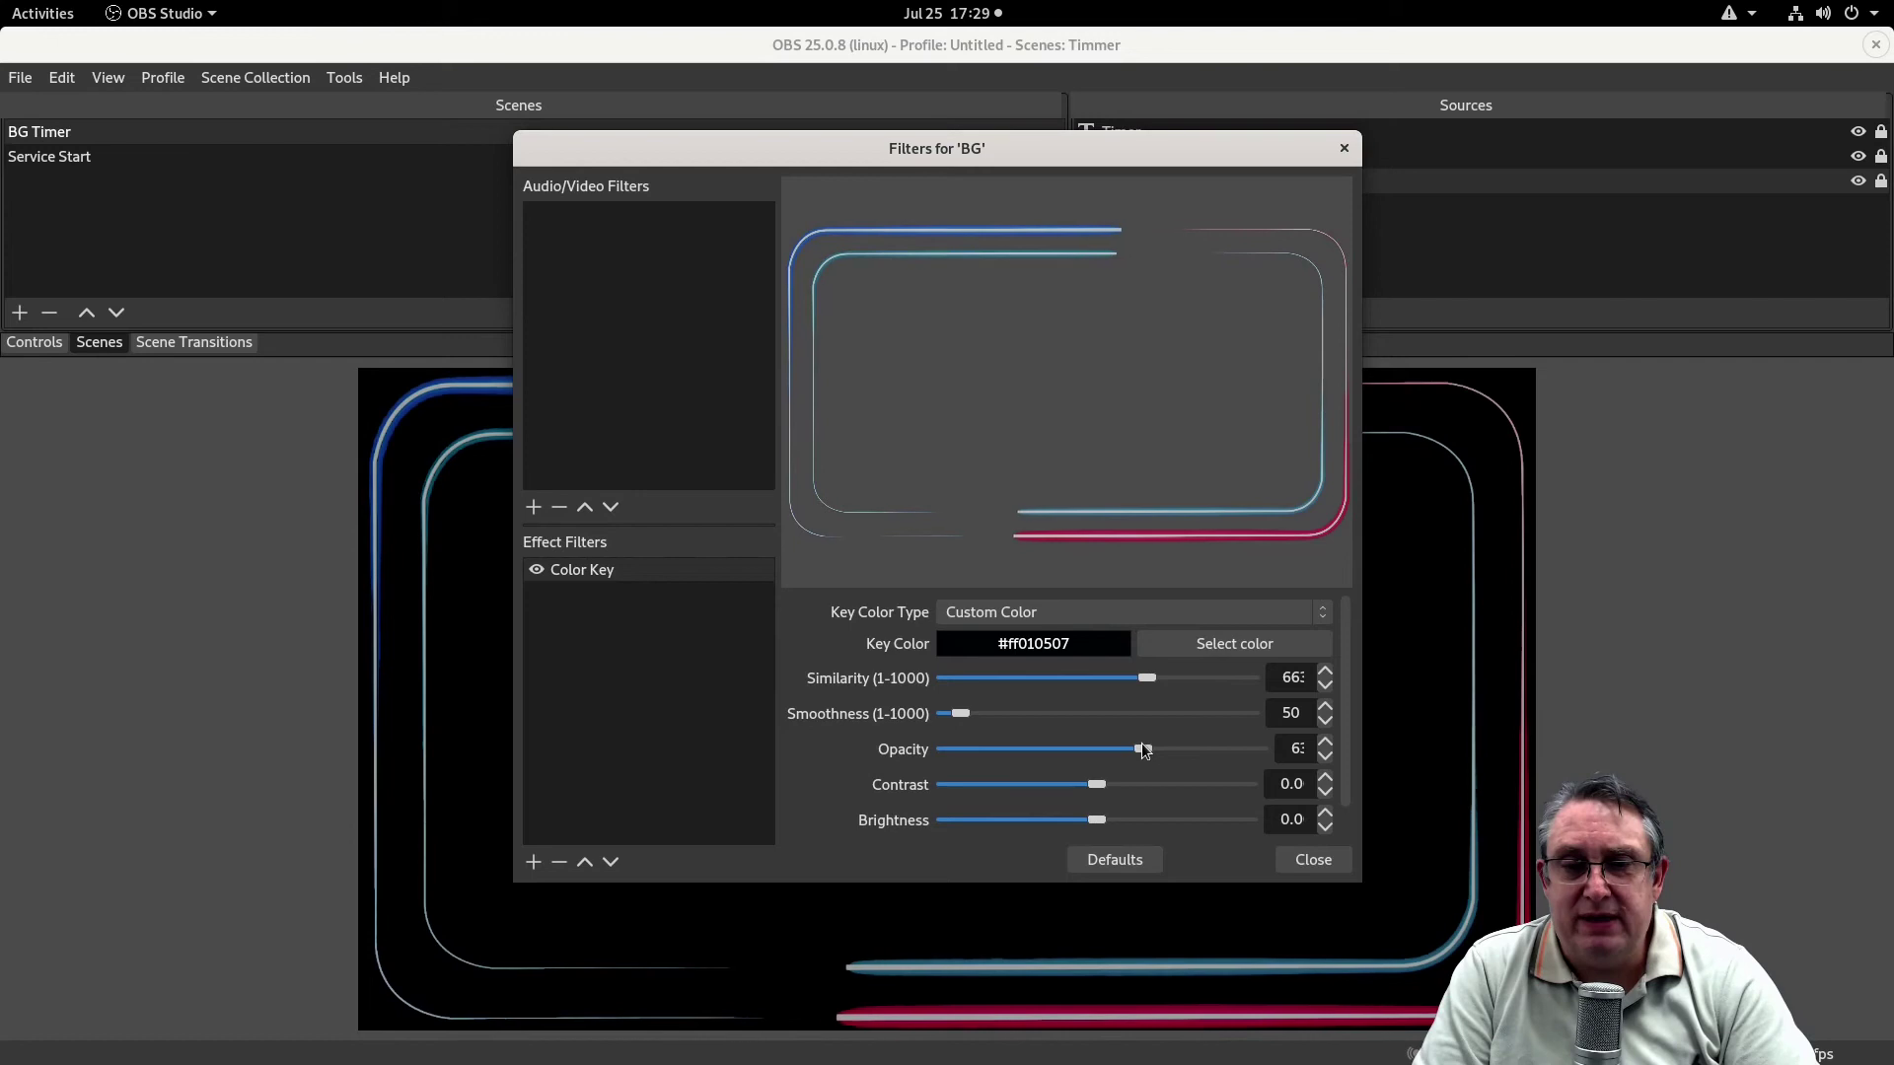
pyautogui.moveTo(1142, 747); pyautogui.dragTo(1203, 747)
pyautogui.click(1310, 854)
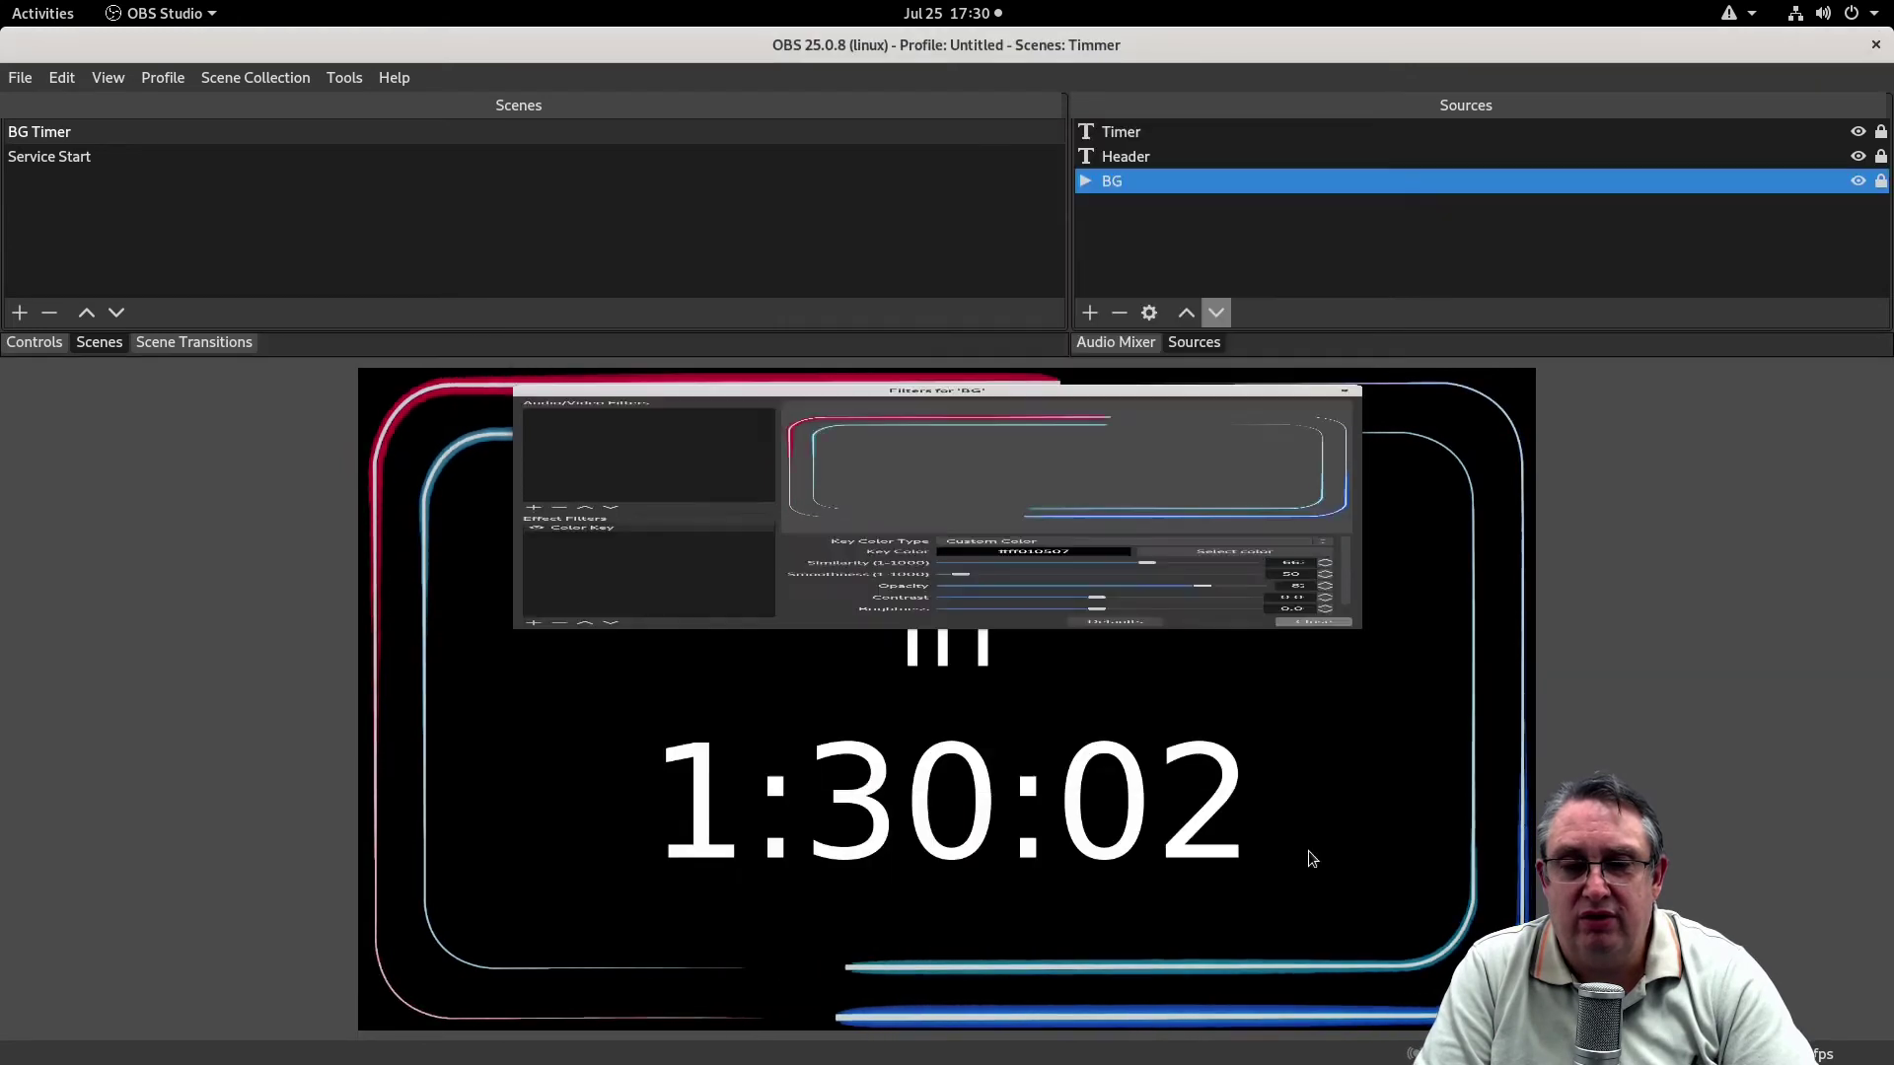
# Shrink the nested countdown into Service Start's top-right corner, then lock BG2 and BG Timer
pyautogui.click(50, 162)
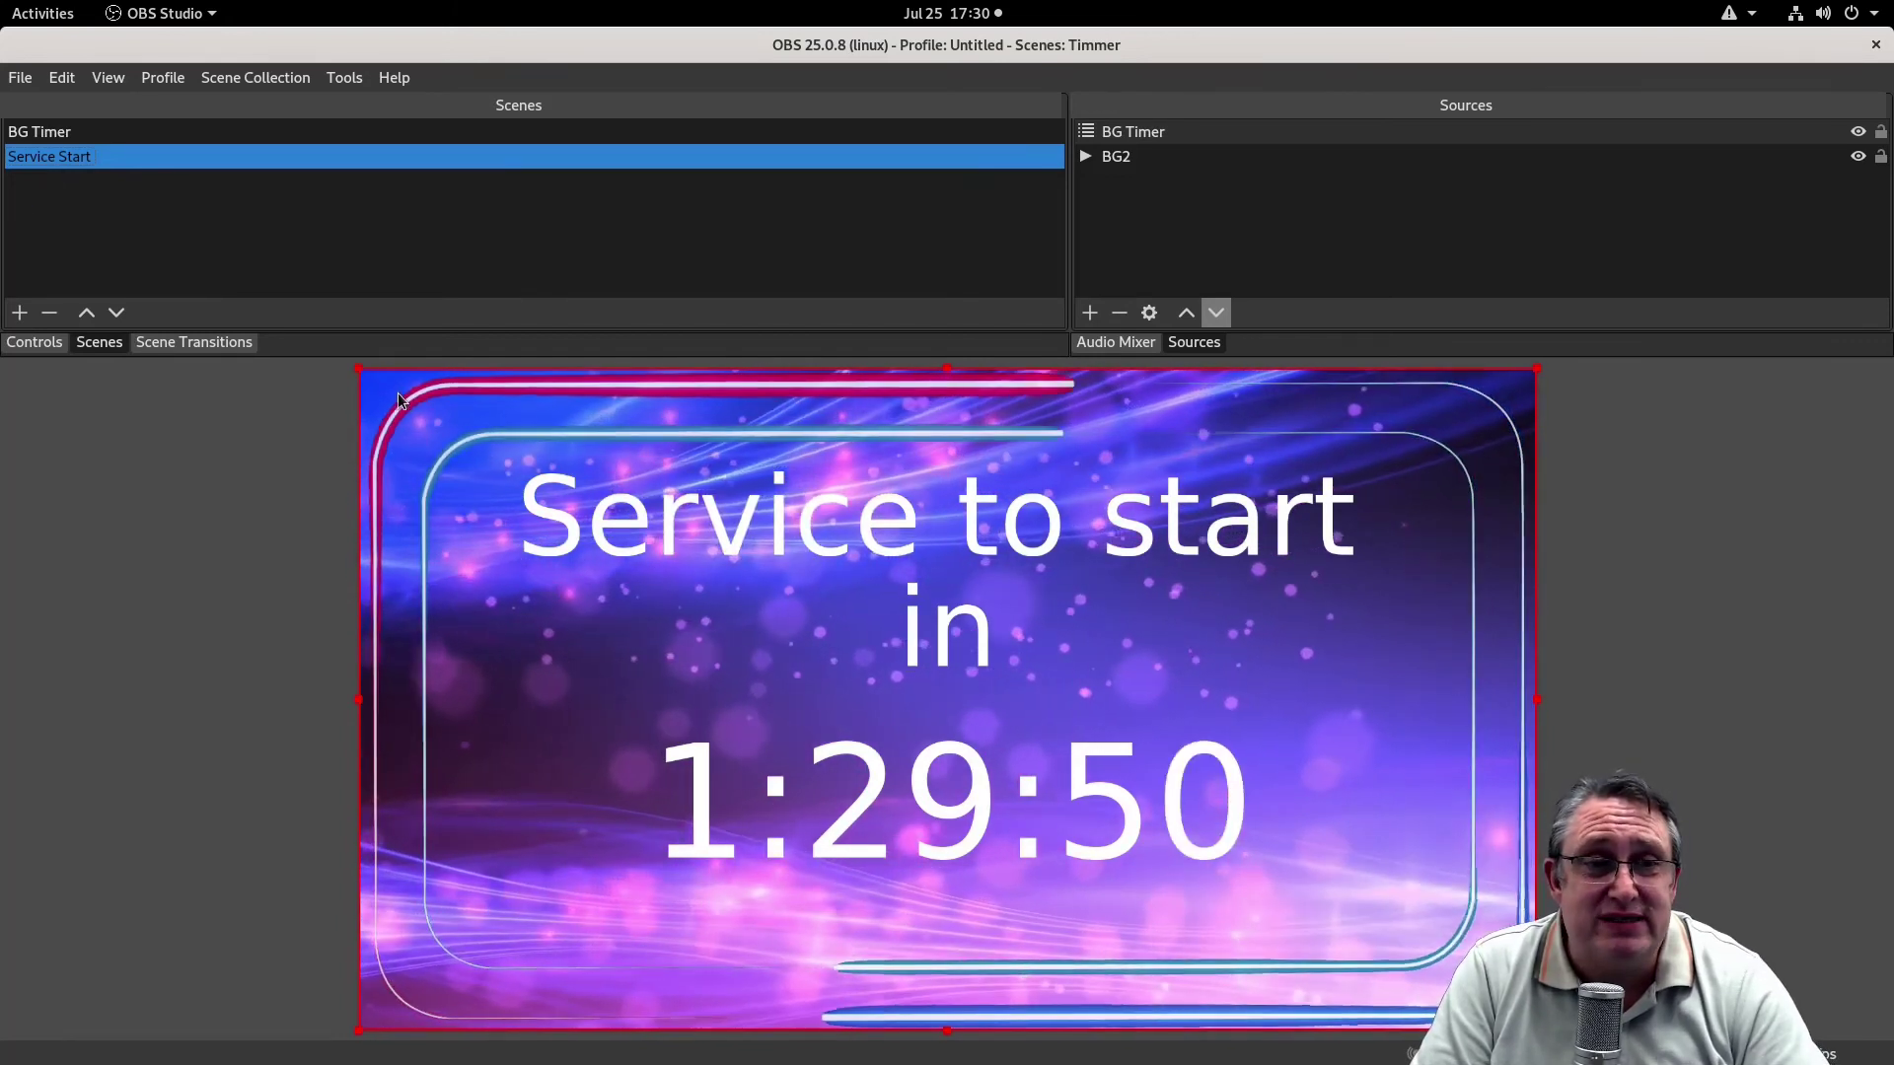
pyautogui.click(355, 367)
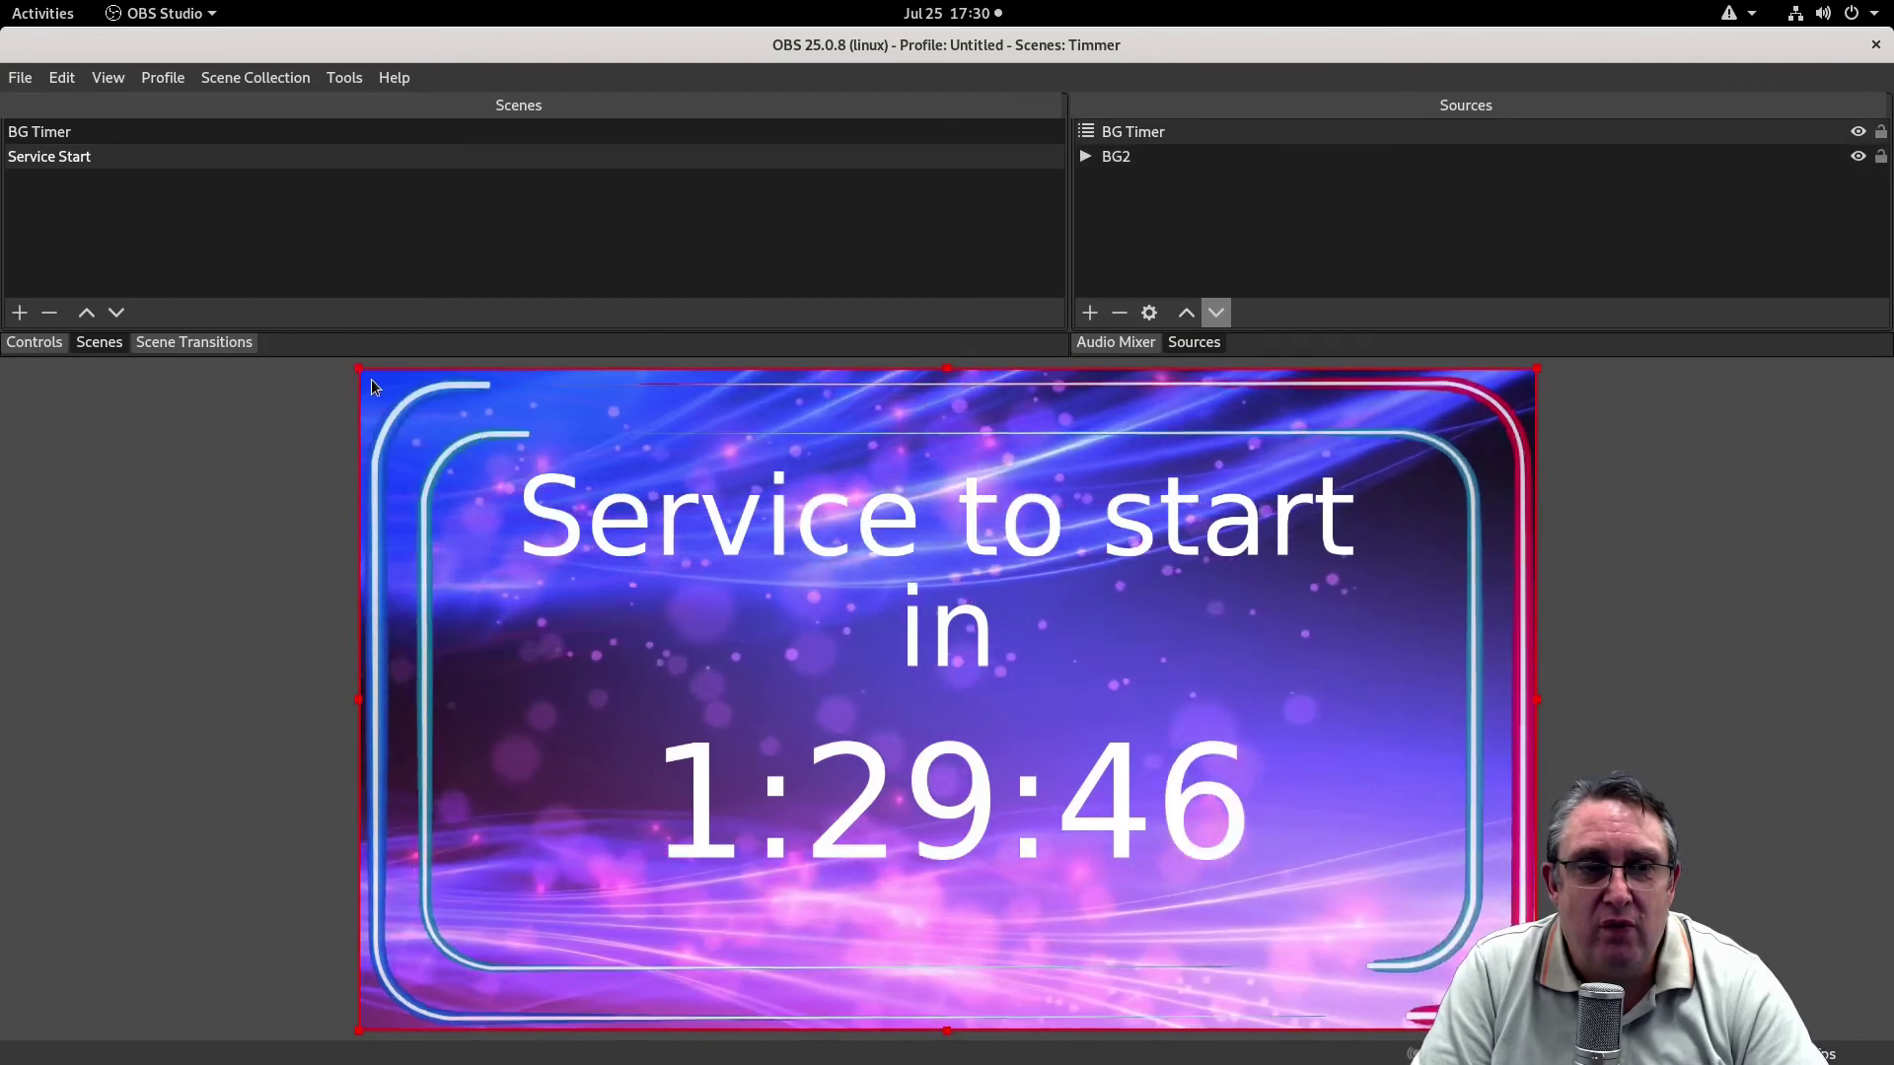
pyautogui.moveTo(371, 379); pyautogui.dragTo(1194, 839)
pyautogui.moveTo(1361, 944); pyautogui.dragTo(1352, 508)
pyautogui.click(1371, 951)
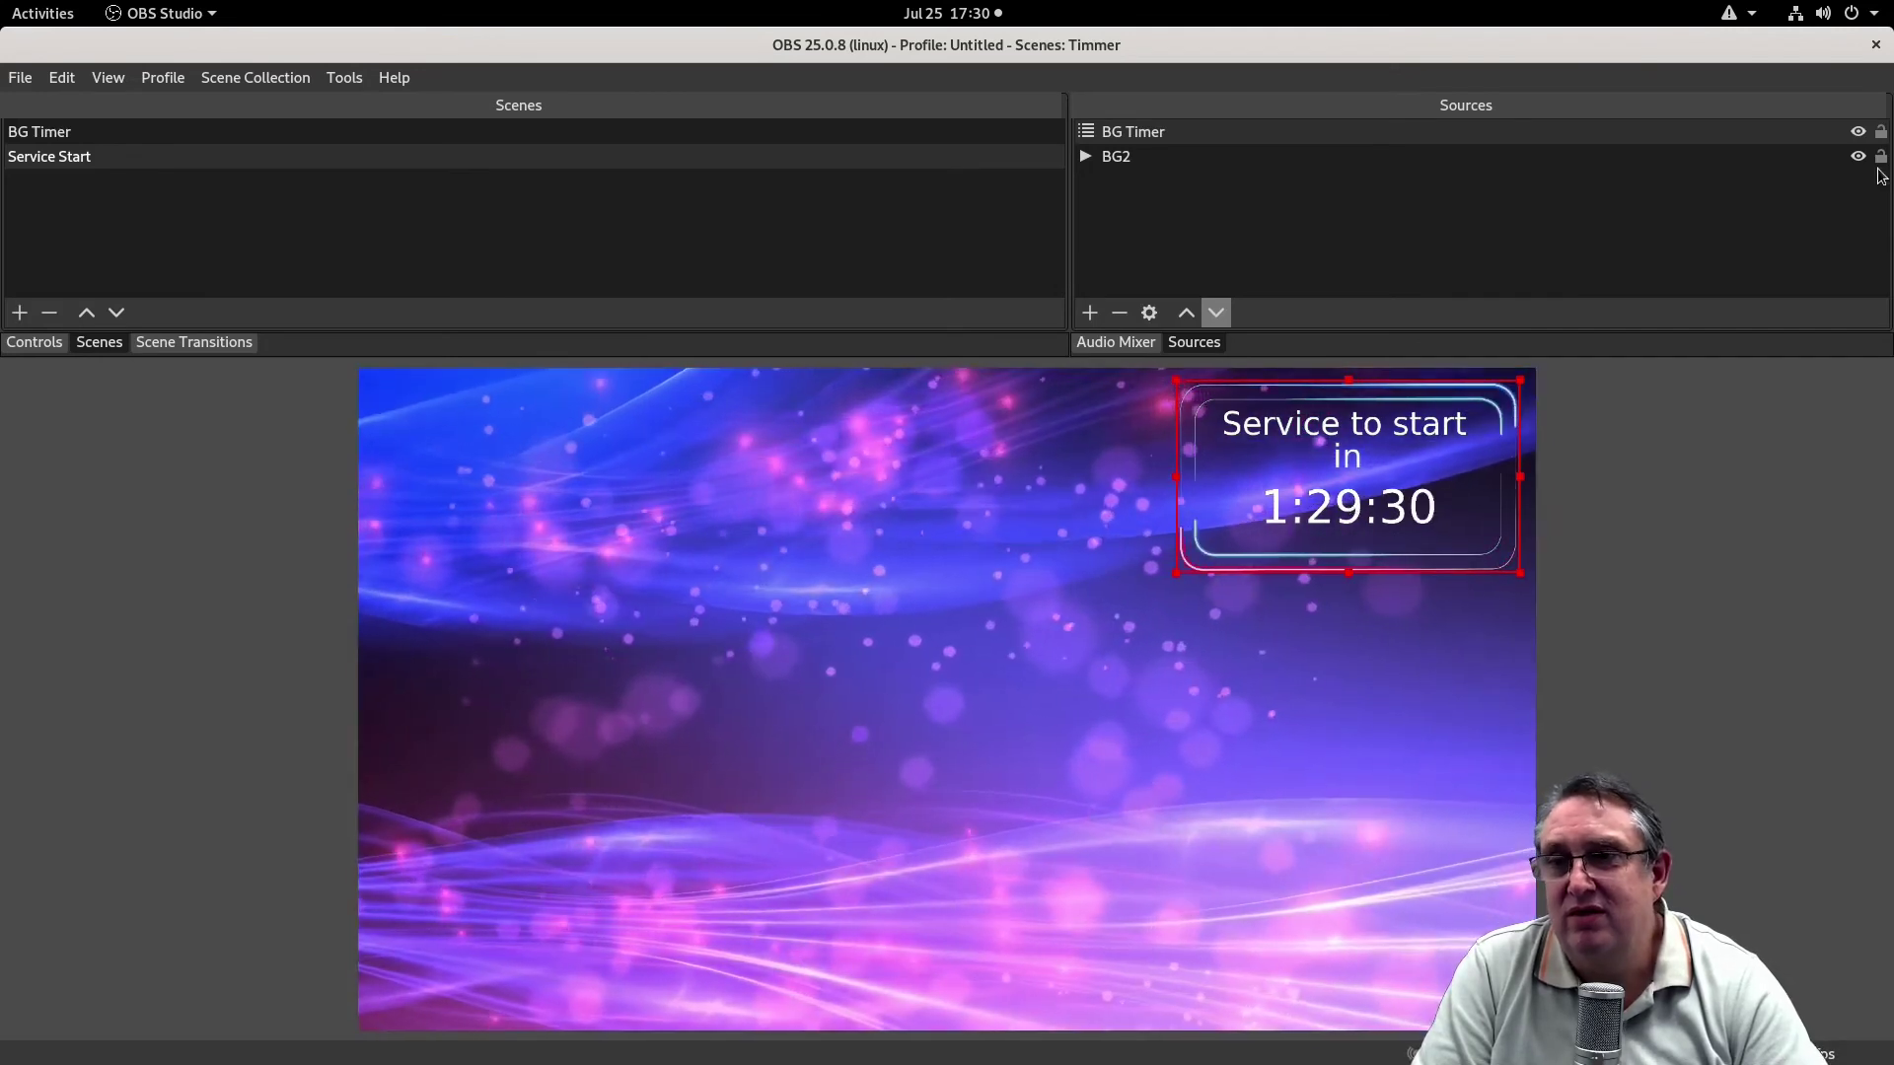
pyautogui.click(1880, 157)
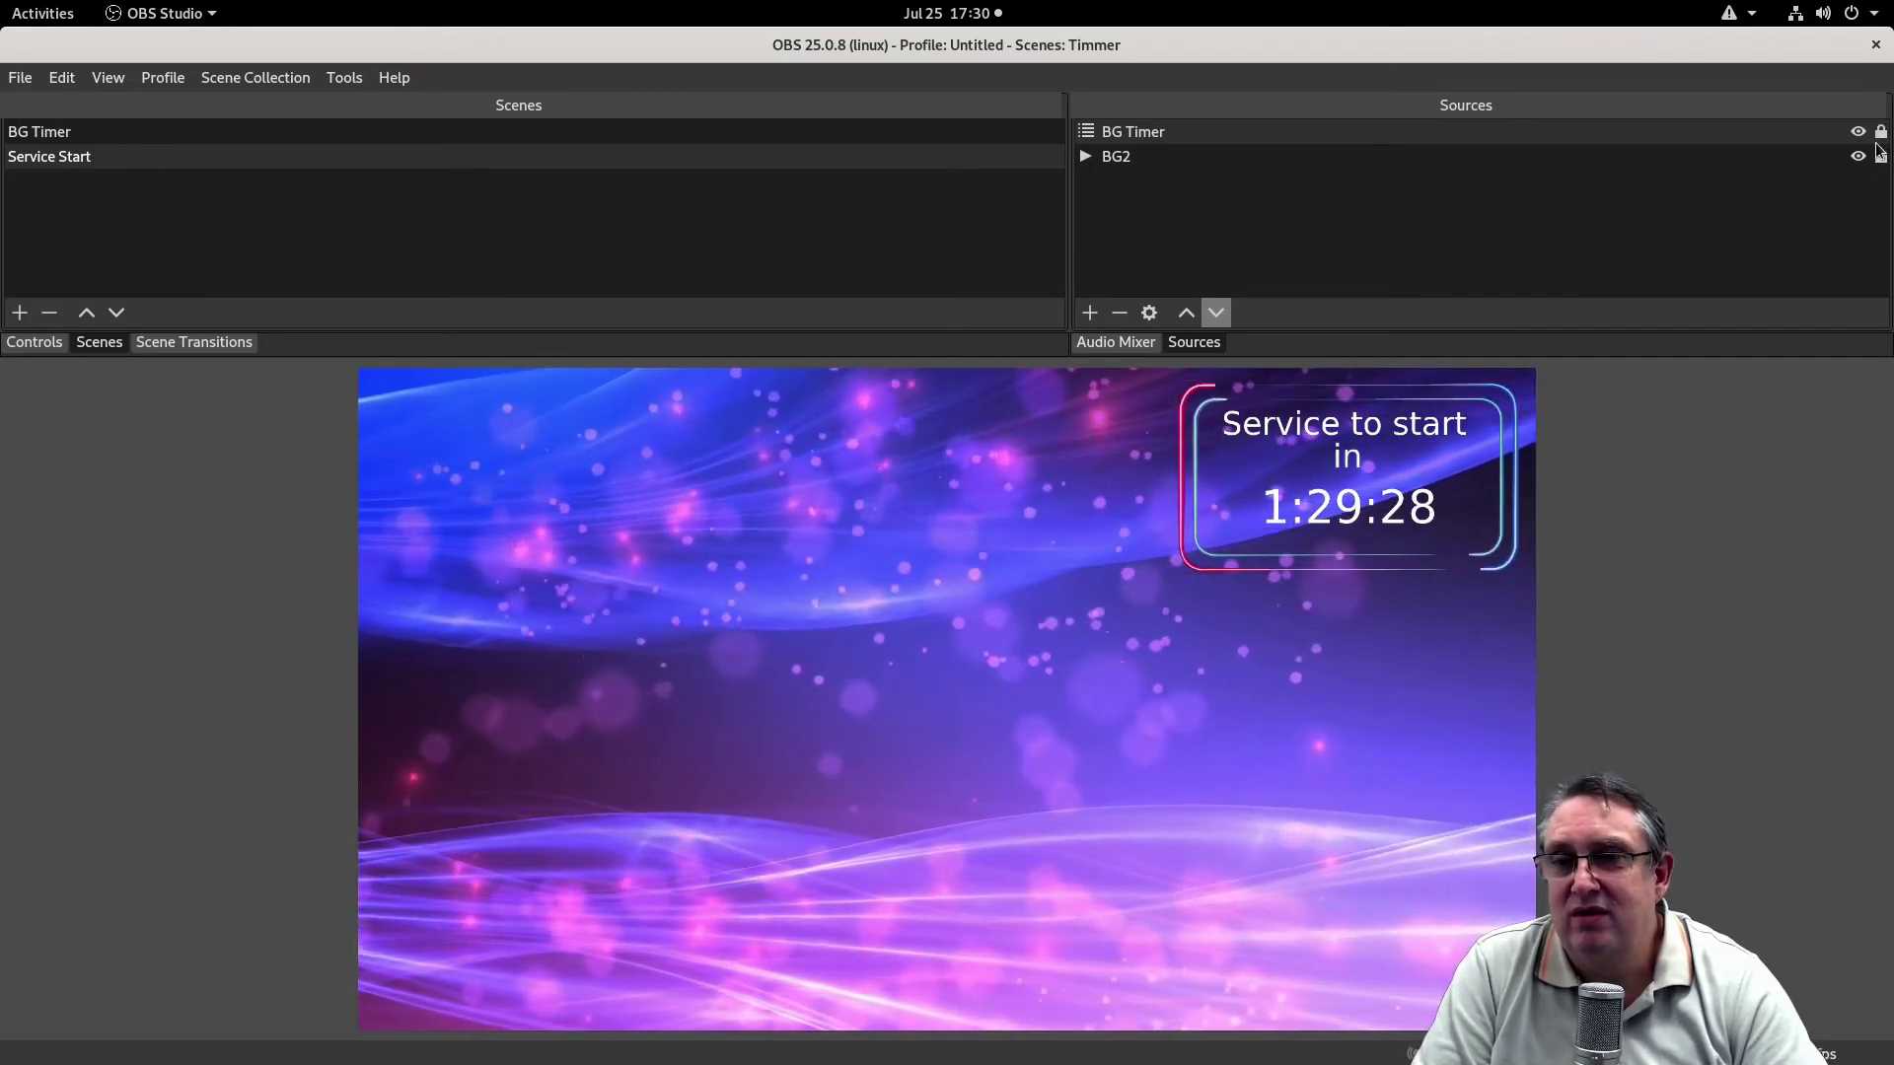
pyautogui.click(1262, 724)
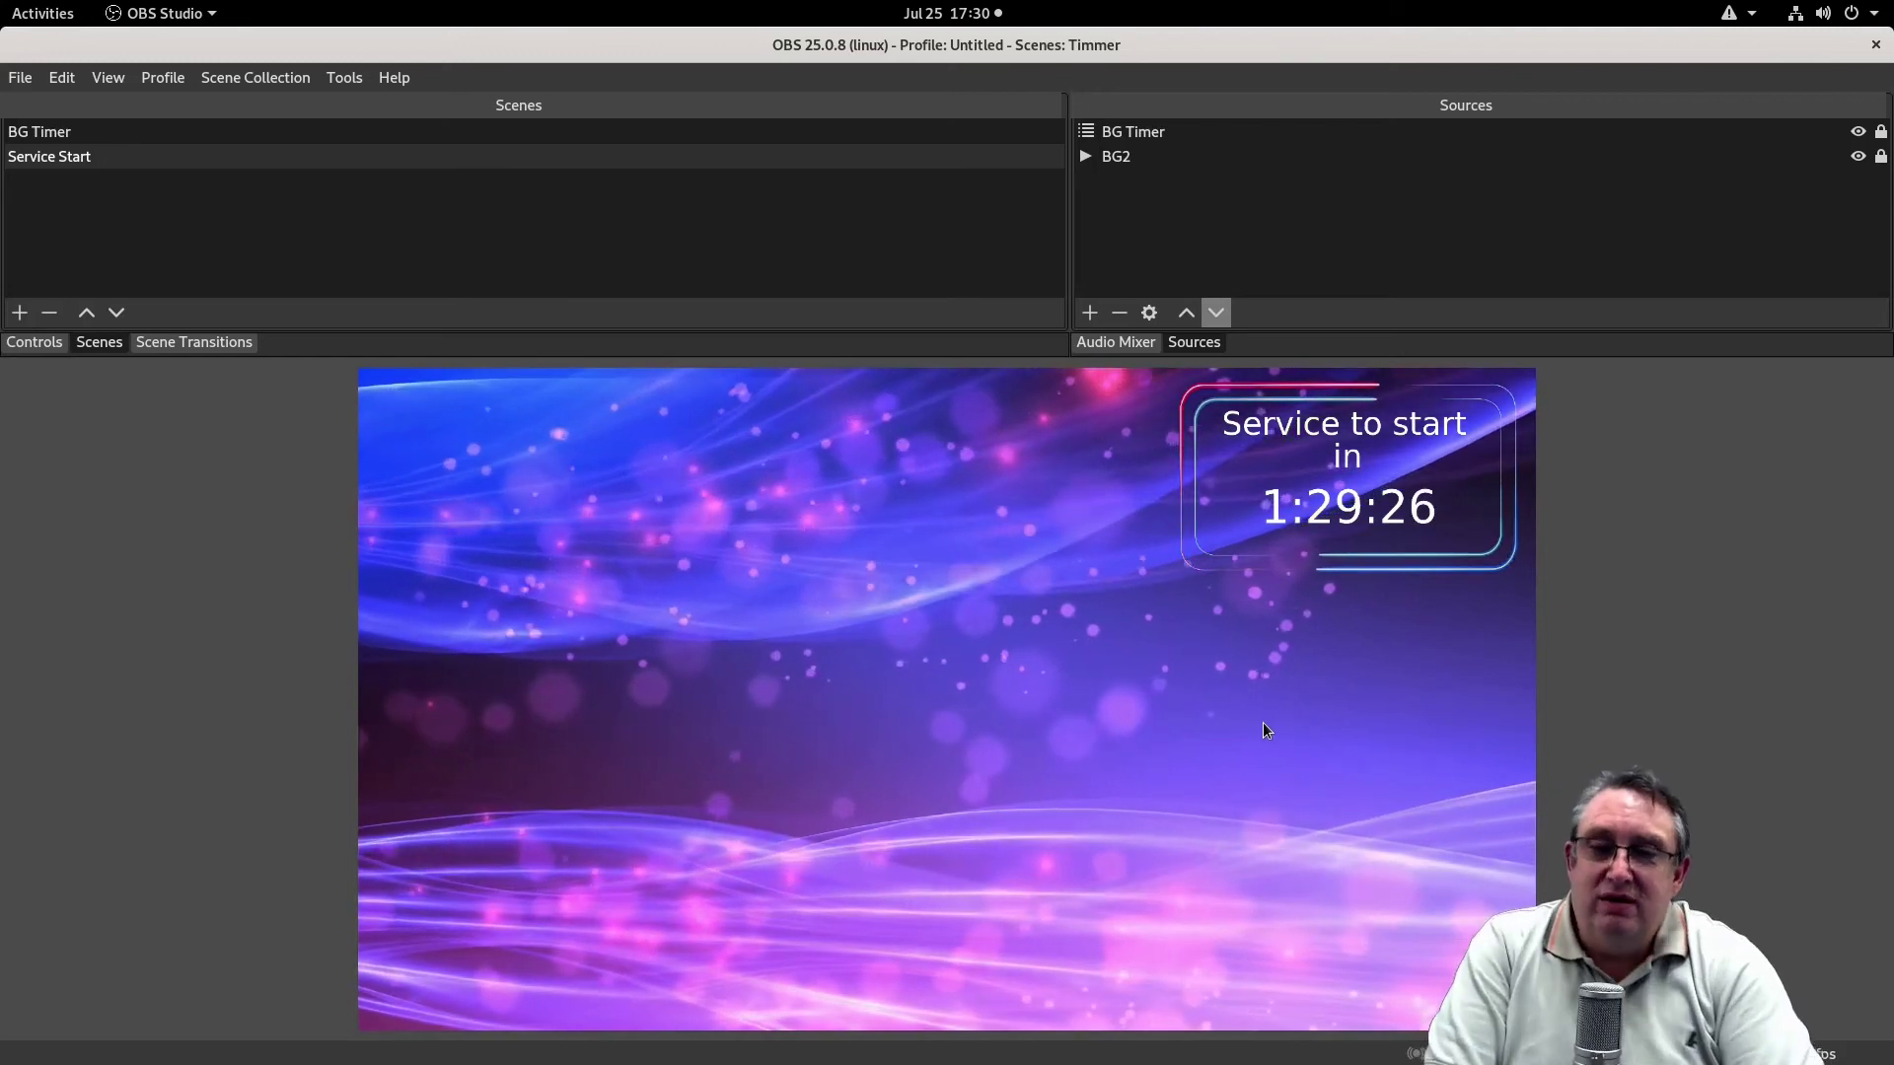